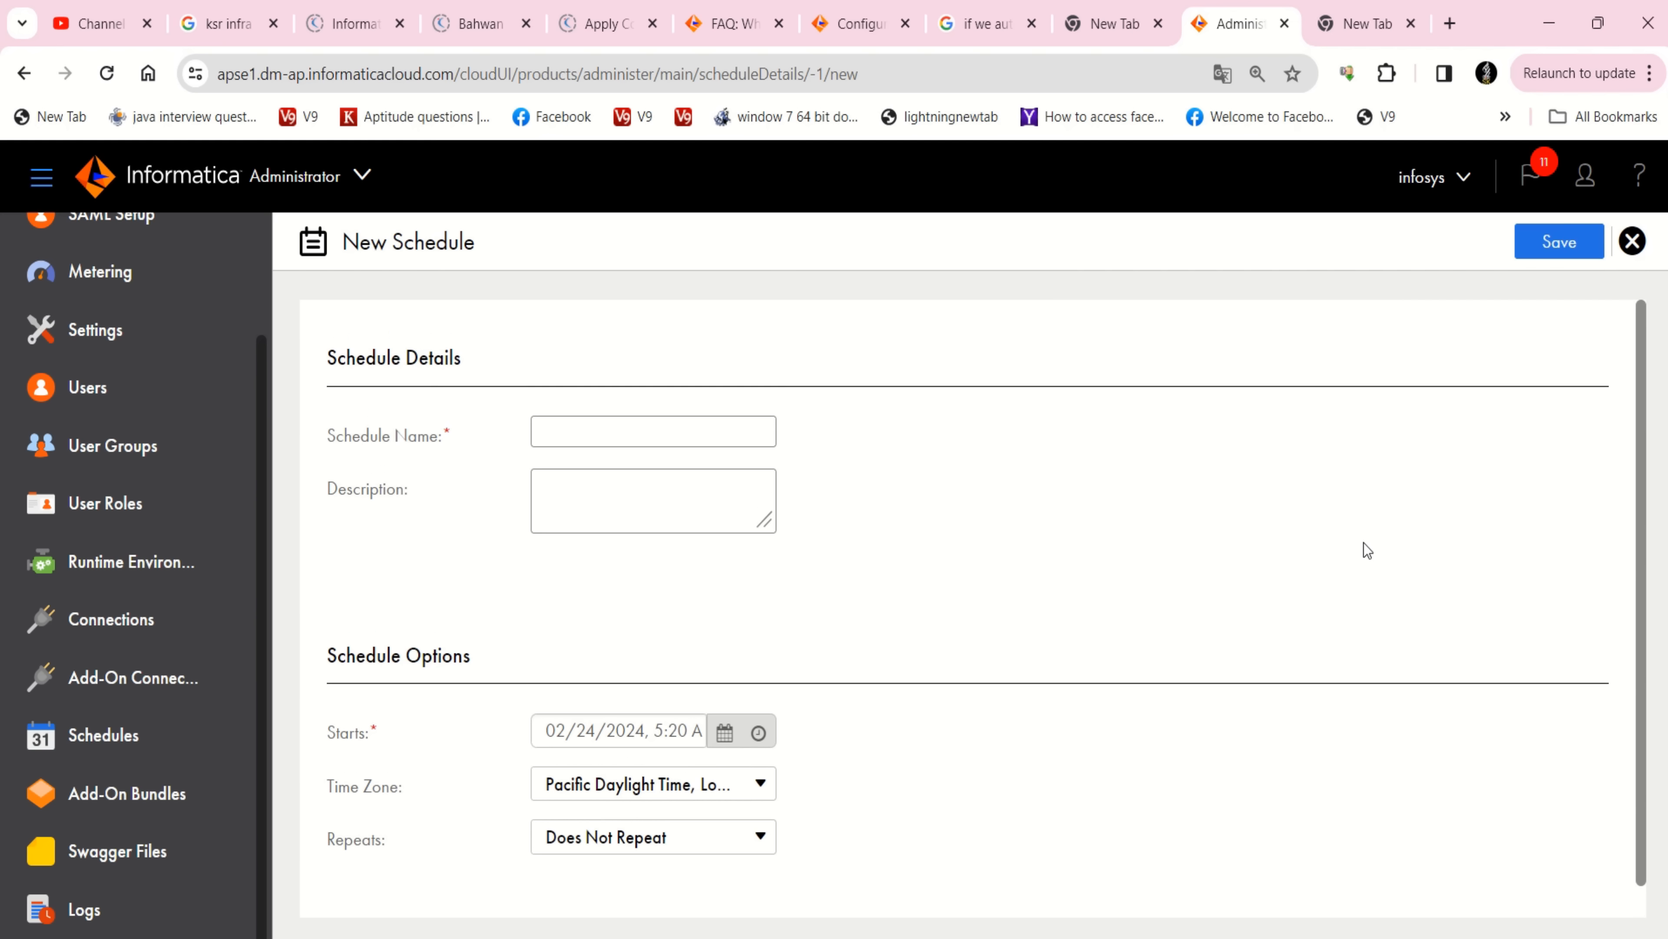
{"action": "left_click", "coordinate": [581, 424]}
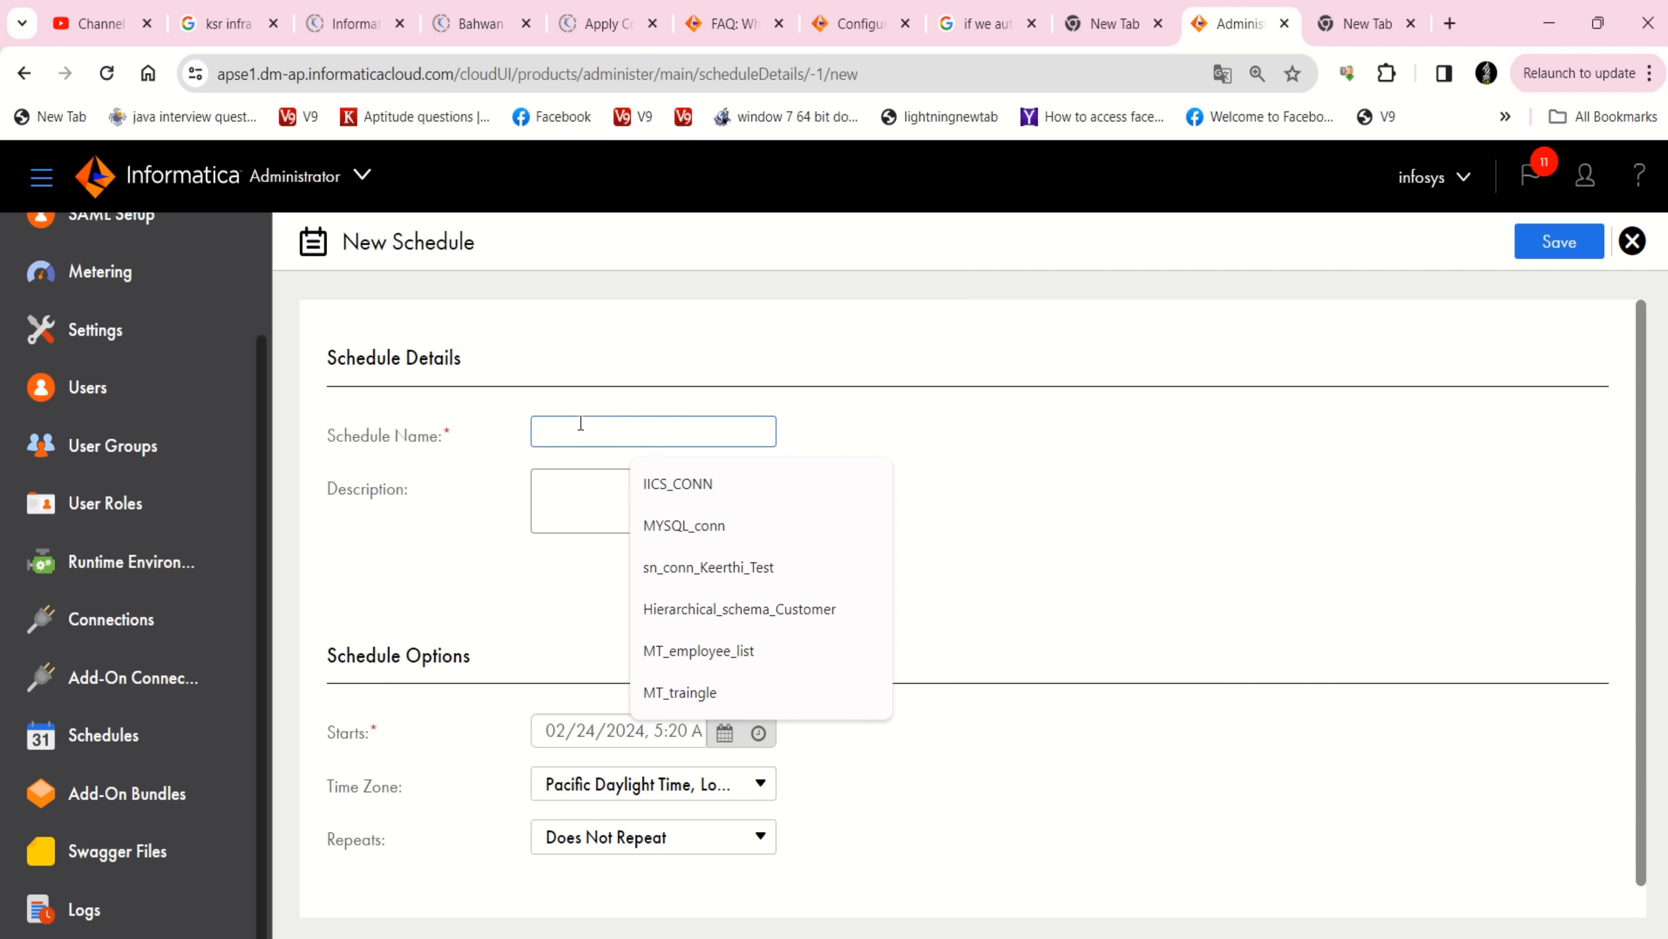
{"action": "left_click", "coordinate": [686, 497]}
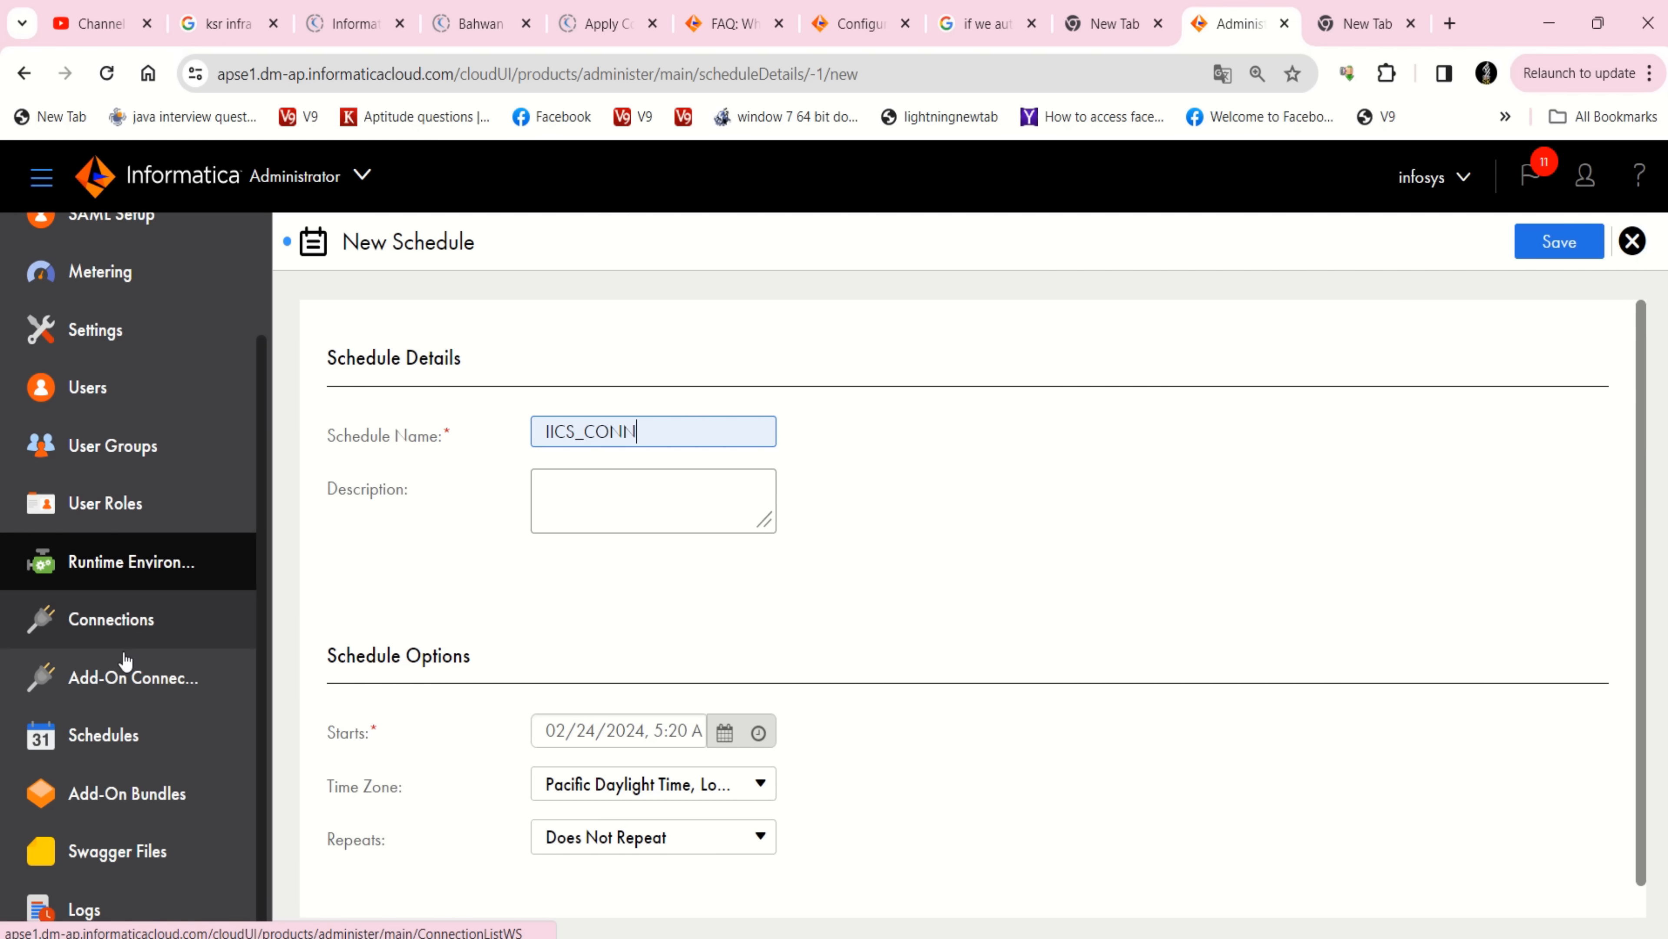
{"action": "left_click", "coordinate": [109, 742]}
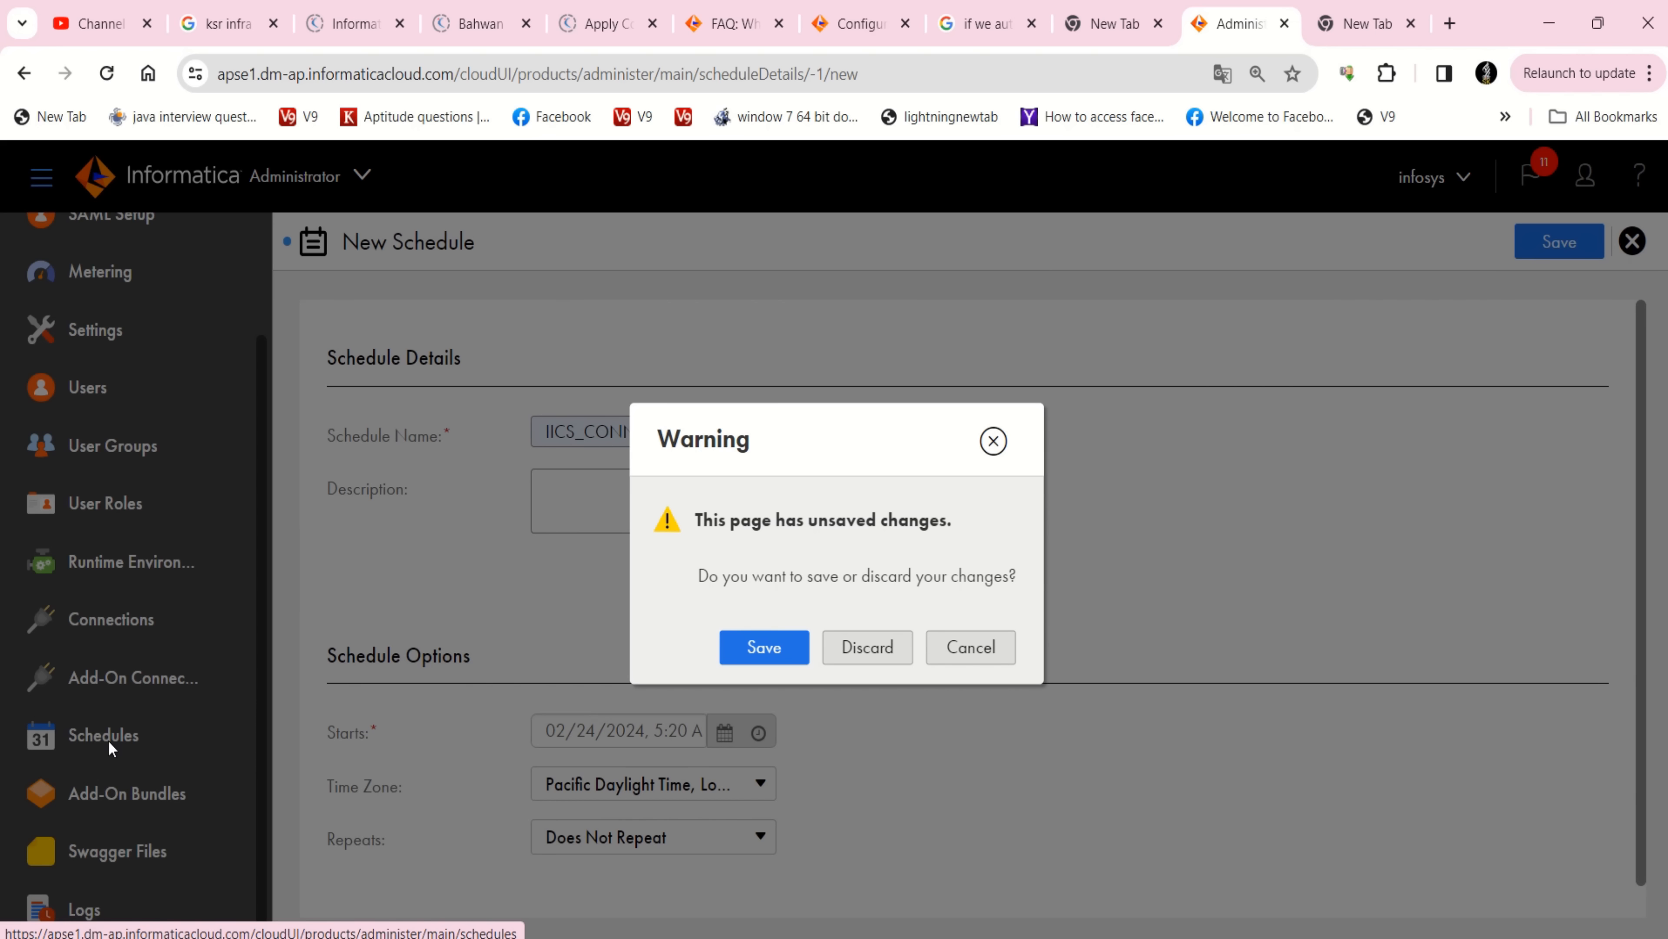
{"action": "left_click", "coordinate": [854, 648]}
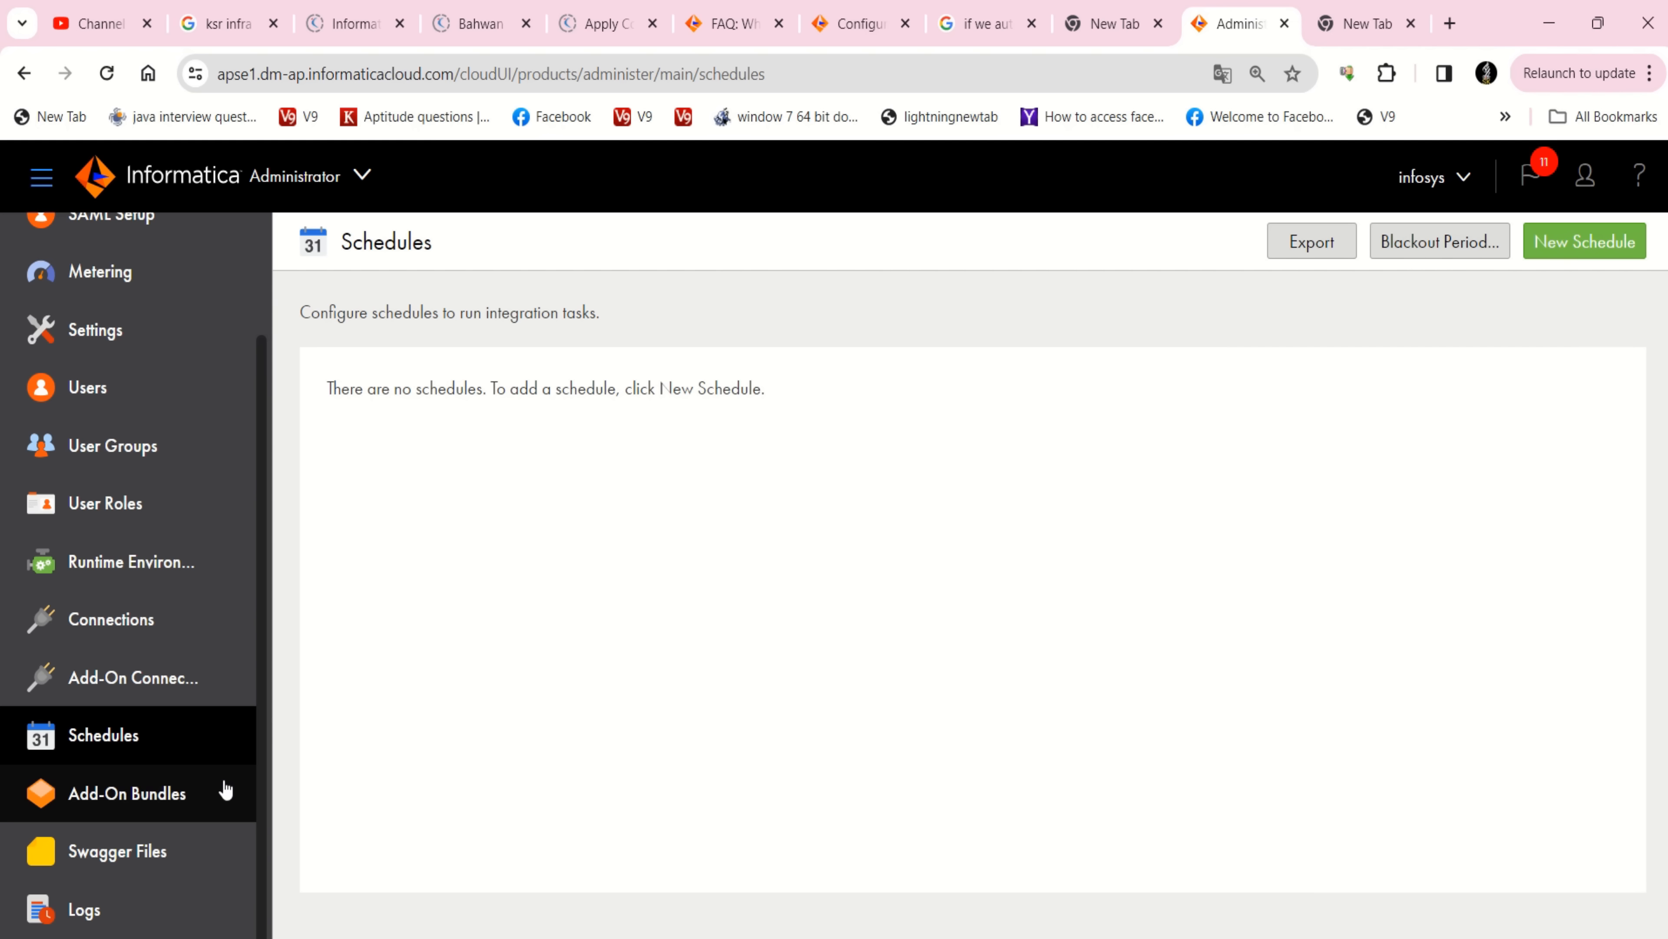
Create a new schedule and name it my_schedule
{"action": "left_click", "coordinate": [1577, 251]}
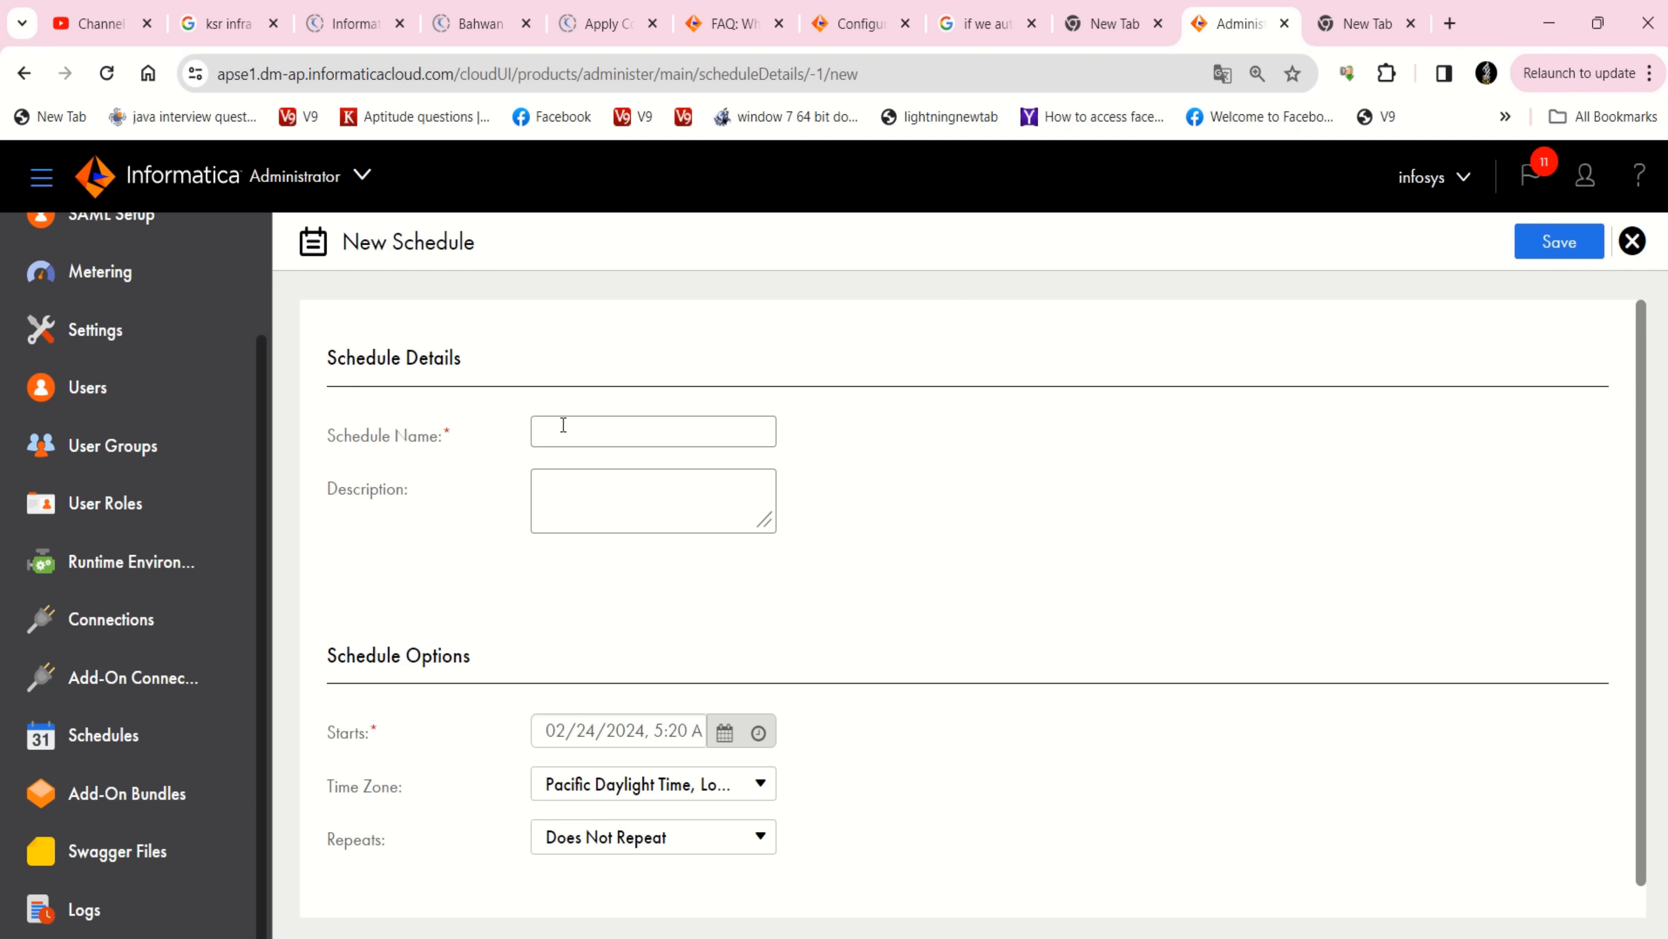
{"action": "left_click", "coordinate": [563, 425]}
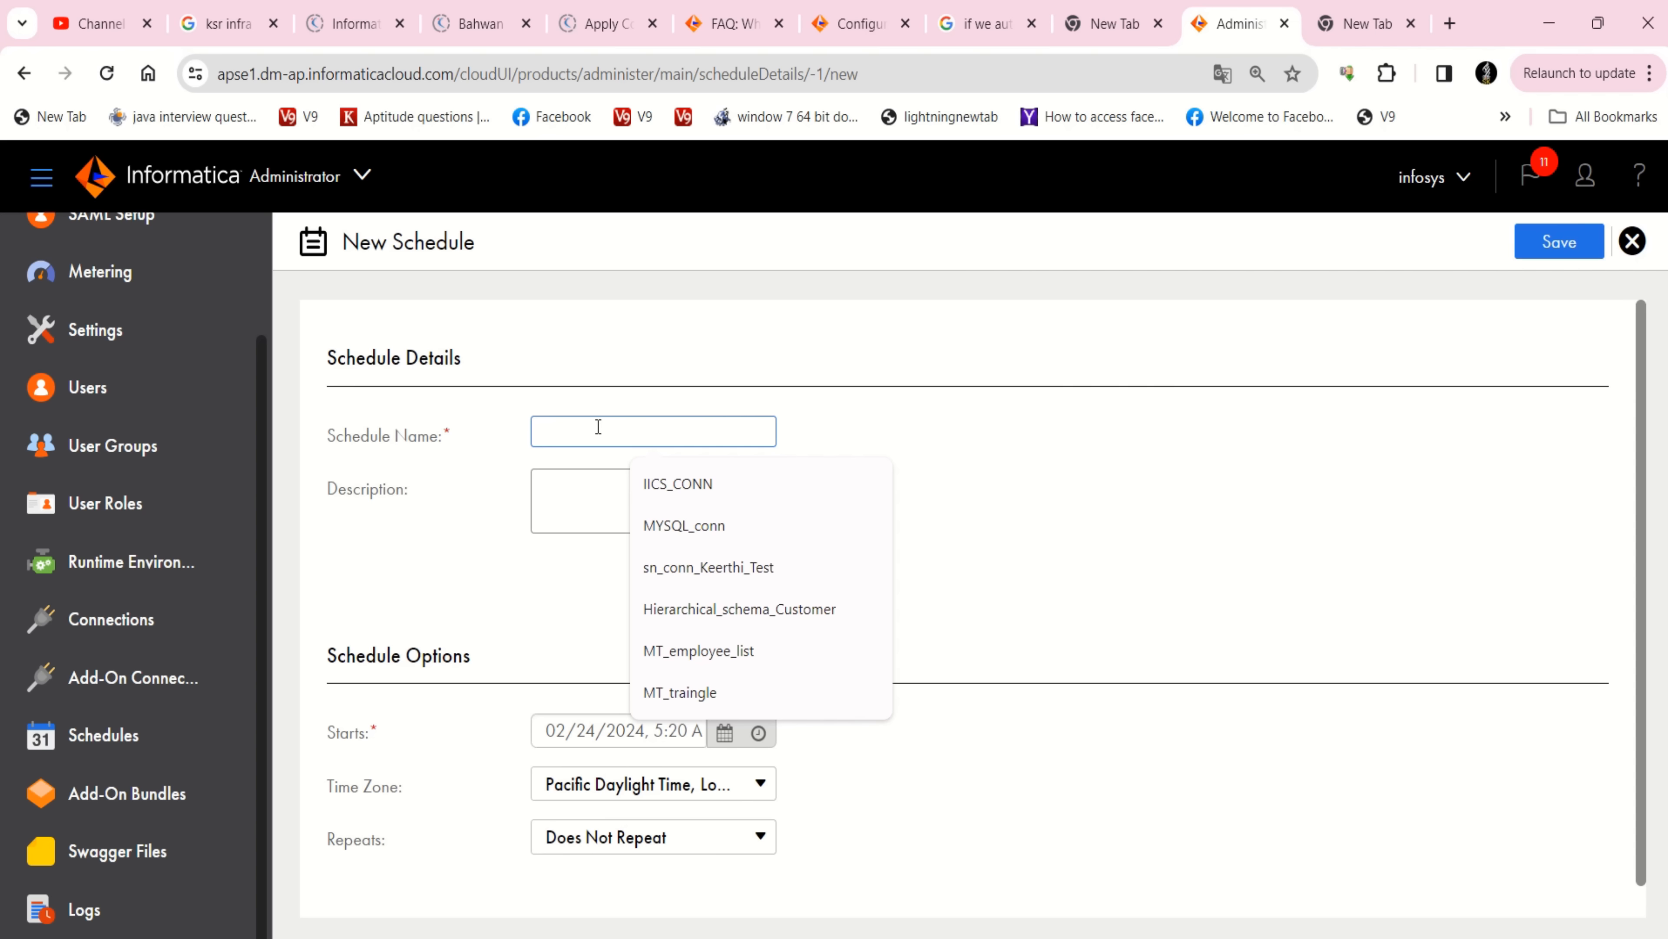
{"action": "type", "text": "my_s"}
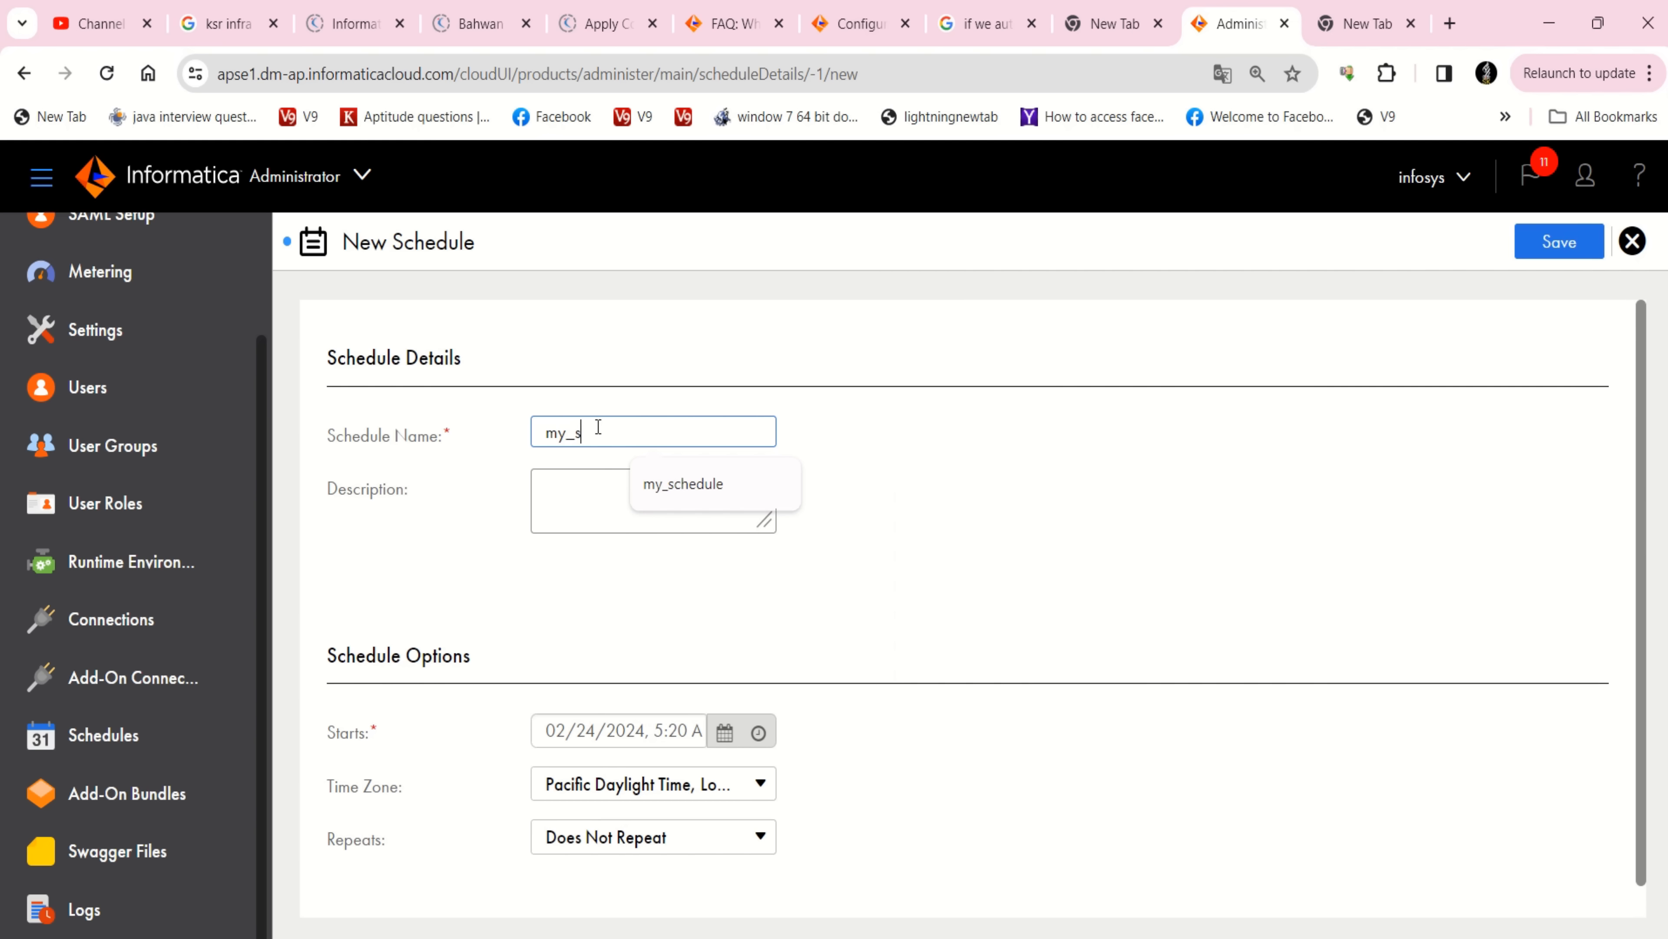
{"action": "type", "text": "chedule"}
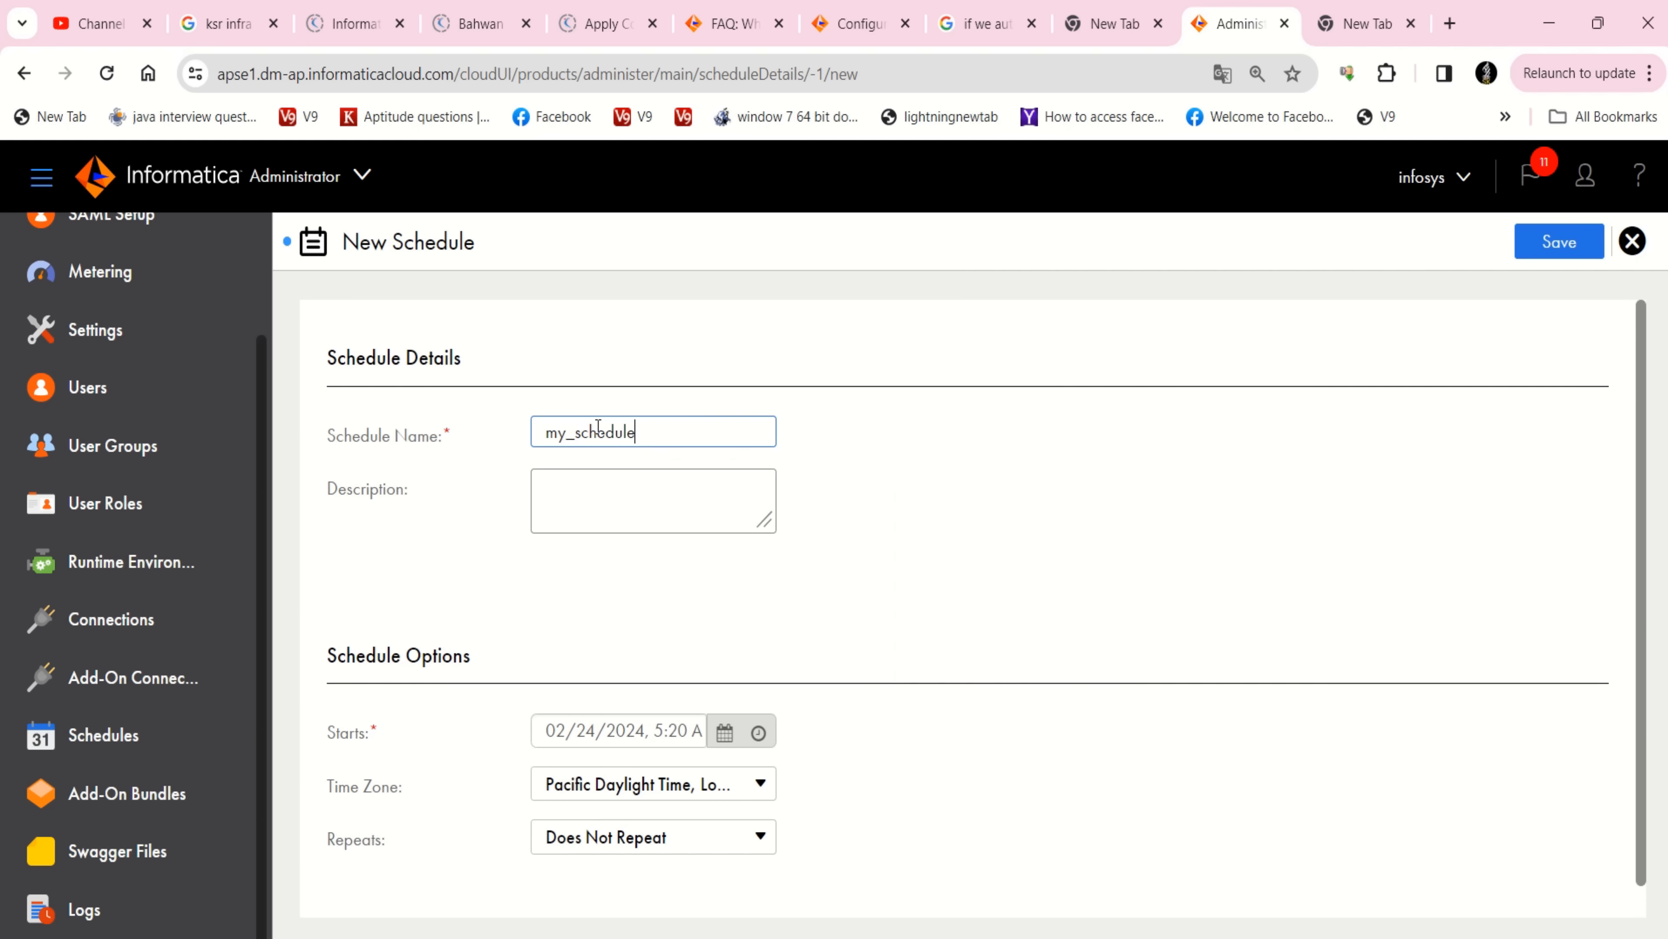
{"action": "left_click", "coordinate": [588, 495]}
Set the schedule's time zone to Indian Standard Time
{"action": "scroll", "coordinate": [801, 650], "scroll_direction": "down", "scroll_amount": 1}
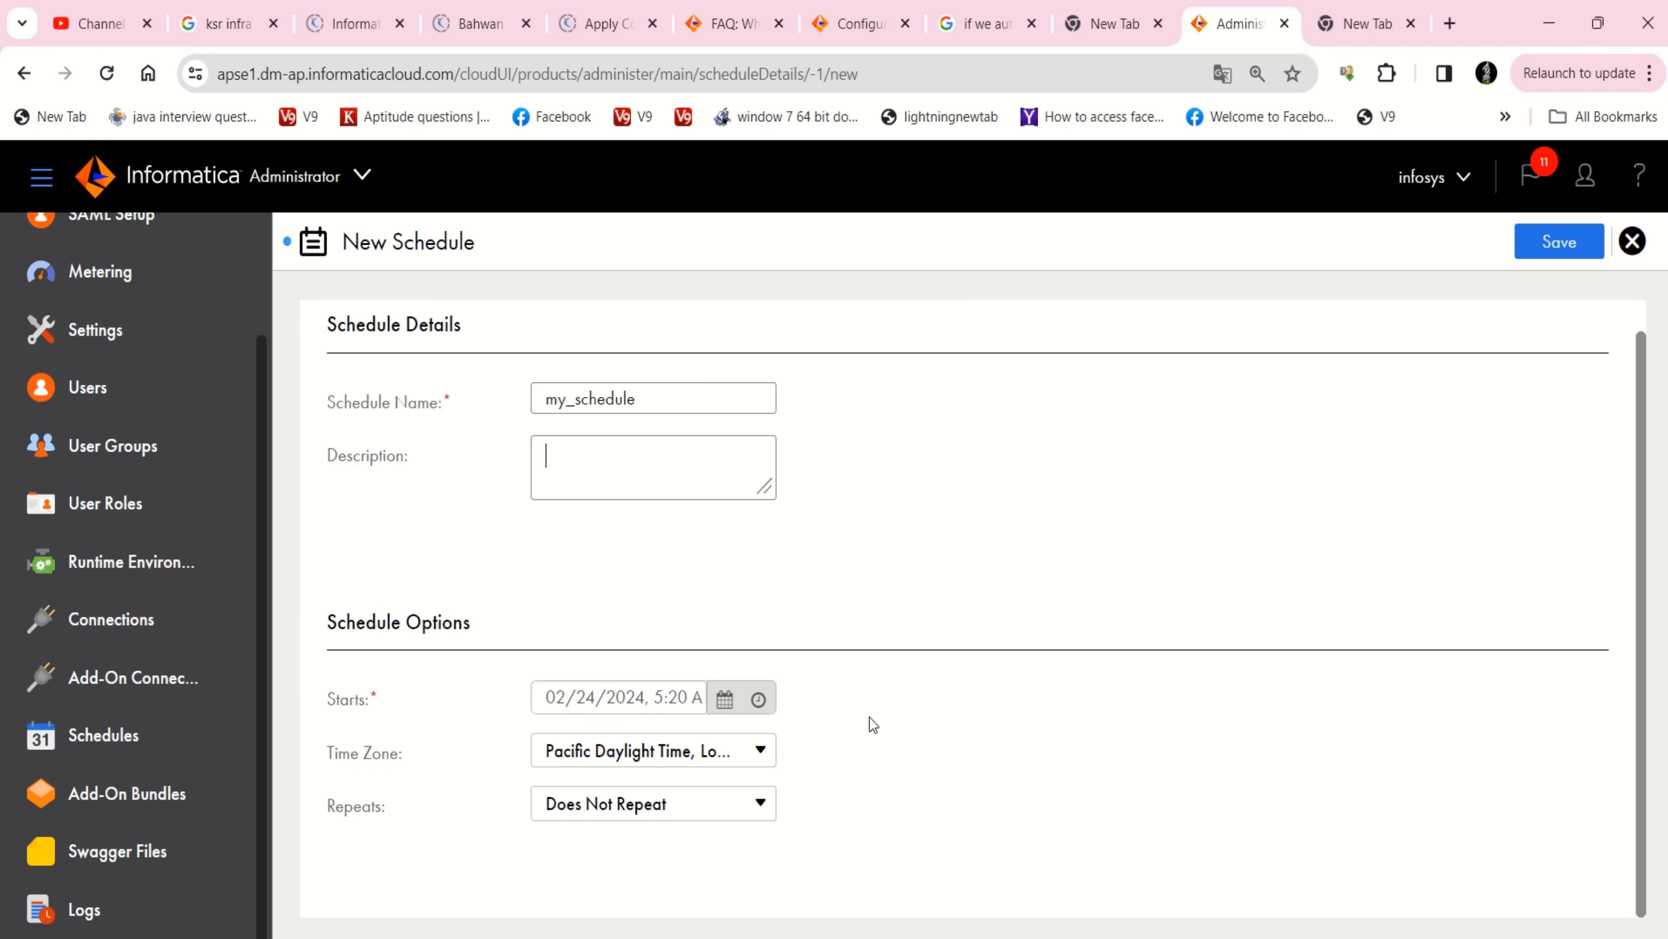
{"action": "scroll", "coordinate": [671, 708], "scroll_direction": "right", "scroll_amount": 1}
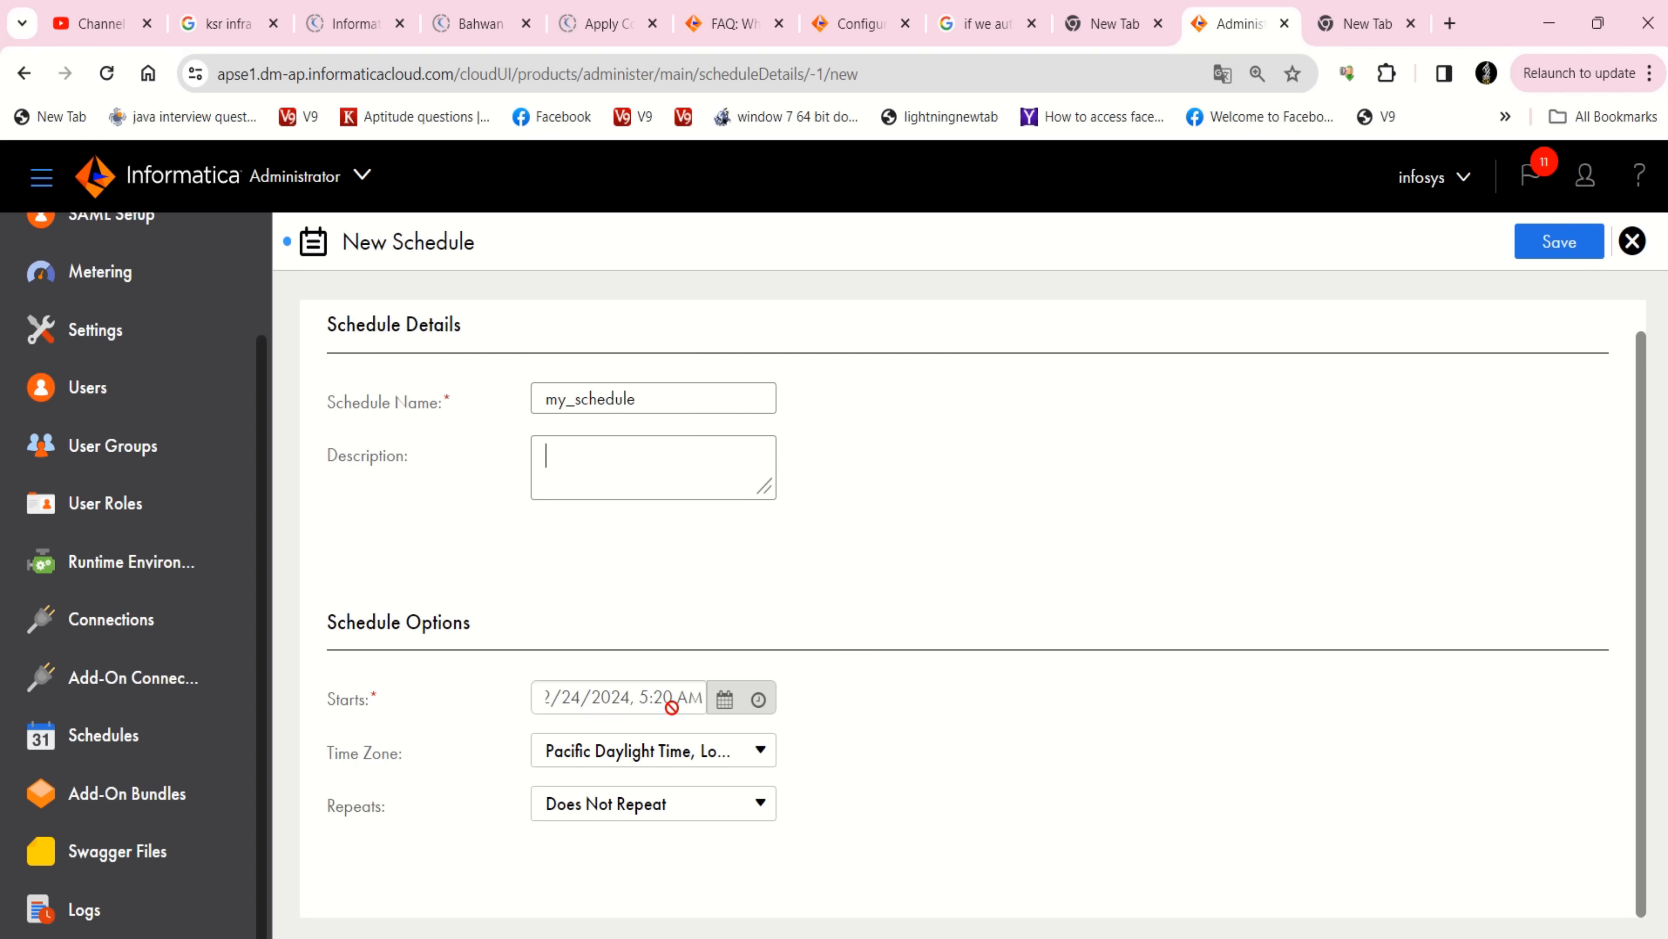
{"action": "left_click", "coordinate": [770, 750]}
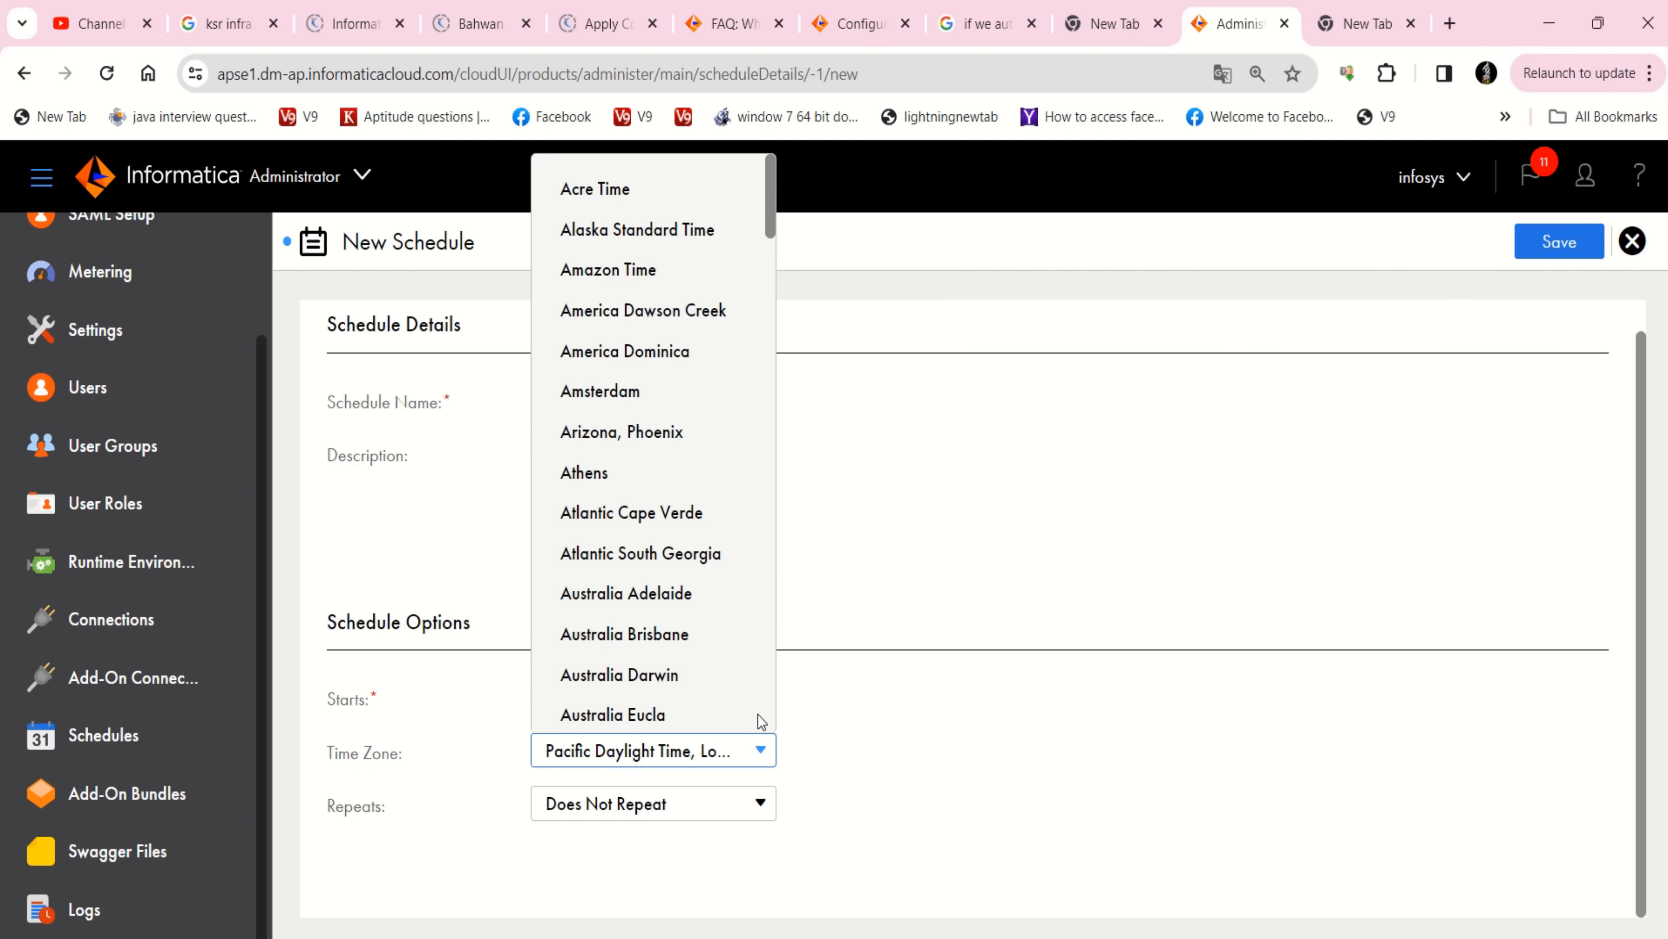
{"action": "scroll", "coordinate": [730, 643], "scroll_direction": "down", "scroll_amount": 15}
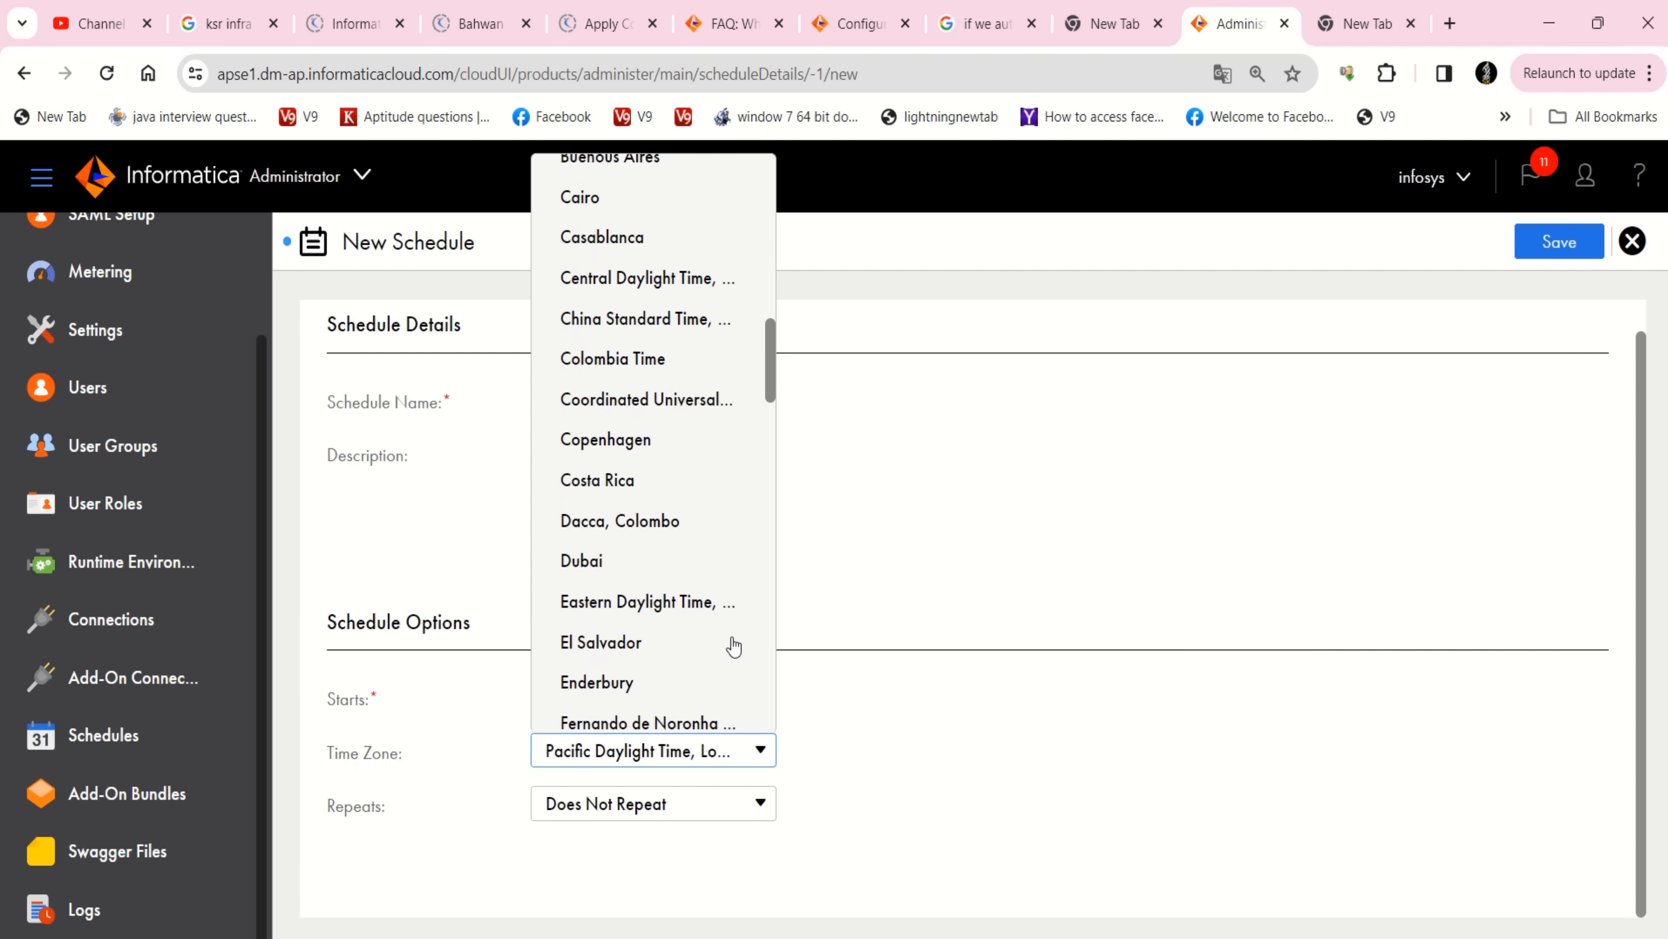
{"action": "scroll", "coordinate": [733, 646], "scroll_direction": "down", "scroll_amount": 18}
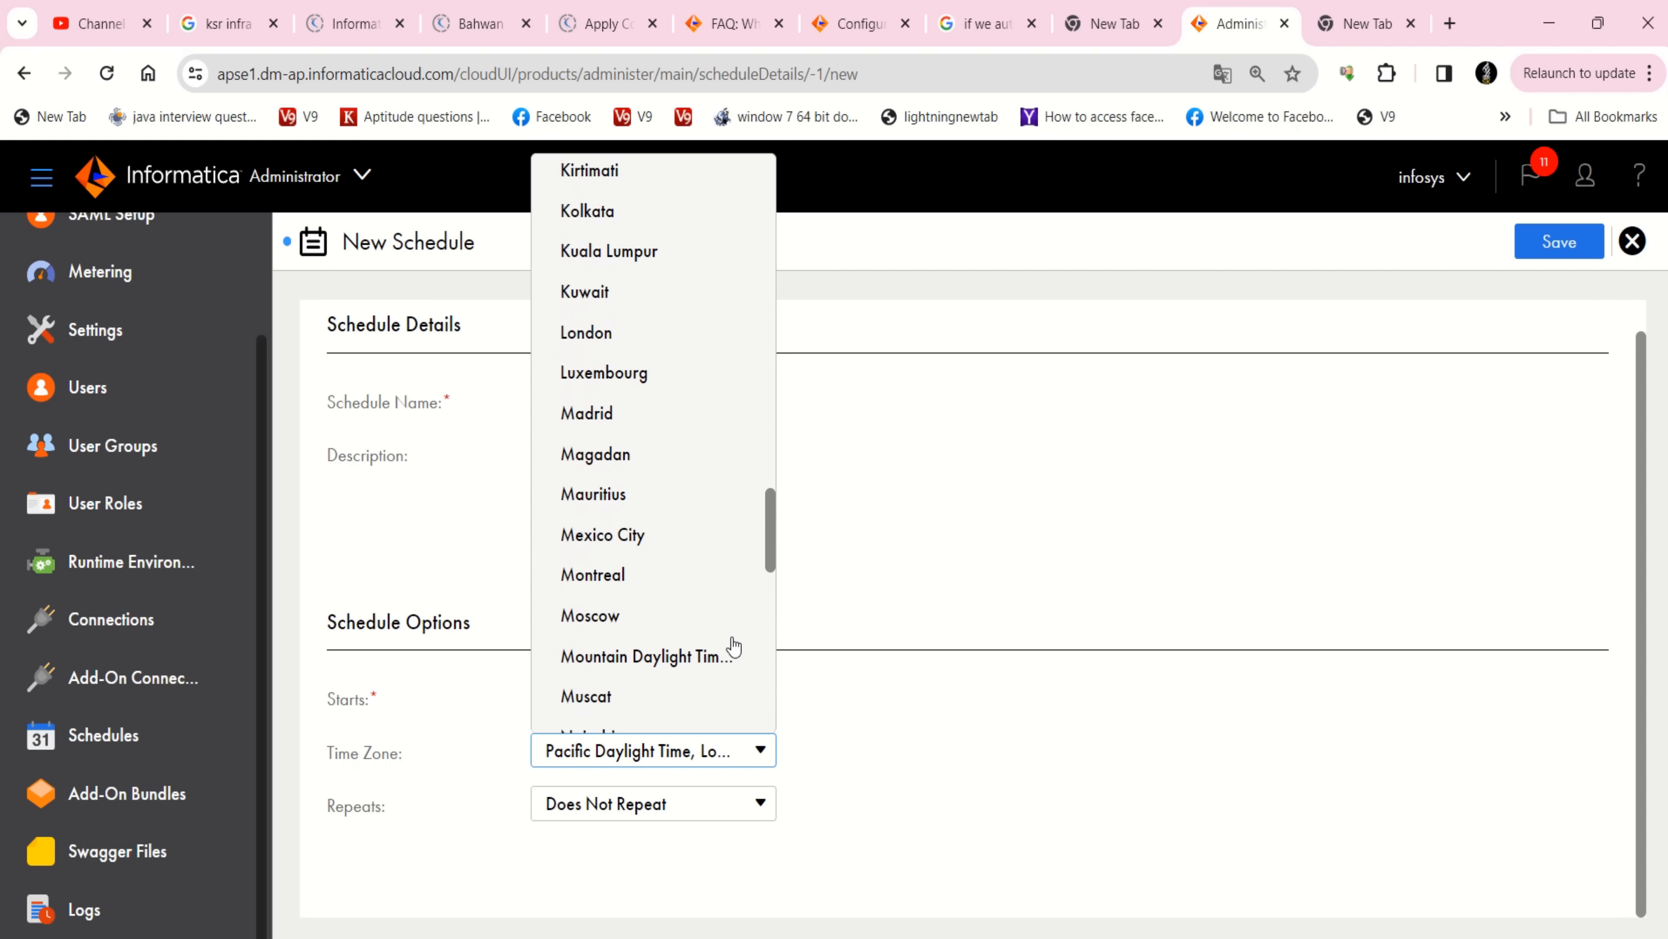
{"action": "scroll", "coordinate": [734, 646], "scroll_direction": "up", "scroll_amount": 20}
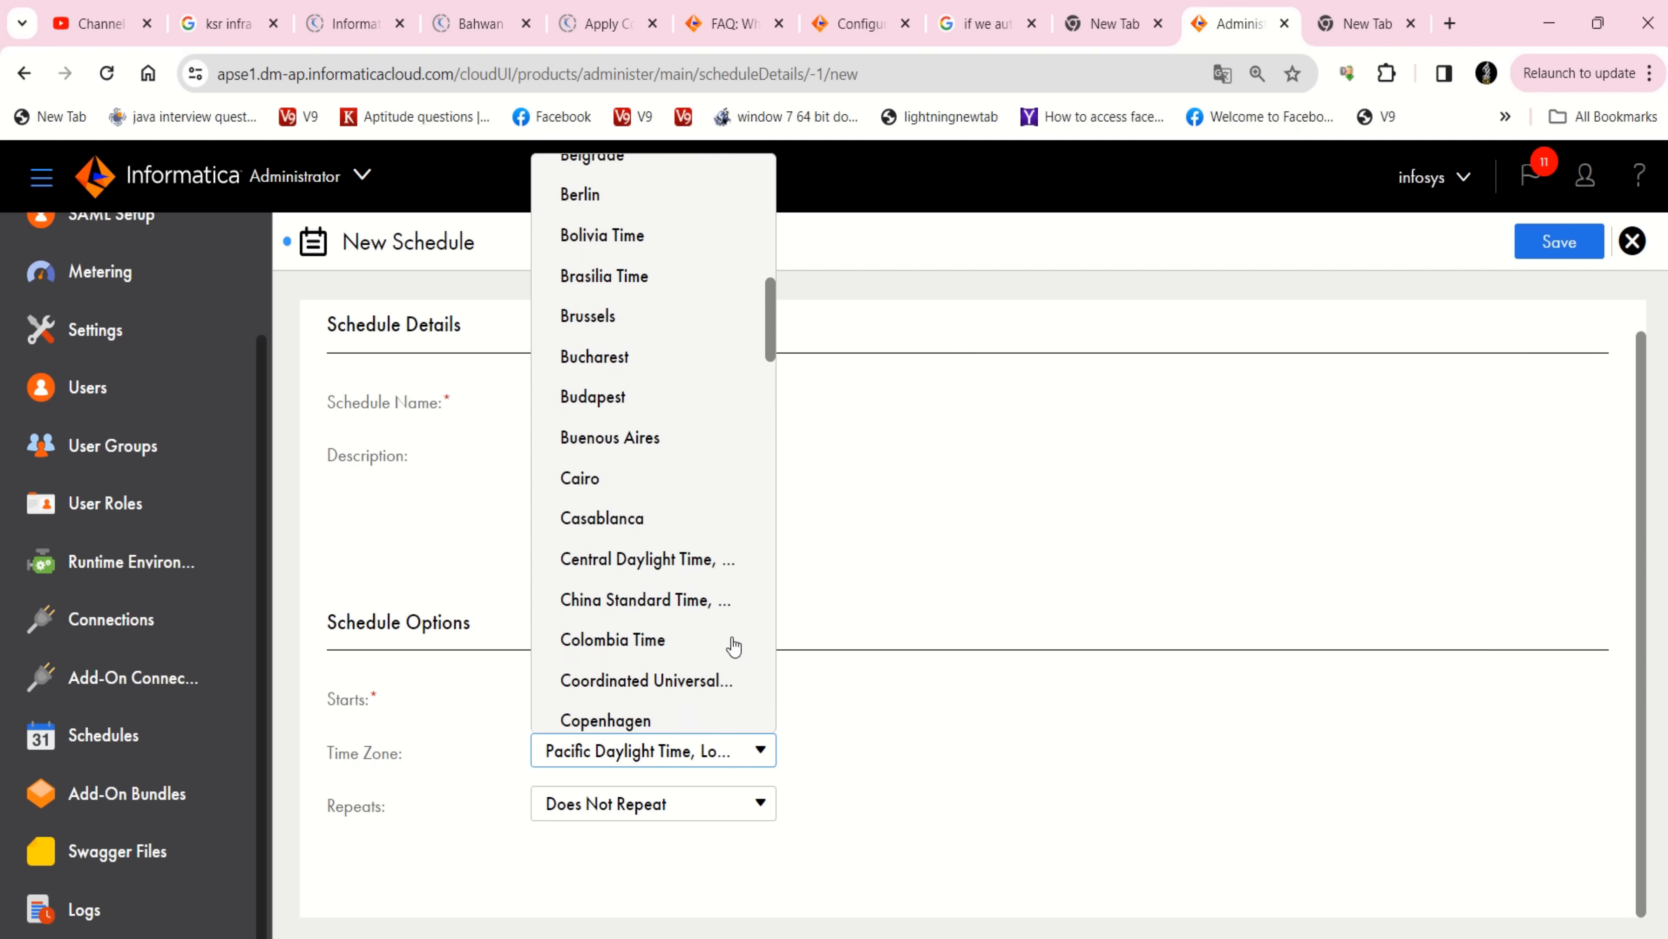
{"action": "scroll", "coordinate": [734, 646], "scroll_direction": "up", "scroll_amount": 10}
{"action": "scroll", "coordinate": [734, 646], "scroll_direction": "down", "scroll_amount": 15}
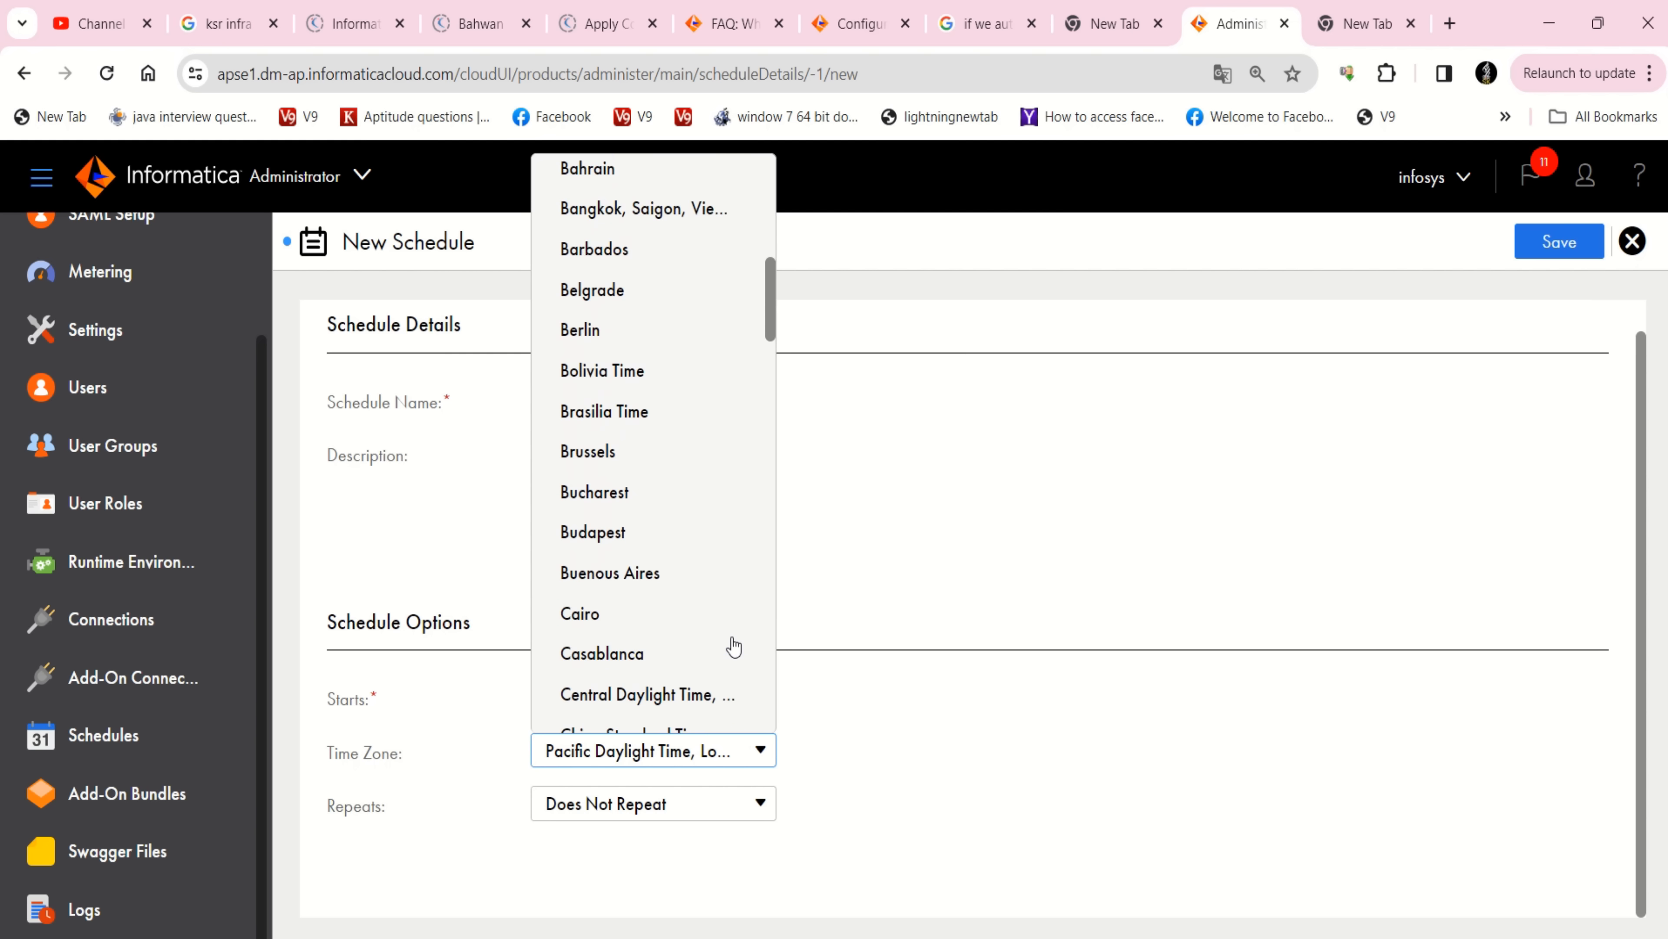
{"action": "scroll", "coordinate": [734, 646], "scroll_direction": "down", "scroll_amount": 10}
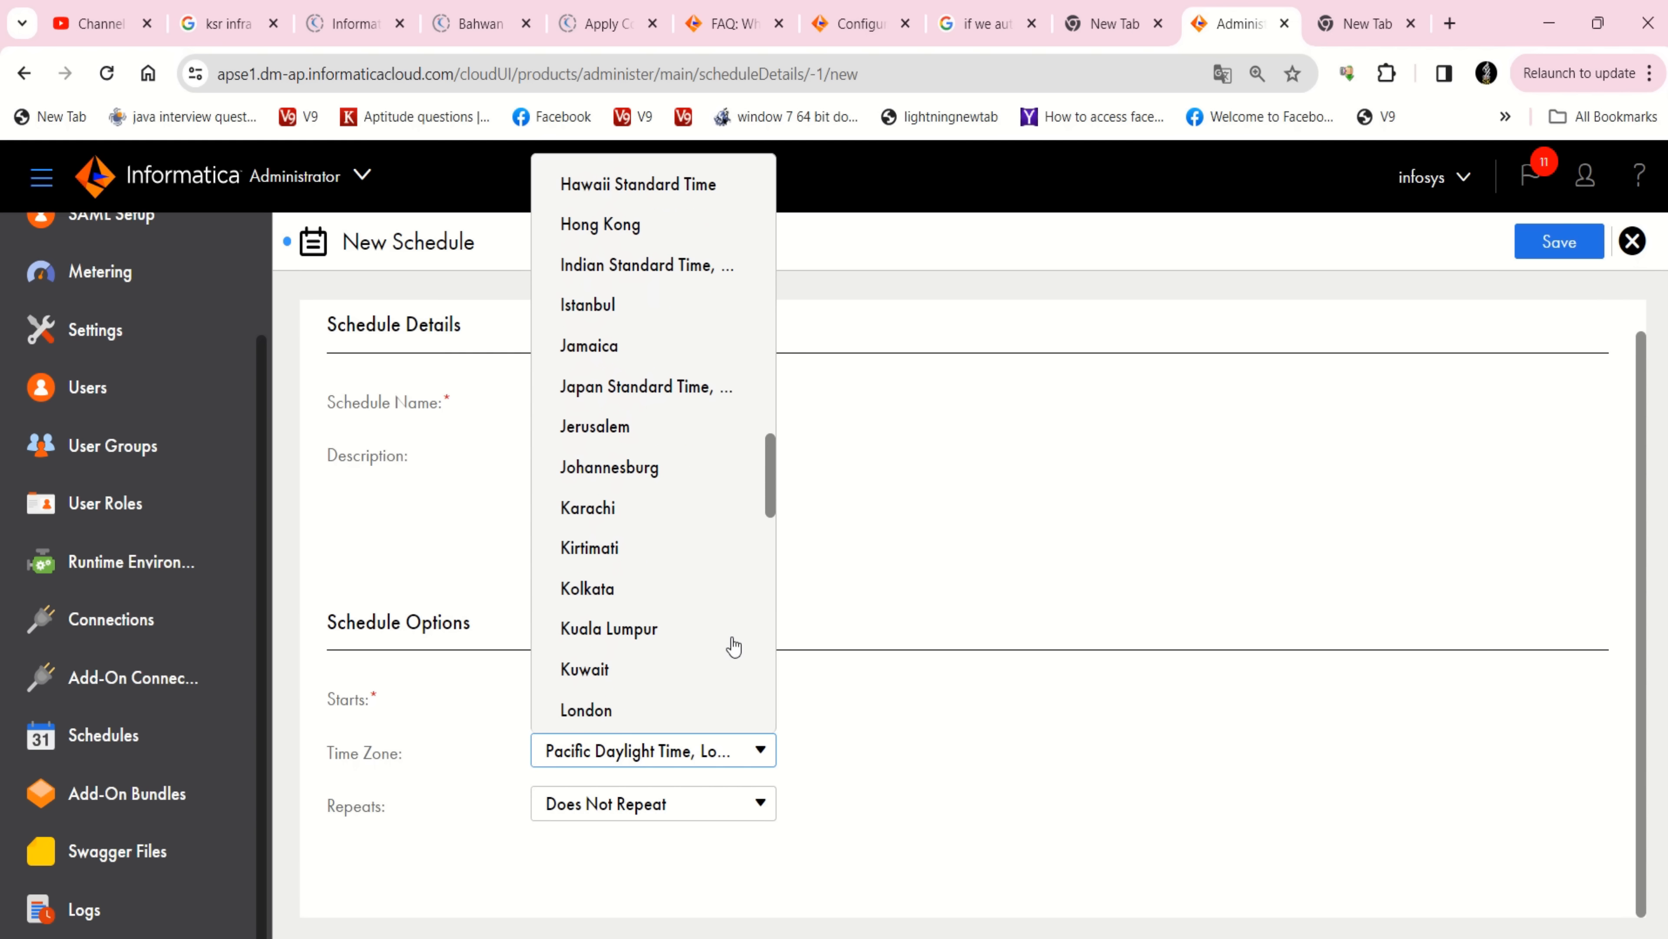
{"action": "scroll", "coordinate": [733, 646], "scroll_direction": "down", "scroll_amount": 6}
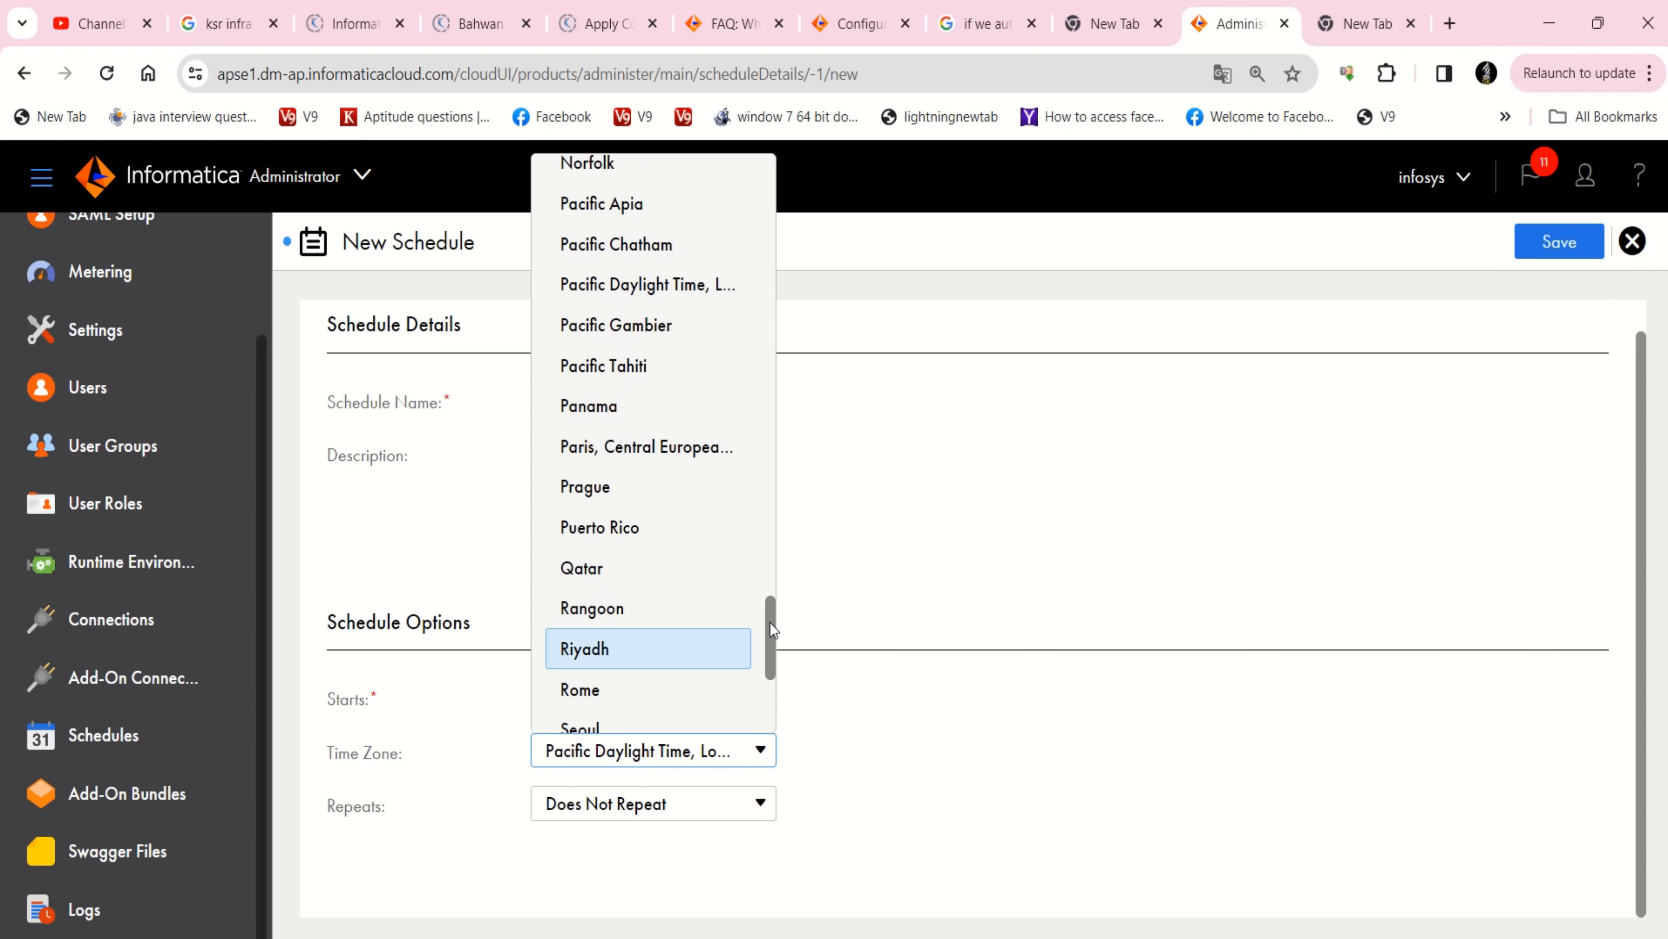
{"action": "left_click_drag", "start_coordinate": [771, 622], "coordinate": [776, 452]}
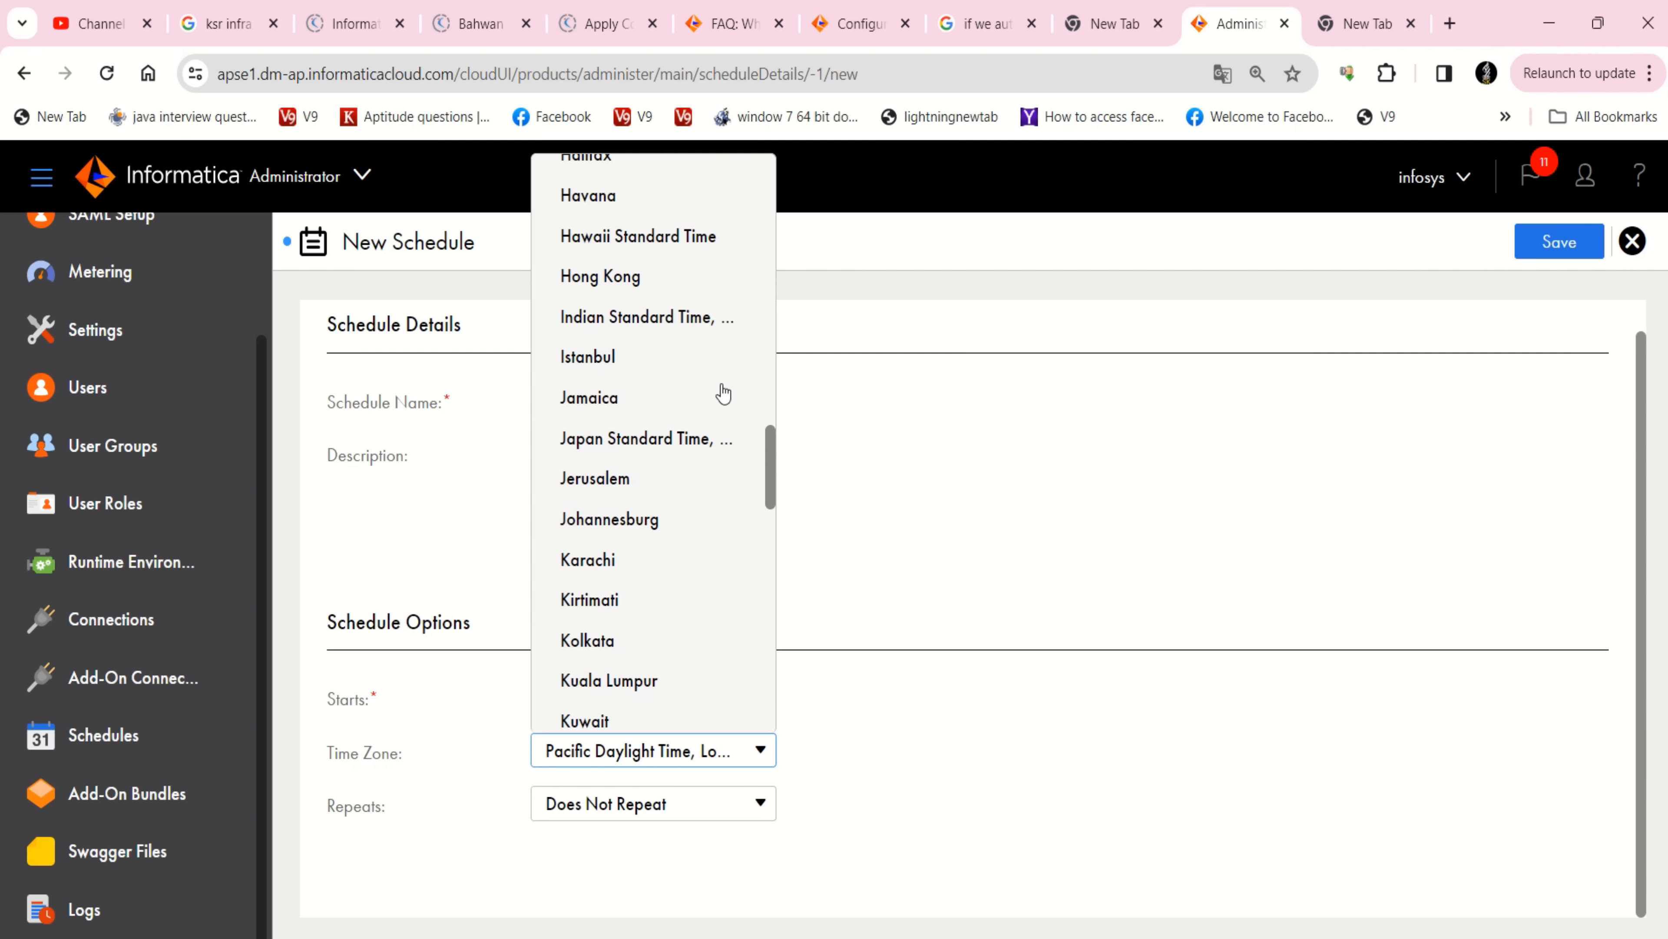
{"action": "left_click", "coordinate": [664, 317]}
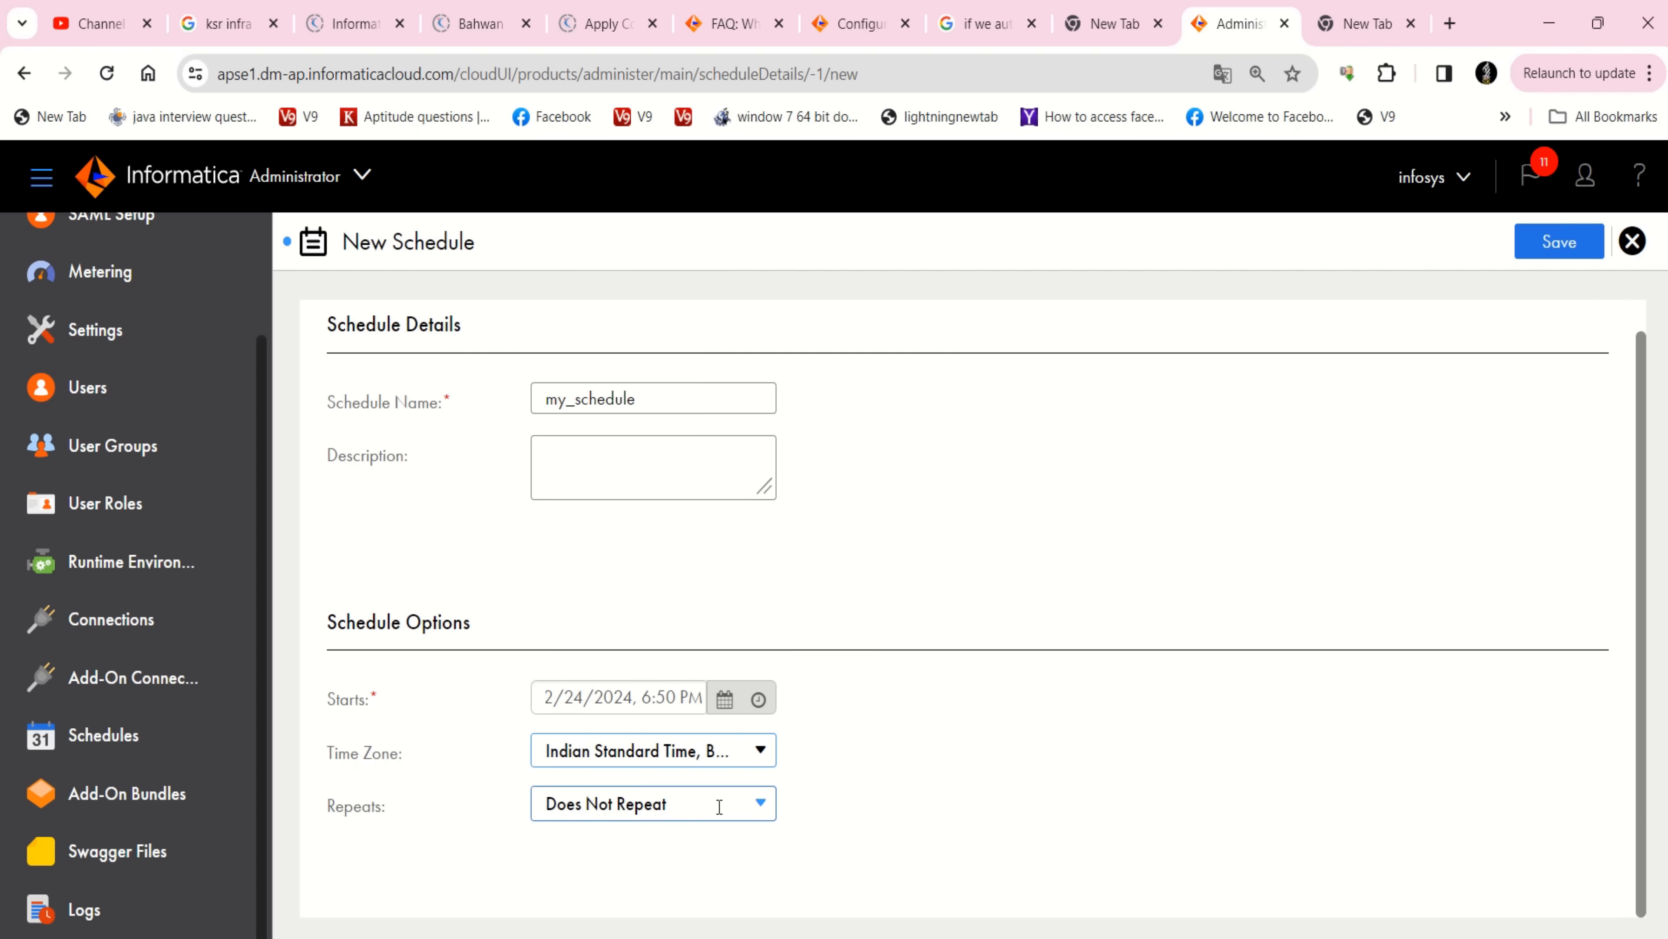
Set the schedule to repeat Every n Minutes and look through the available run intervals
{"action": "left_click", "coordinate": [759, 803]}
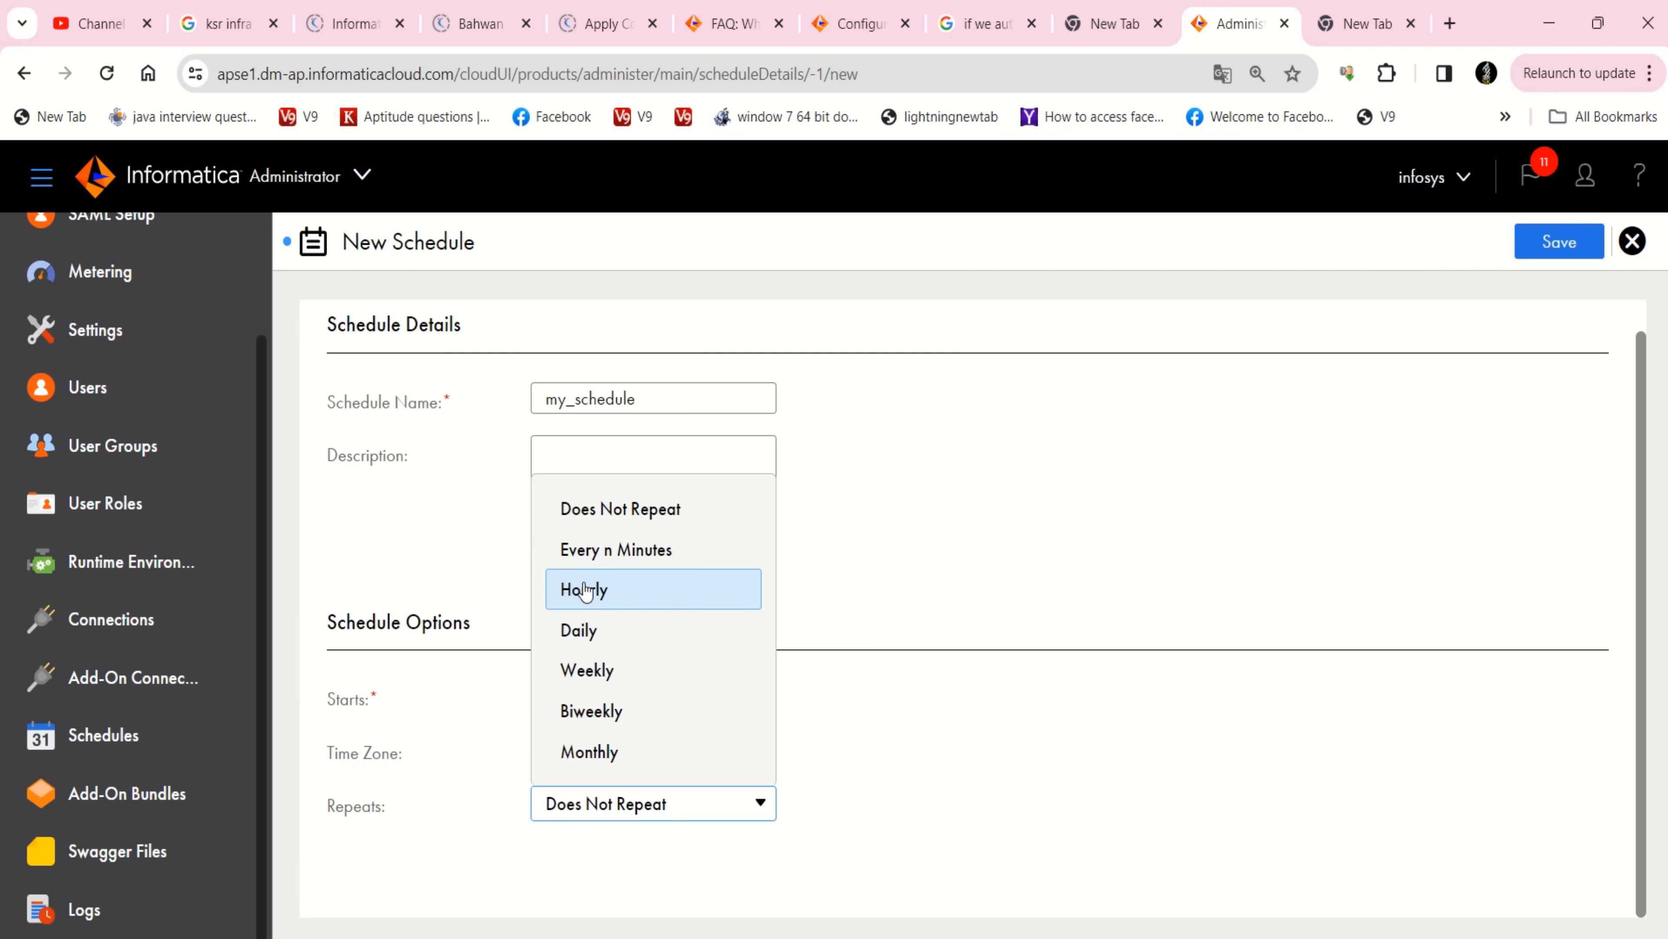
{"action": "left_click", "coordinate": [592, 552]}
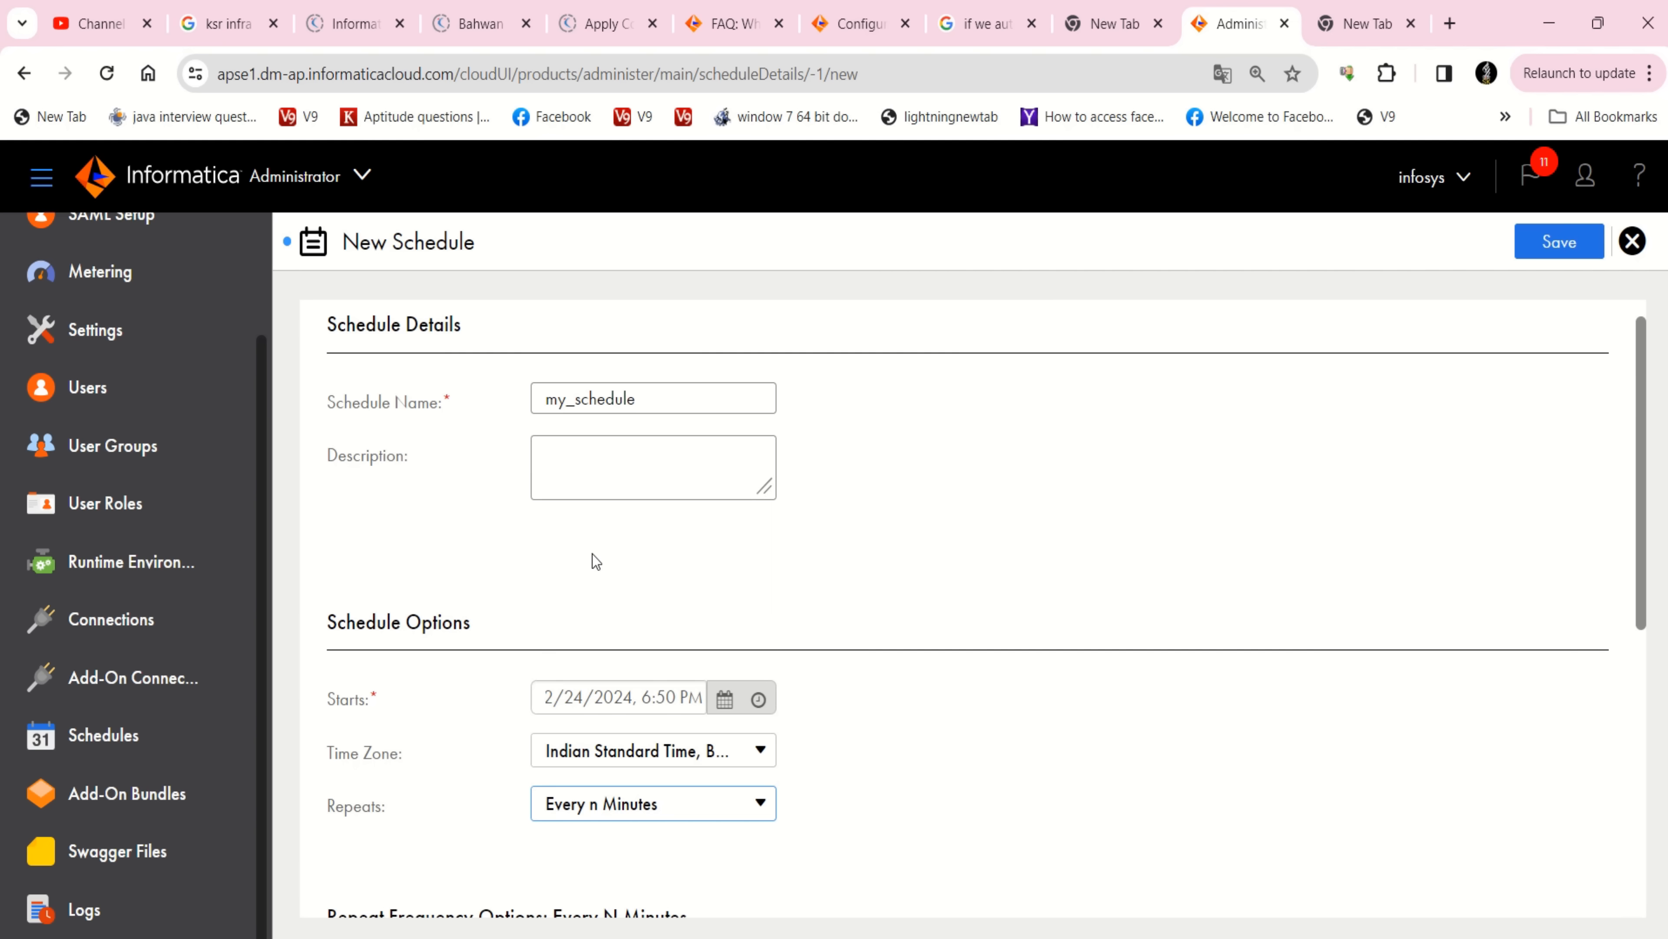
{"action": "scroll", "coordinate": [1011, 651], "scroll_direction": "down", "scroll_amount": 5}
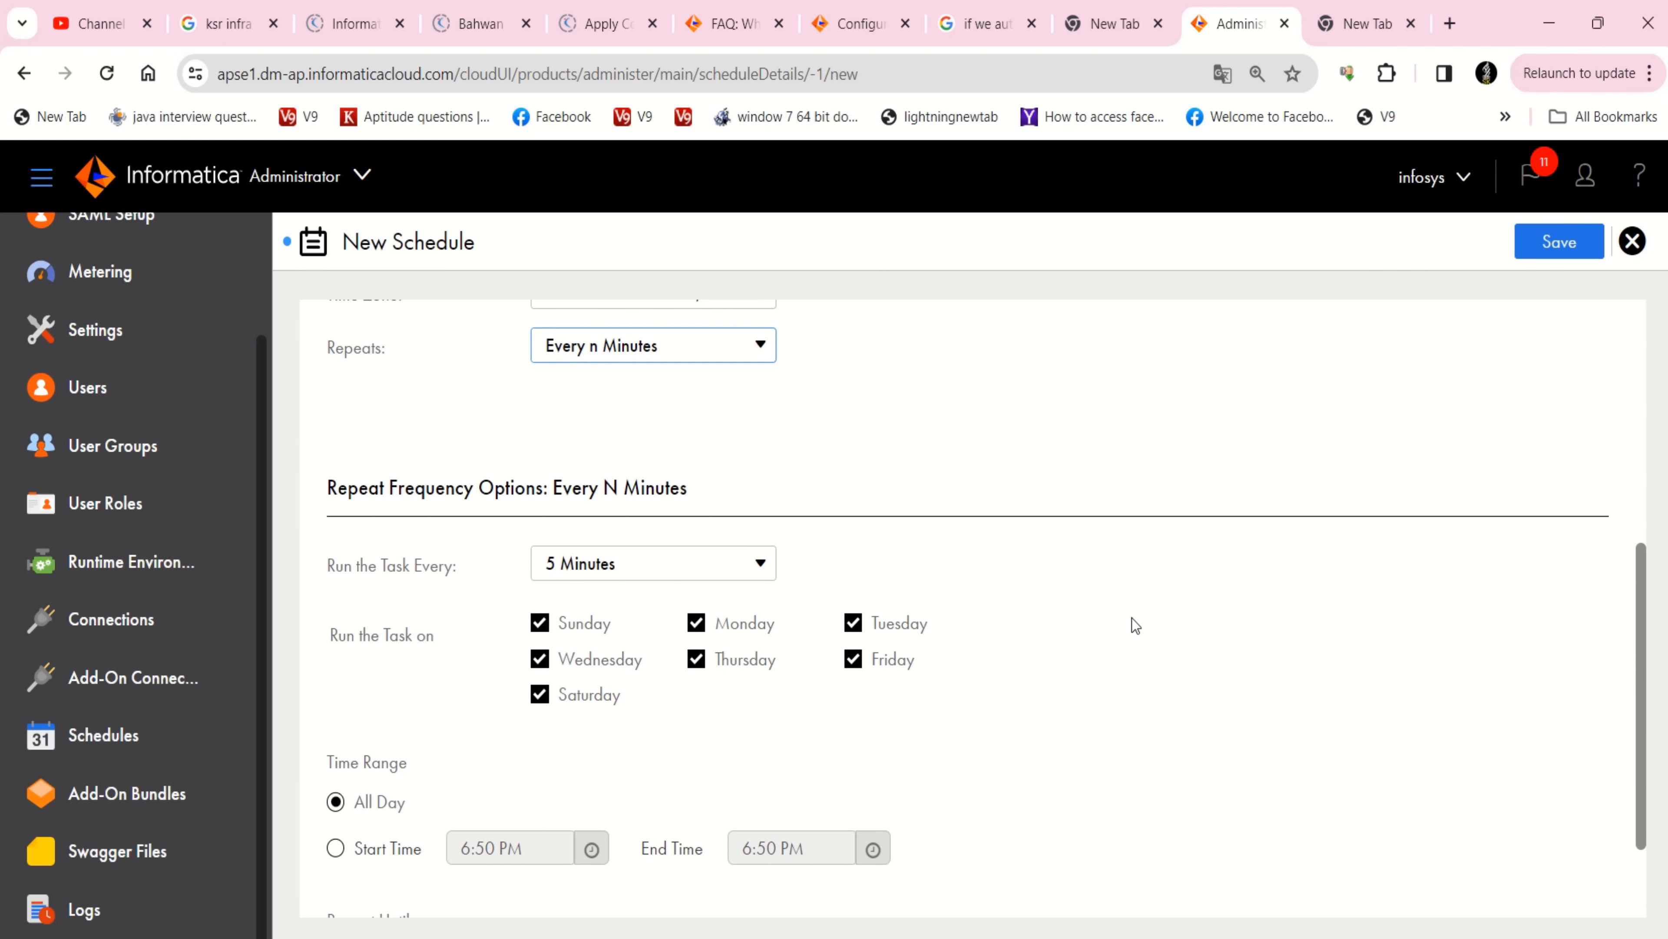
{"action": "scroll", "coordinate": [1131, 618], "scroll_direction": "down", "scroll_amount": 1}
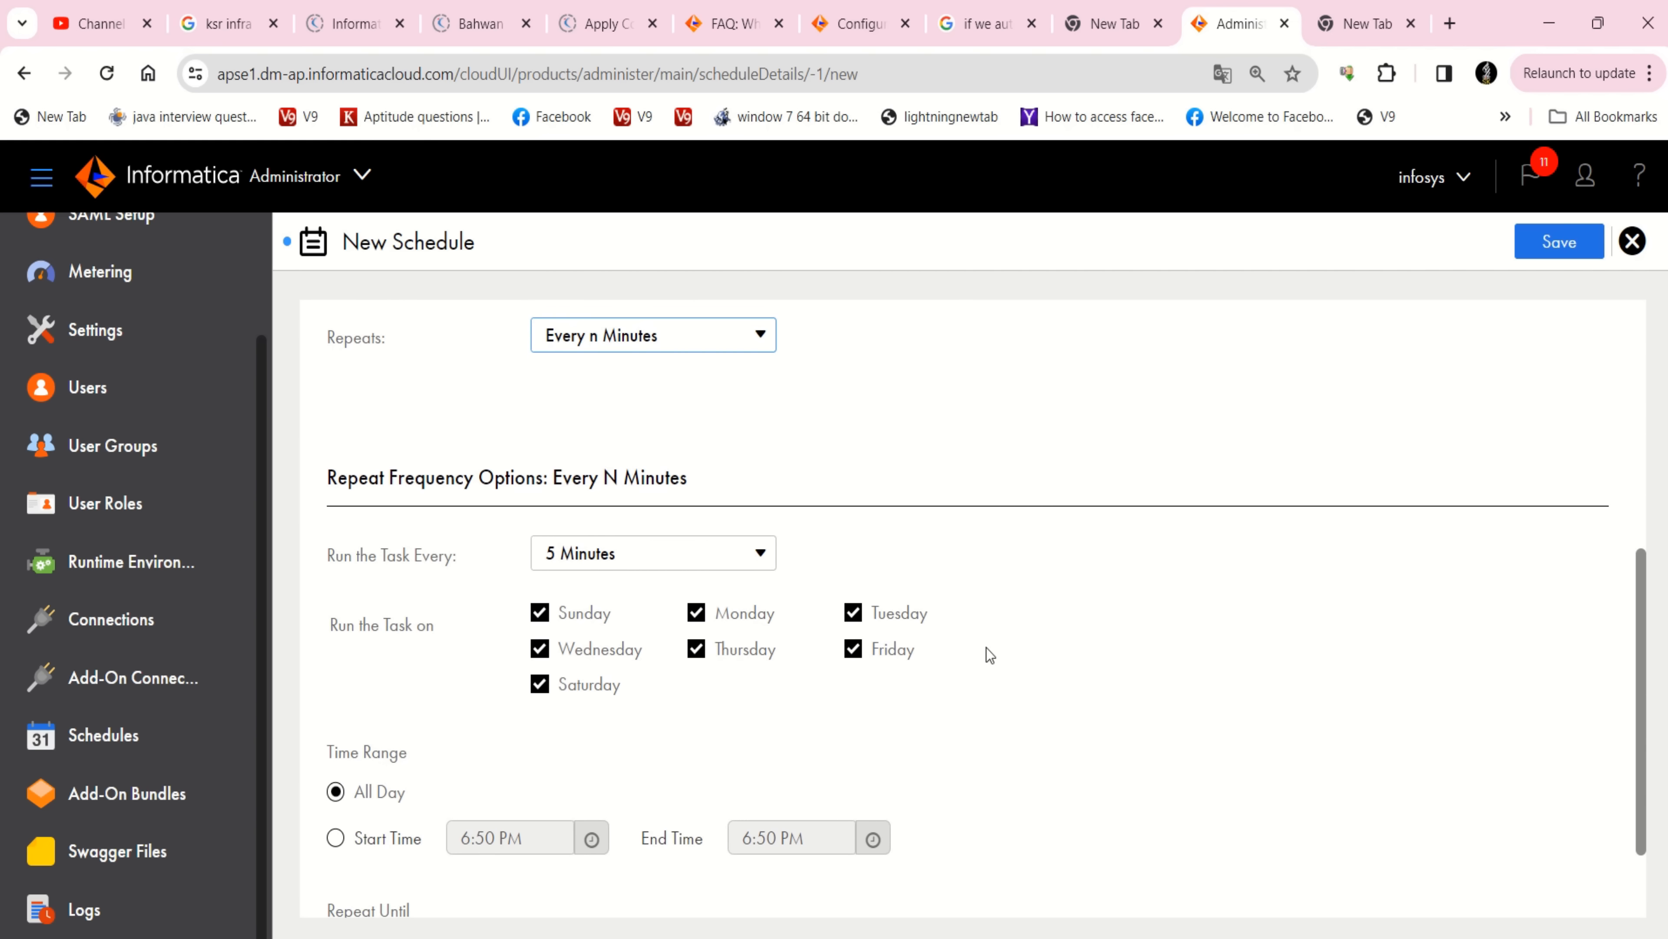
{"action": "double_click", "coordinate": [641, 543]}
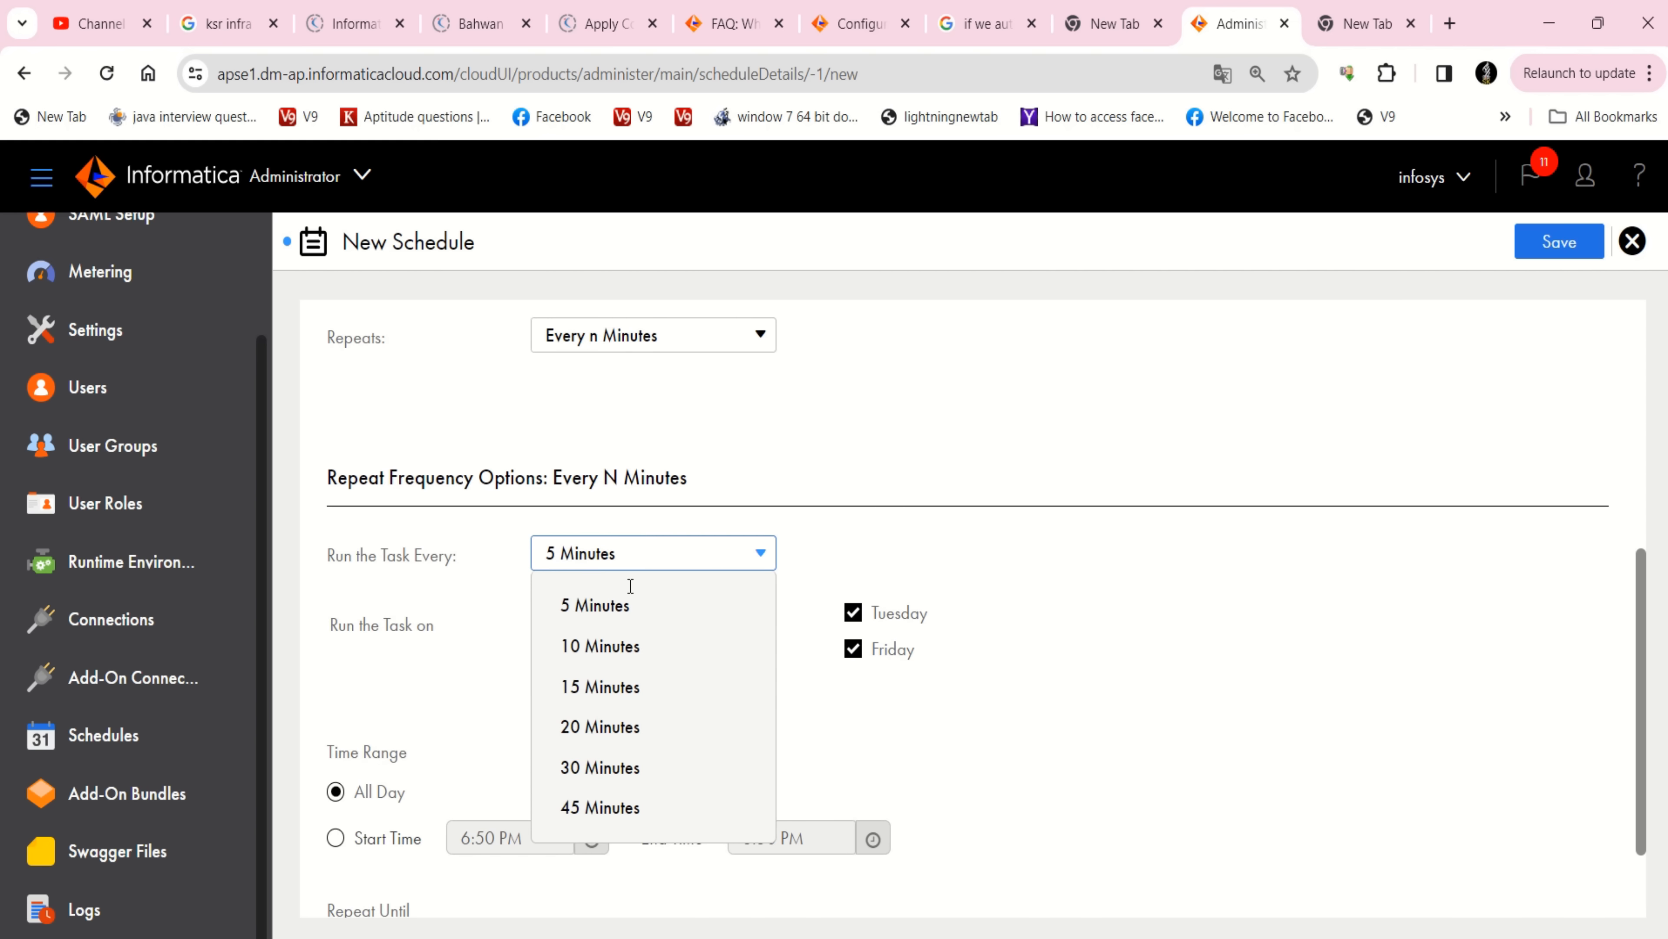
{"action": "left_click", "coordinate": [999, 787]}
Limit the task's run days to Saturday by clearing Sunday through Friday
{"action": "scroll", "coordinate": [403, 677], "scroll_direction": "down", "scroll_amount": 2}
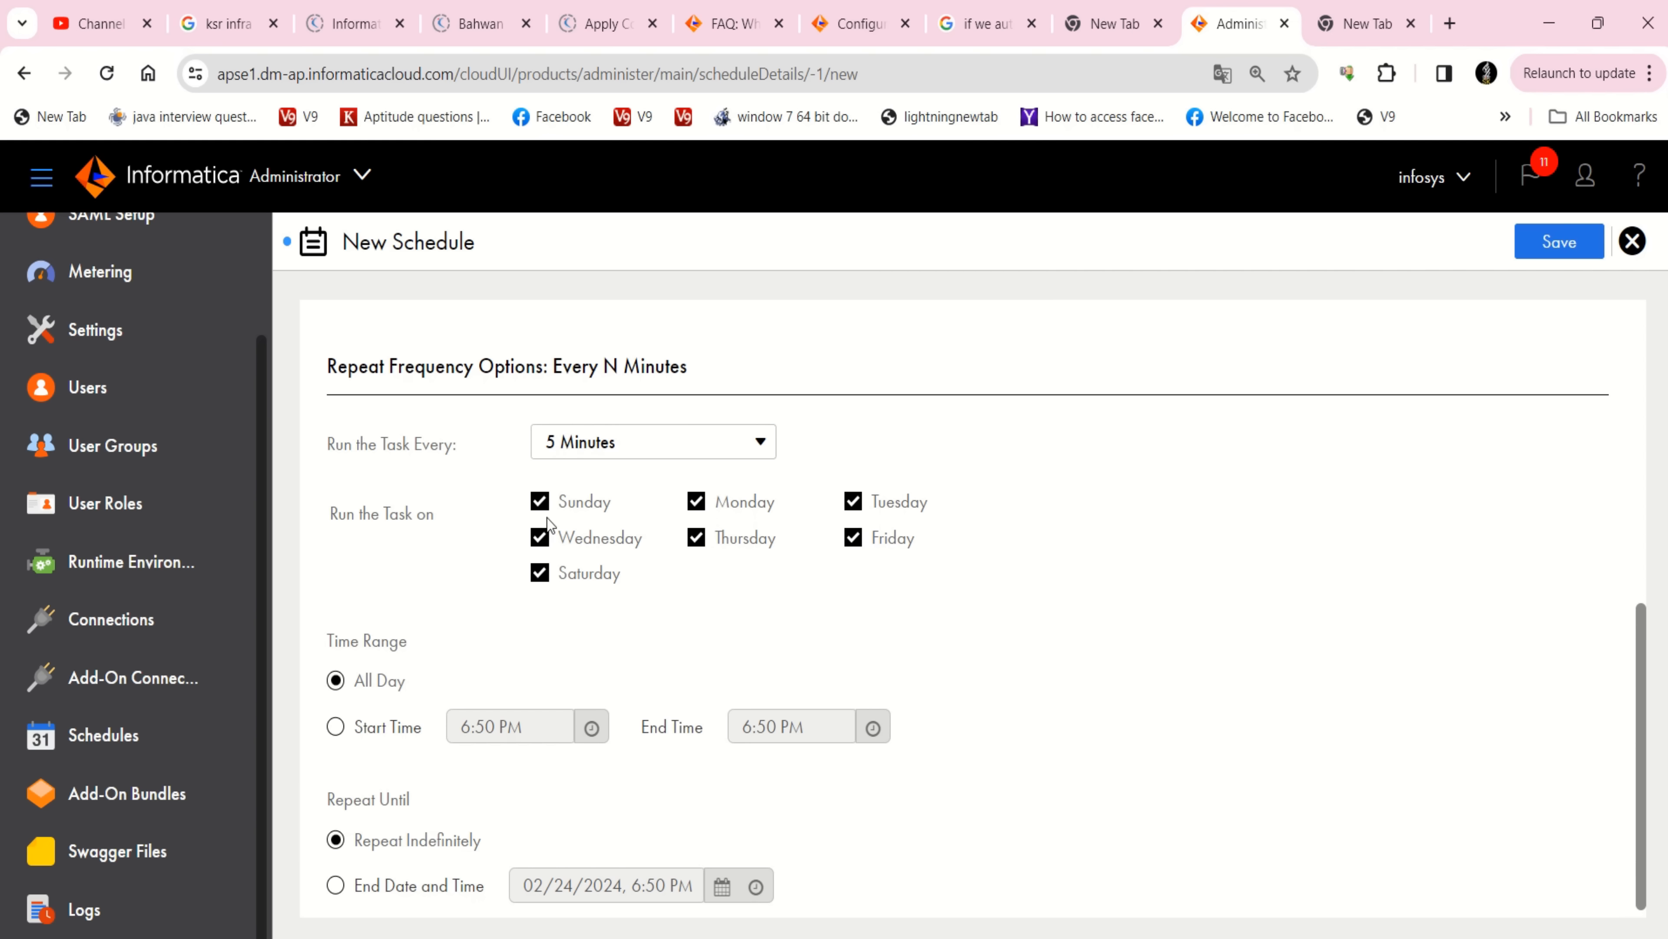
{"action": "left_click", "coordinate": [540, 501]}
{"action": "left_click", "coordinate": [540, 537]}
{"action": "left_click", "coordinate": [697, 501]}
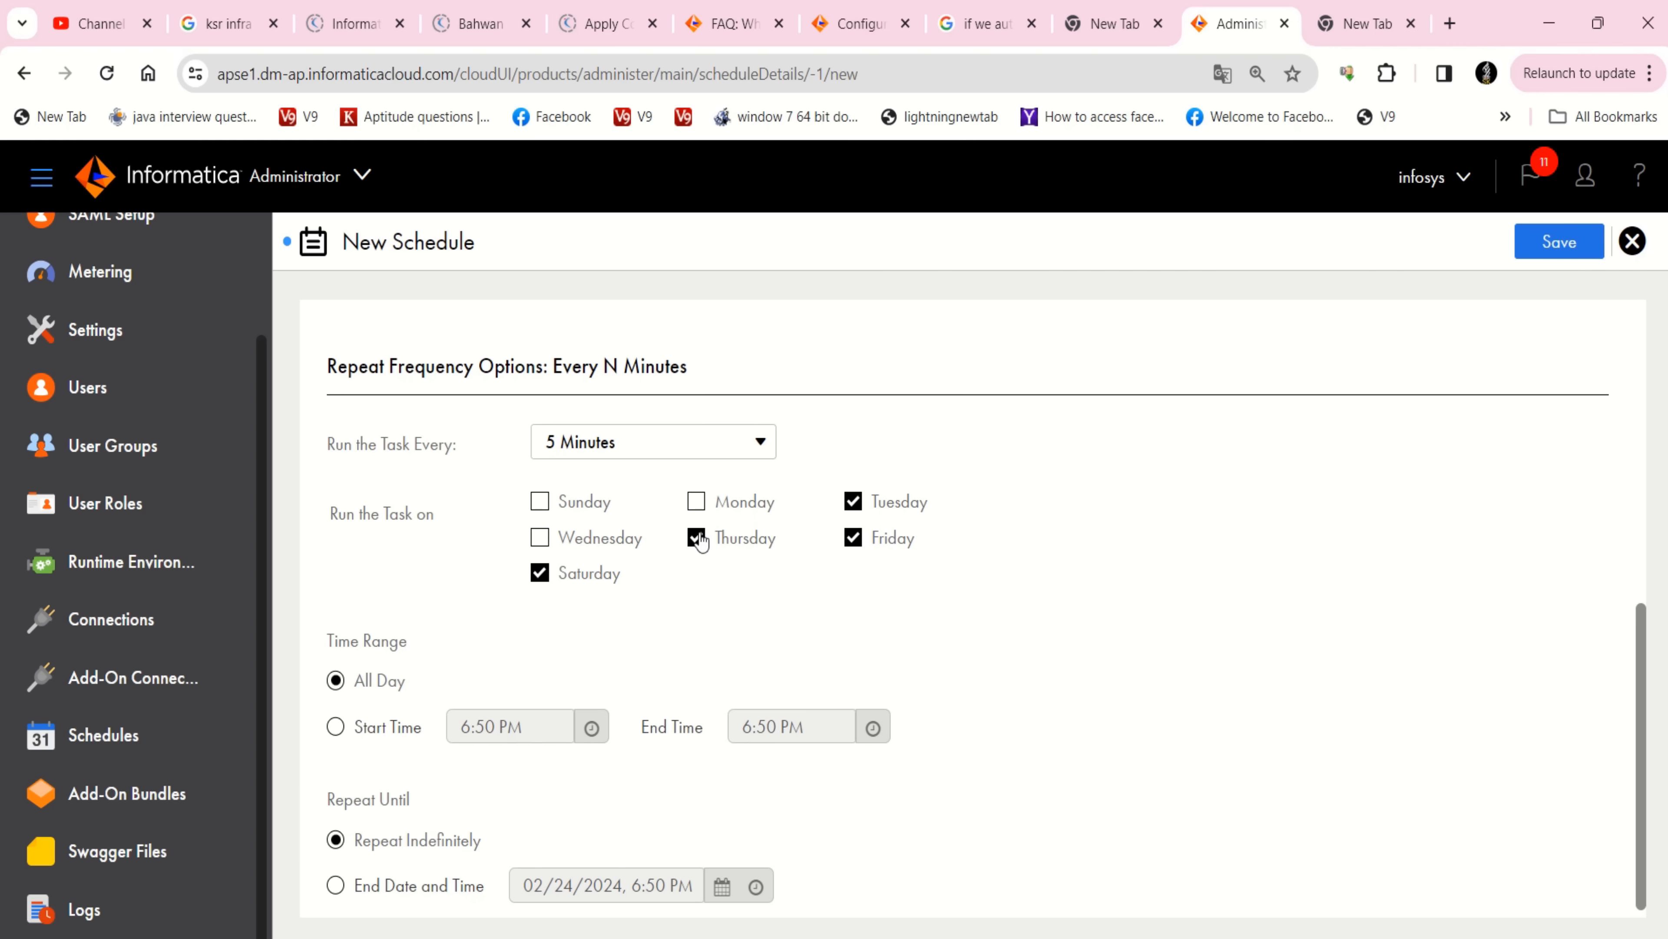
{"action": "left_click", "coordinate": [698, 538]}
{"action": "left_click", "coordinate": [854, 539]}
{"action": "left_click", "coordinate": [853, 509]}
Restrict the time range to specific hours instead of all day, with a start time of 7:00 PM
{"action": "scroll", "coordinate": [930, 594], "scroll_direction": "down", "scroll_amount": 1}
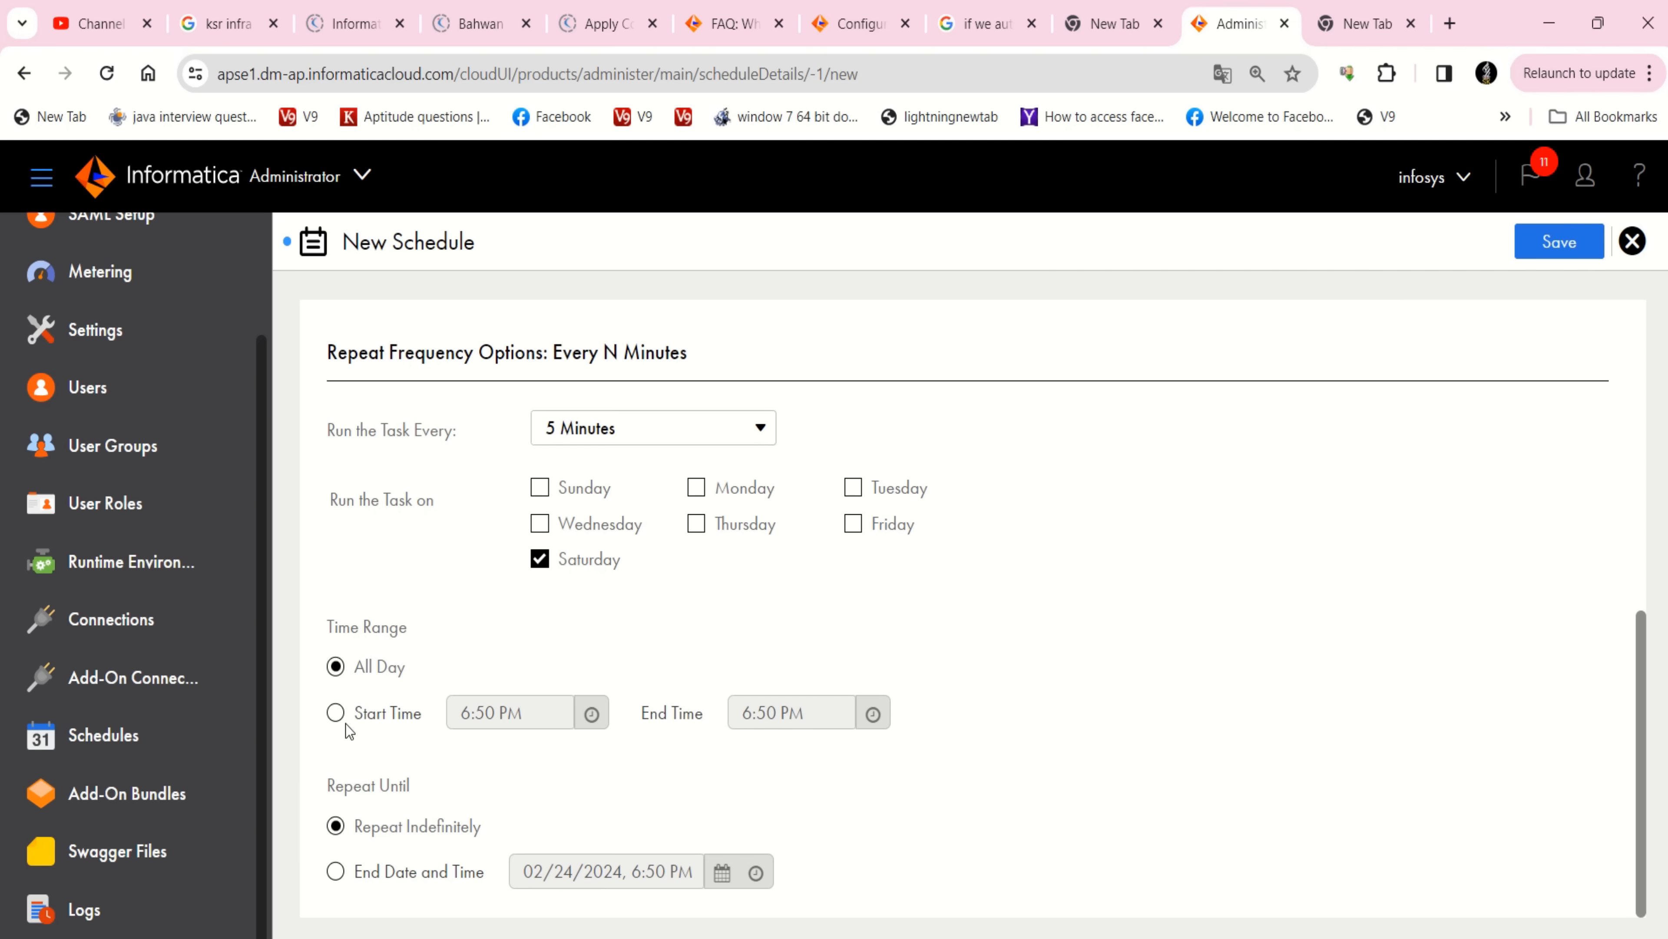
{"action": "left_click", "coordinate": [336, 713]}
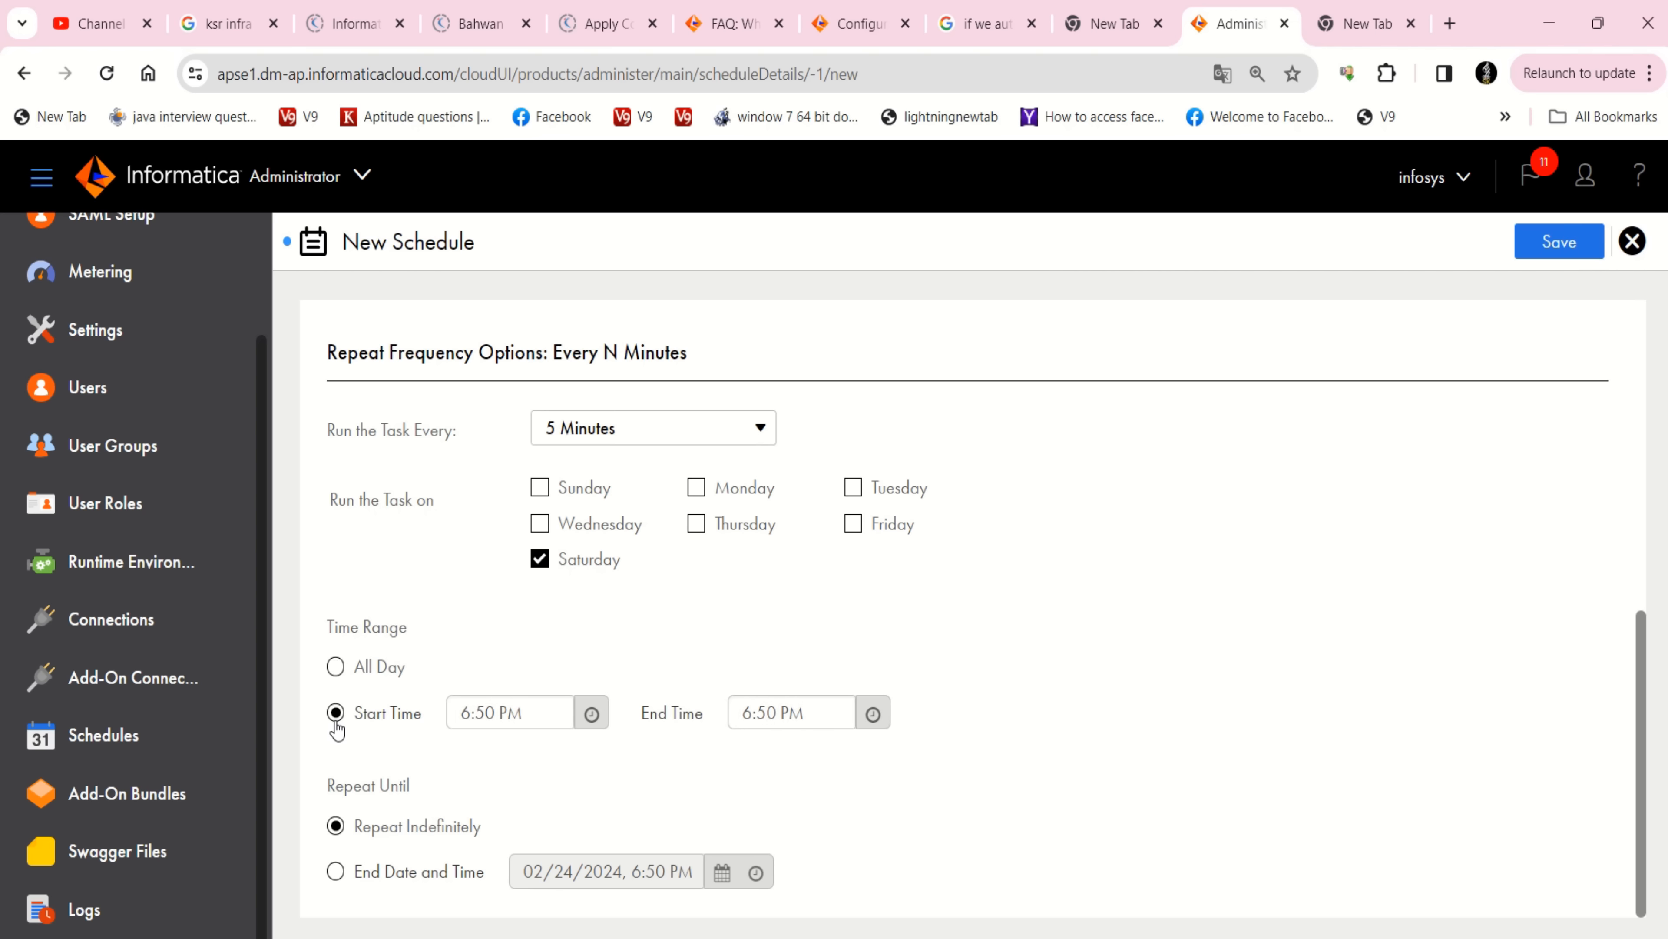
{"action": "left_click", "coordinate": [336, 667]}
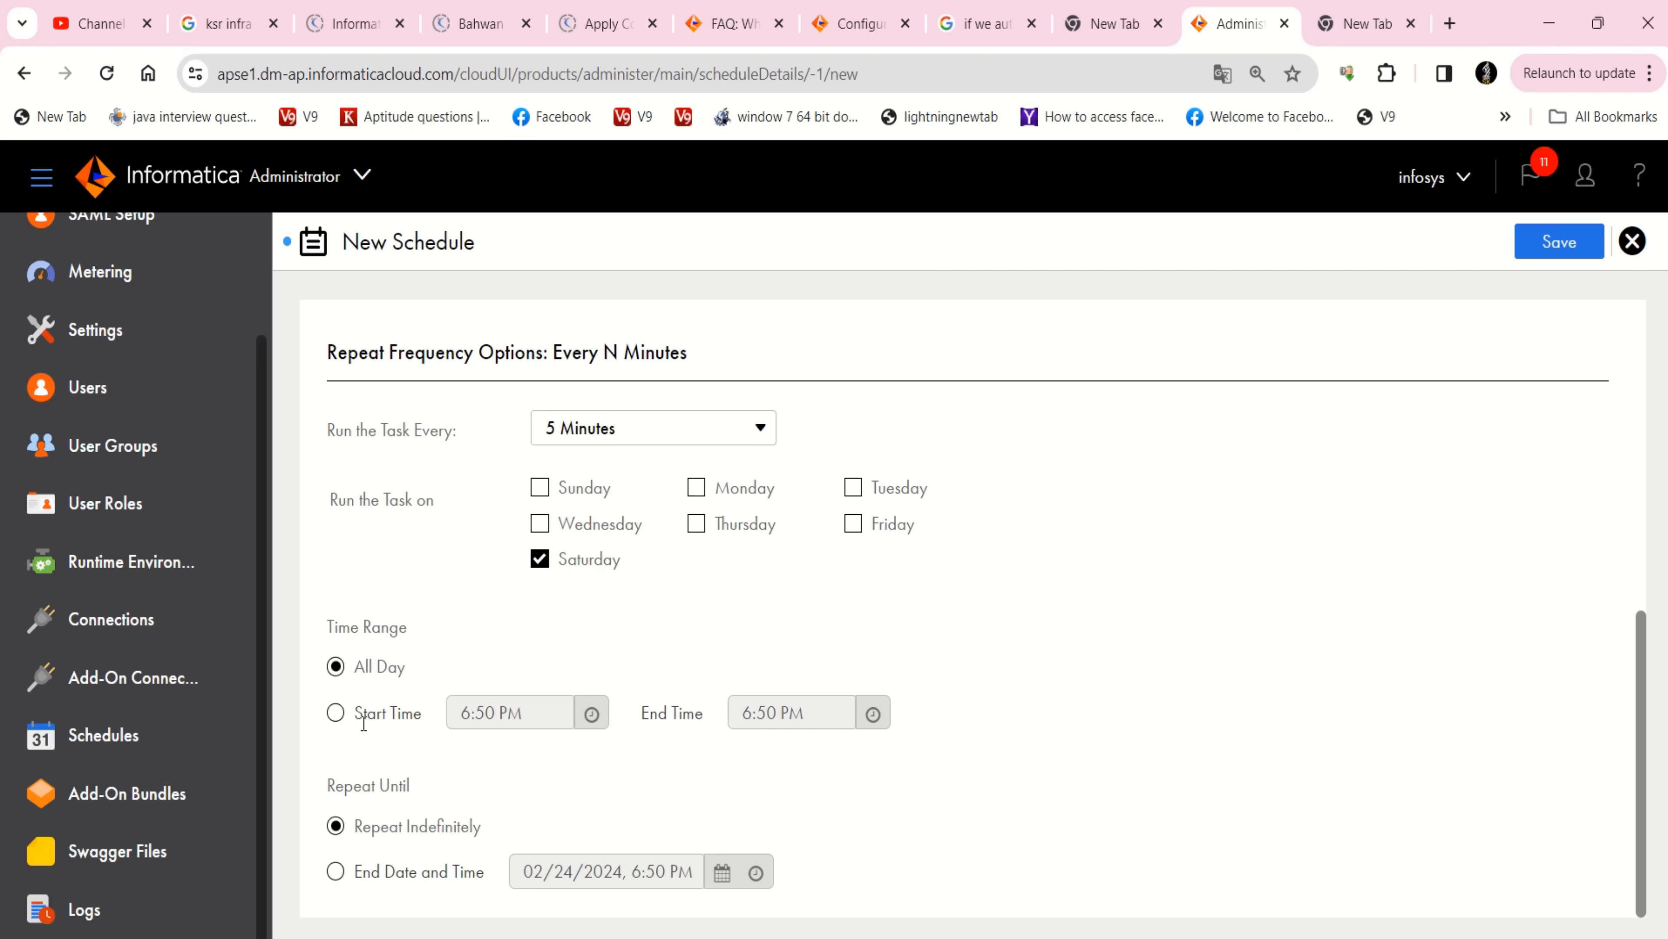
{"action": "left_click", "coordinate": [334, 713]}
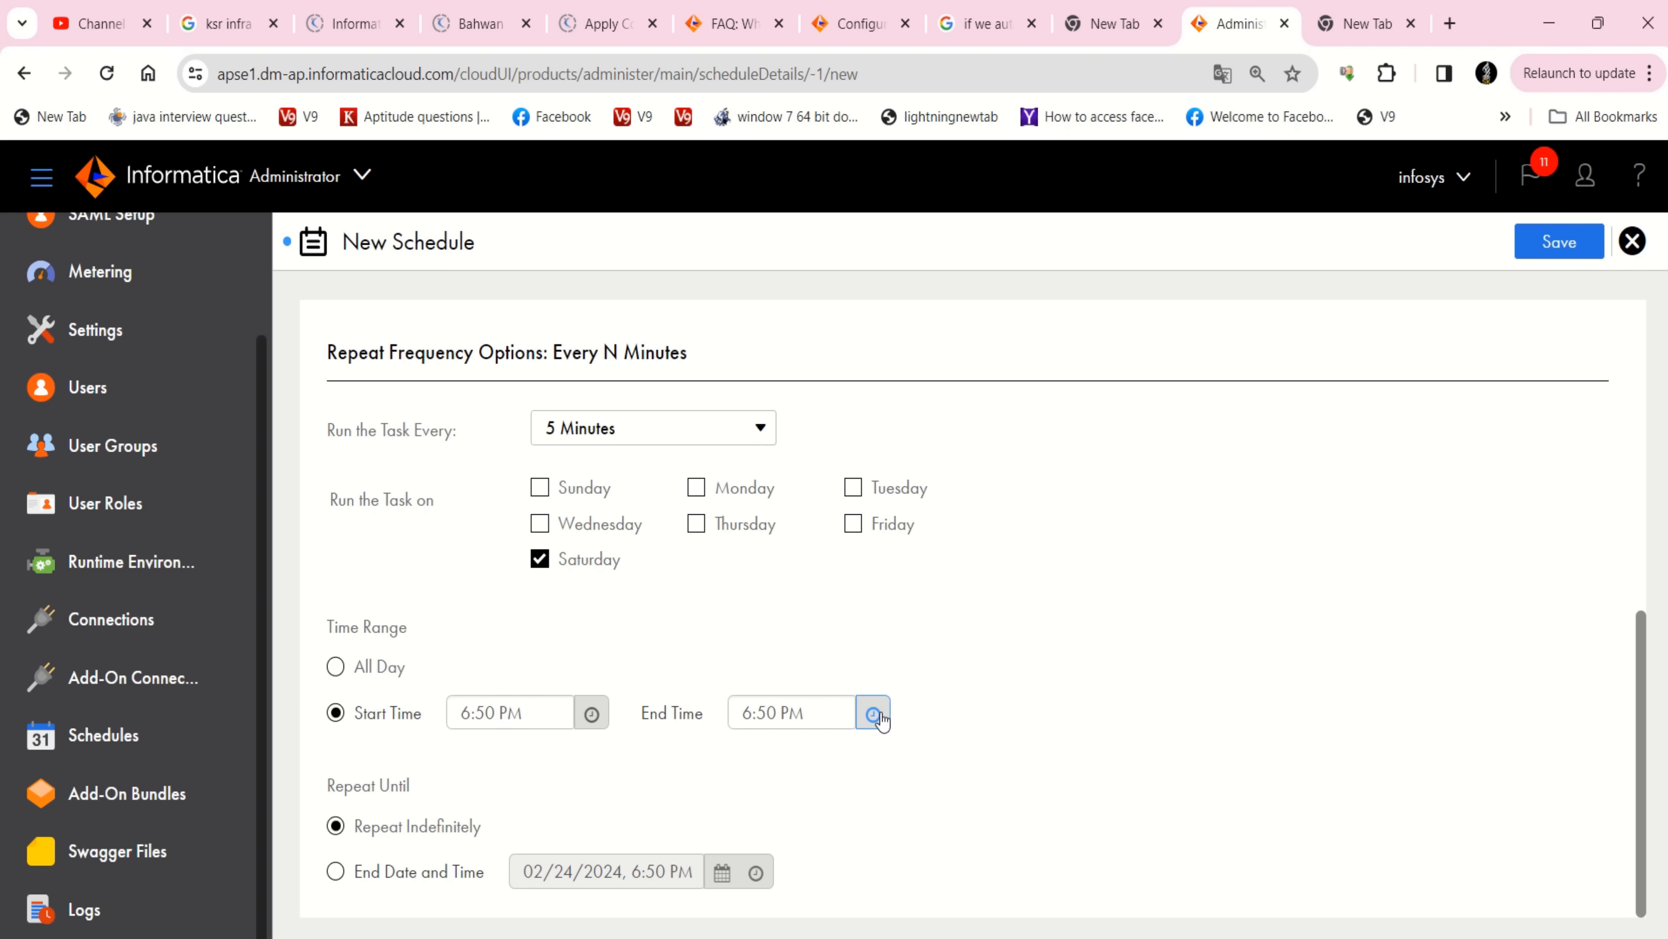
{"action": "left_click", "coordinate": [499, 713]}
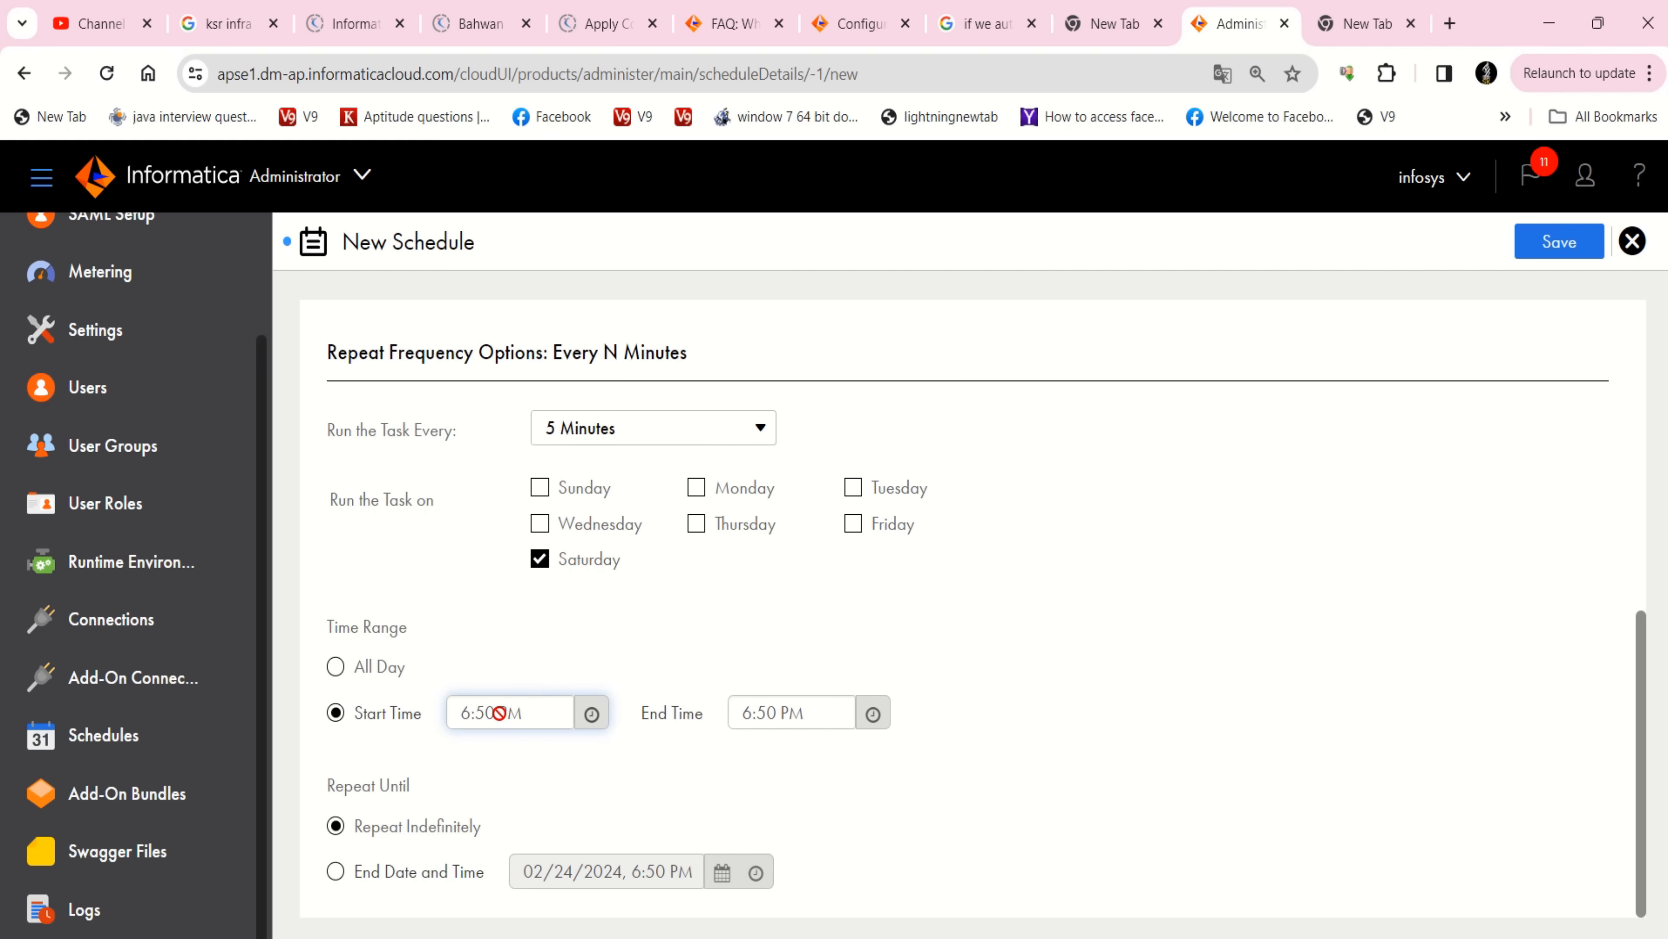
{"action": "left_click", "coordinate": [592, 715]}
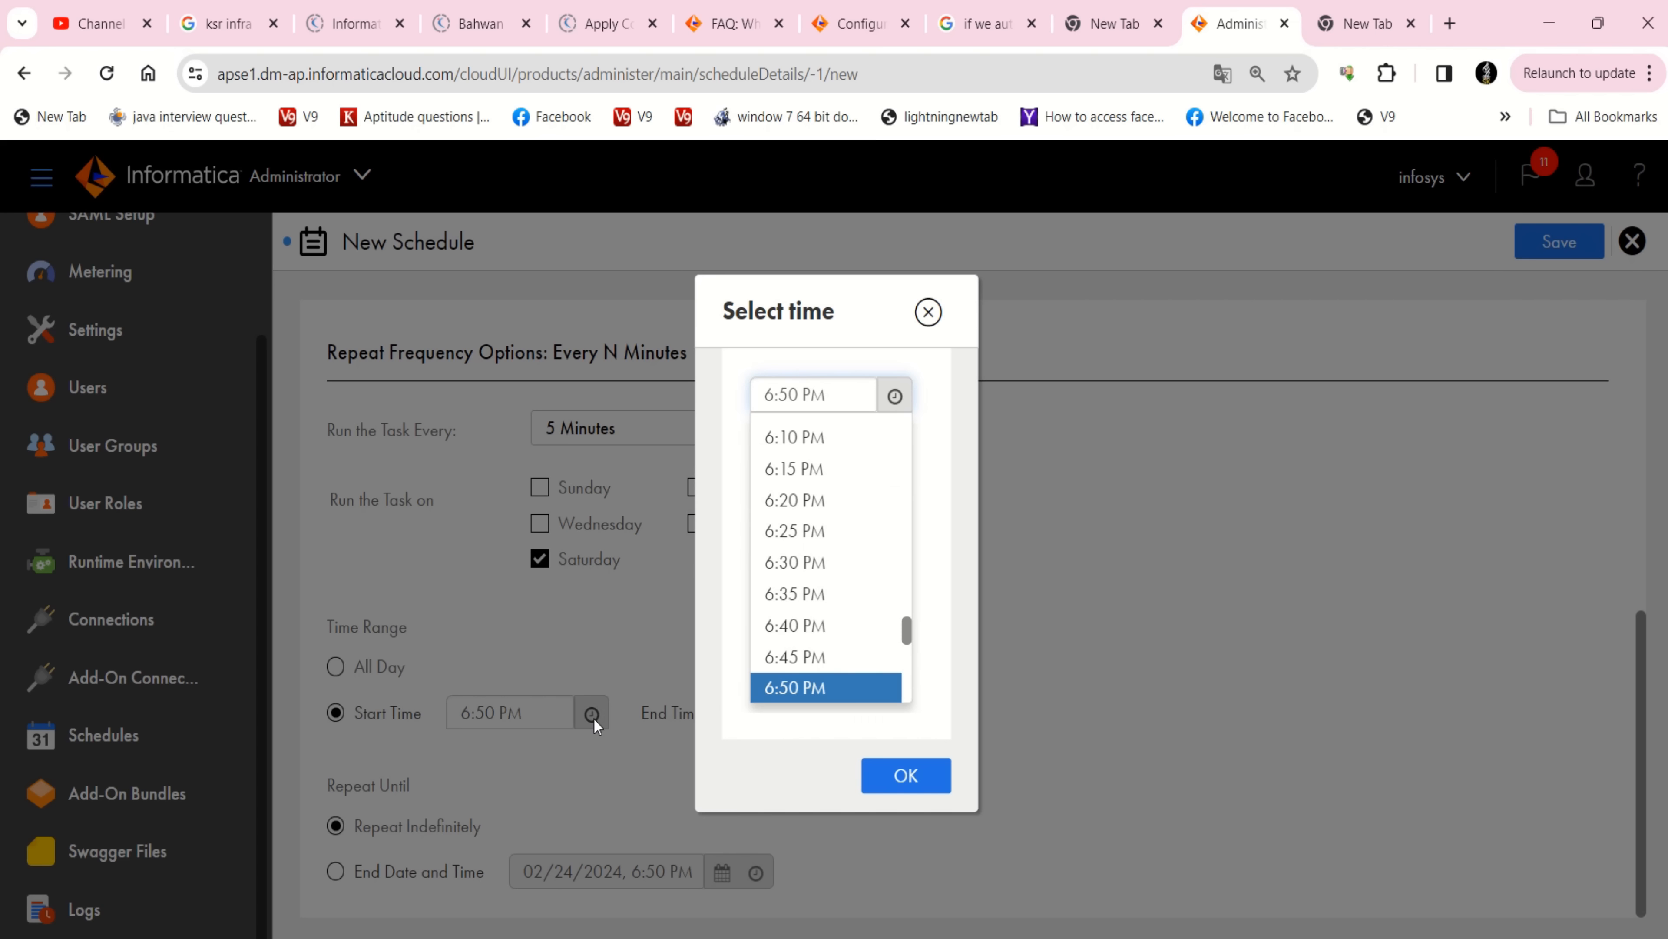
{"action": "scroll", "coordinate": [786, 703], "scroll_direction": "down", "scroll_amount": 3}
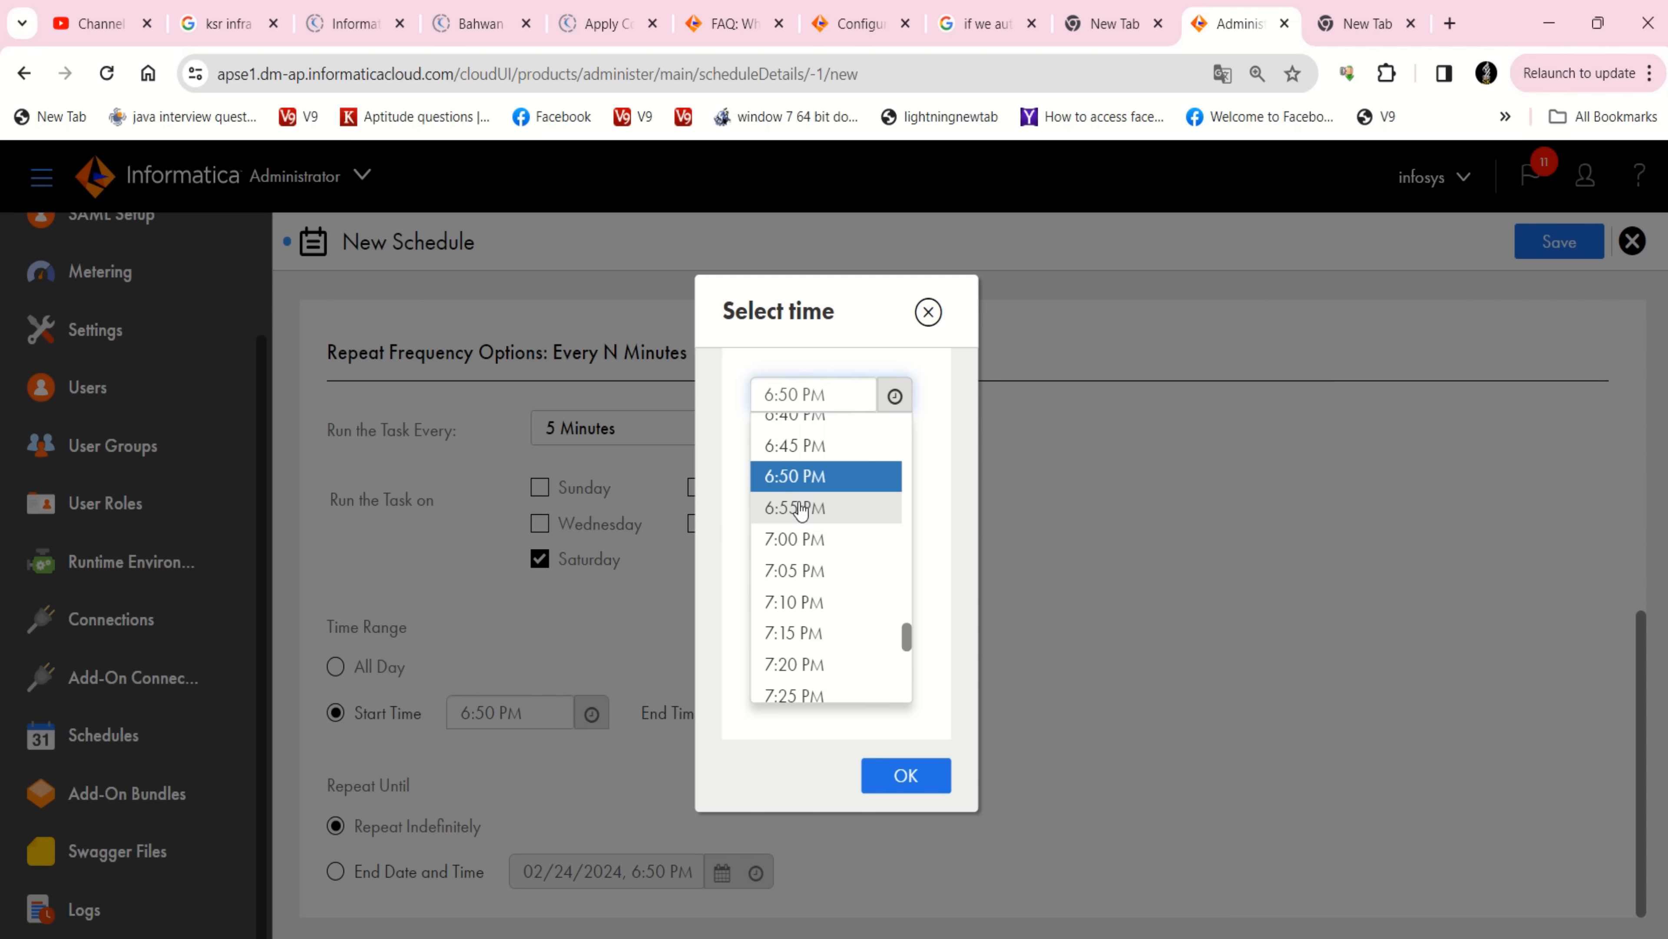
{"action": "left_click", "coordinate": [804, 540]}
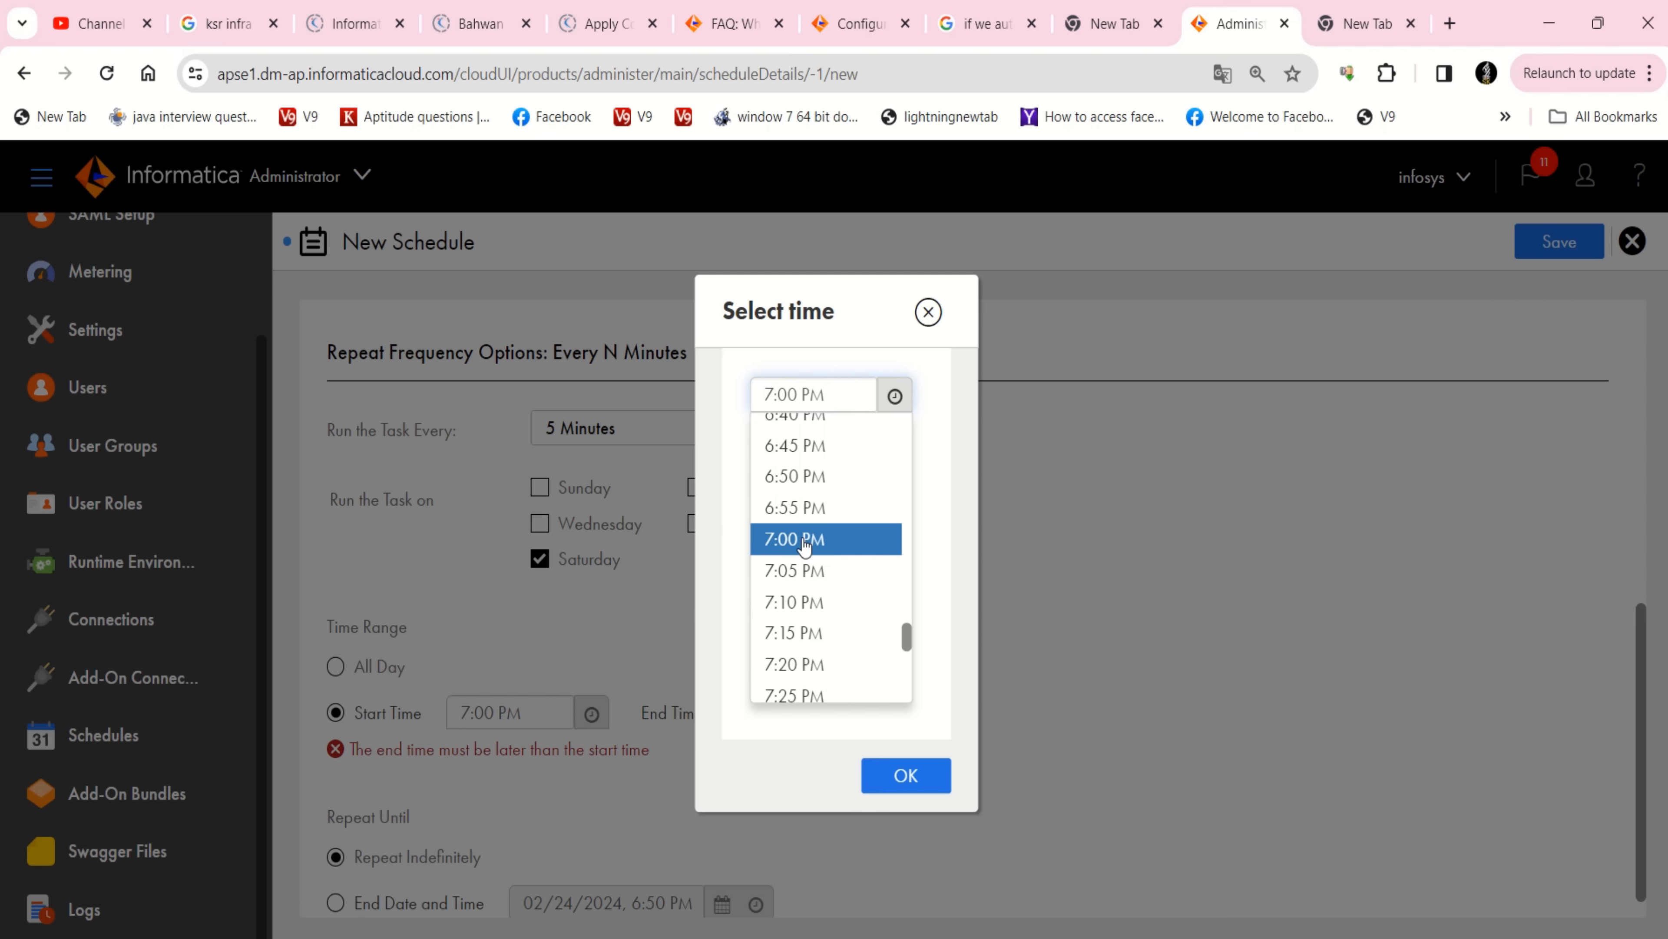
{"action": "left_click", "coordinate": [908, 774]}
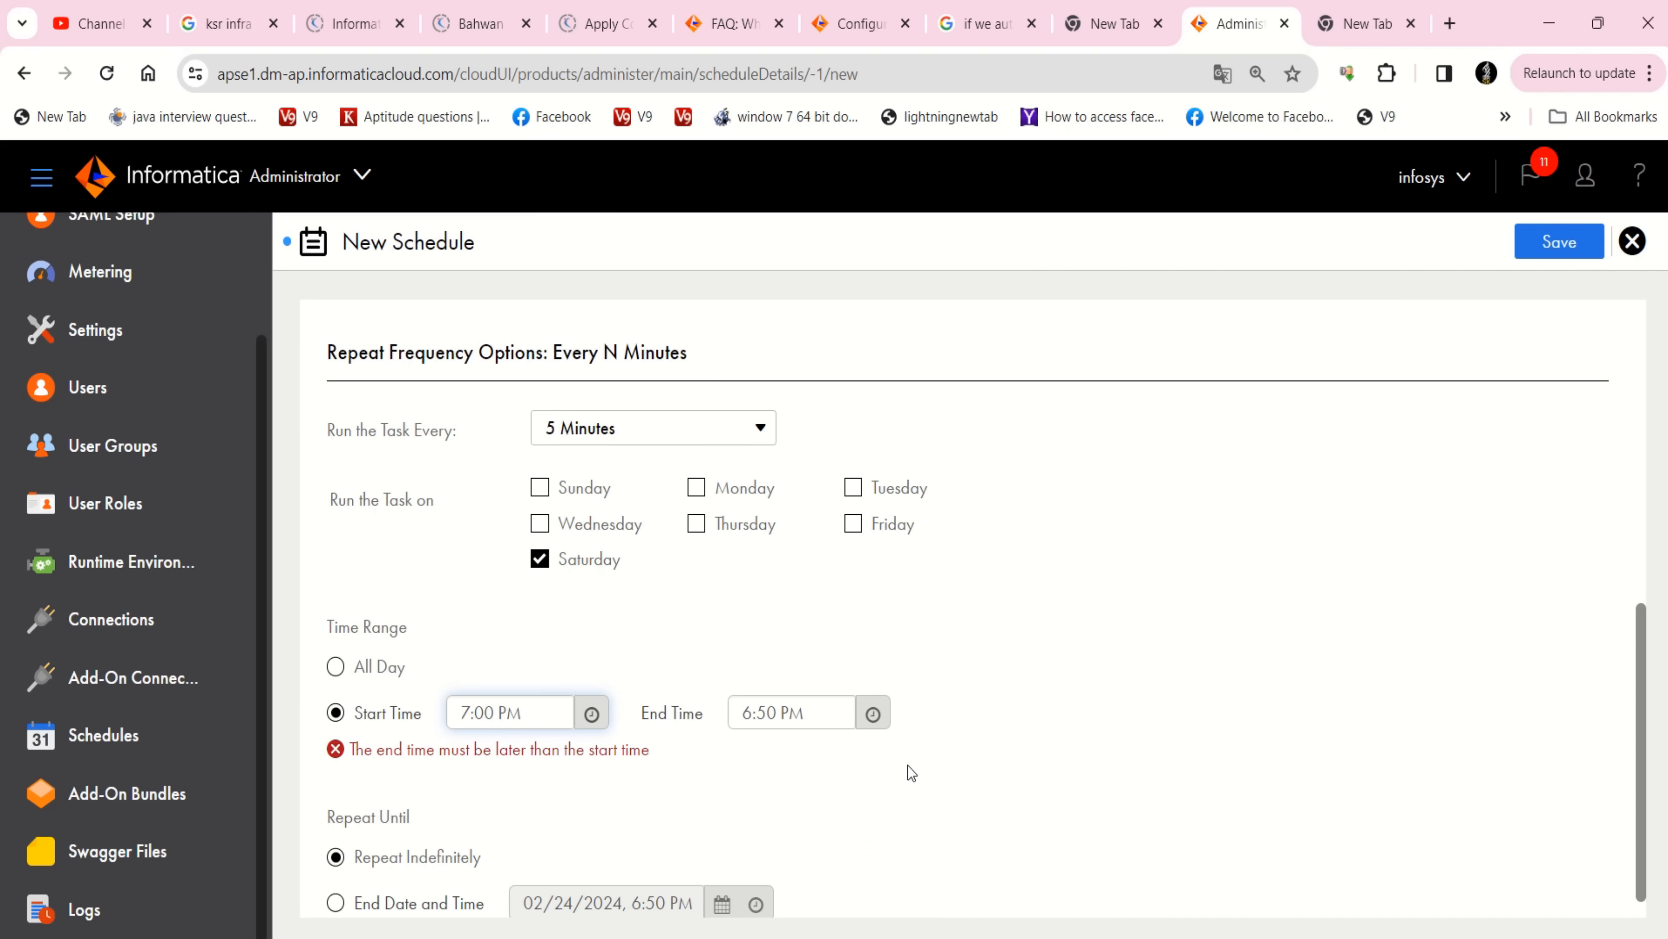
Set the end time of the schedule's time range to 11:55 PM
{"action": "left_click", "coordinate": [877, 715]}
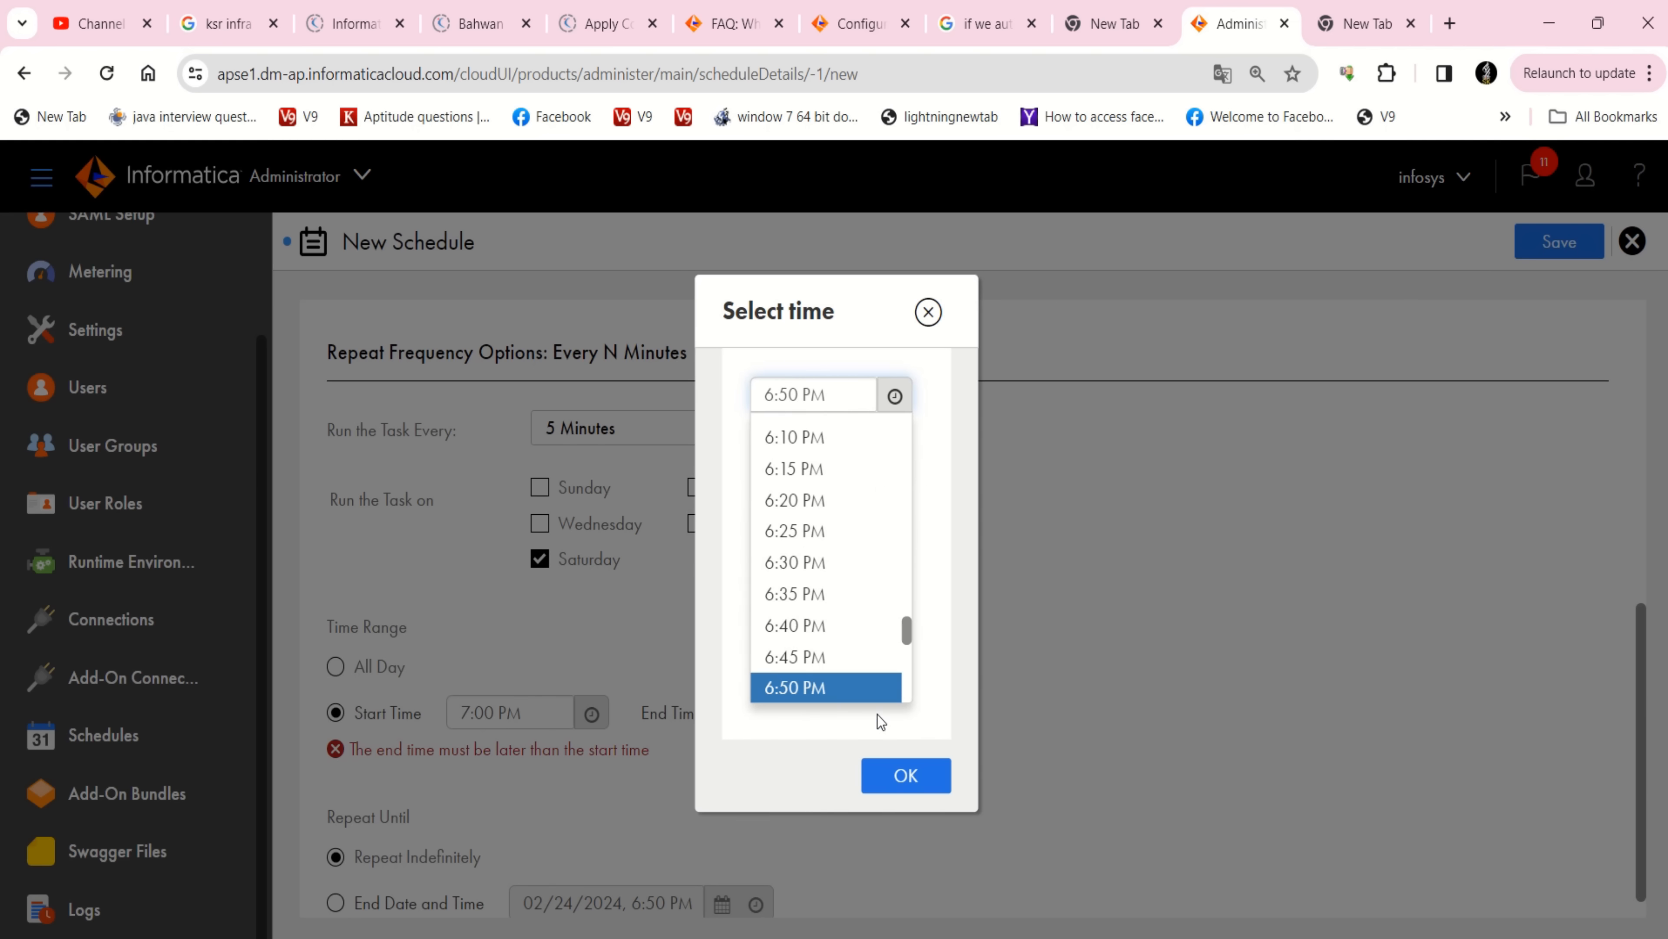
{"action": "scroll", "coordinate": [857, 673], "scroll_direction": "down", "scroll_amount": 2}
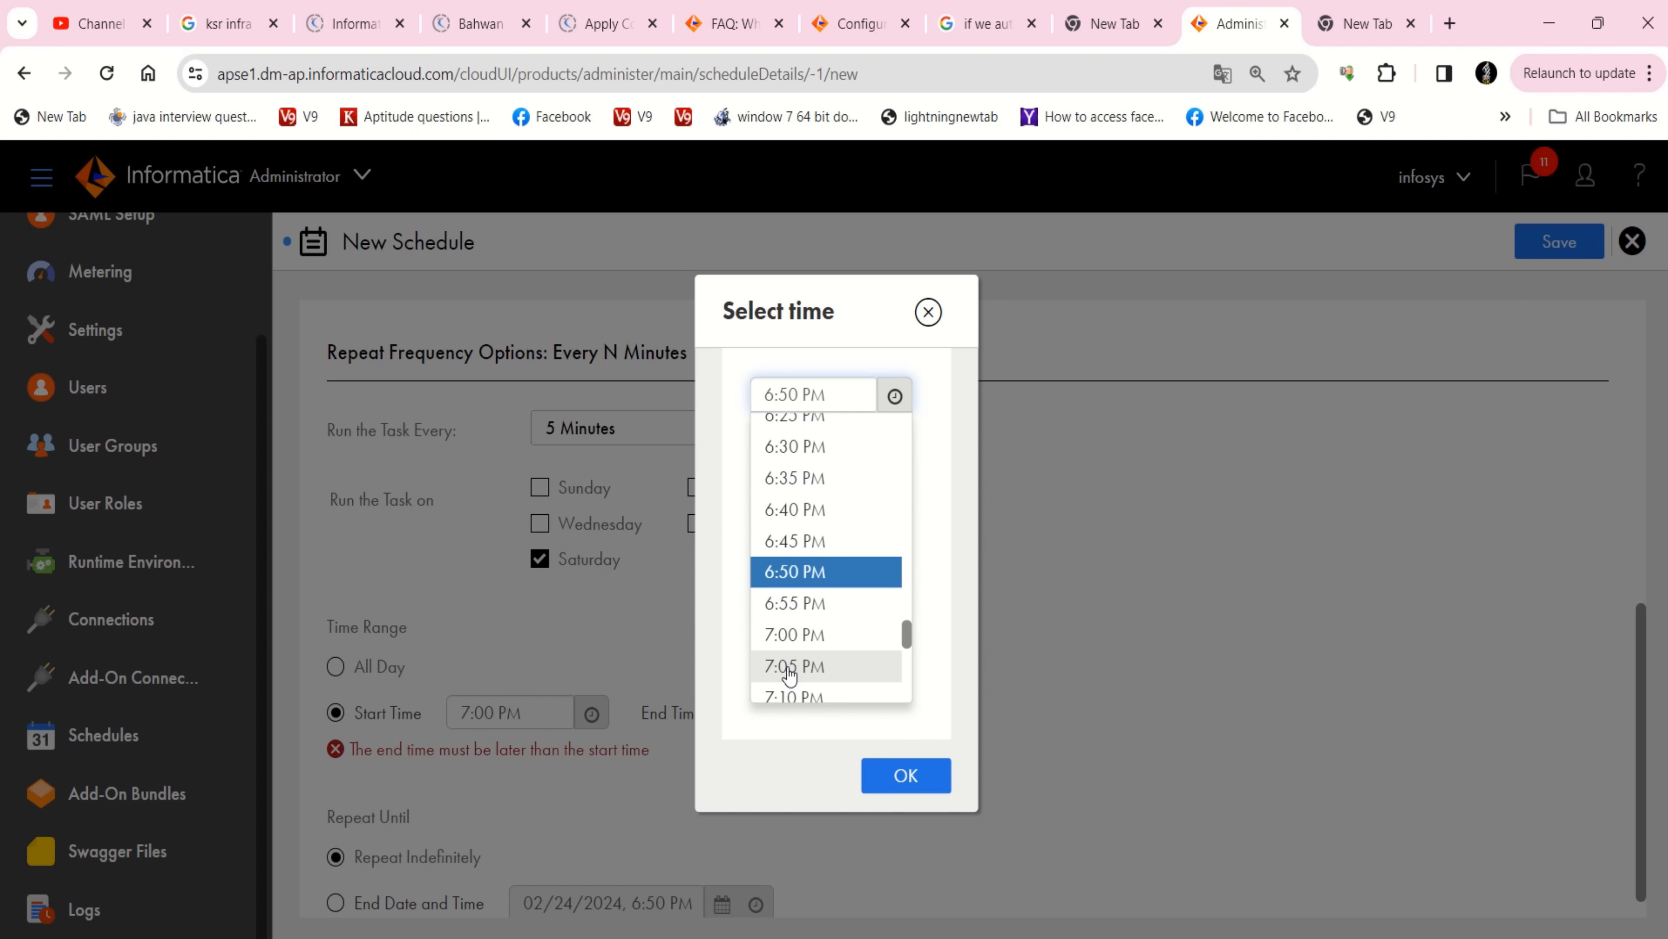
{"action": "scroll", "coordinate": [790, 673], "scroll_direction": "down", "scroll_amount": 1}
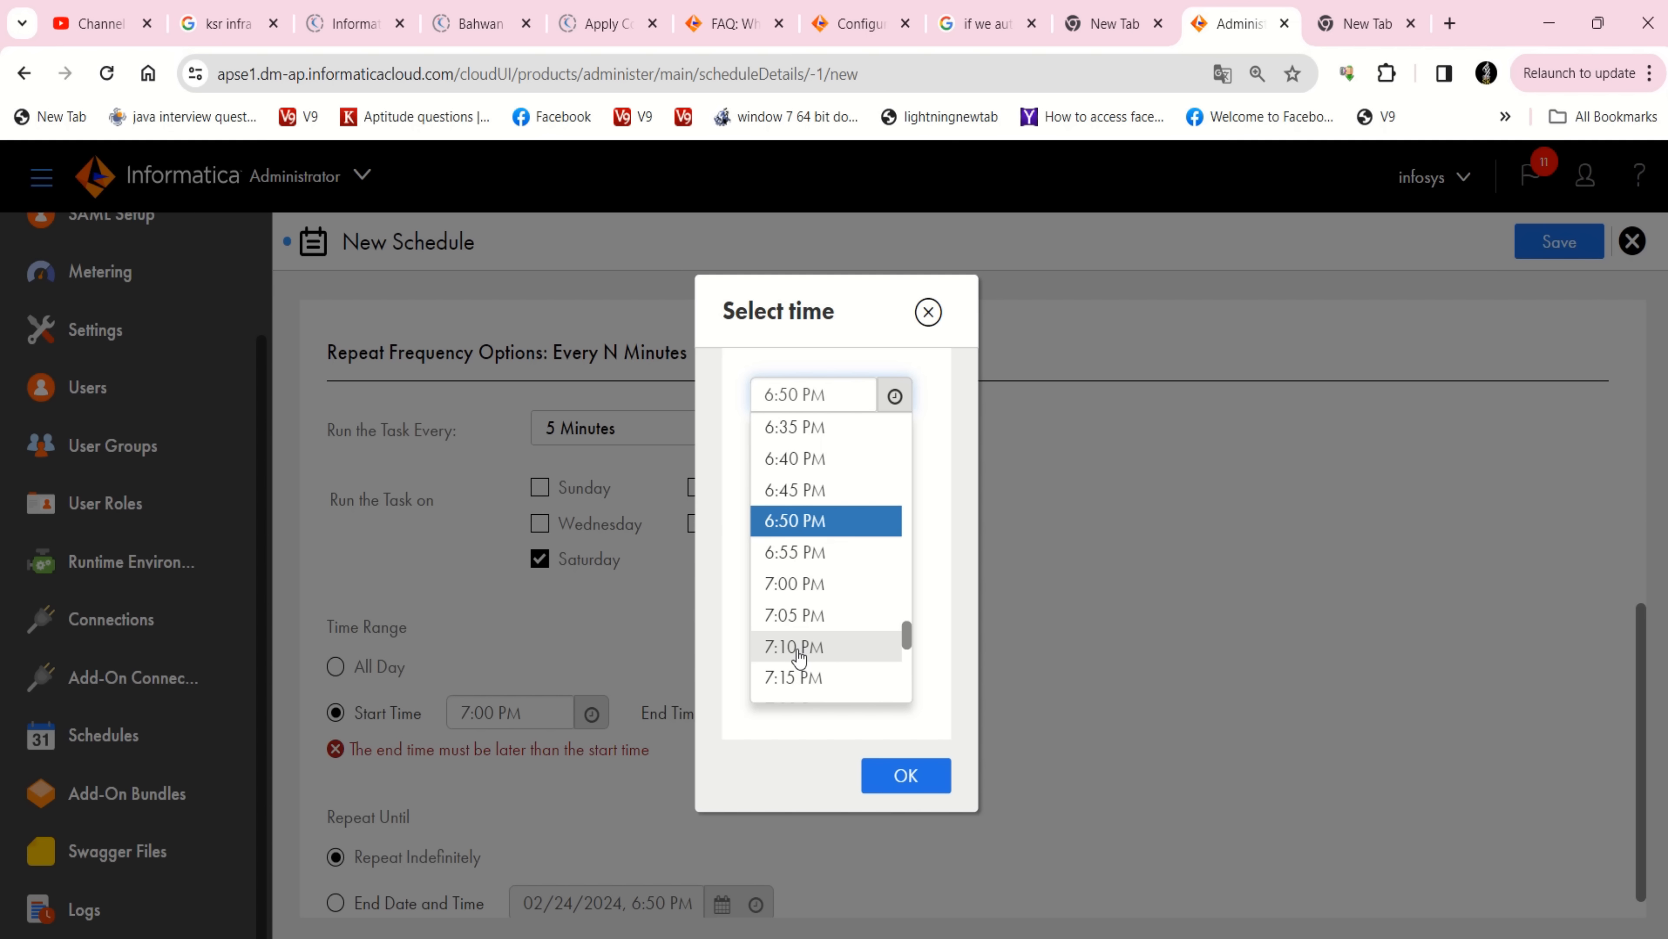
{"action": "scroll", "coordinate": [818, 668], "scroll_direction": "down", "scroll_amount": 20}
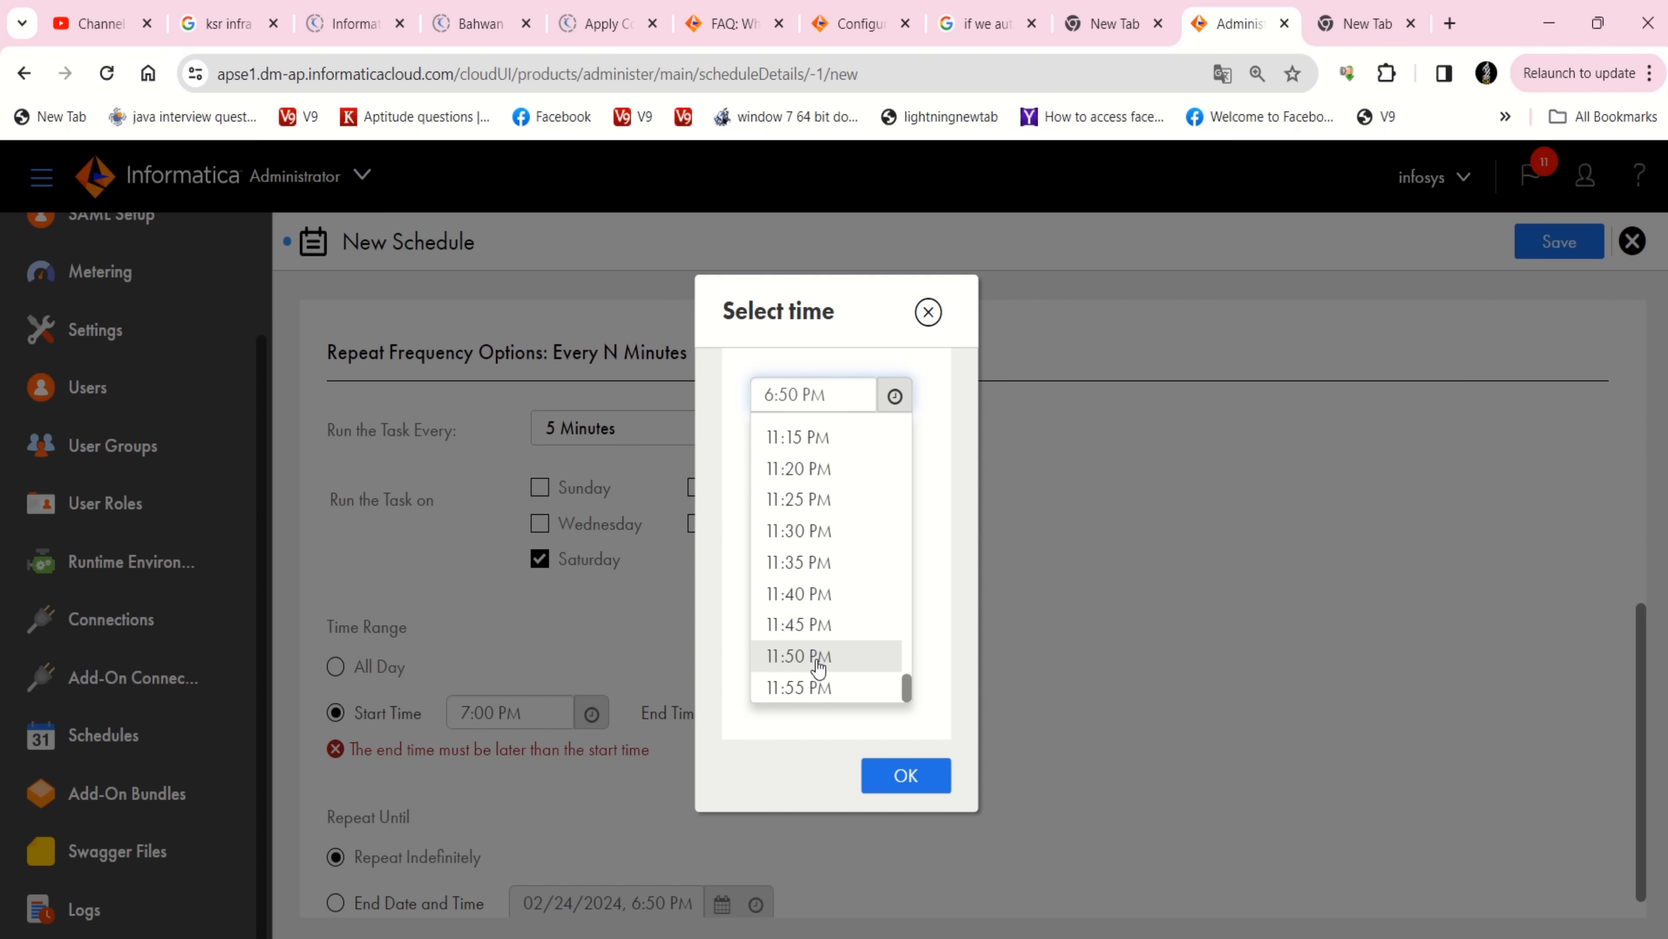
{"action": "left_click", "coordinate": [820, 690]}
{"action": "left_click", "coordinate": [907, 777]}
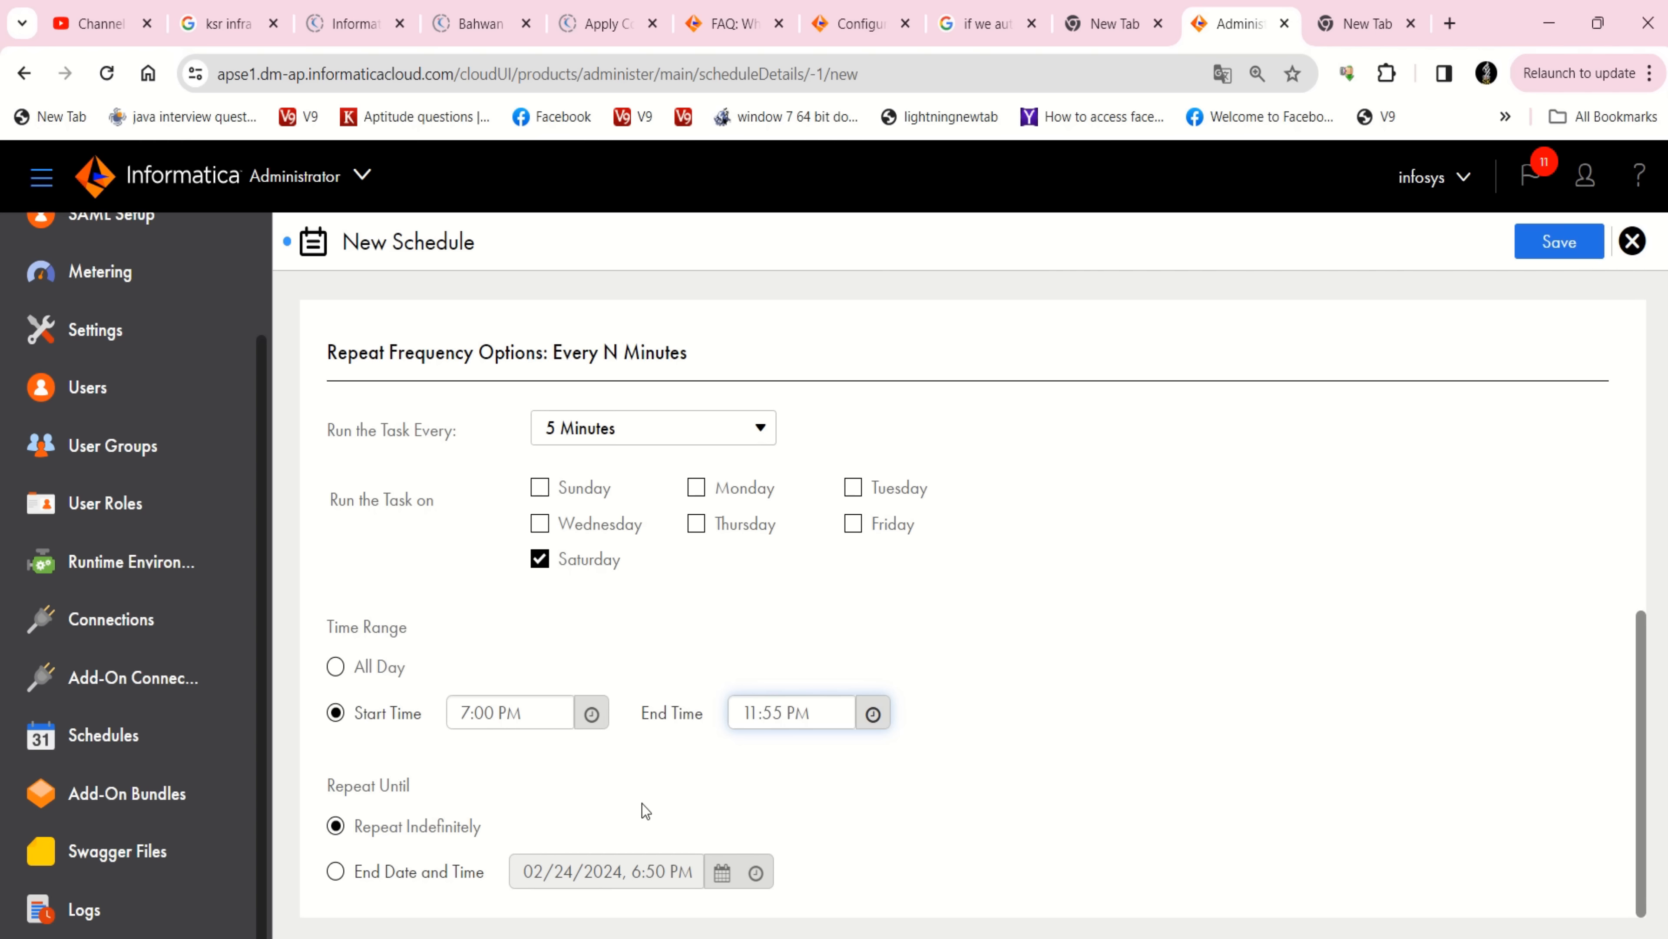
Review the new schedule's settings, save the schedule, and dismiss the notification
{"action": "scroll", "coordinate": [642, 803], "scroll_direction": "up", "scroll_amount": 2}
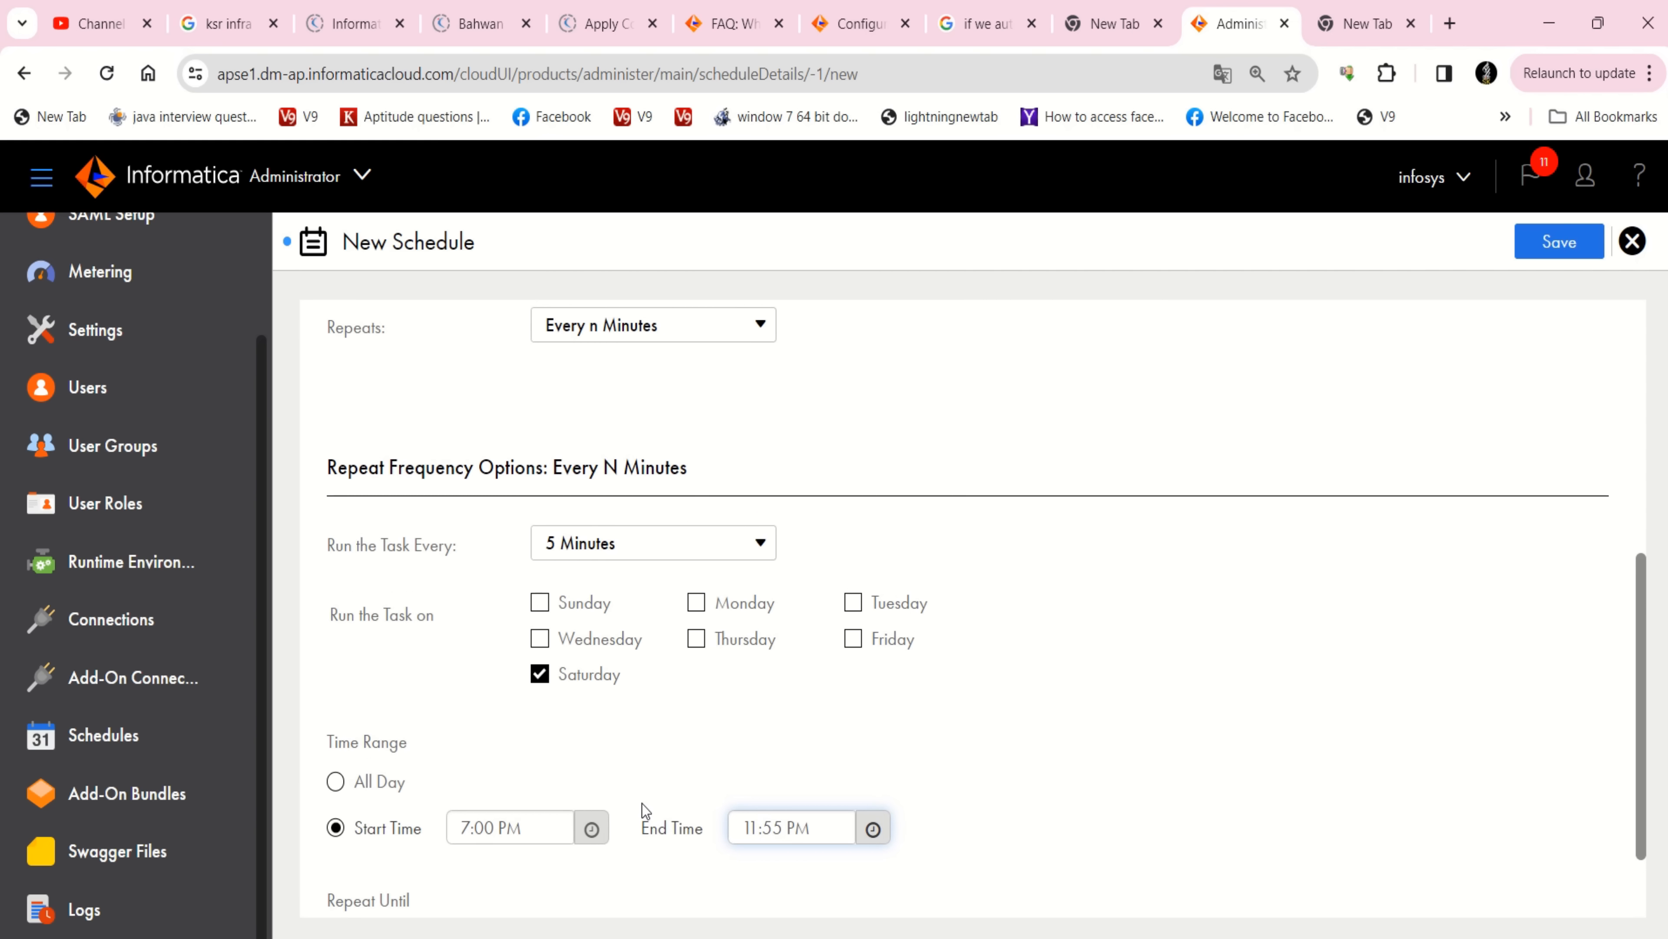
{"action": "scroll", "coordinate": [642, 803], "scroll_direction": "up", "scroll_amount": 9}
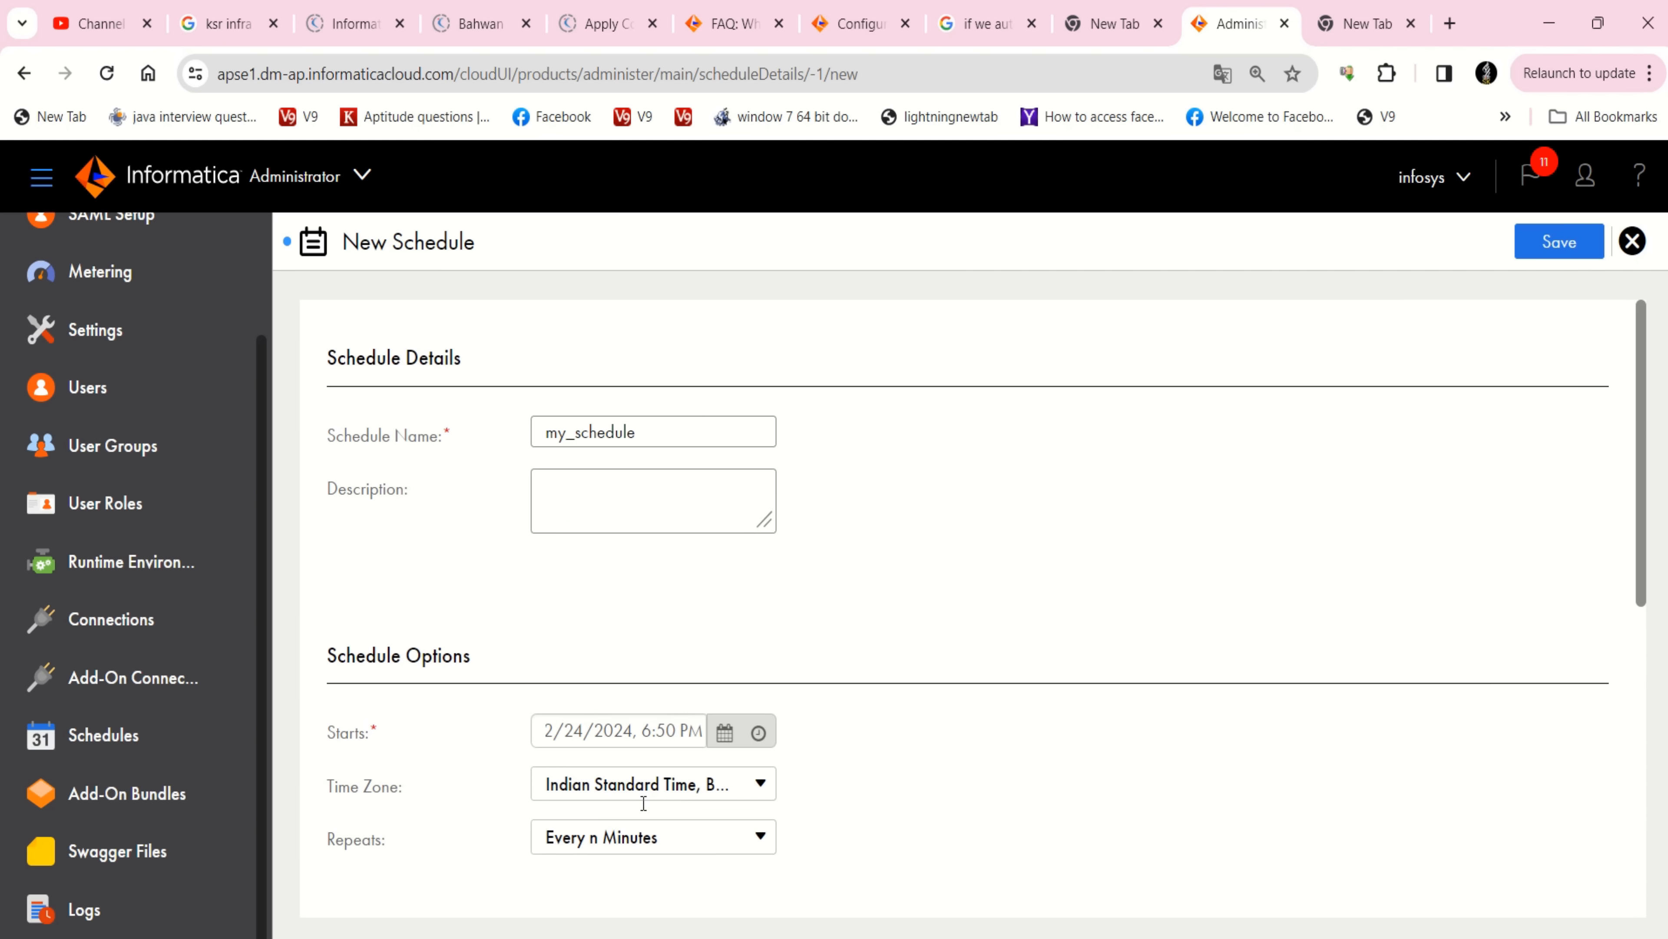
{"action": "scroll", "coordinate": [644, 803], "scroll_direction": "down", "scroll_amount": 9}
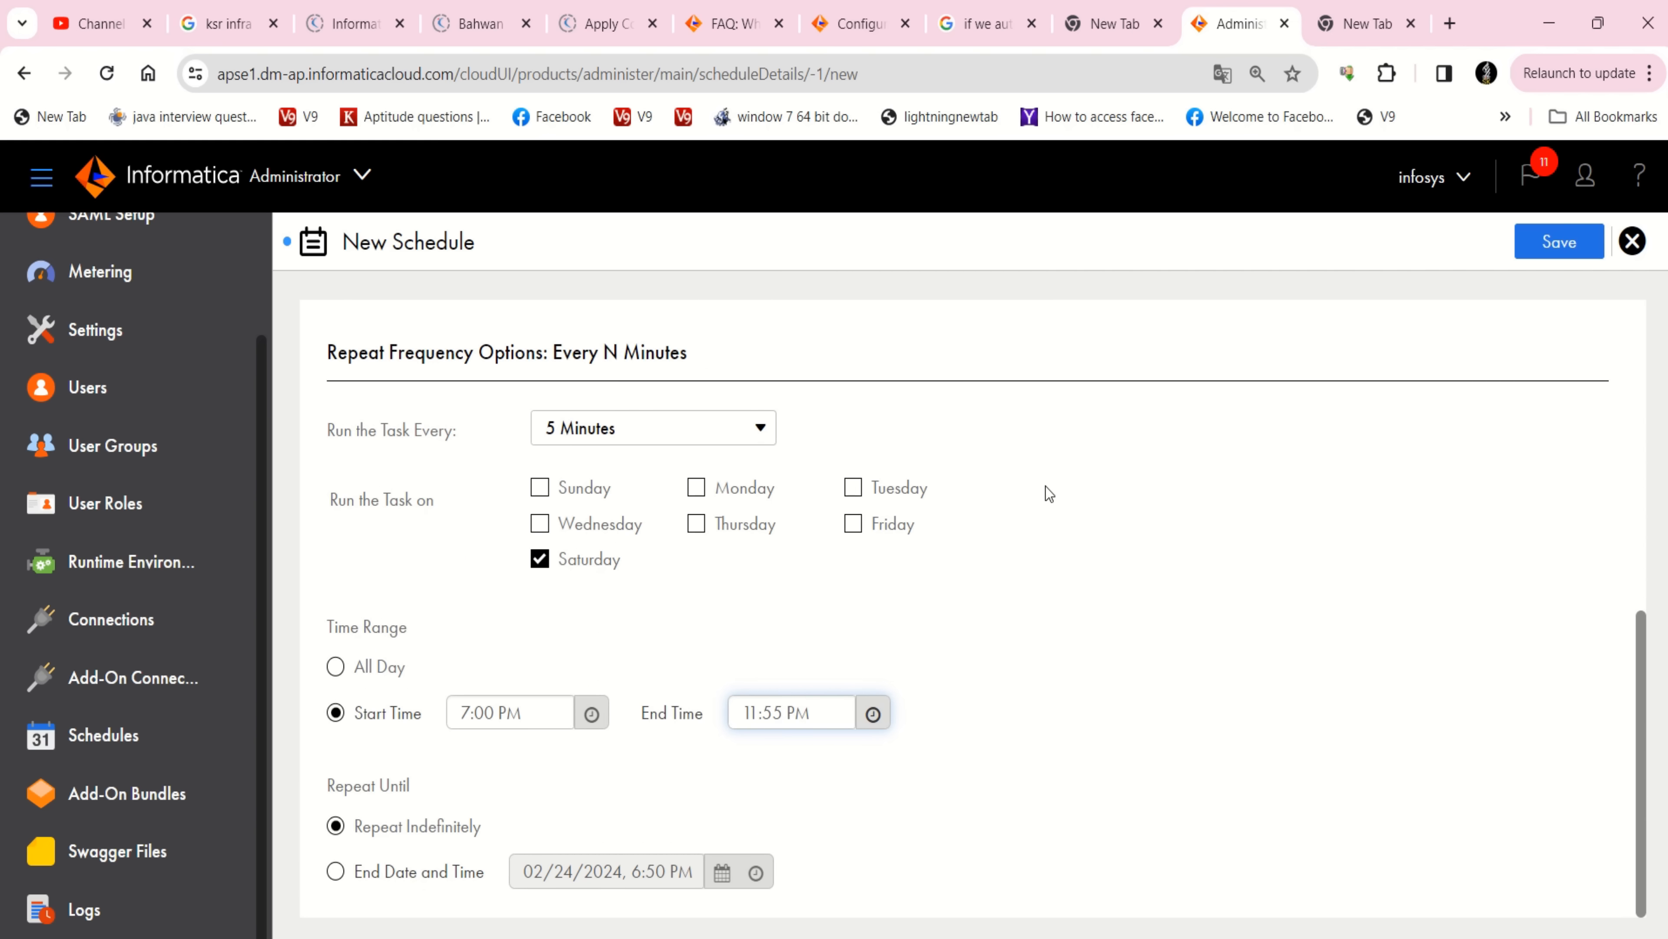
{"action": "scroll", "coordinate": [1045, 486], "scroll_direction": "up", "scroll_amount": 9}
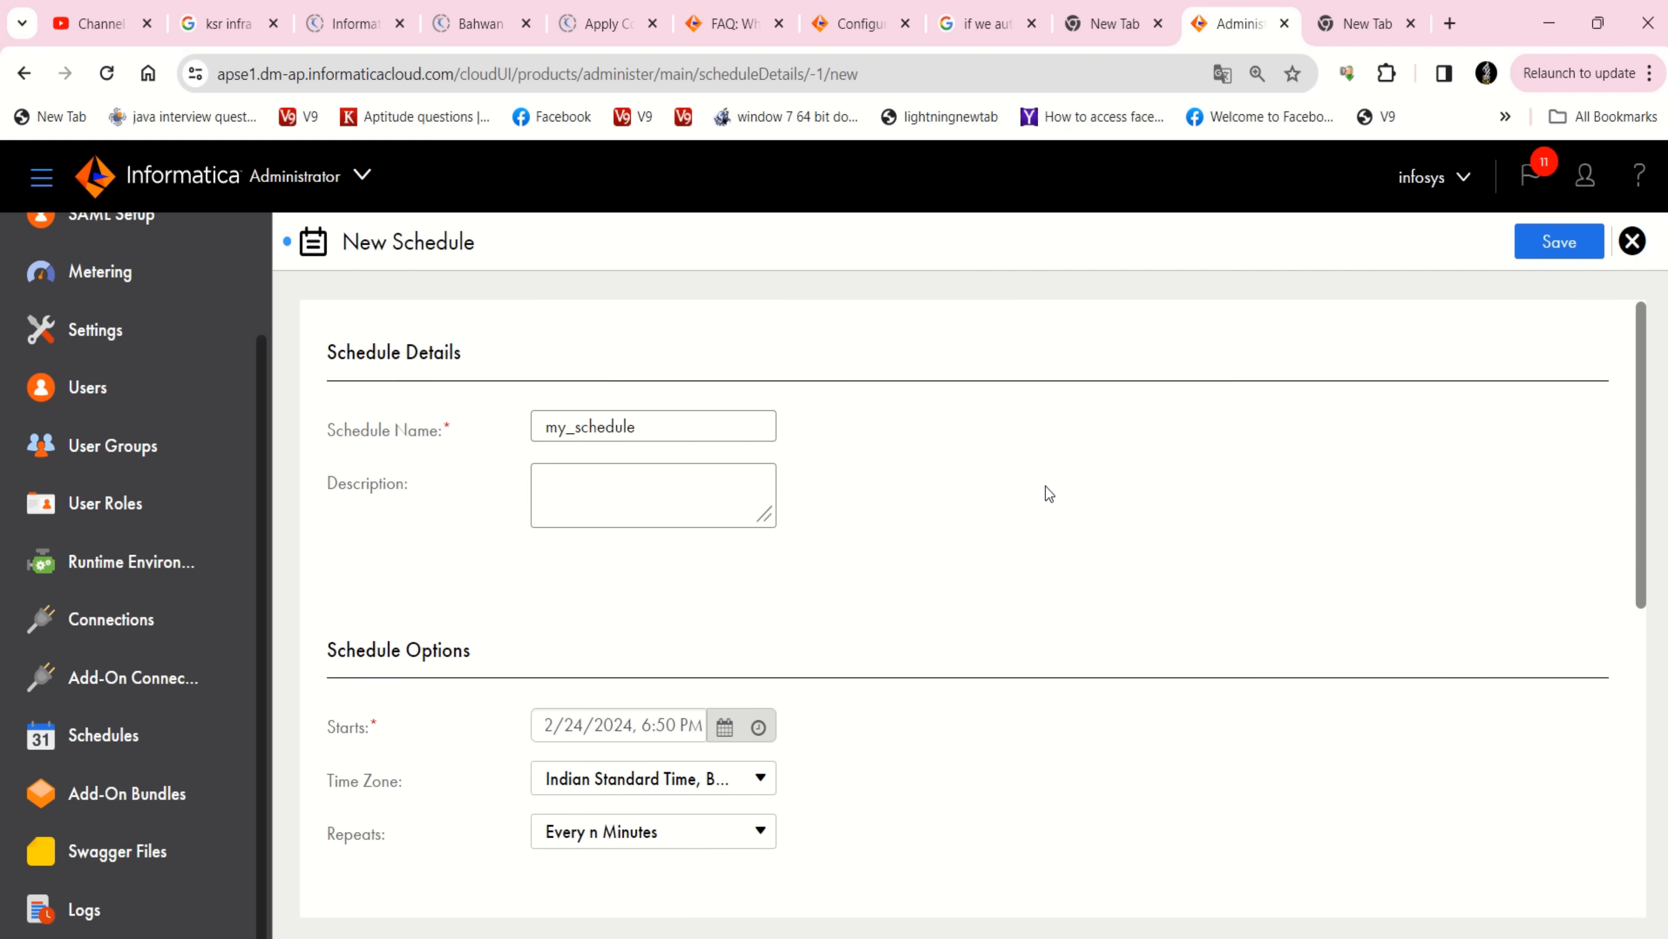
{"action": "left_click", "coordinate": [1559, 257]}
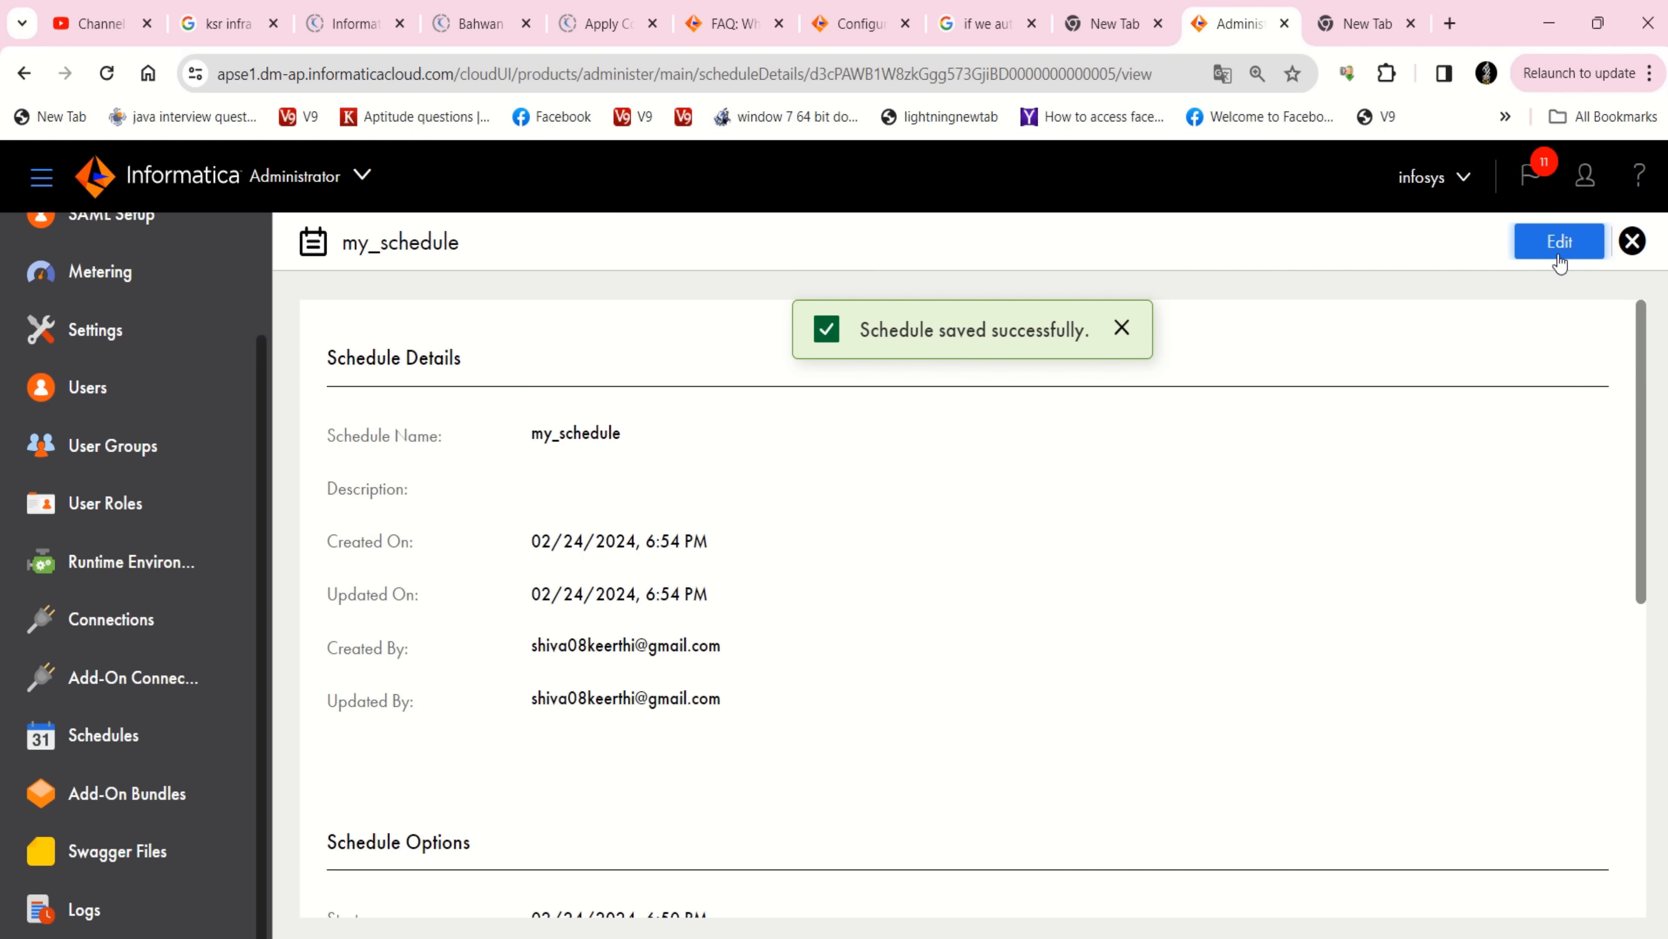
{"action": "left_click", "coordinate": [1123, 327]}
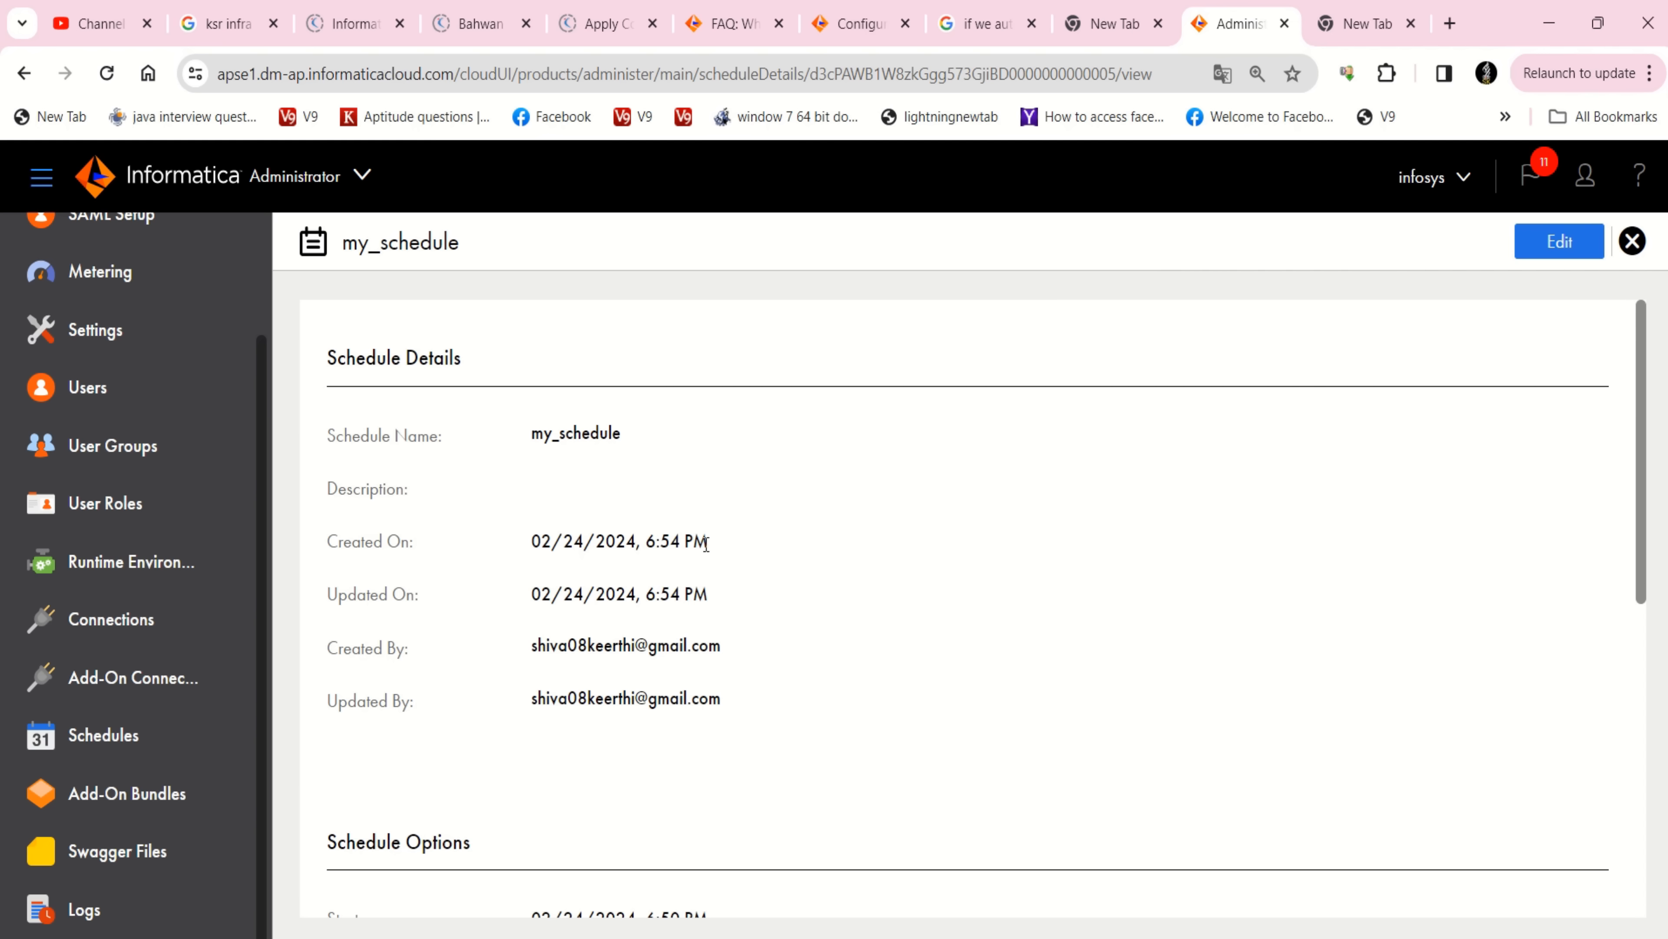
Examine the saved my_schedule details, including its creation information, start, time zone, repeat frequency, time range and repeat-until setting
{"action": "scroll", "coordinate": [706, 544], "scroll_direction": "down", "scroll_amount": 1}
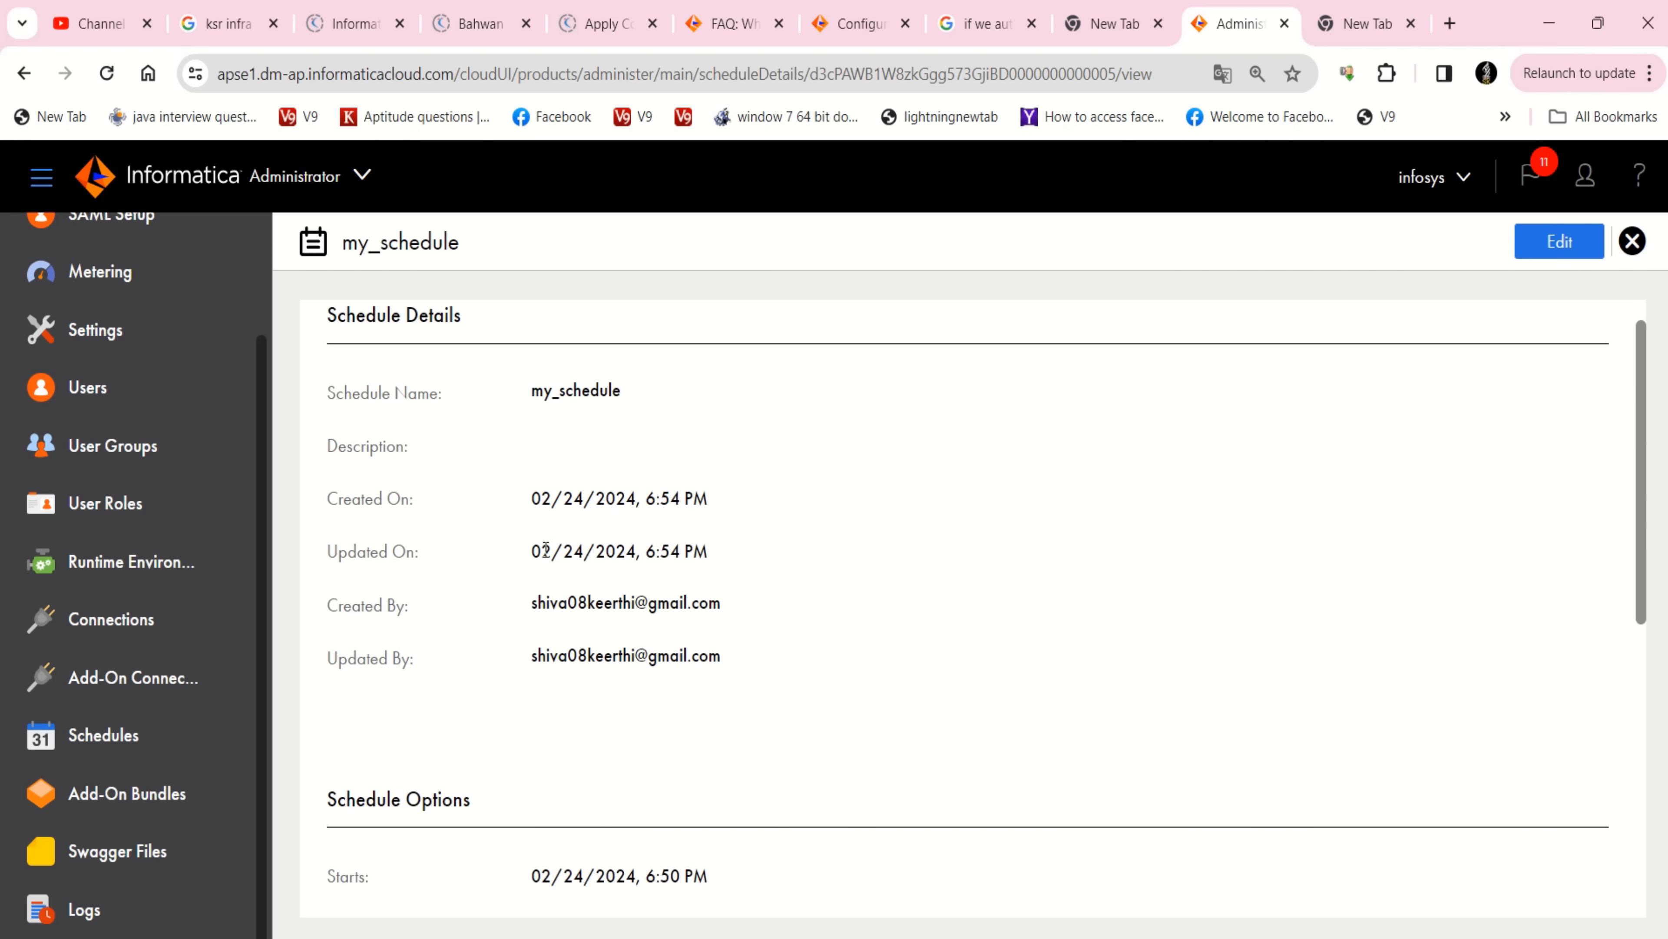
{"action": "scroll", "coordinate": [718, 560], "scroll_direction": "down", "scroll_amount": 2}
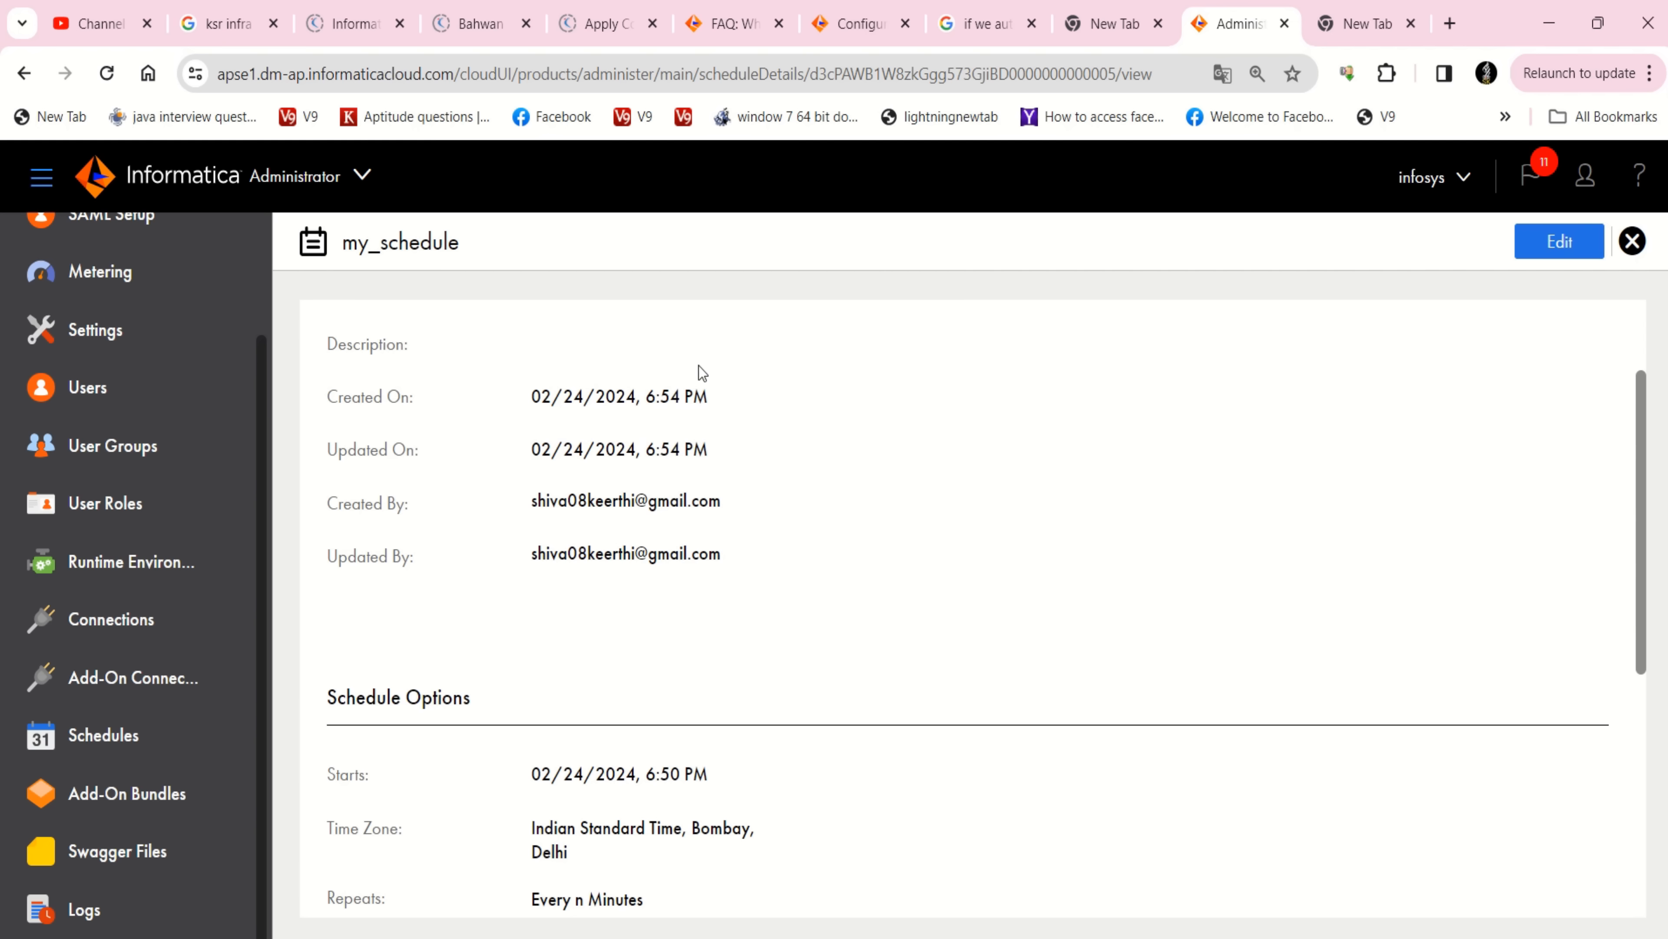
{"action": "scroll", "coordinate": [601, 582], "scroll_direction": "down", "scroll_amount": 1}
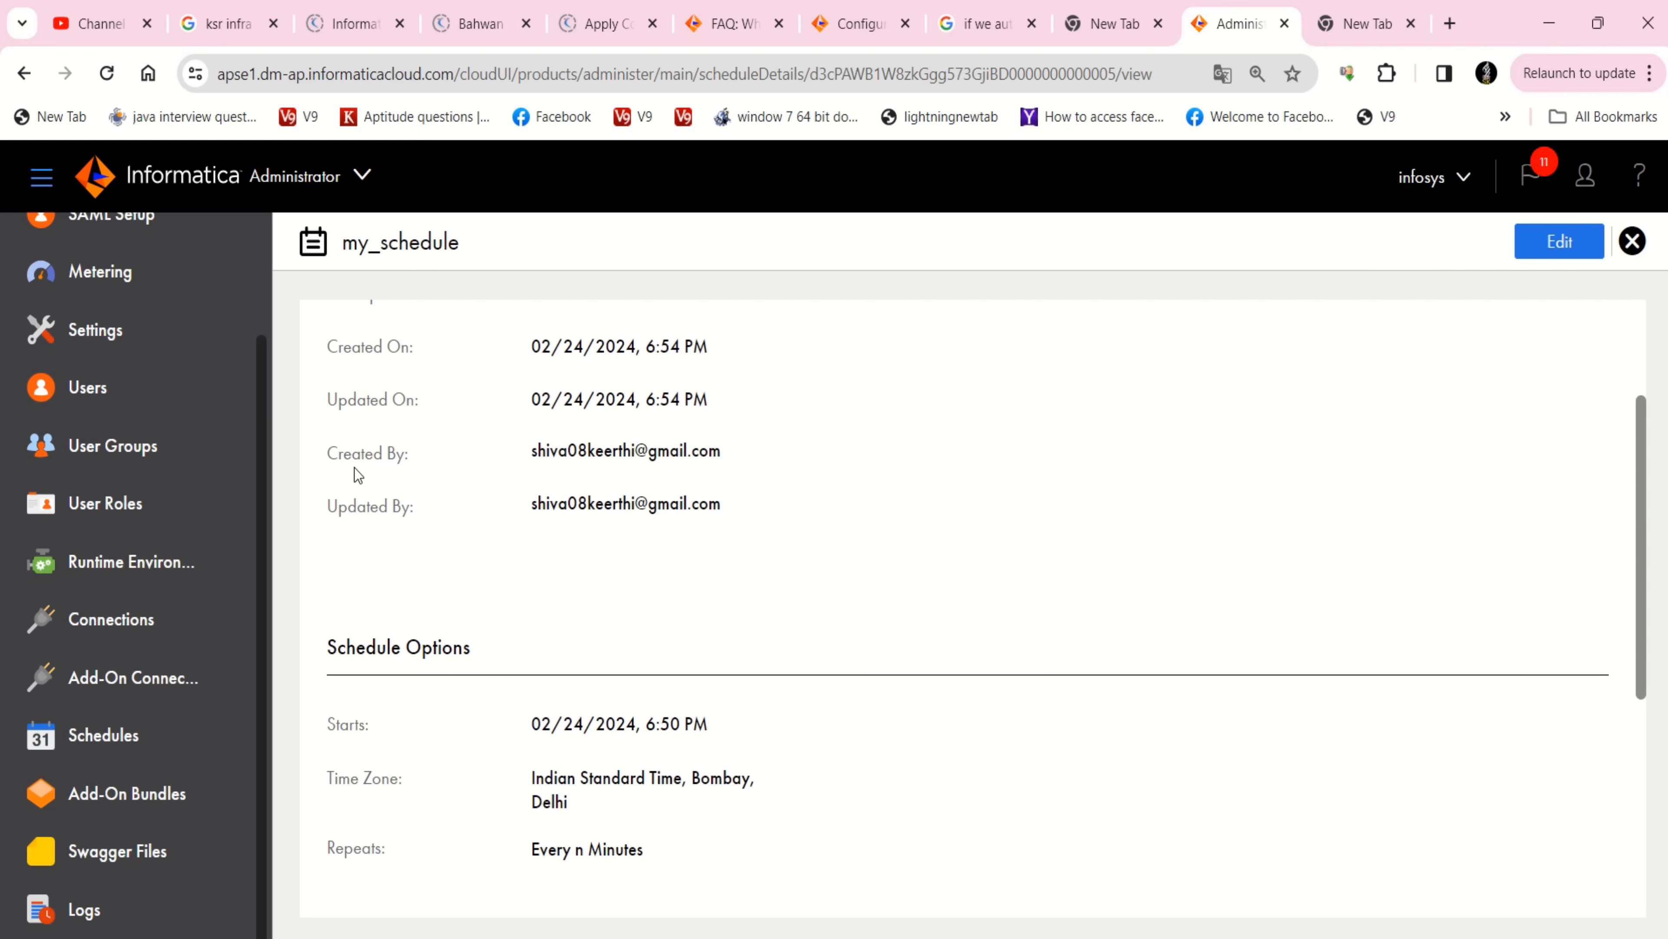
{"action": "scroll", "coordinate": [700, 490], "scroll_direction": "down", "scroll_amount": 1}
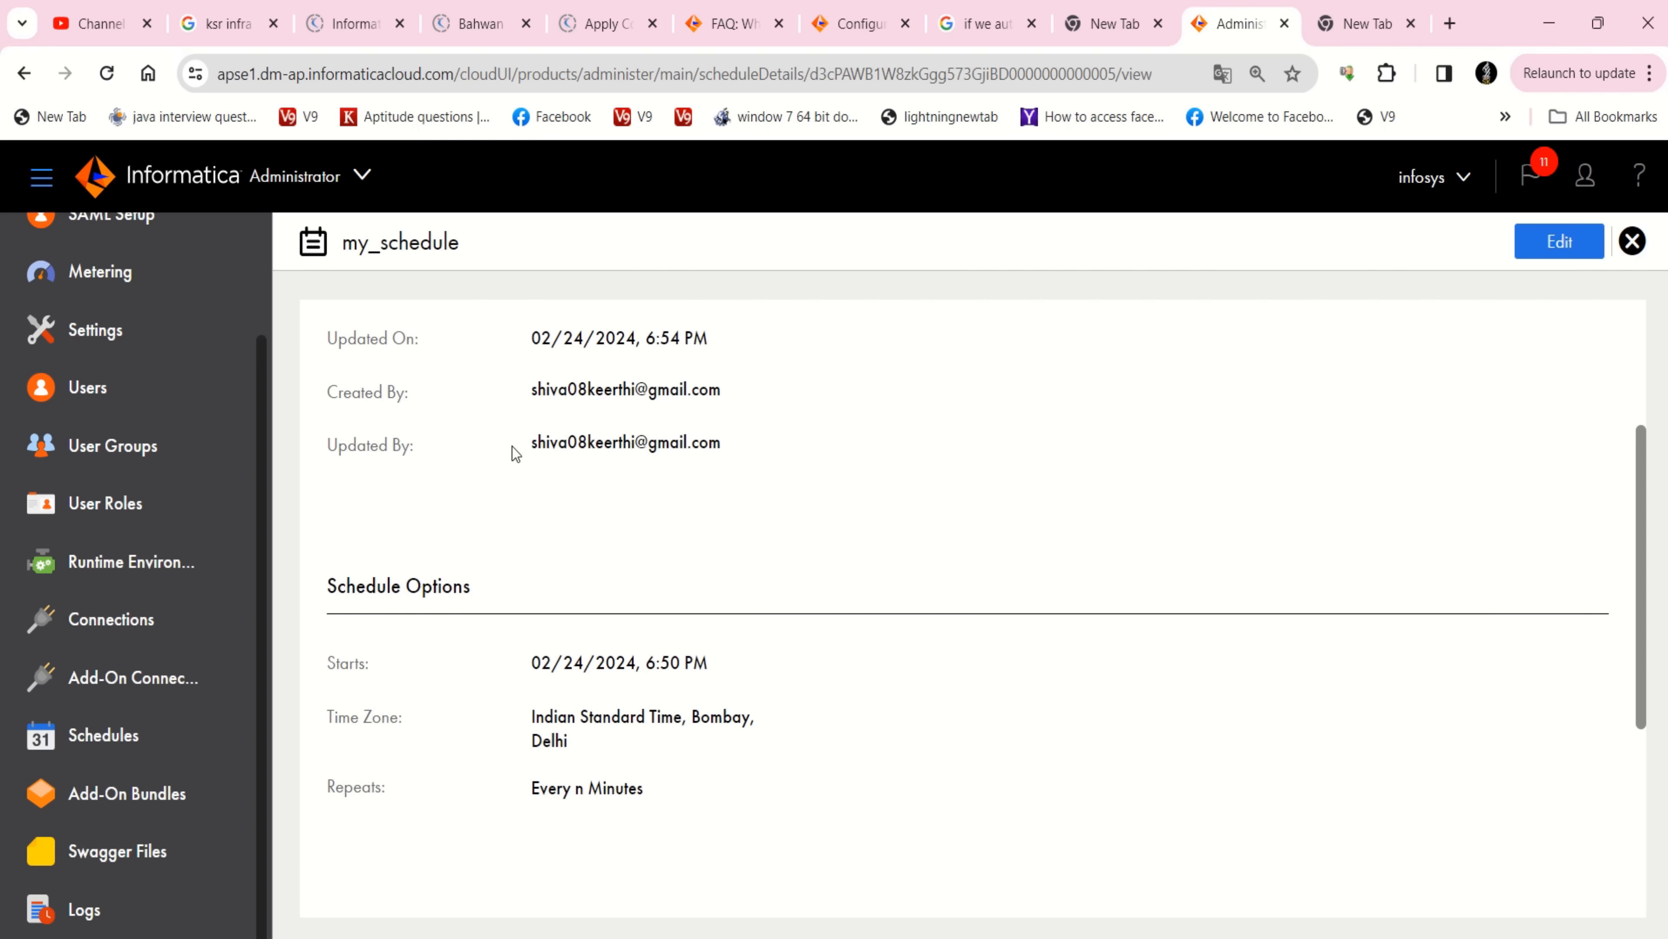
{"action": "scroll", "coordinate": [688, 460], "scroll_direction": "down", "scroll_amount": 4}
{"action": "scroll", "coordinate": [688, 460], "scroll_direction": "down", "scroll_amount": 1}
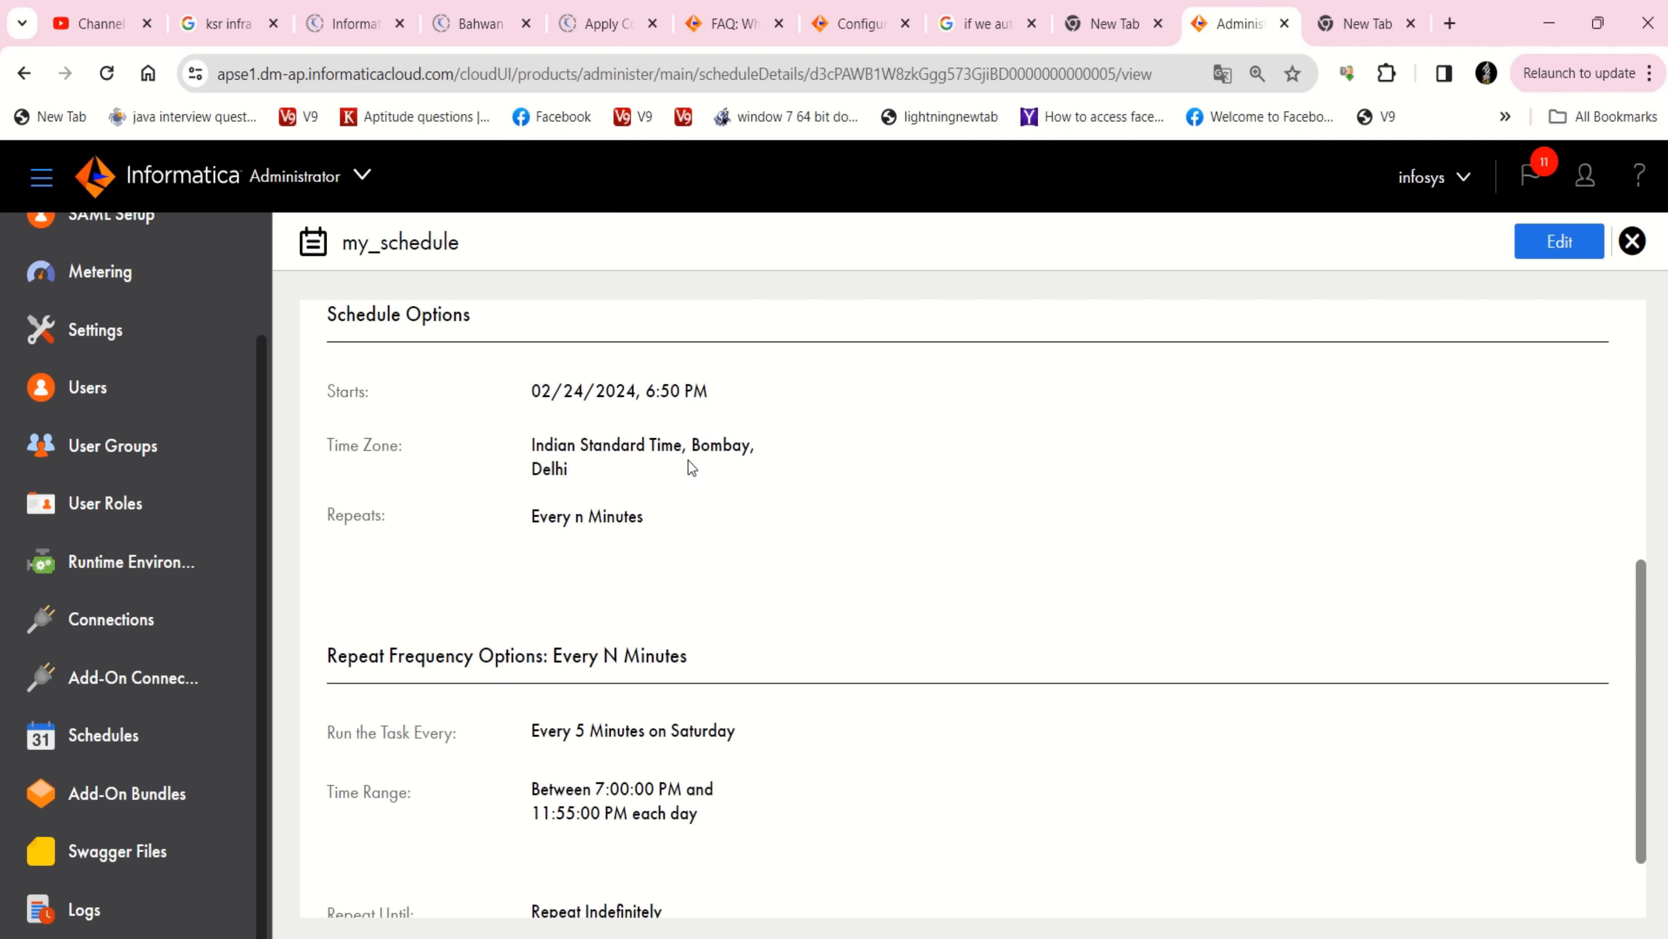
{"action": "scroll", "coordinate": [688, 460], "scroll_direction": "up", "scroll_amount": 5}
{"action": "scroll", "coordinate": [688, 460], "scroll_direction": "down", "scroll_amount": 7}
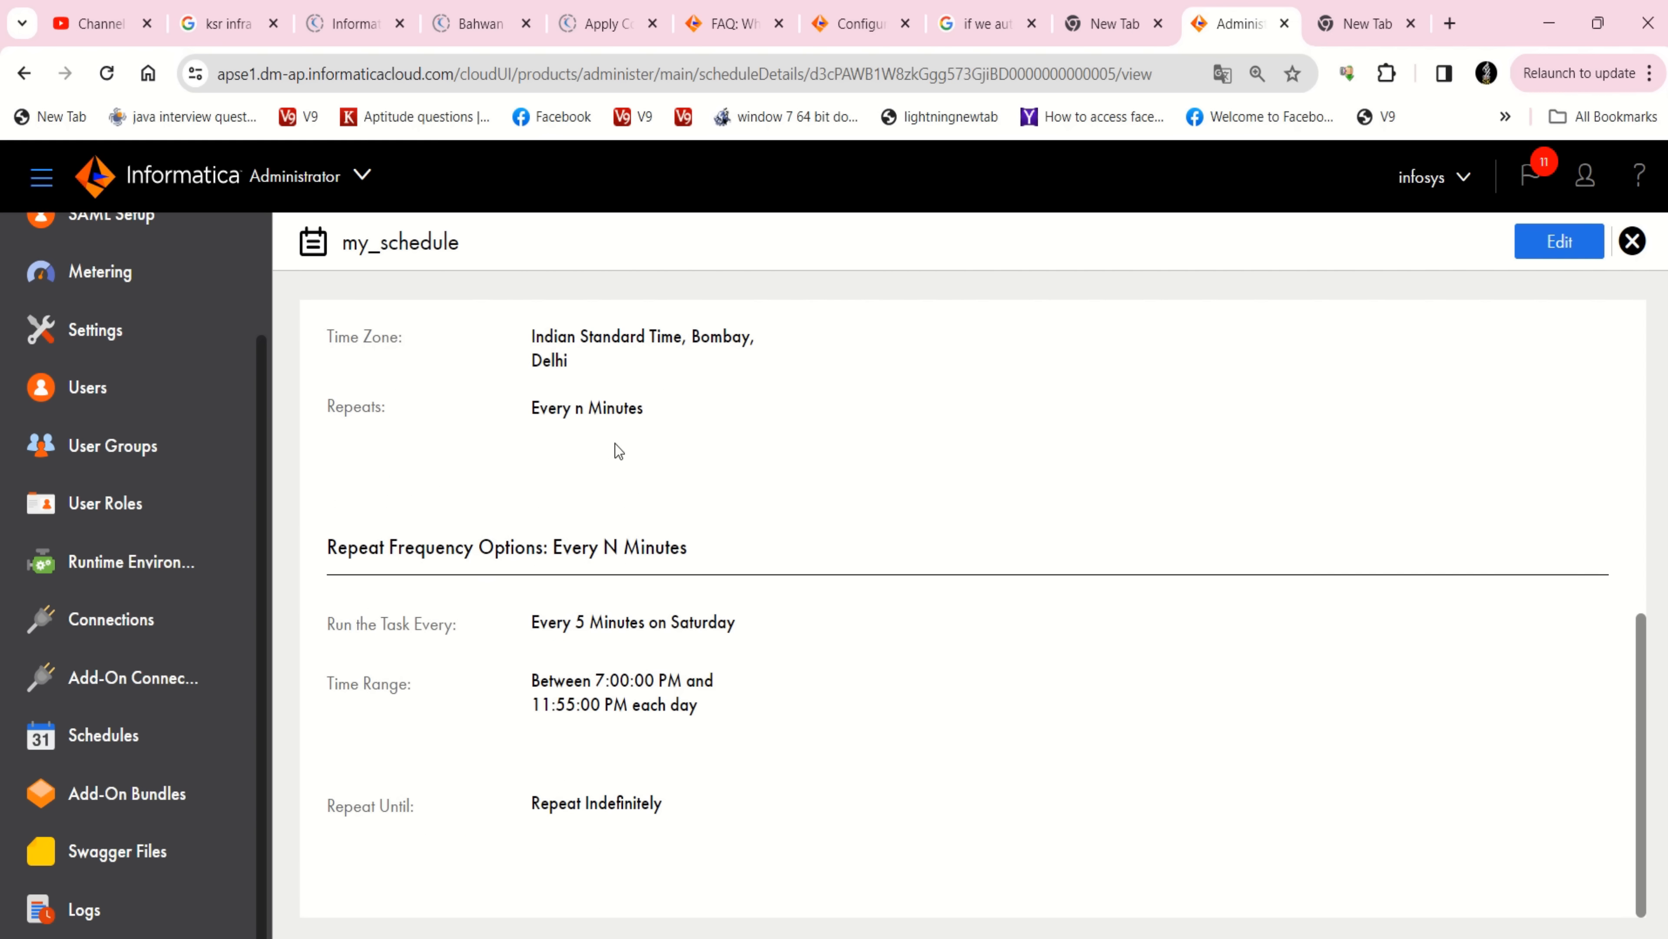
{"action": "scroll", "coordinate": [558, 421], "scroll_direction": "up", "scroll_amount": 2}
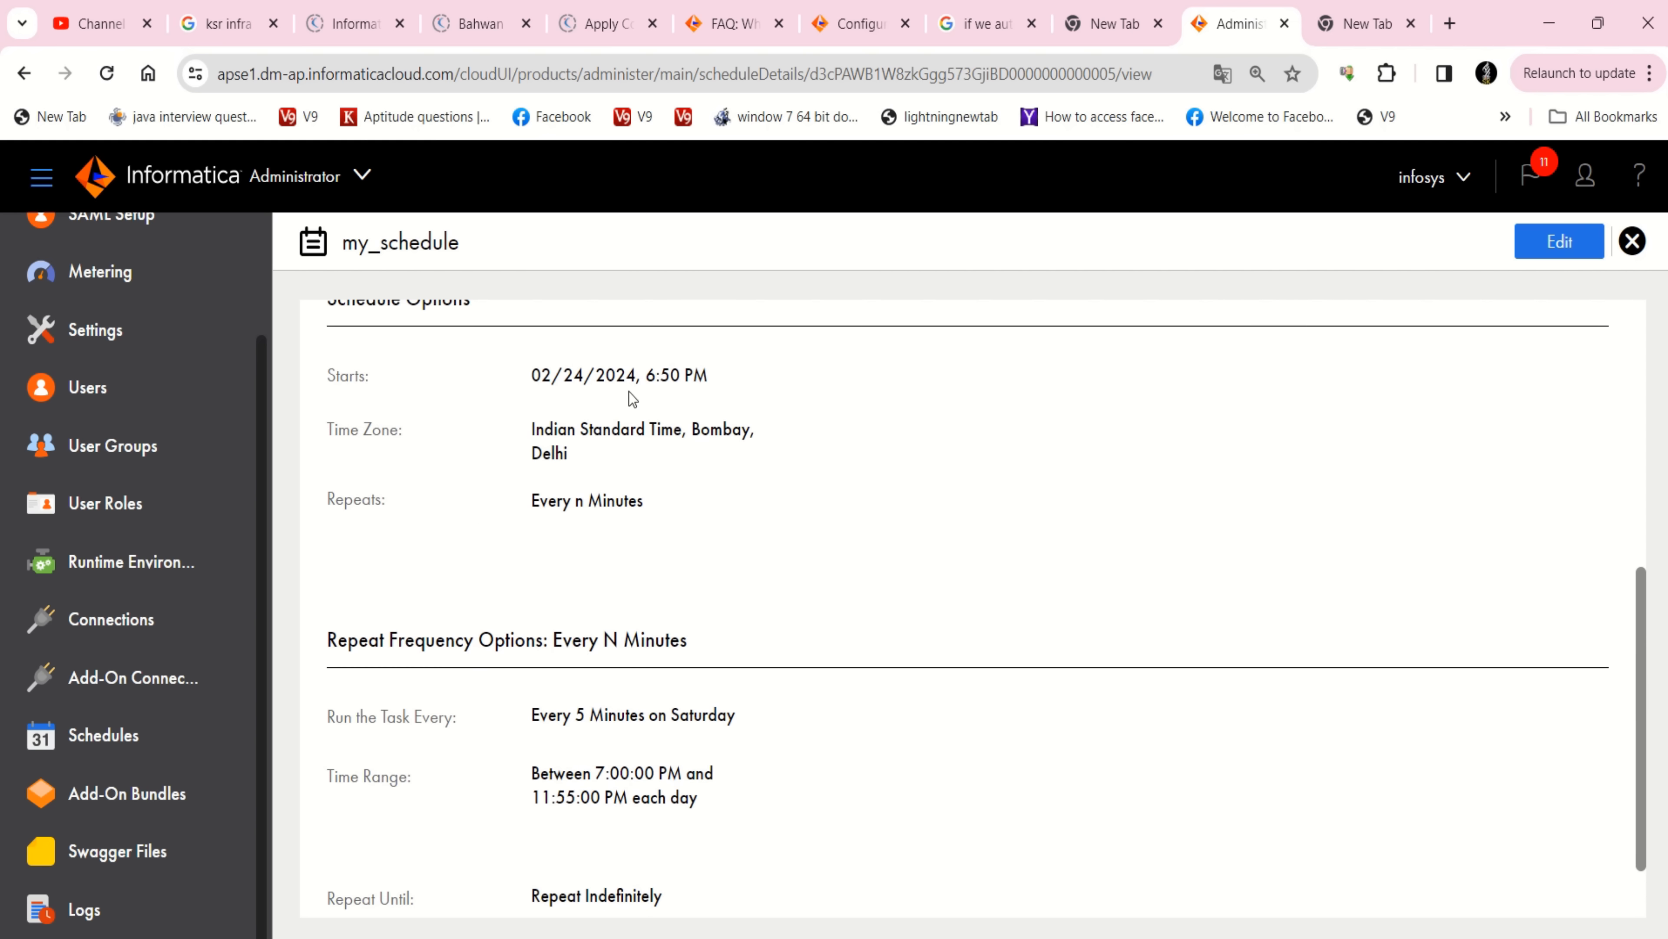
{"action": "scroll", "coordinate": [566, 428], "scroll_direction": "up", "scroll_amount": 1}
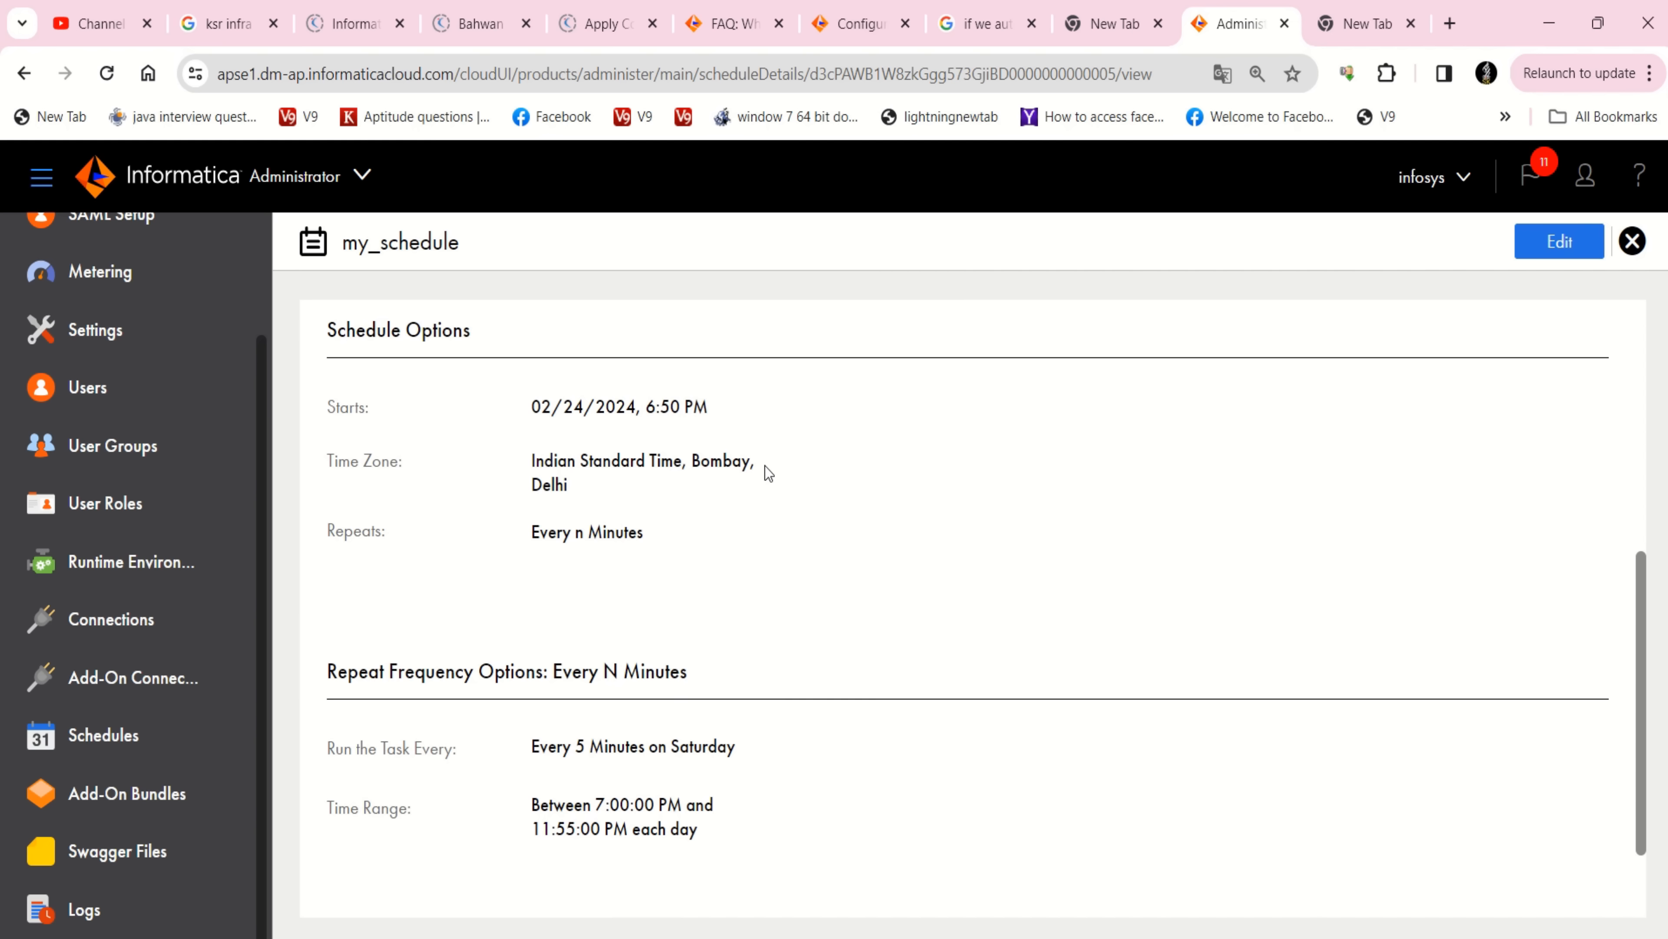
{"action": "scroll", "coordinate": [765, 466], "scroll_direction": "down", "scroll_amount": 2}
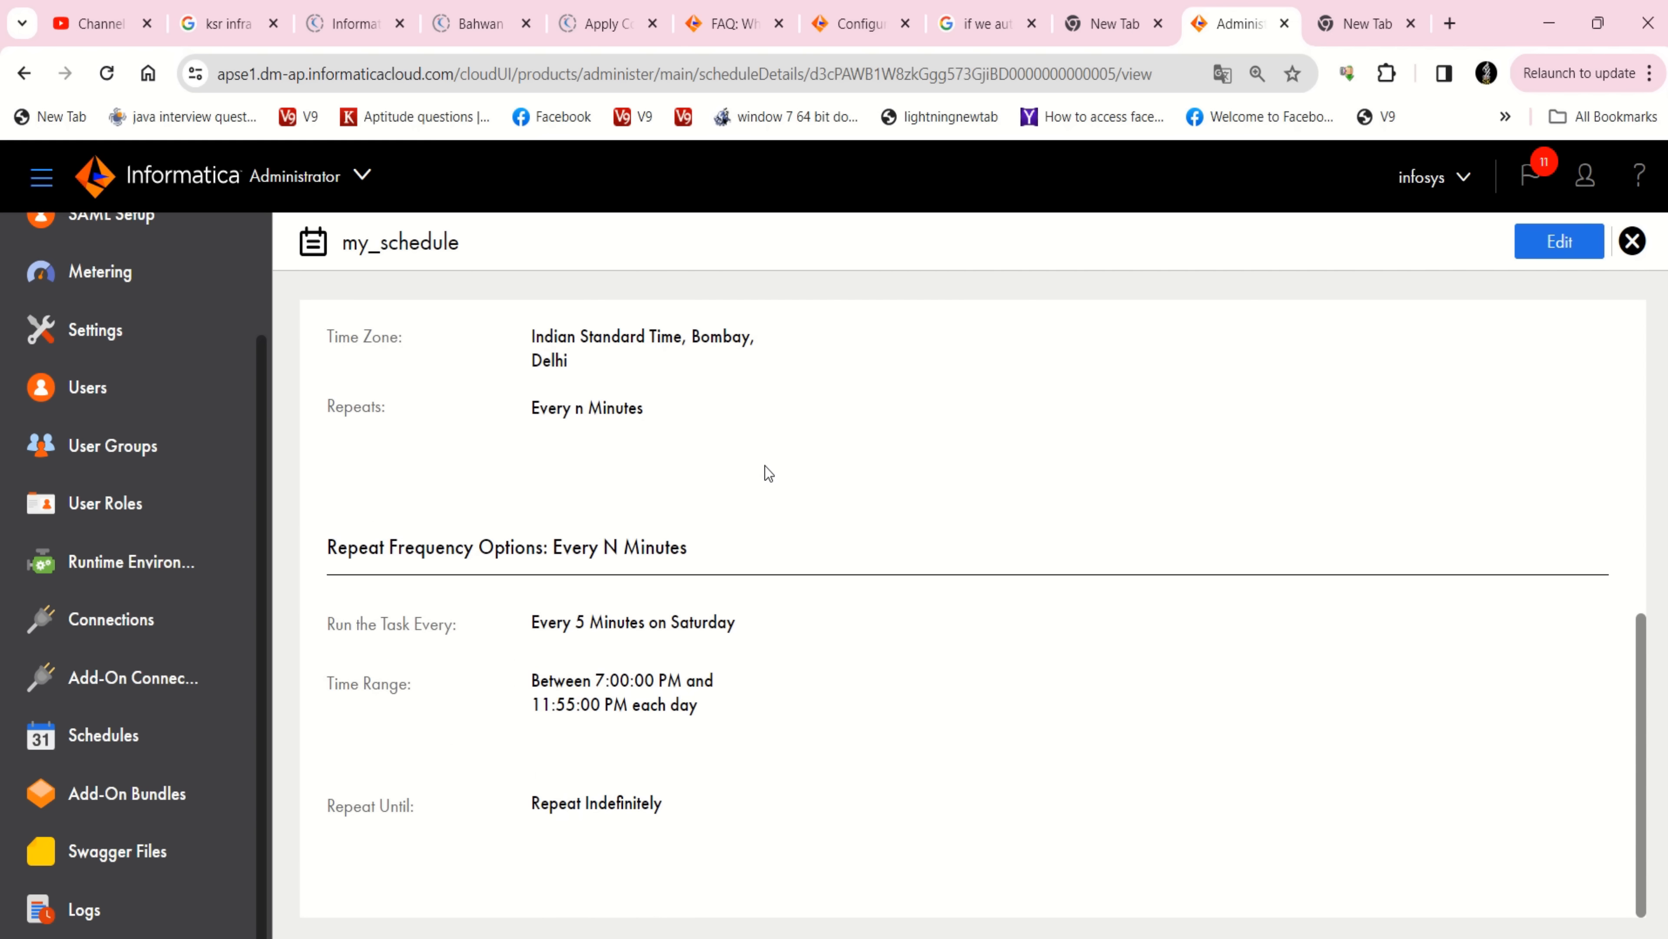
{"action": "scroll", "coordinate": [765, 466], "scroll_direction": "up", "scroll_amount": 2}
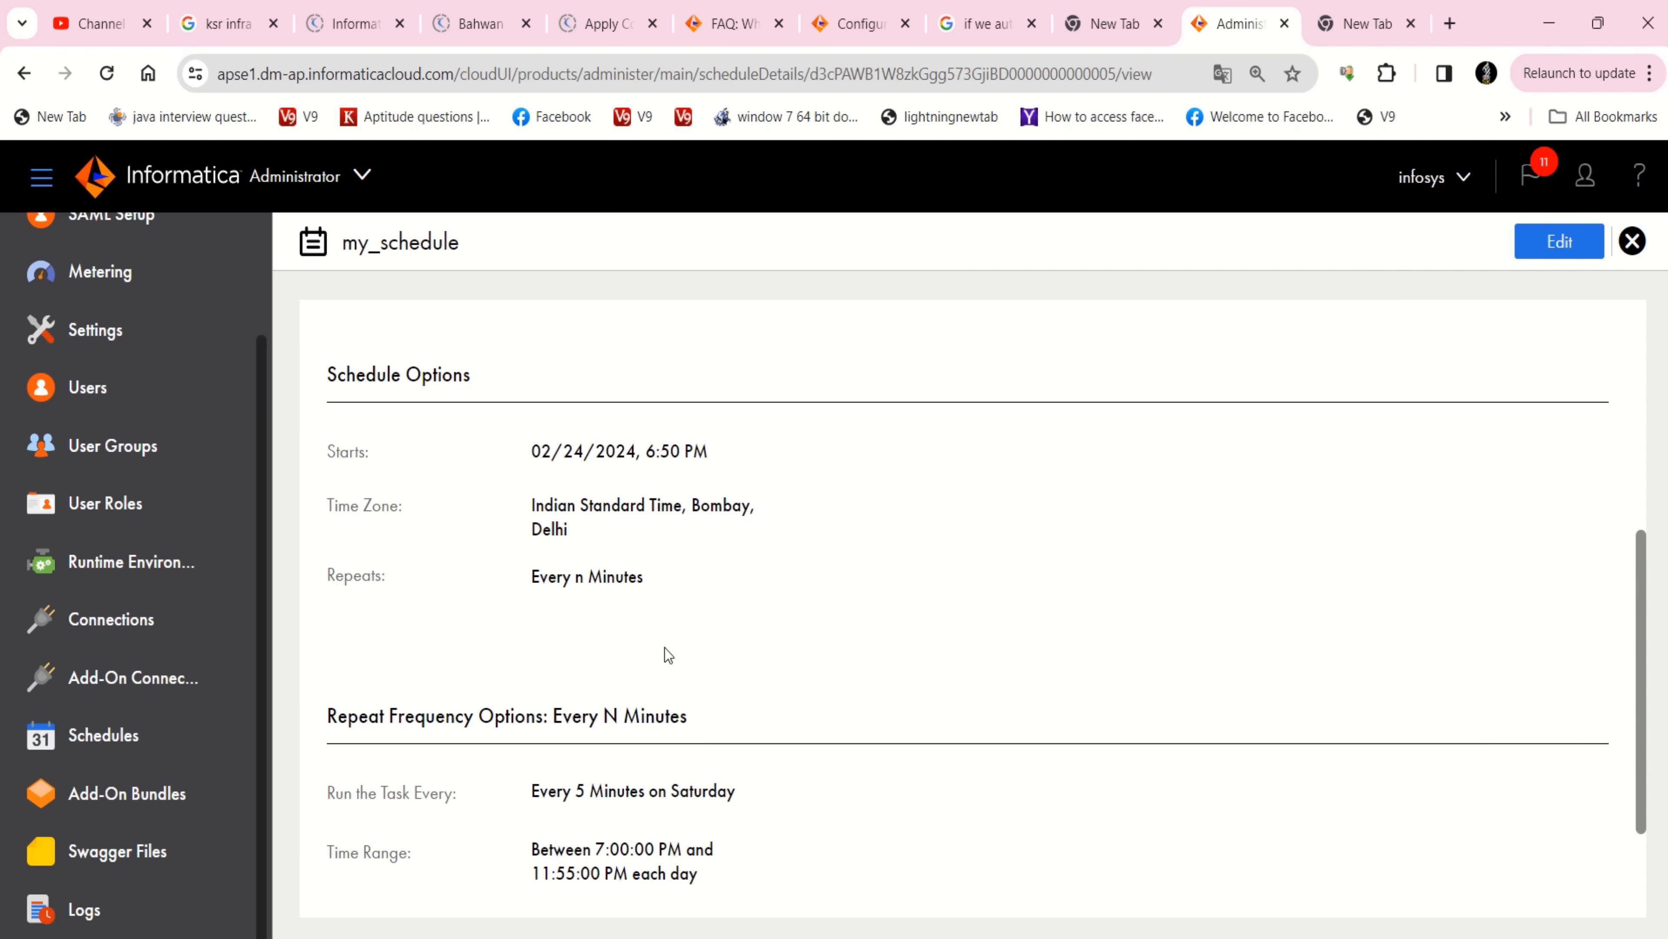
{"action": "scroll", "coordinate": [664, 648], "scroll_direction": "down", "scroll_amount": 2}
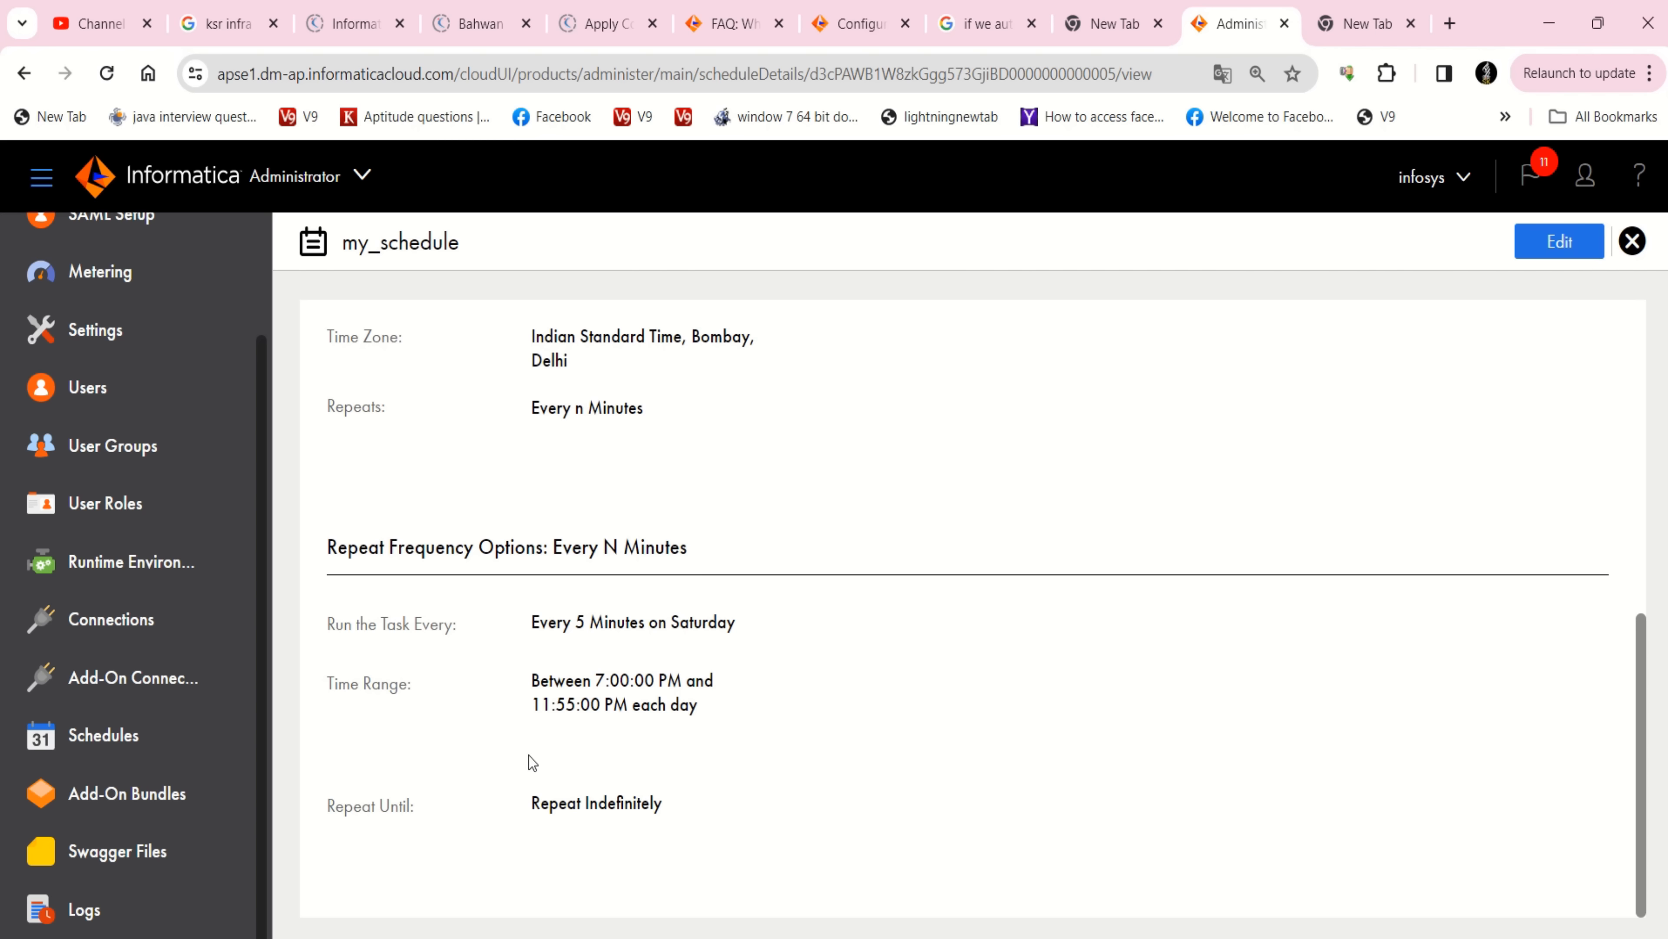
{"action": "scroll", "coordinate": [715, 858], "scroll_direction": "up", "scroll_amount": 10}
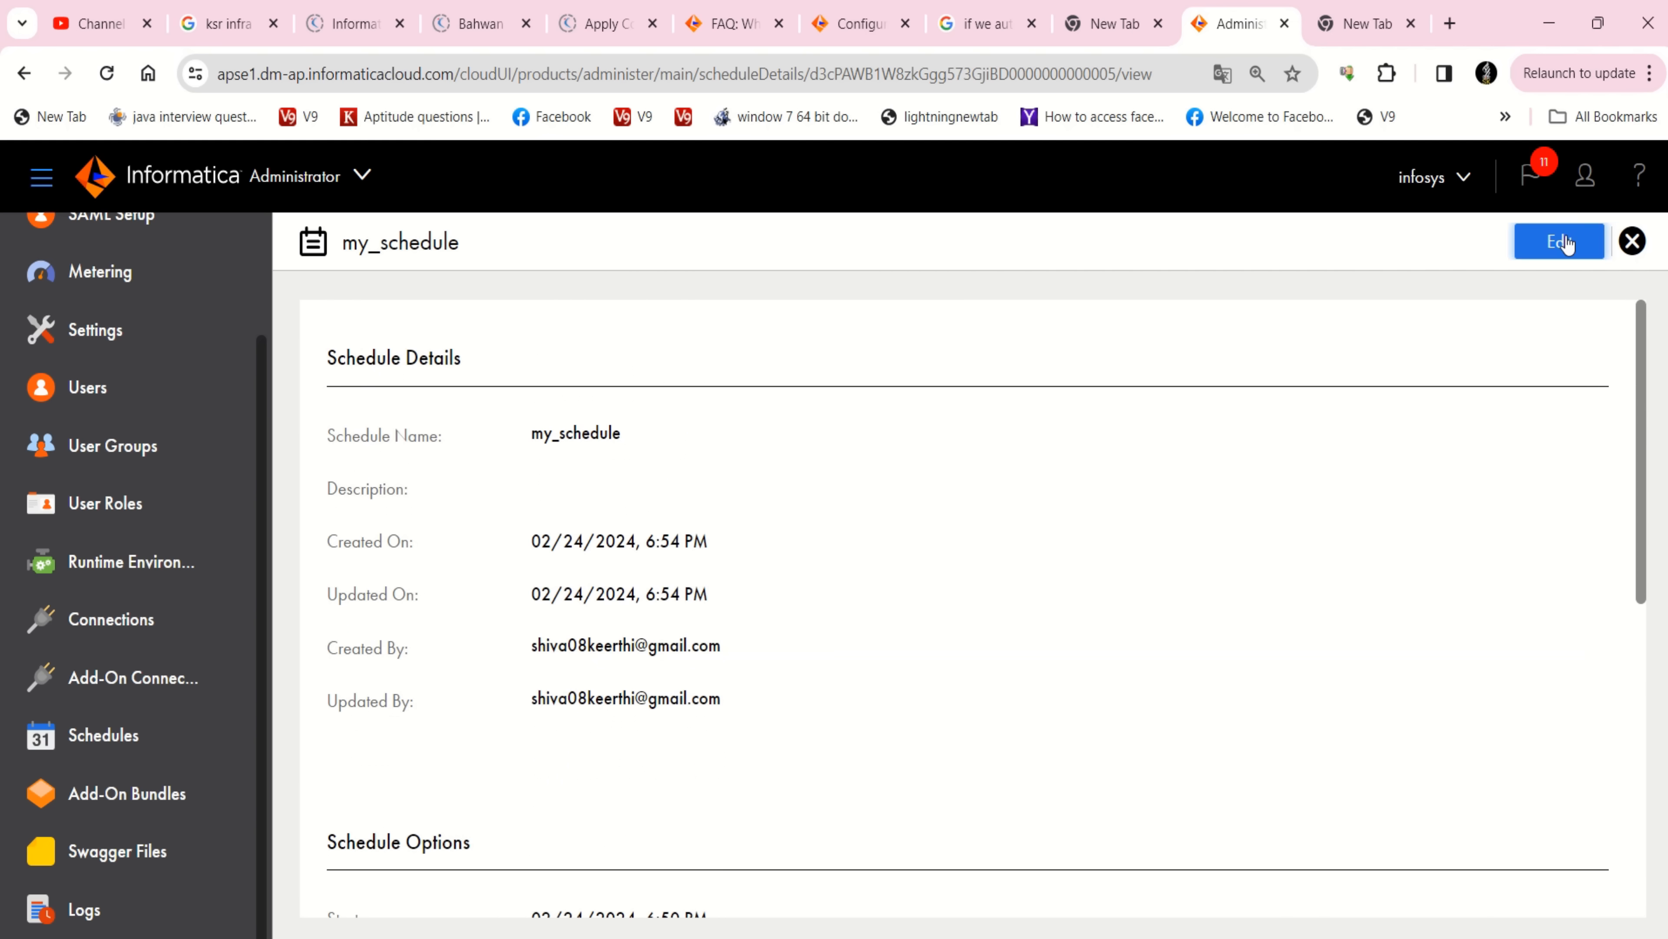
{"action": "scroll", "coordinate": [917, 581], "scroll_direction": "down", "scroll_amount": 5}
{"action": "scroll", "coordinate": [922, 587], "scroll_direction": "down", "scroll_amount": 3}
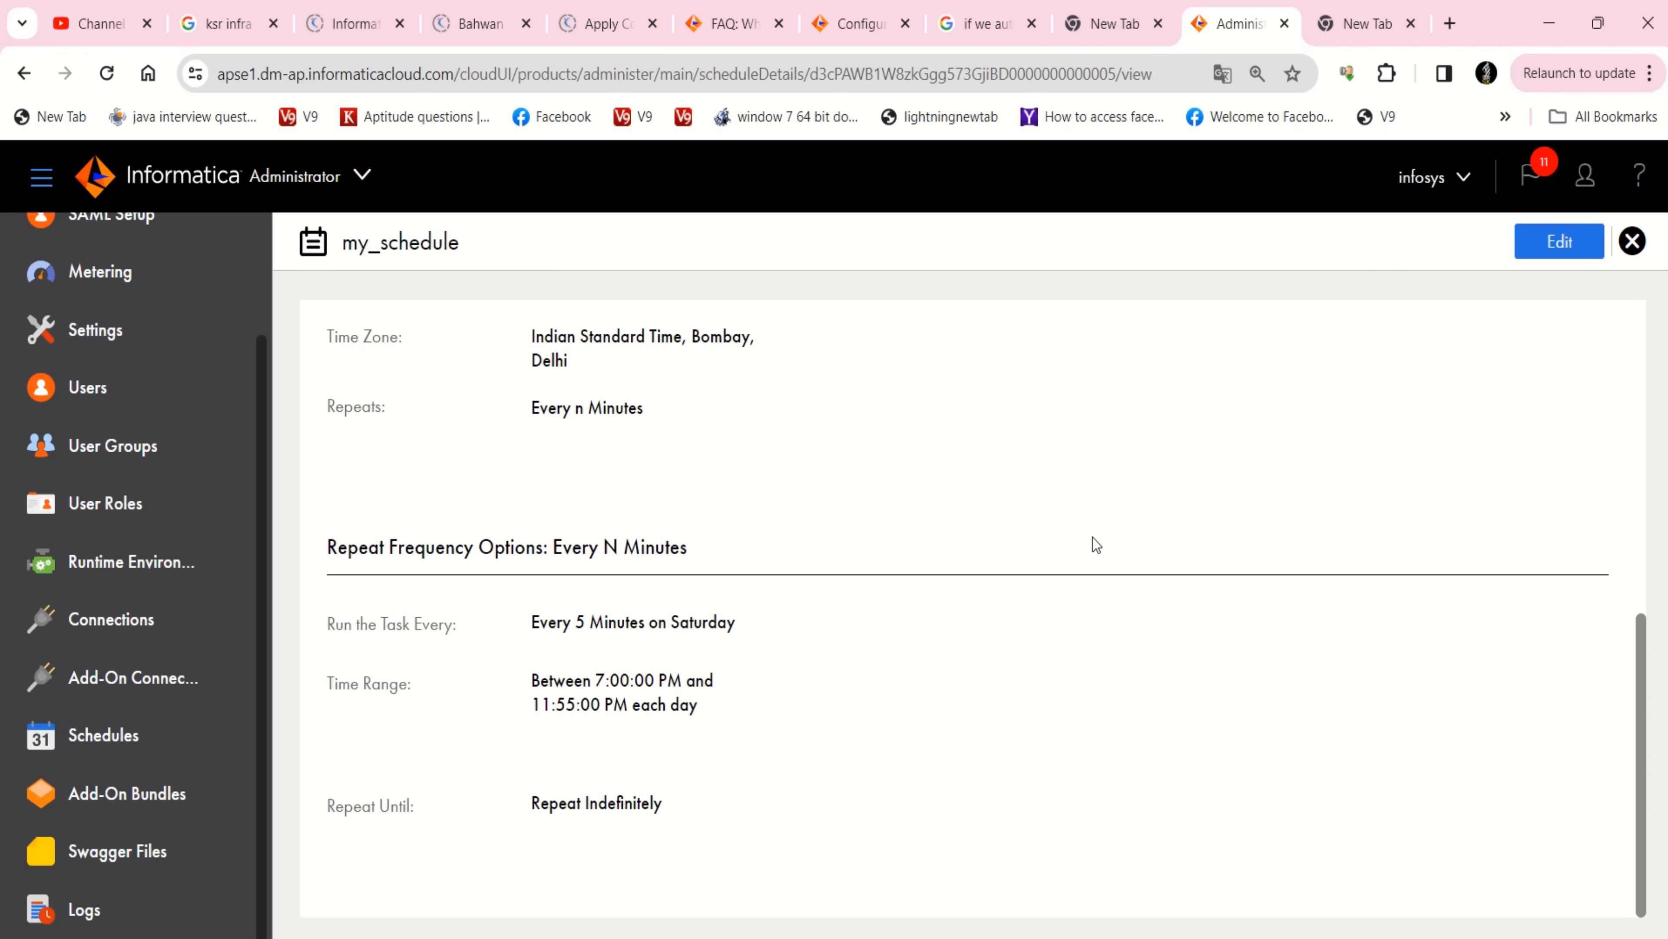
Switch to the Data Integration service and open the test project among all projects
{"action": "left_click", "coordinate": [362, 164]}
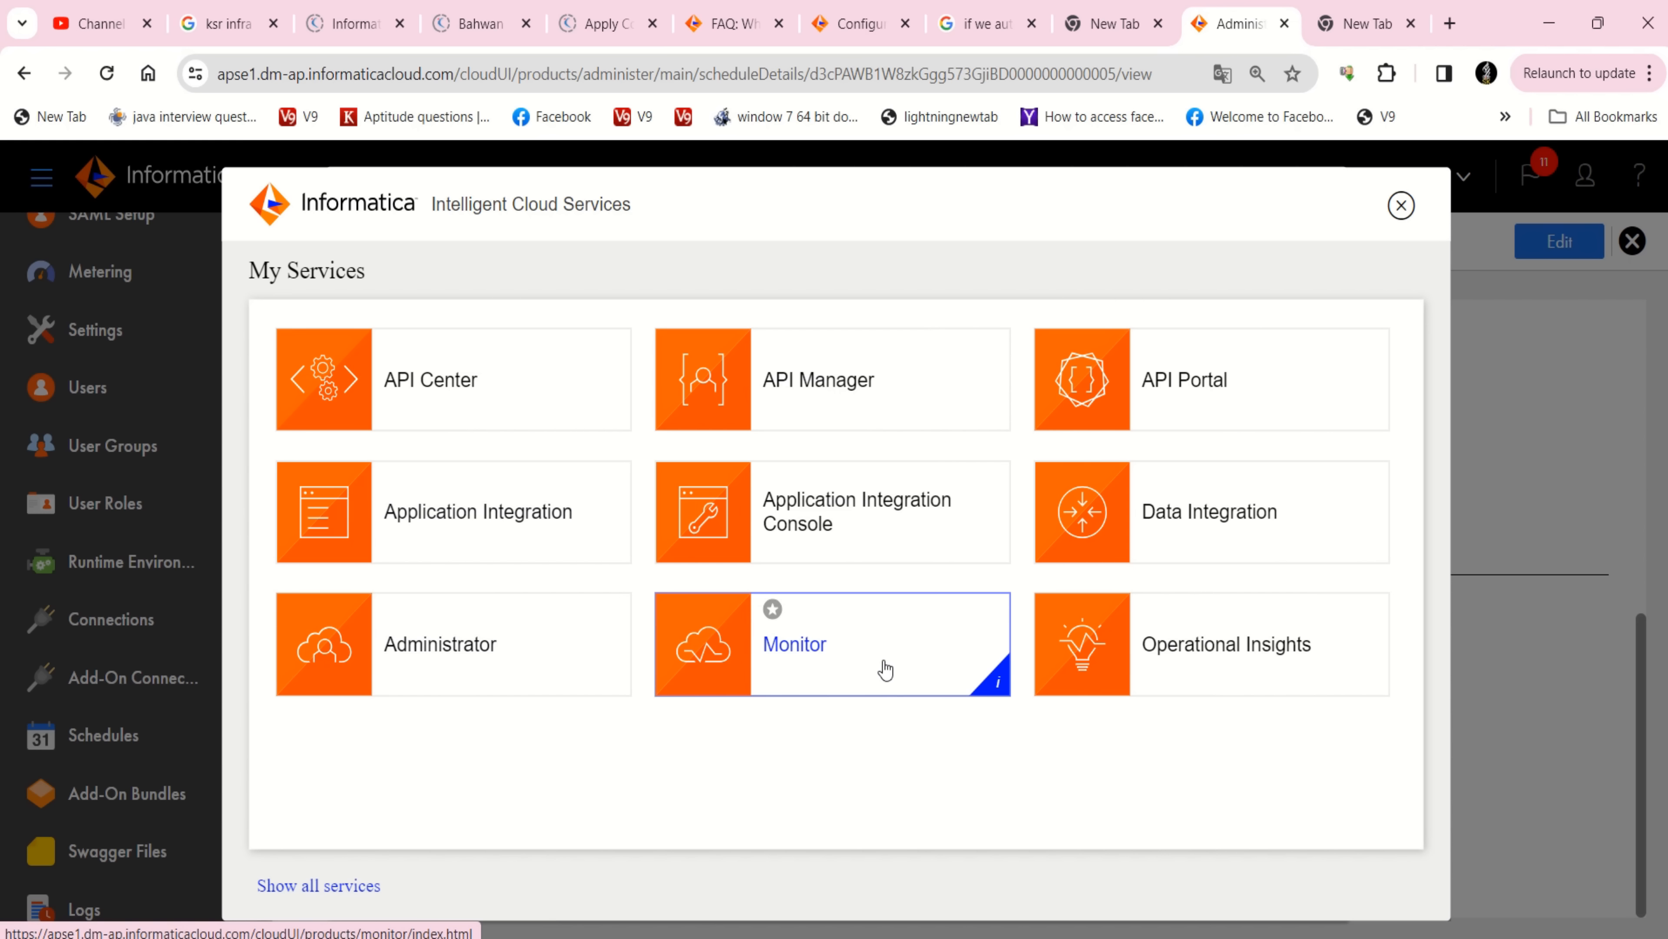
{"action": "left_click", "coordinate": [1233, 536]}
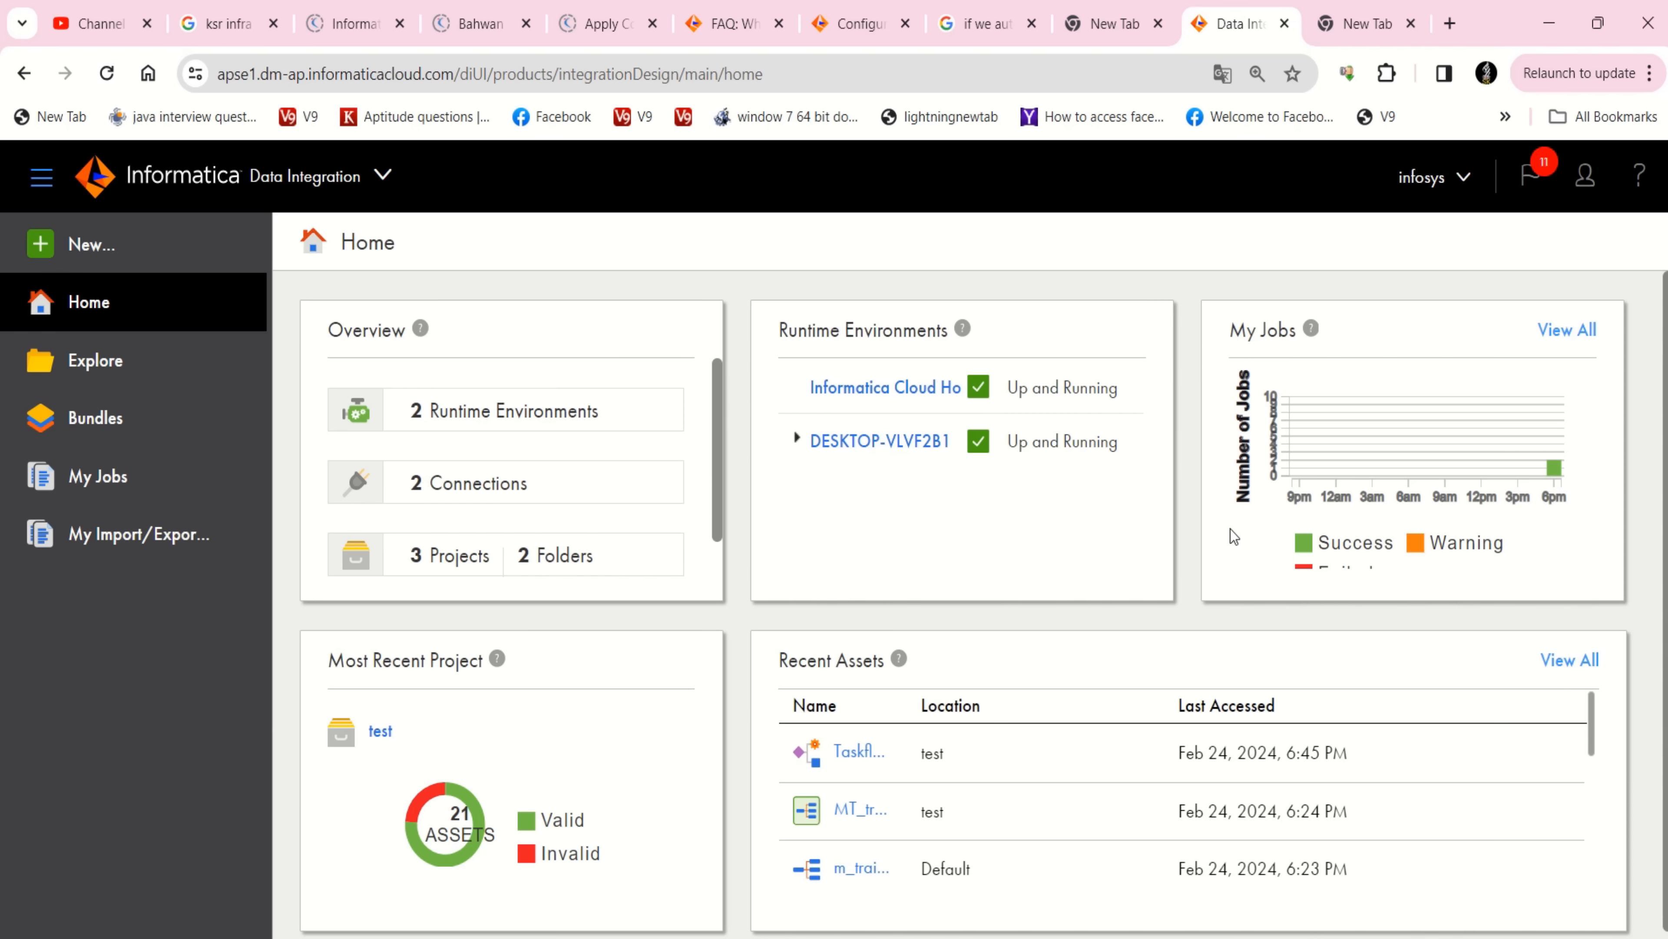
{"action": "left_click", "coordinate": [107, 346]}
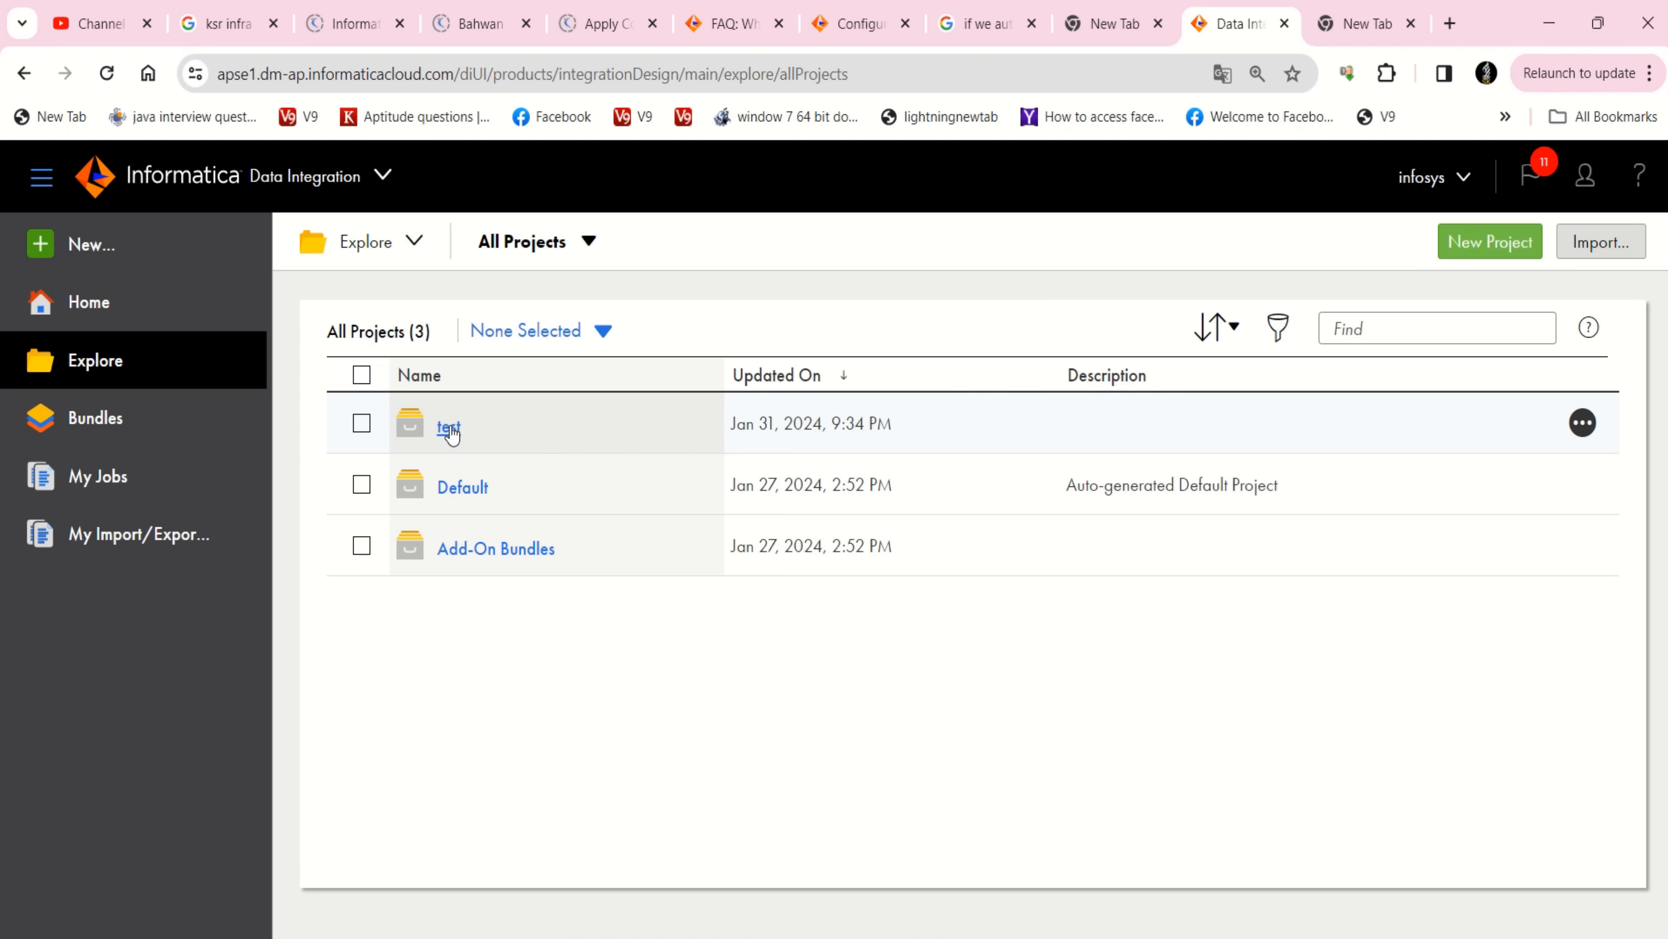
{"action": "left_click", "coordinate": [451, 427]}
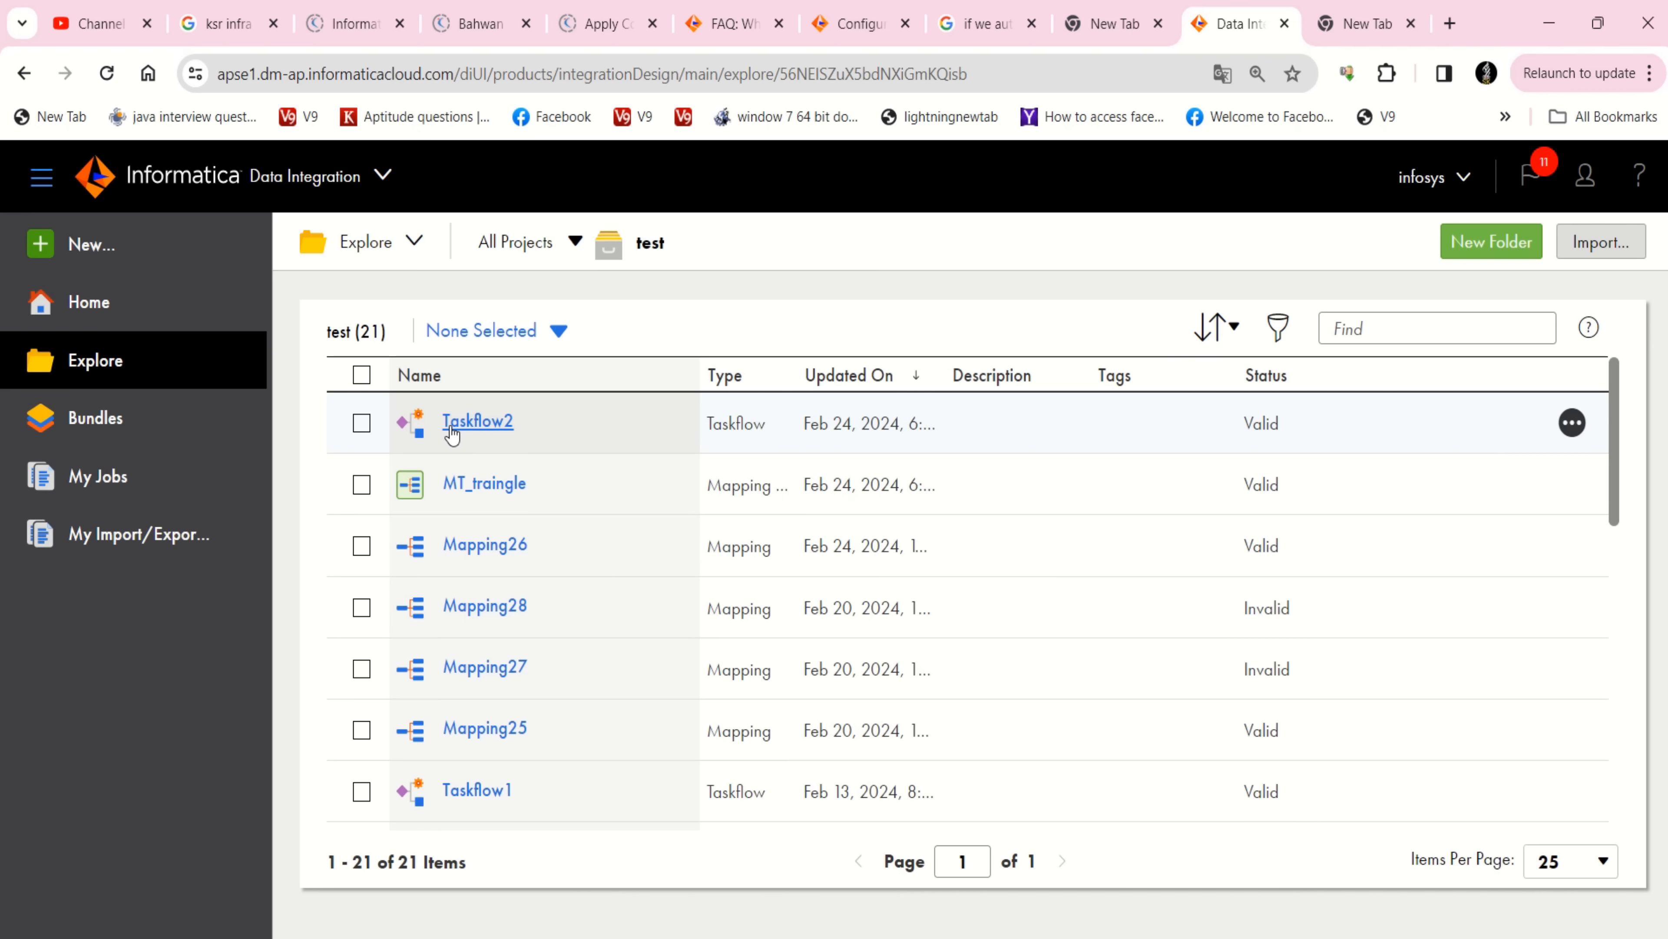
View the scheduled jobs of Taskflow1 in the test project, and close the list
{"action": "scroll", "coordinate": [486, 703], "scroll_direction": "down", "scroll_amount": 3}
{"action": "scroll", "coordinate": [487, 703], "scroll_direction": "up", "scroll_amount": 3}
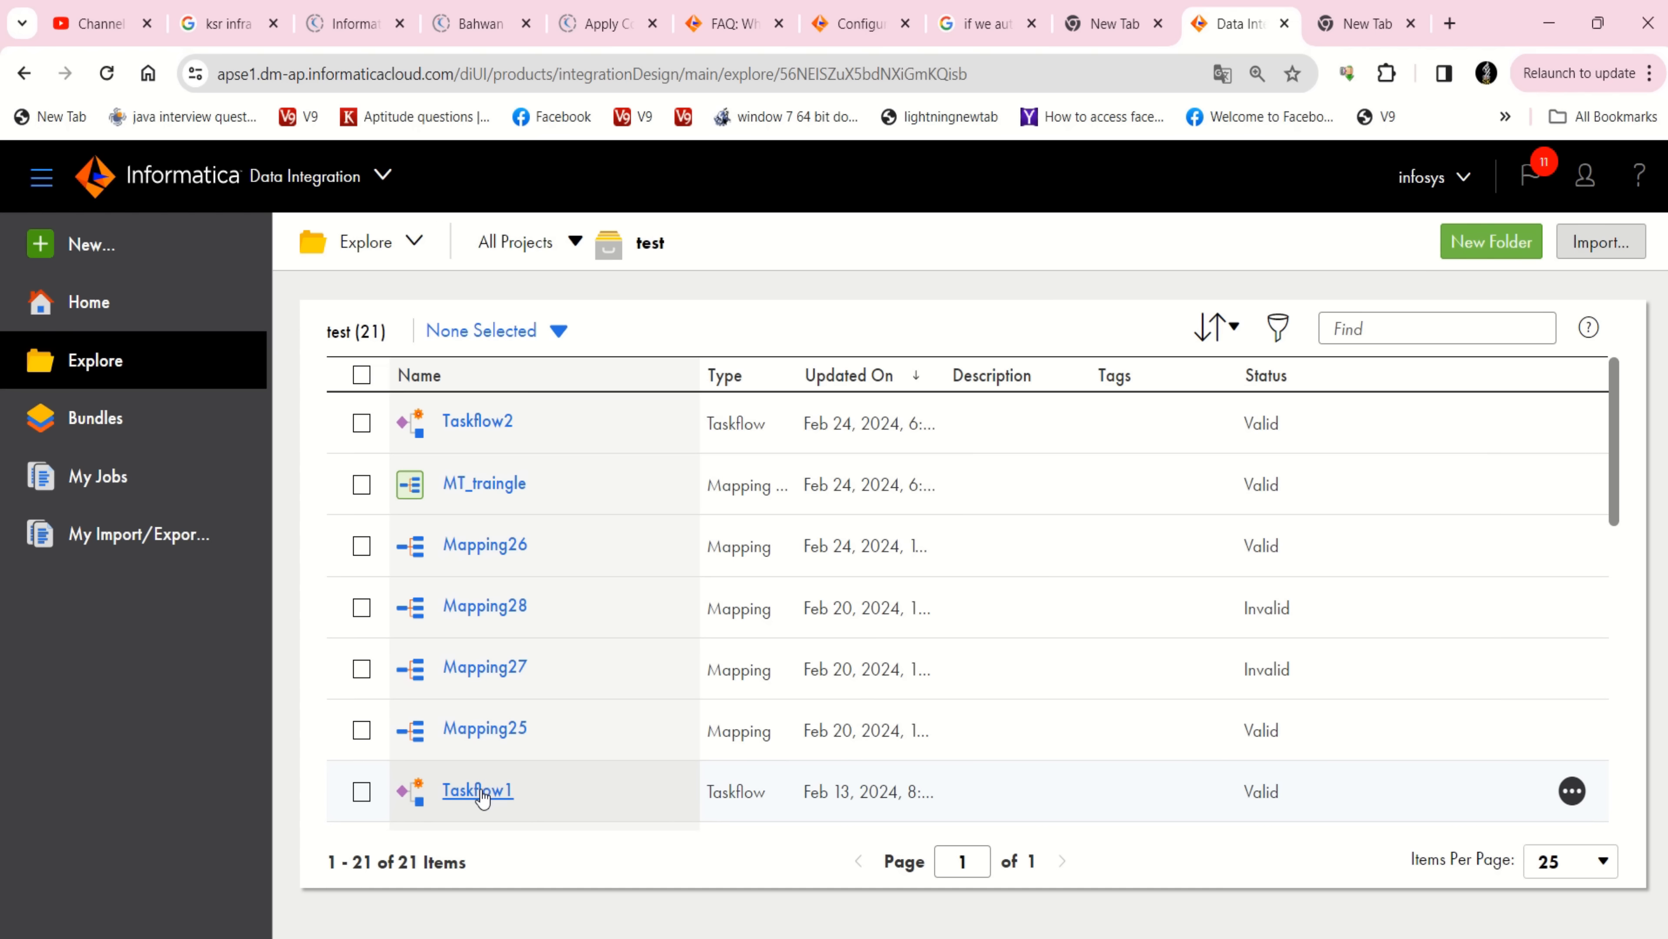
{"action": "left_click", "coordinate": [1573, 793]}
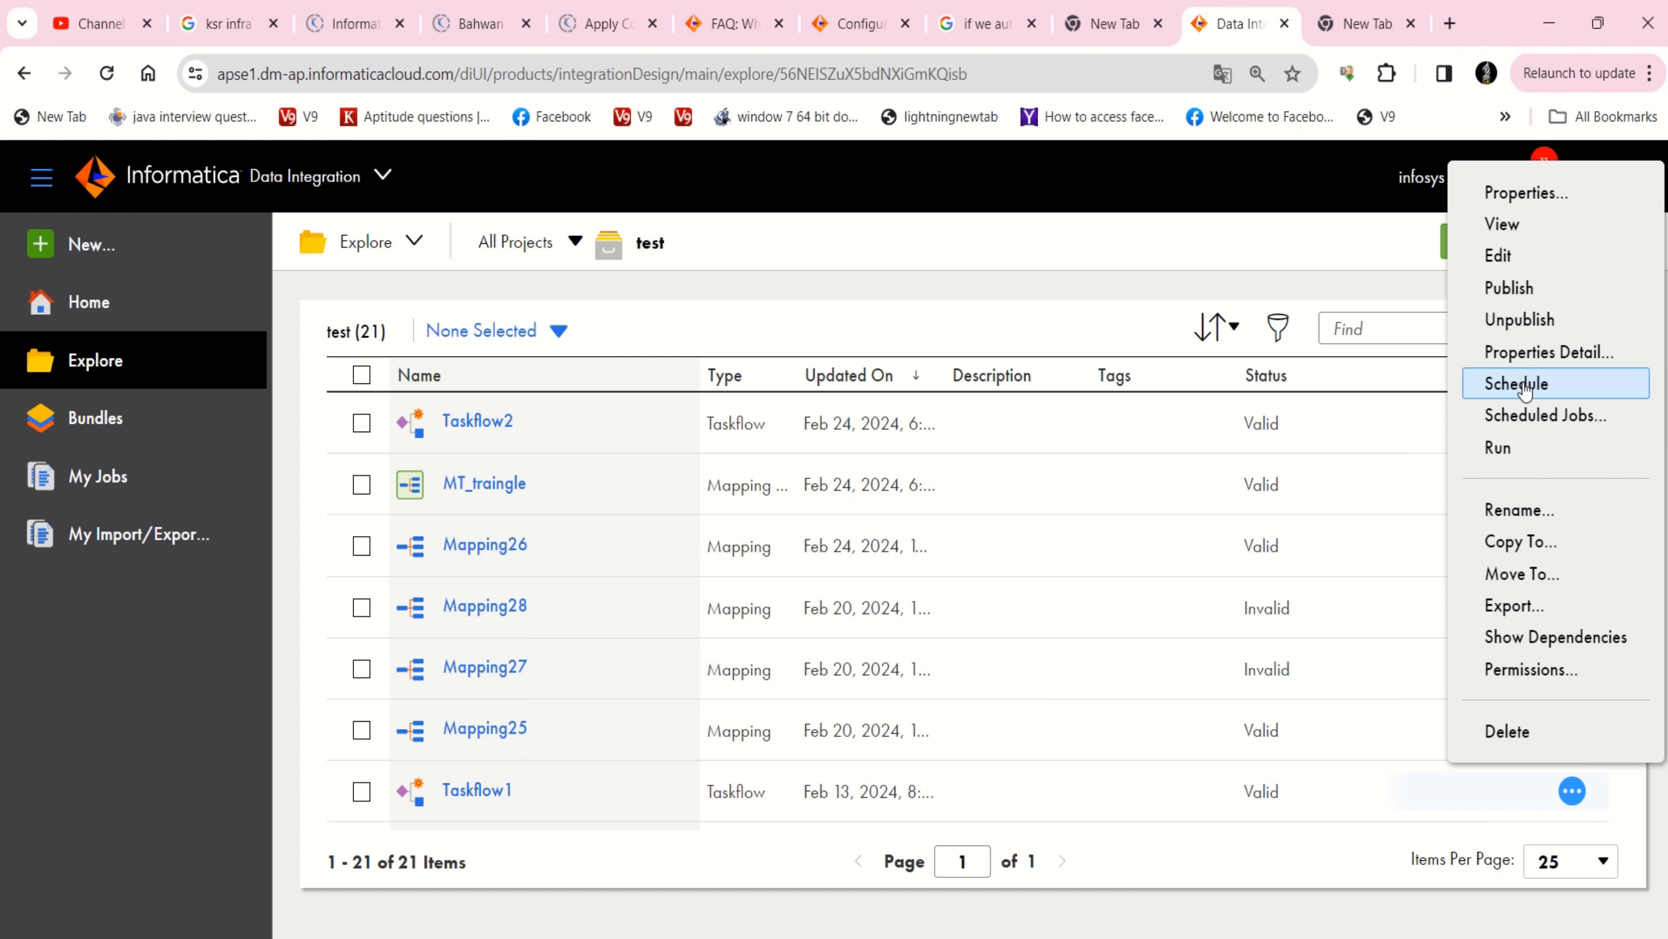
{"action": "left_click", "coordinate": [1529, 416]}
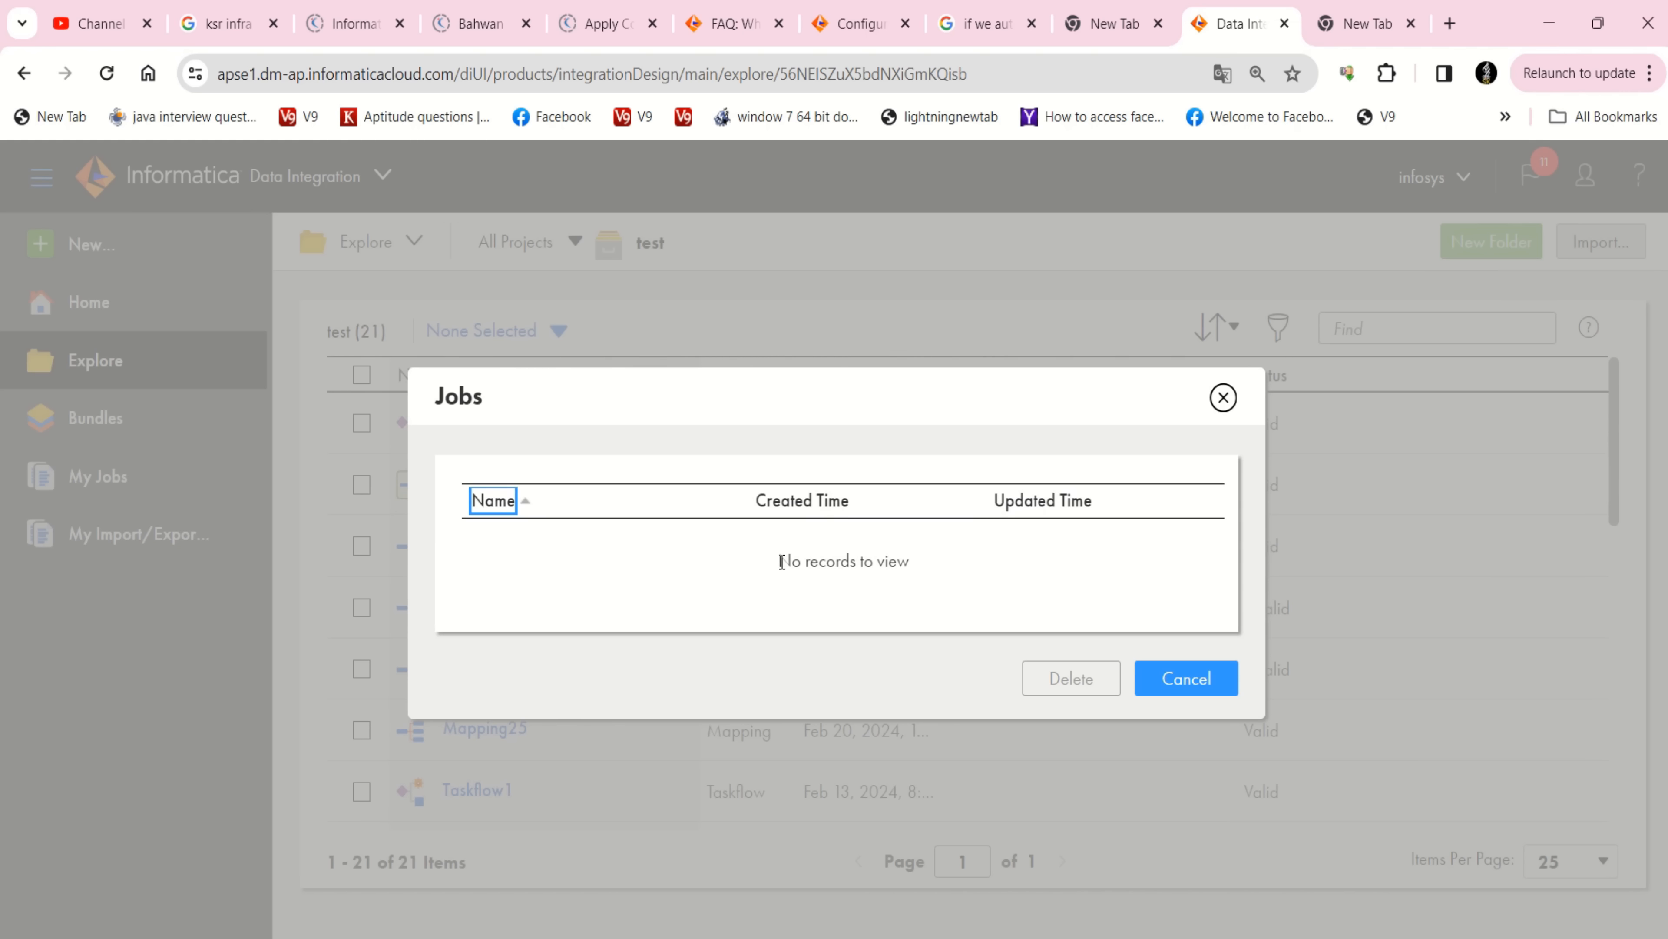
{"action": "left_click", "coordinate": [1223, 397]}
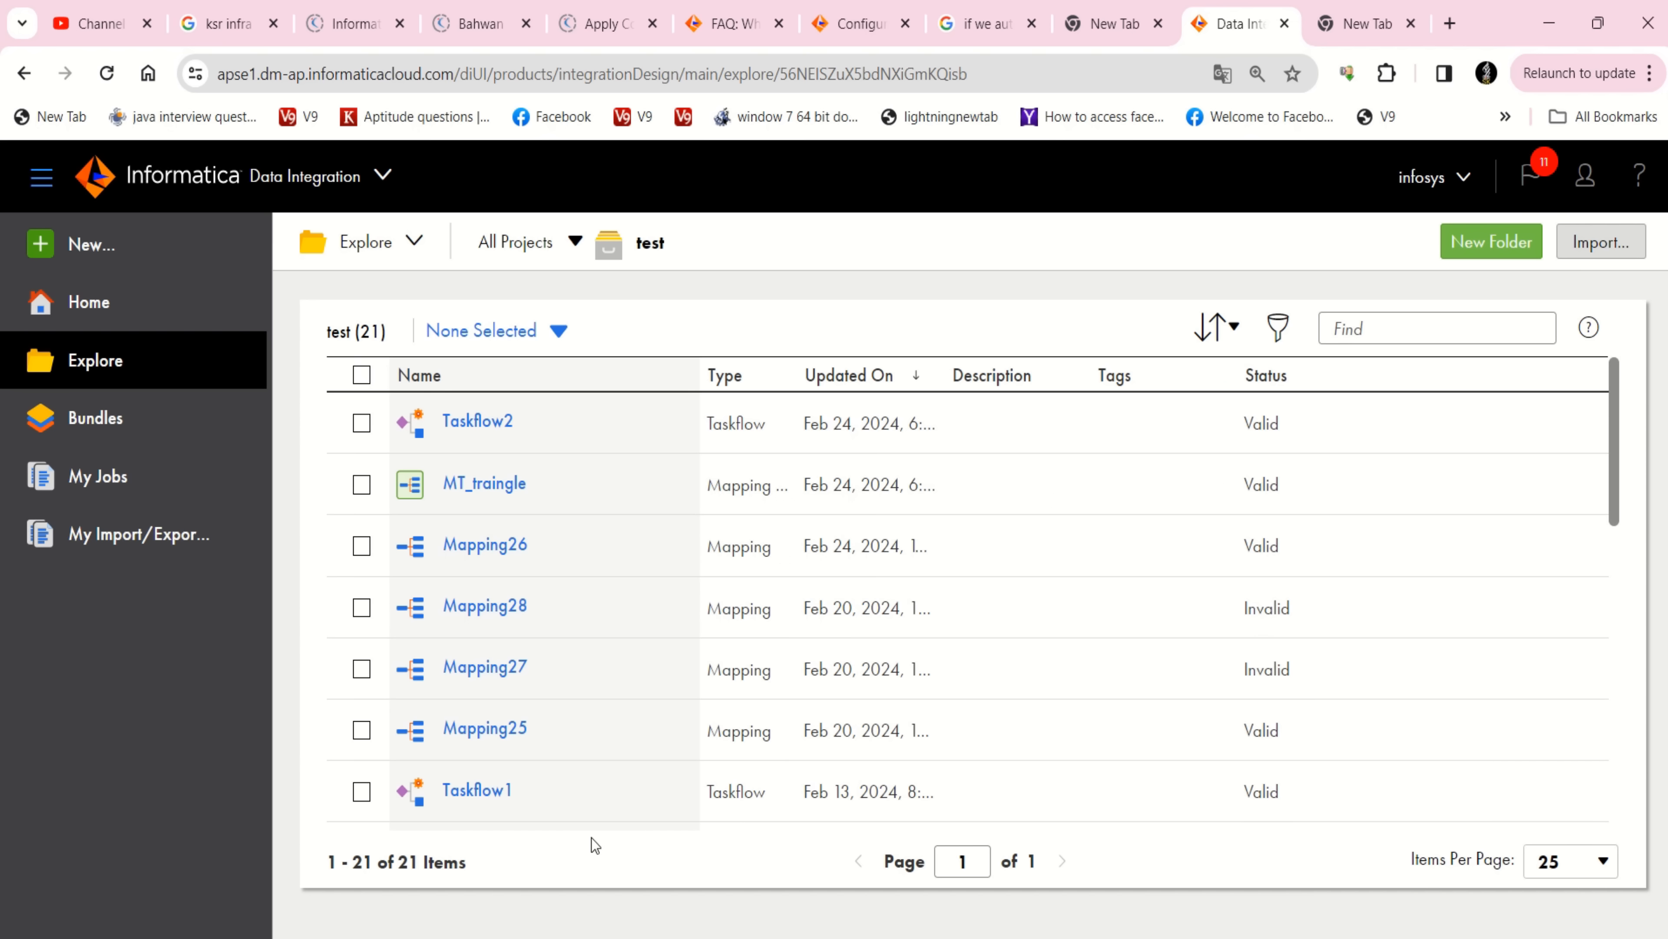
Start scheduling Taskflow1, enter Taskflow1 as the job name, and keep my_schedule as its schedule
{"action": "left_click", "coordinate": [1572, 790]}
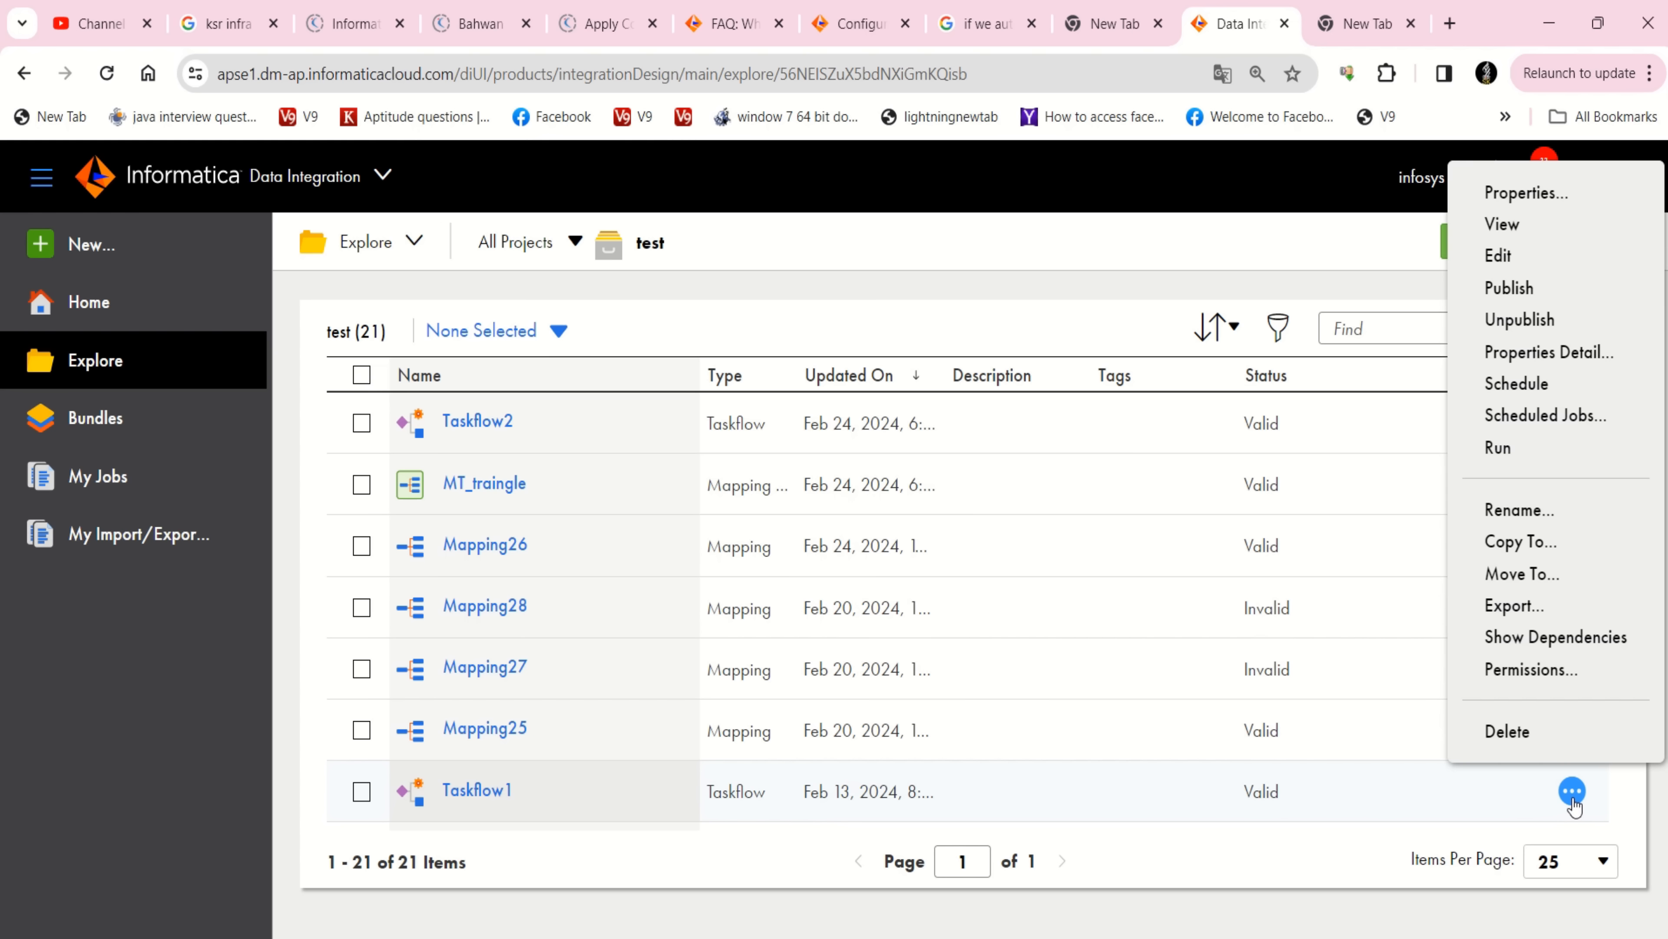
{"action": "left_click", "coordinate": [1538, 388]}
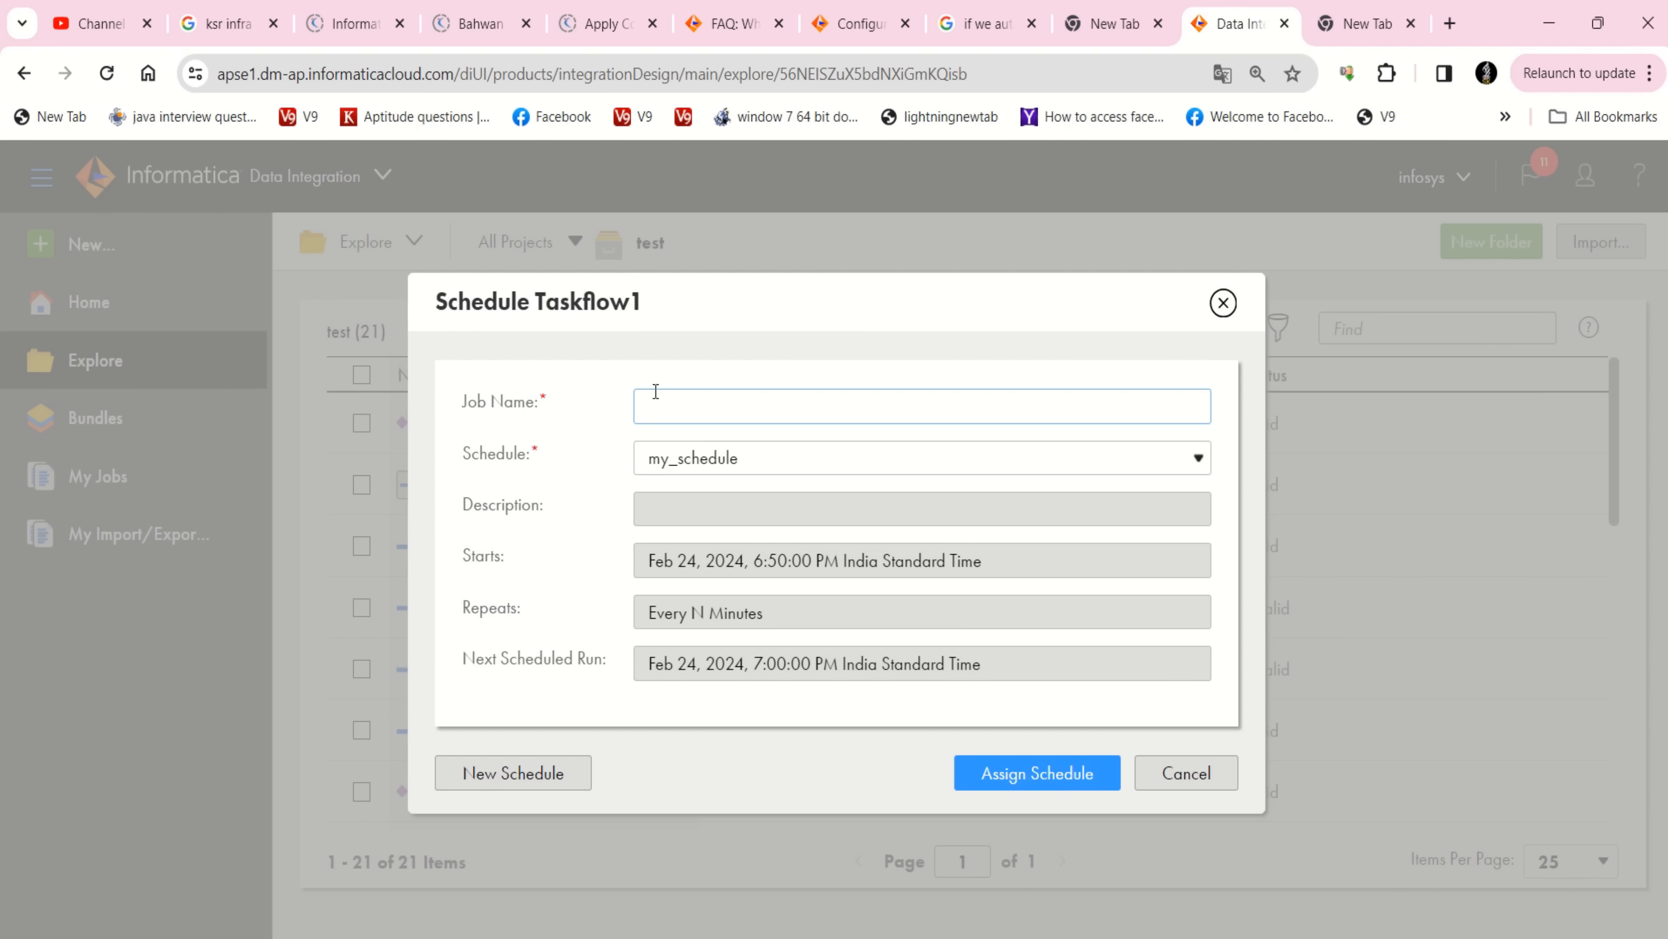
{"action": "type", "text": "ta"}
{"action": "type", "text": "kflow1"}
{"action": "left_click", "coordinate": [655, 409]}
{"action": "key", "text": "BackSpace"}
{"action": "type", "text": "T"}
{"action": "left_click_drag", "start_coordinate": [726, 412], "coordinate": [637, 409]}
{"action": "left_click", "coordinate": [726, 467]}
{"action": "left_click", "coordinate": [727, 467]}
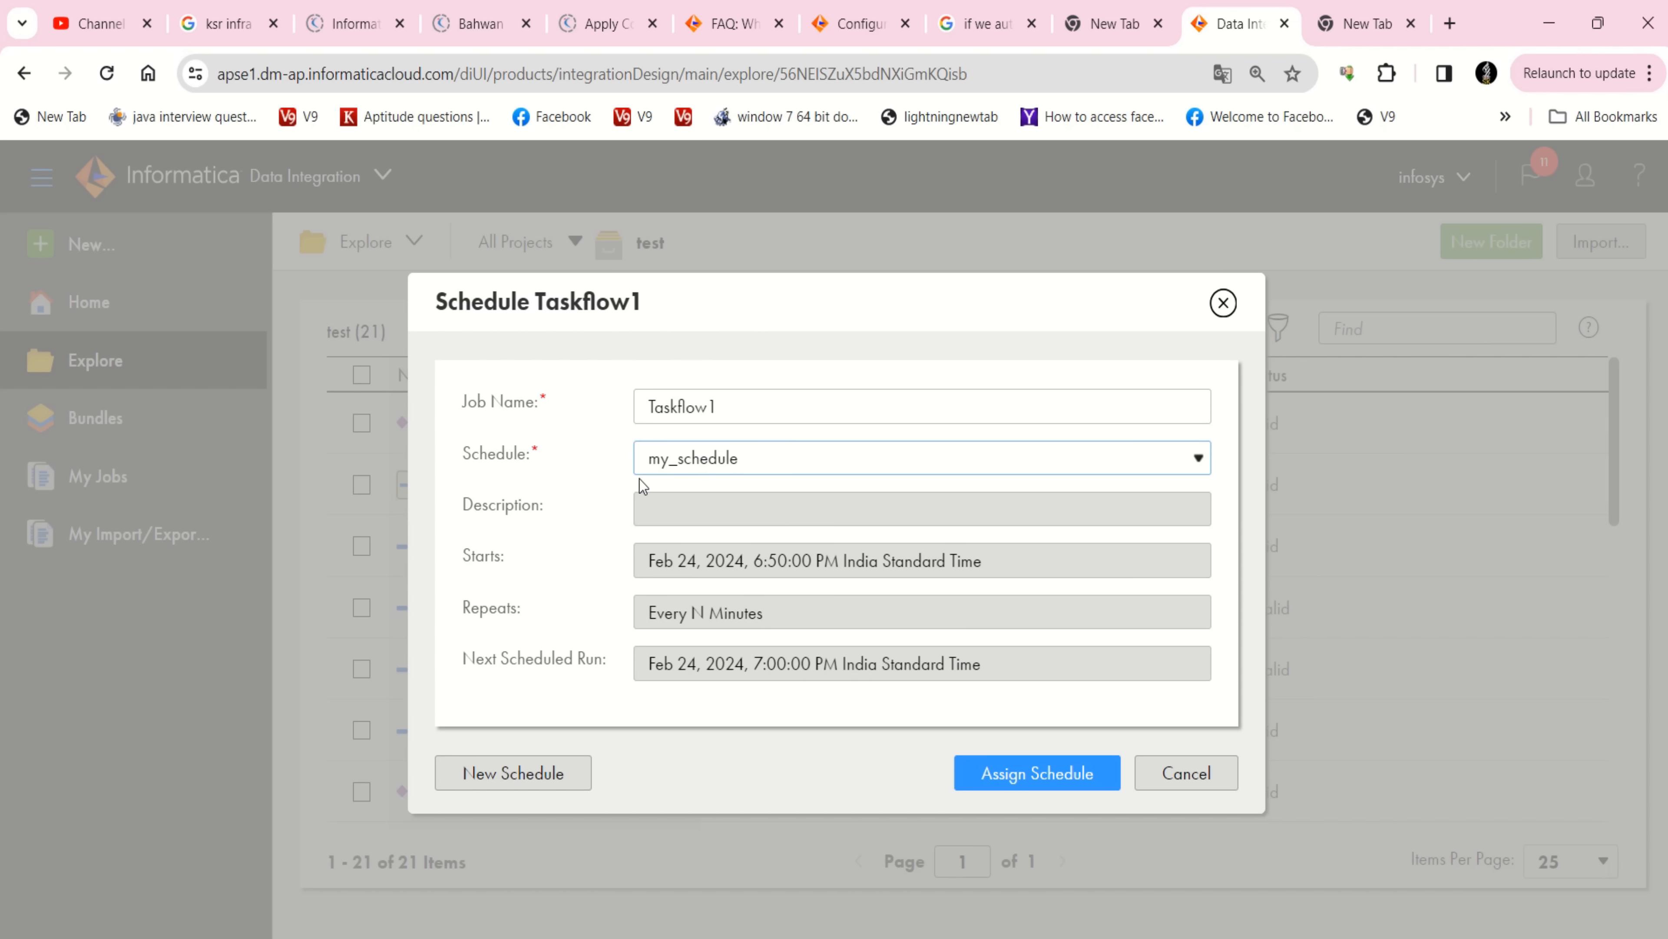
Keep my_schedule selected for the Taskflow1 job and assign the schedule
{"action": "left_click", "coordinate": [776, 467]}
{"action": "left_click", "coordinate": [775, 466]}
{"action": "left_click", "coordinate": [1022, 776]}
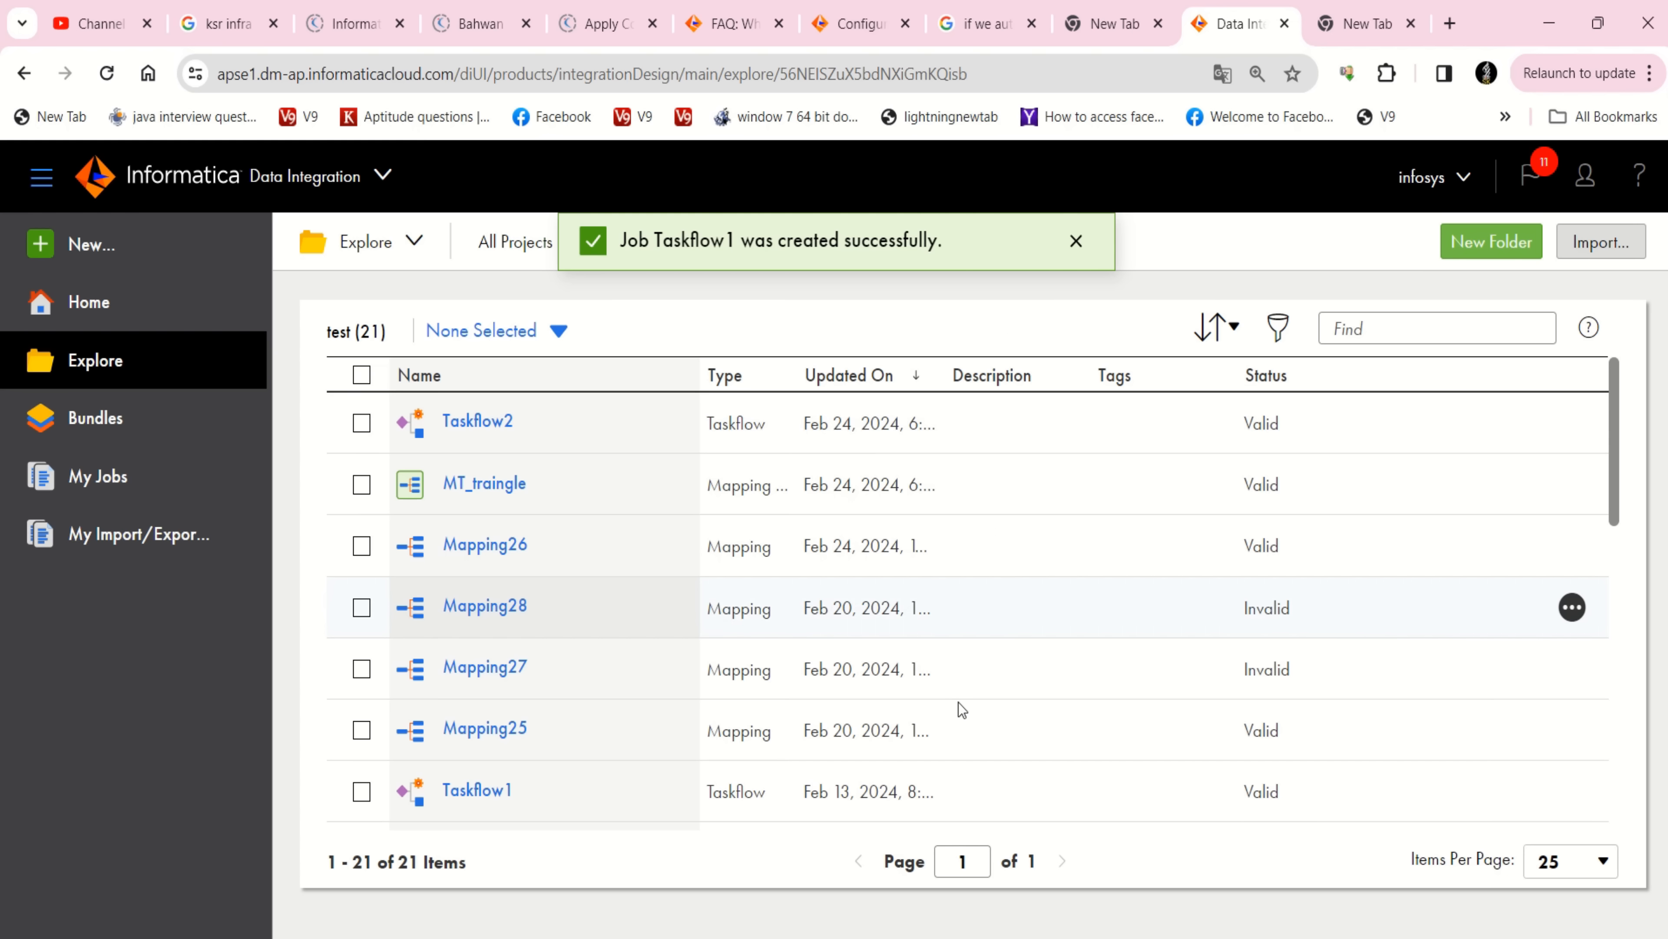
View the scheduled jobs of Taskflow1 and close the list
{"action": "scroll", "coordinate": [959, 709], "scroll_direction": "down", "scroll_amount": 5}
{"action": "scroll", "coordinate": [959, 709], "scroll_direction": "up", "scroll_amount": 3}
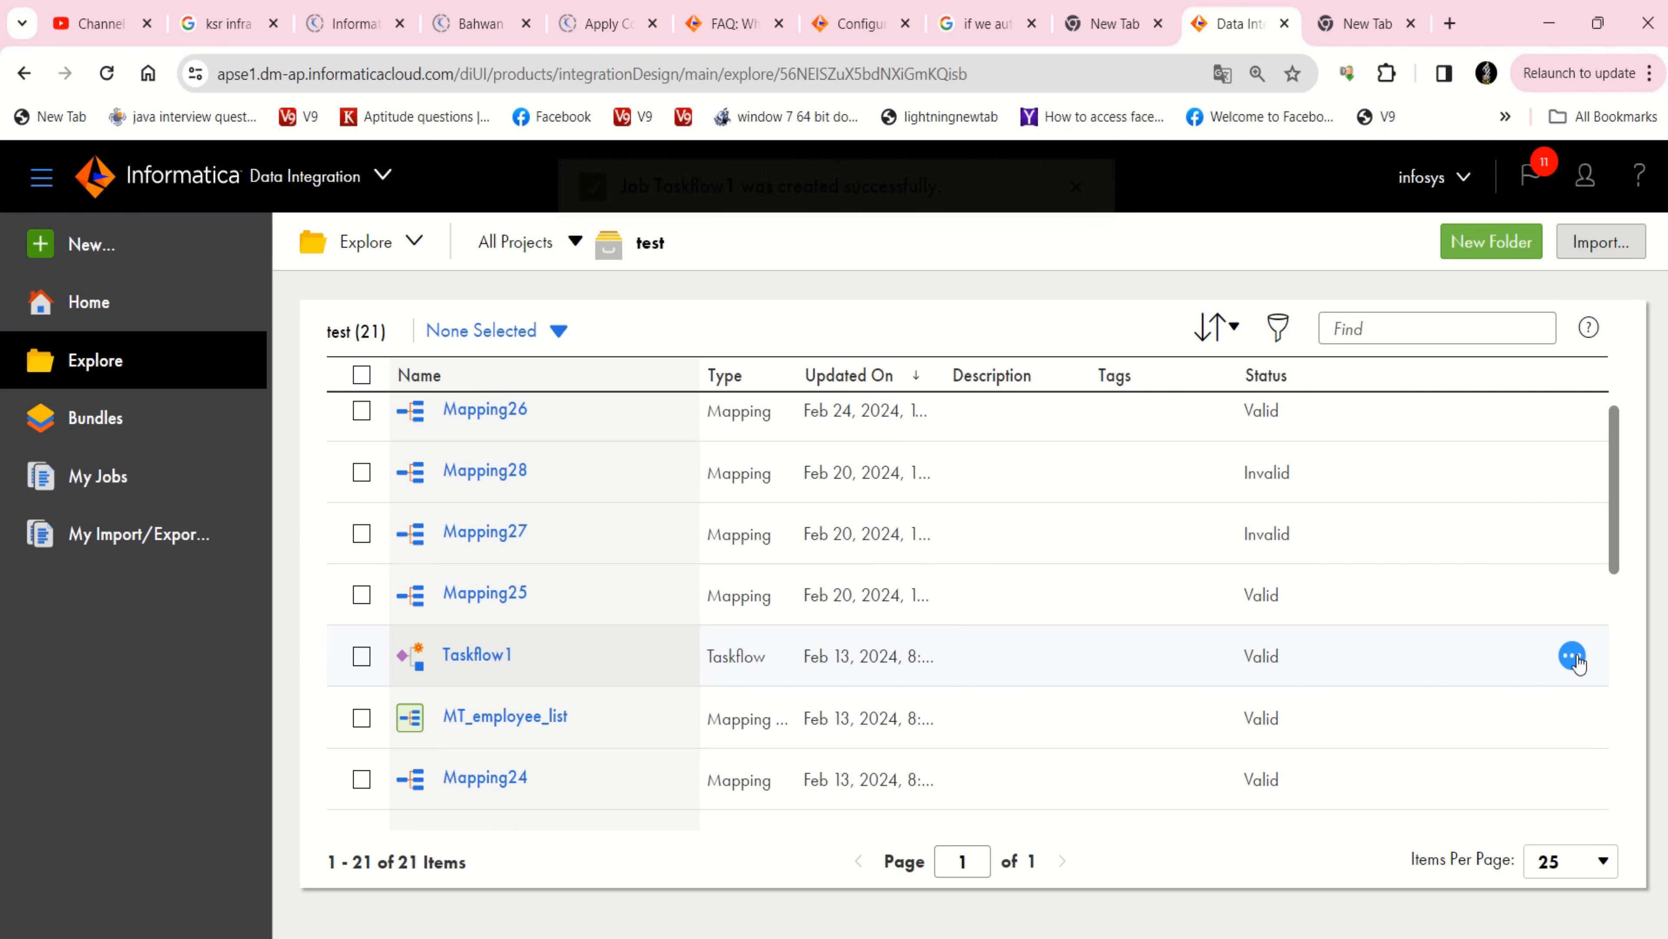
{"action": "left_click", "coordinate": [1570, 655]}
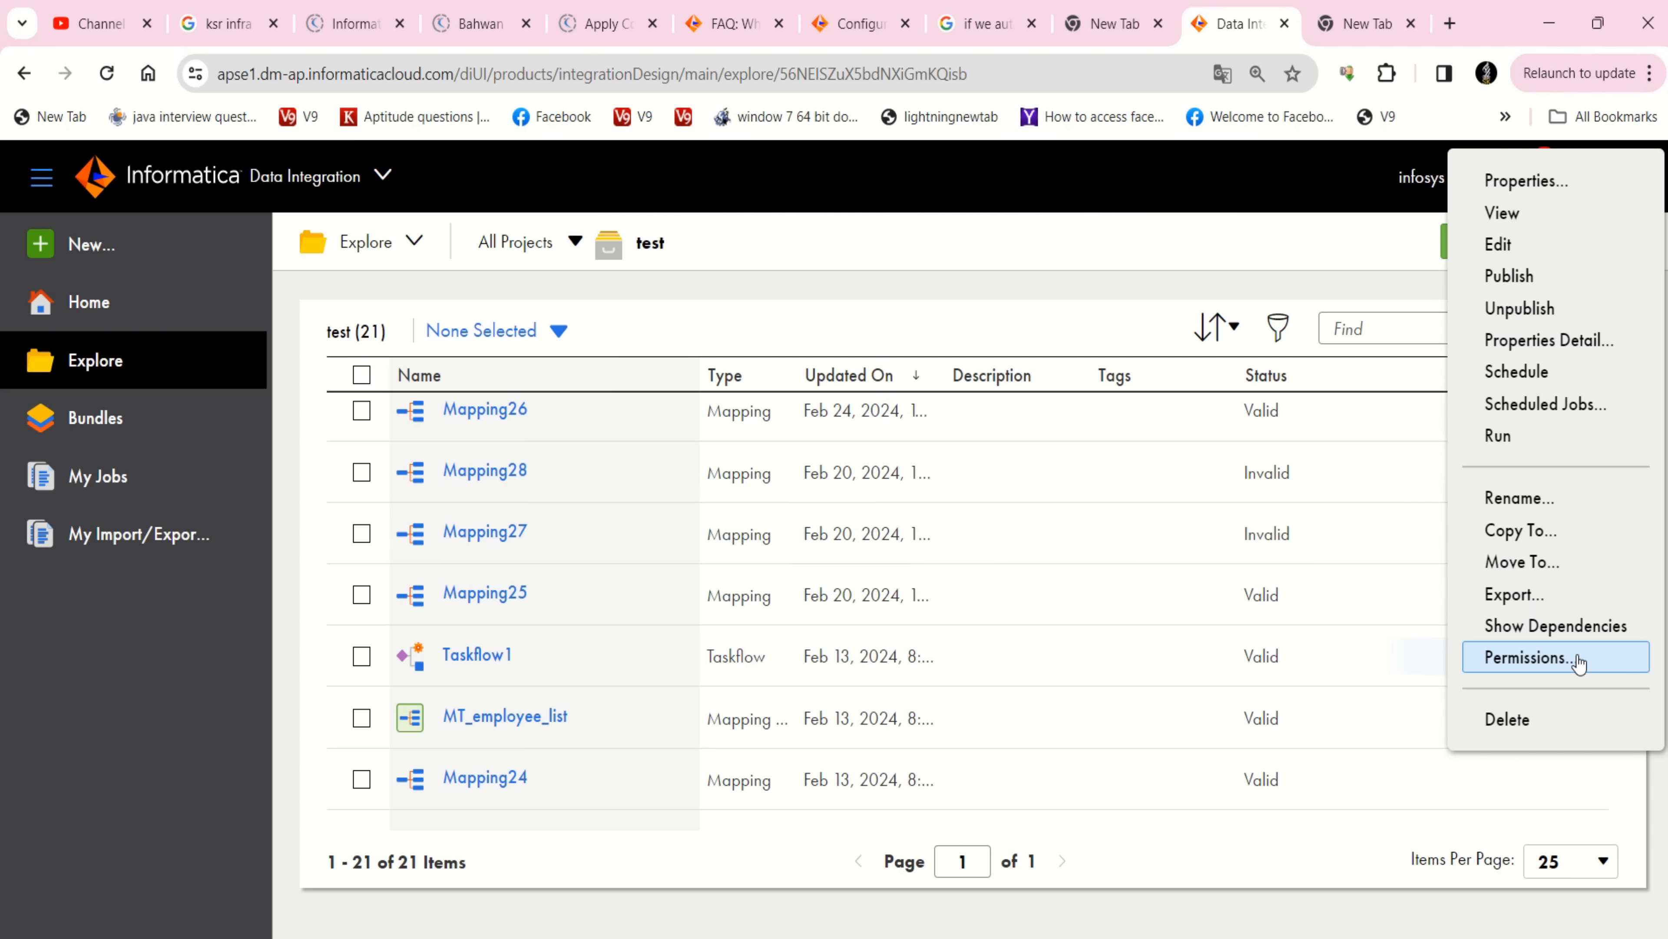
{"action": "left_click", "coordinate": [1534, 405]}
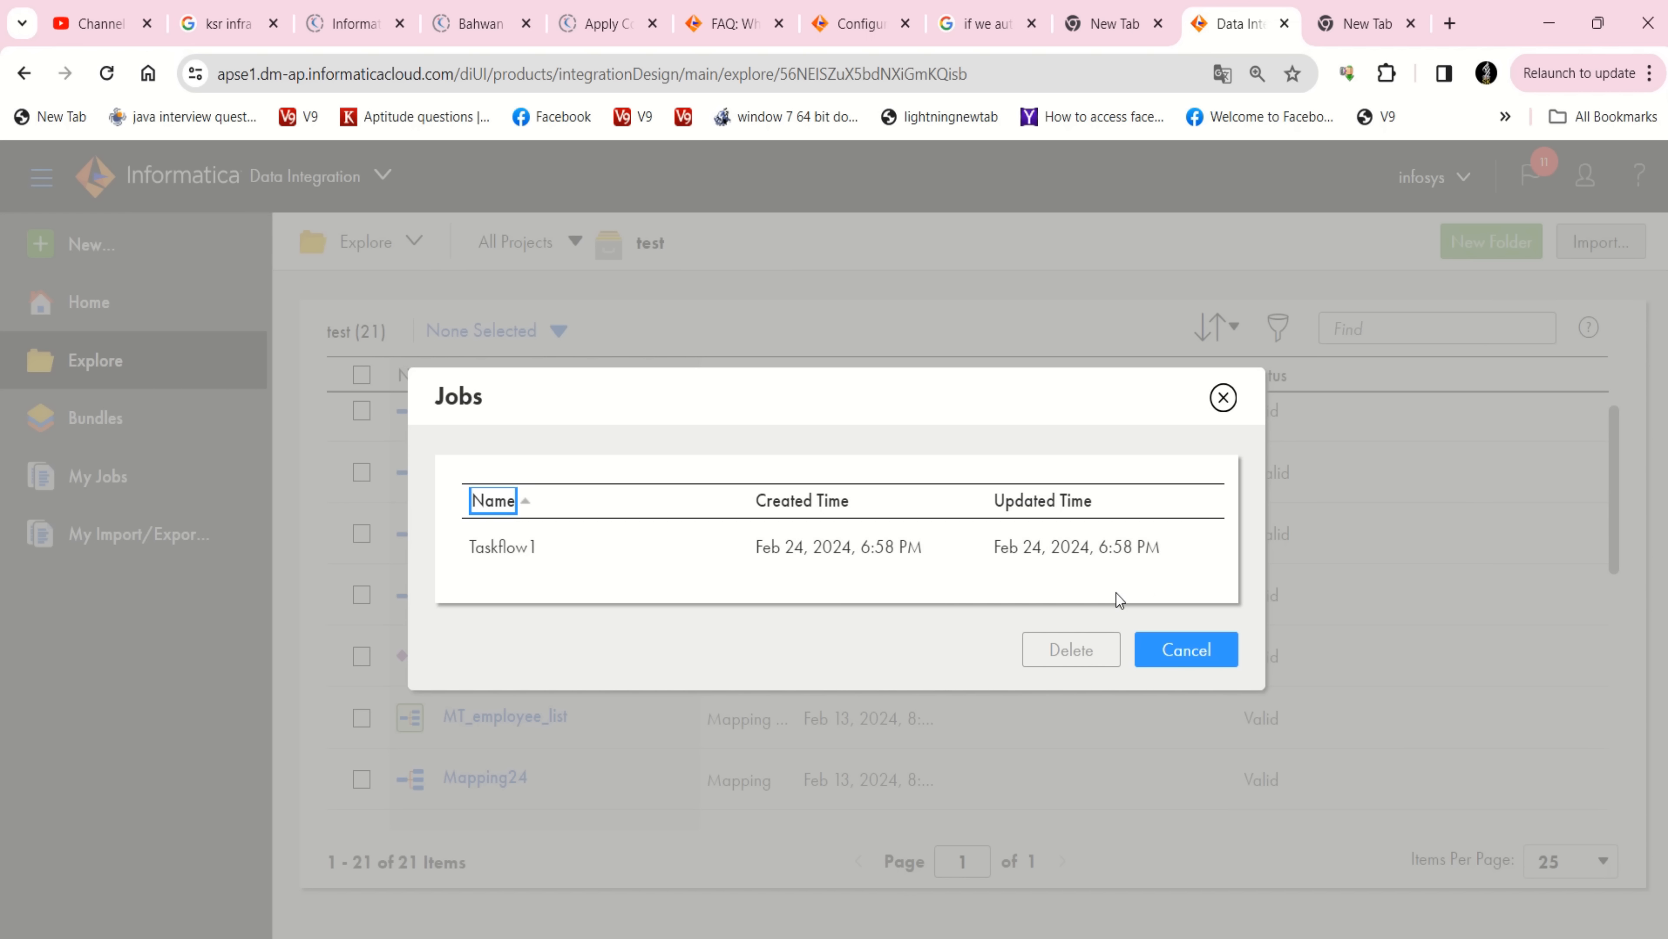
{"action": "left_click", "coordinate": [1221, 402]}
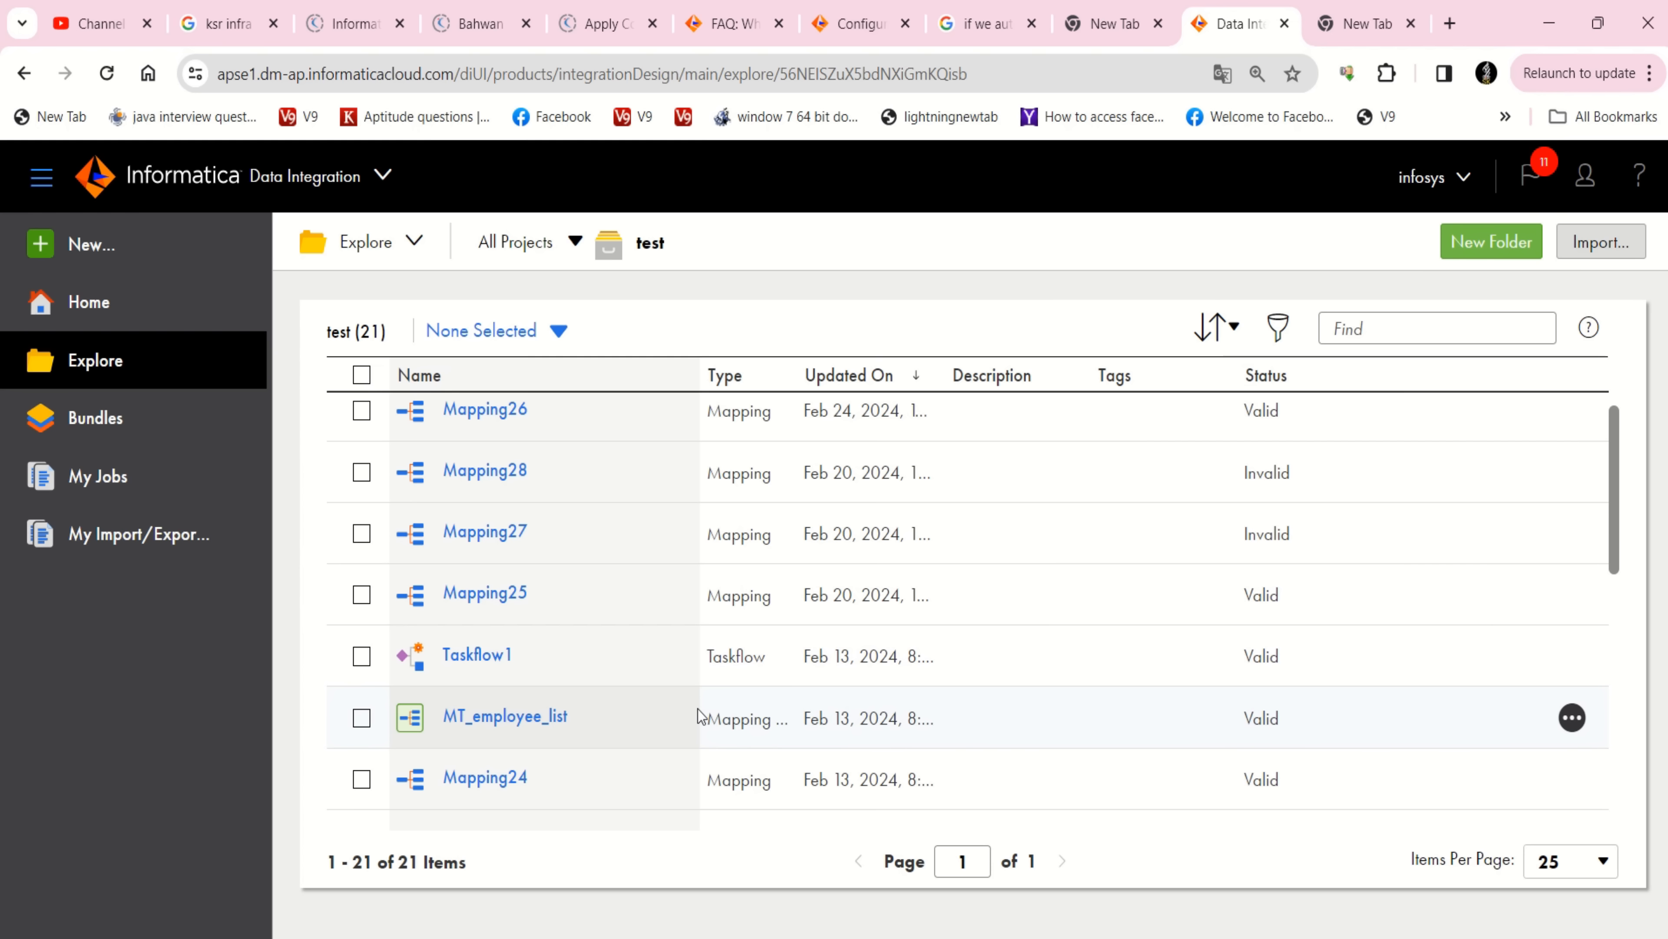
Open Taskflow2 from the test project, check the My Jobs list, and return to the project's assets
{"action": "scroll", "coordinate": [744, 650], "scroll_direction": "up", "scroll_amount": 2}
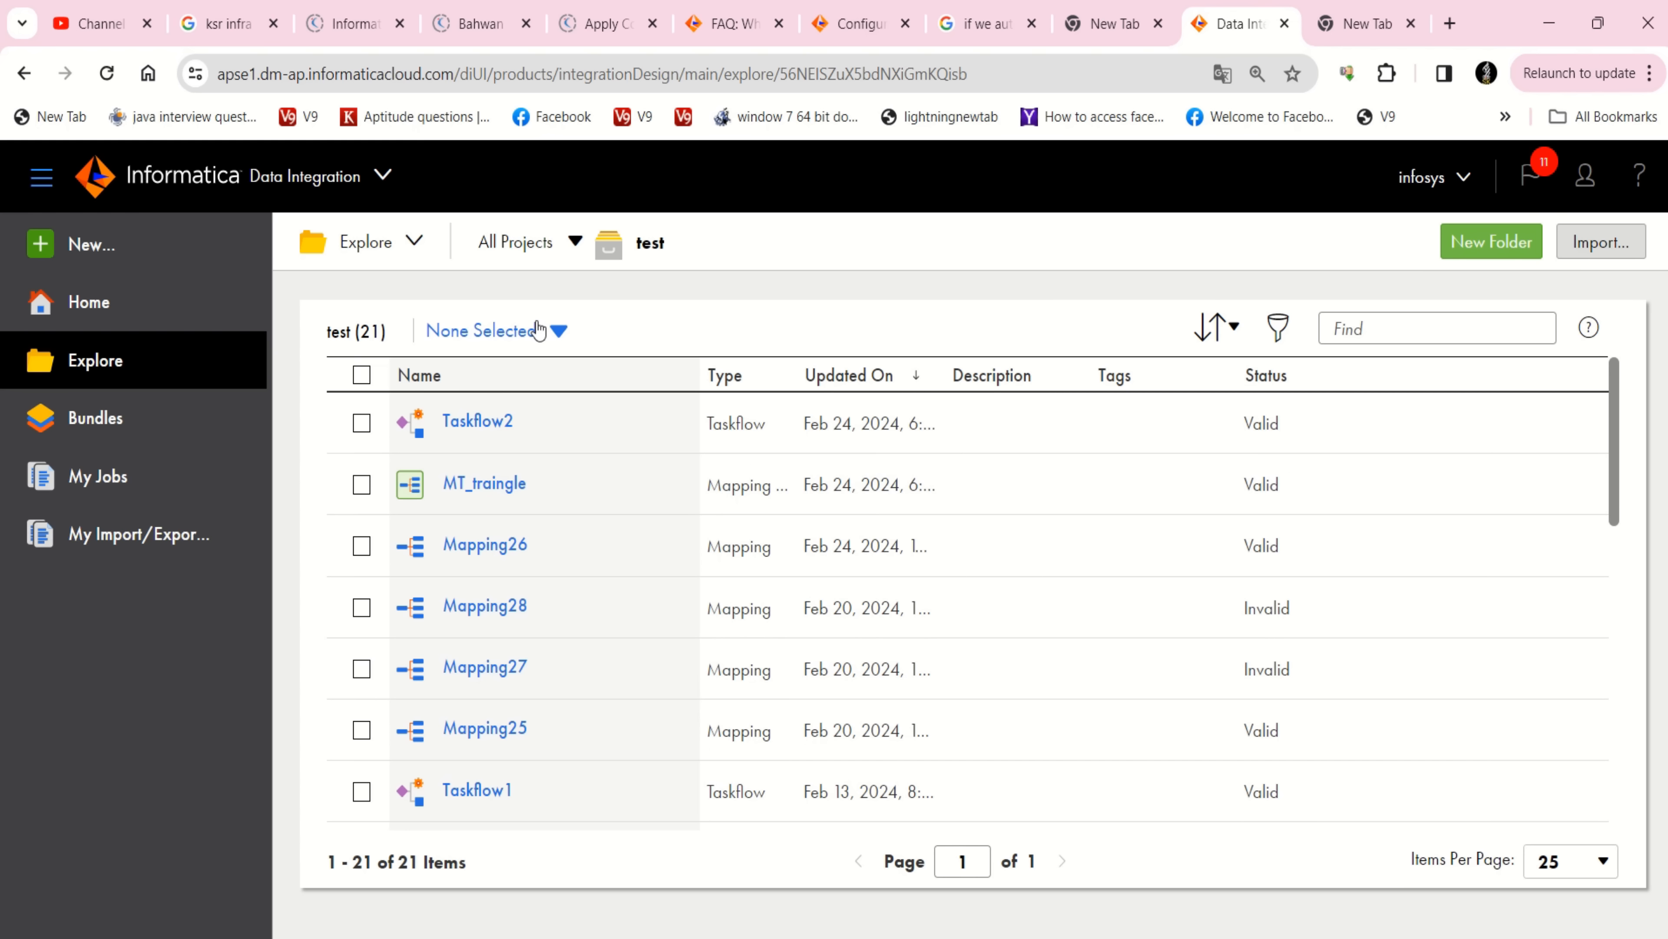
{"action": "left_click", "coordinate": [478, 421]}
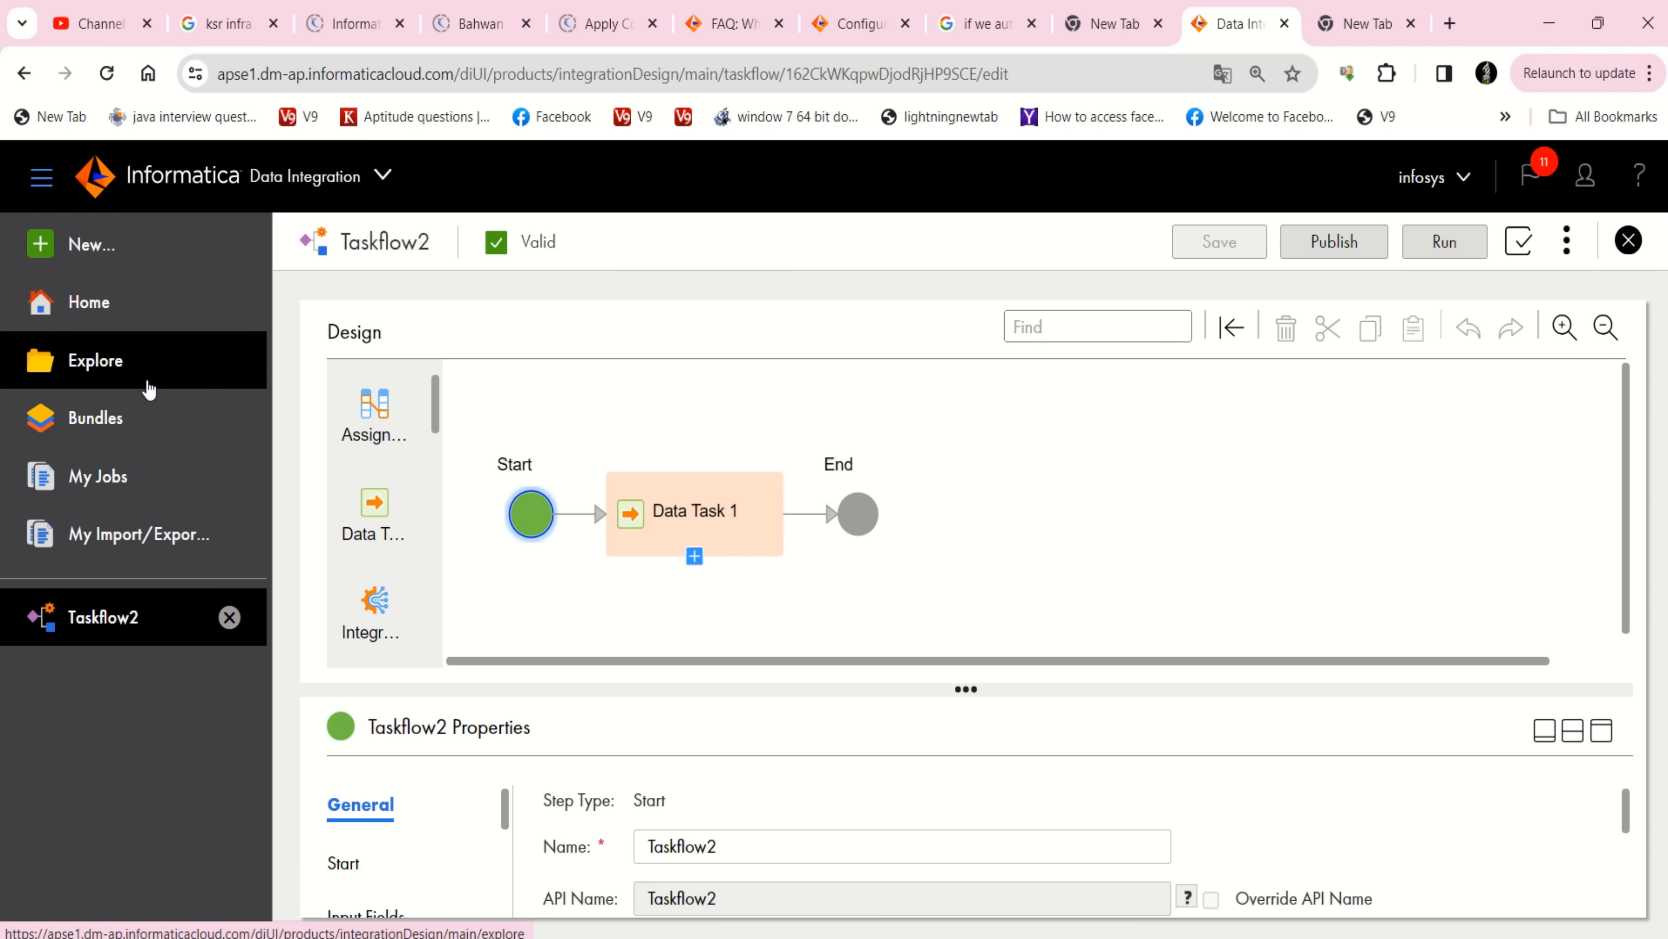
{"action": "left_click", "coordinate": [116, 479]}
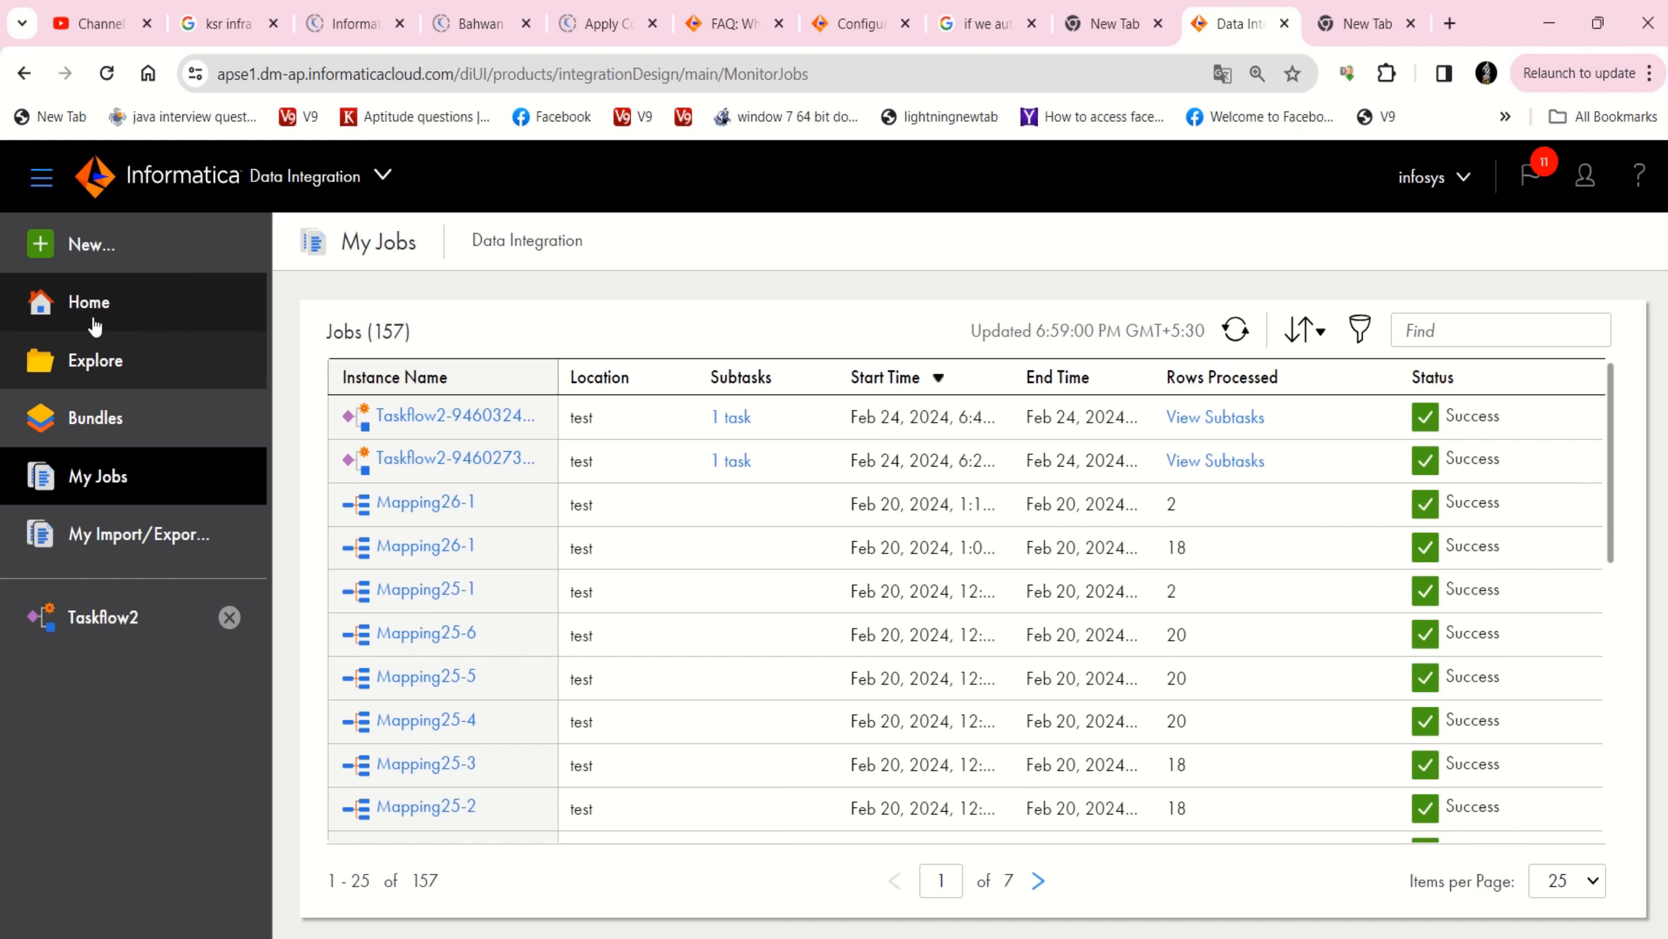
{"action": "left_click", "coordinate": [99, 418]}
{"action": "left_click", "coordinate": [96, 380]}
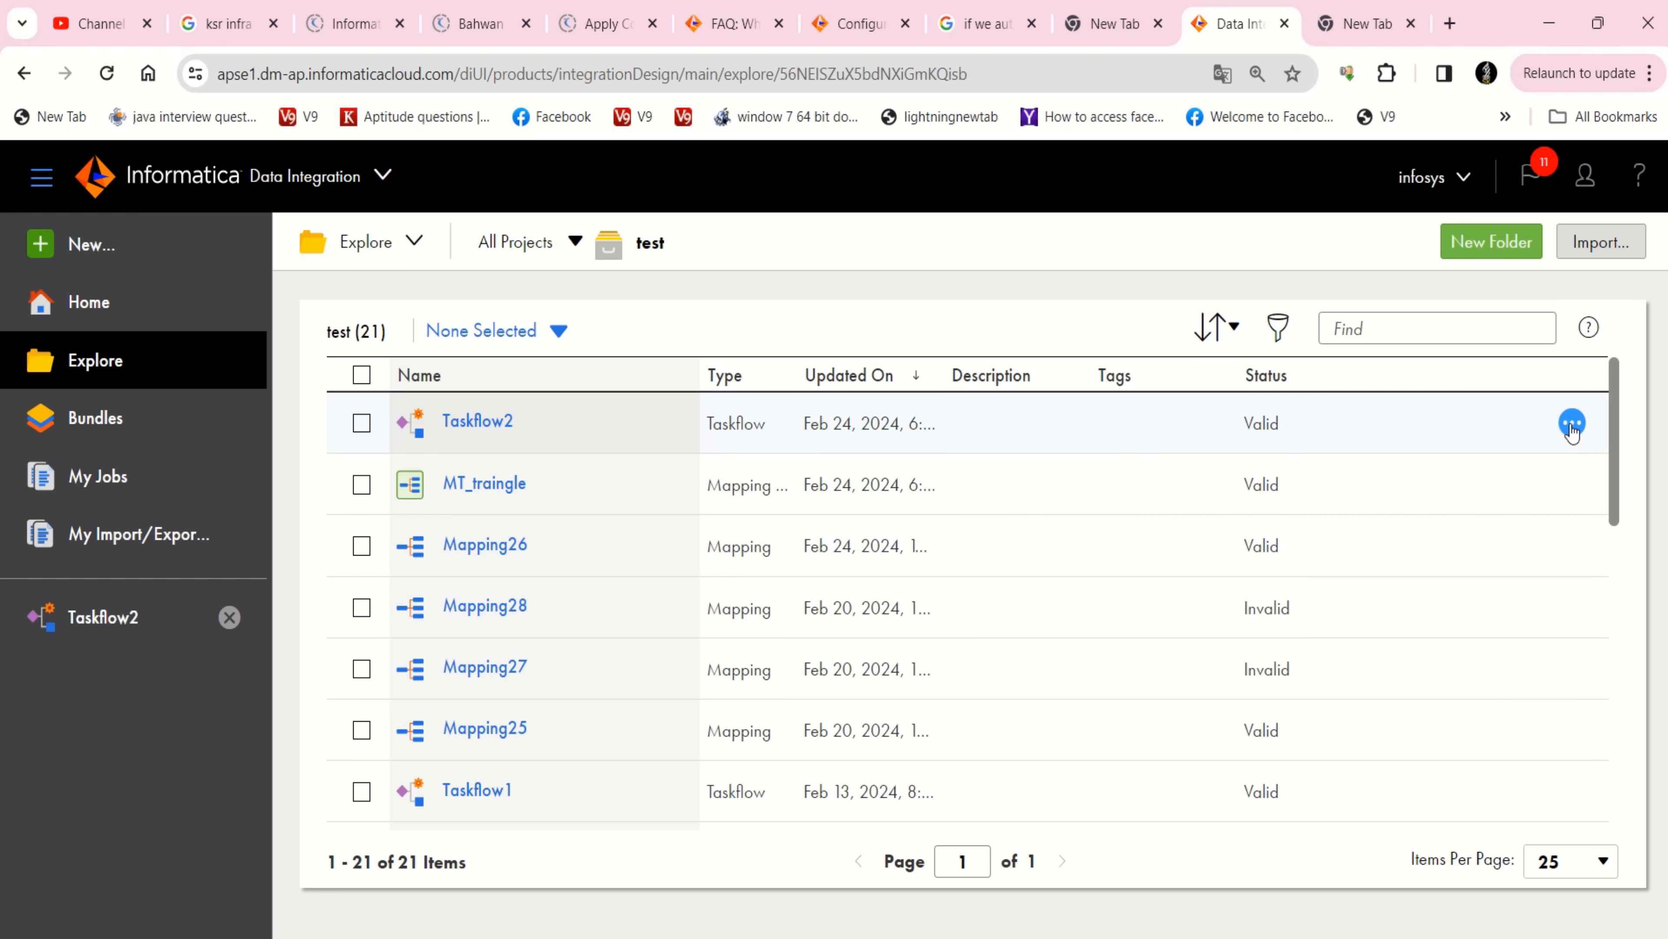
Start scheduling Taskflow2 and create a new schedule named my_schedule2, leaving its description empty
{"action": "left_click", "coordinate": [1573, 424]}
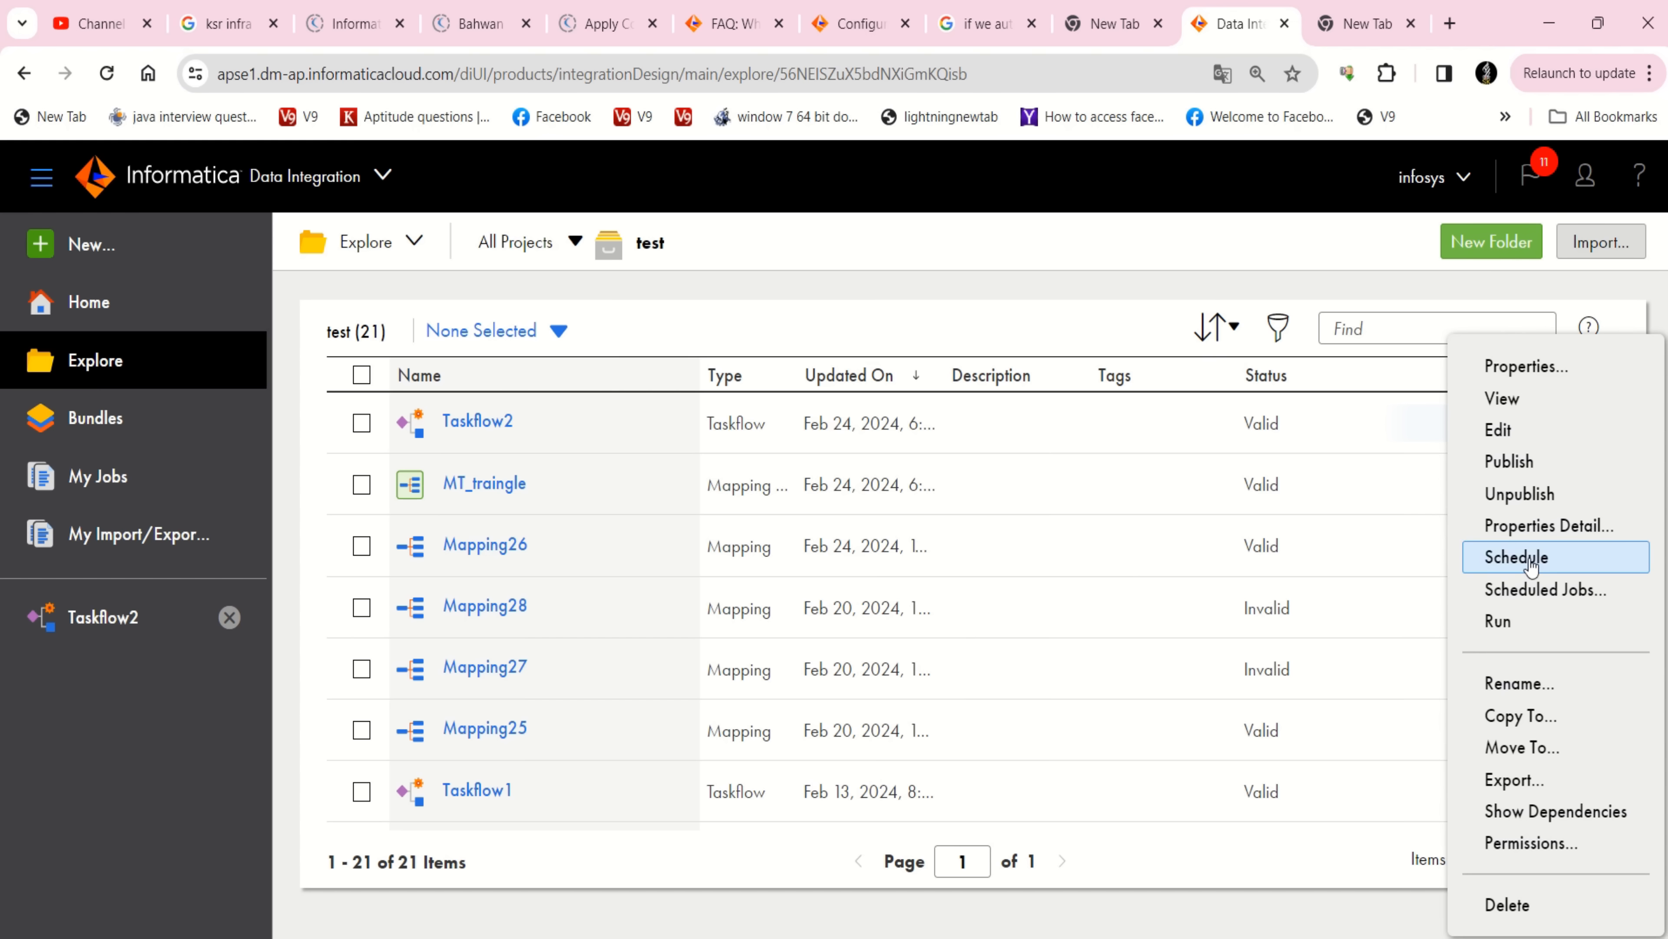
{"action": "left_click", "coordinate": [1517, 558]}
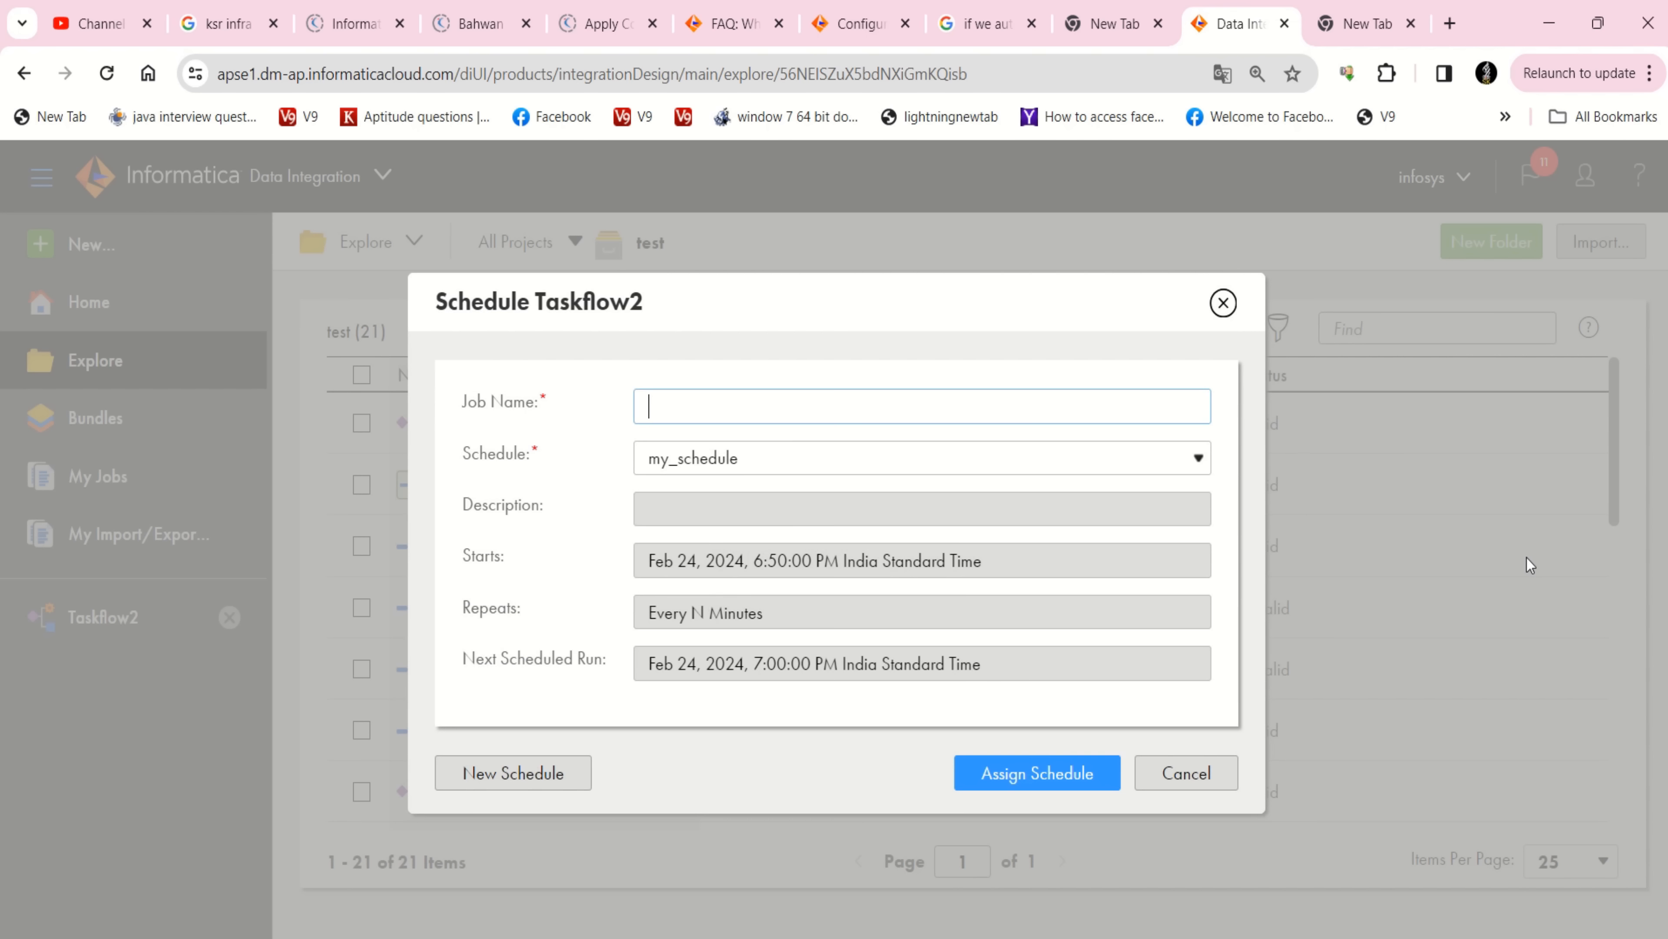
{"action": "left_click", "coordinate": [526, 773]}
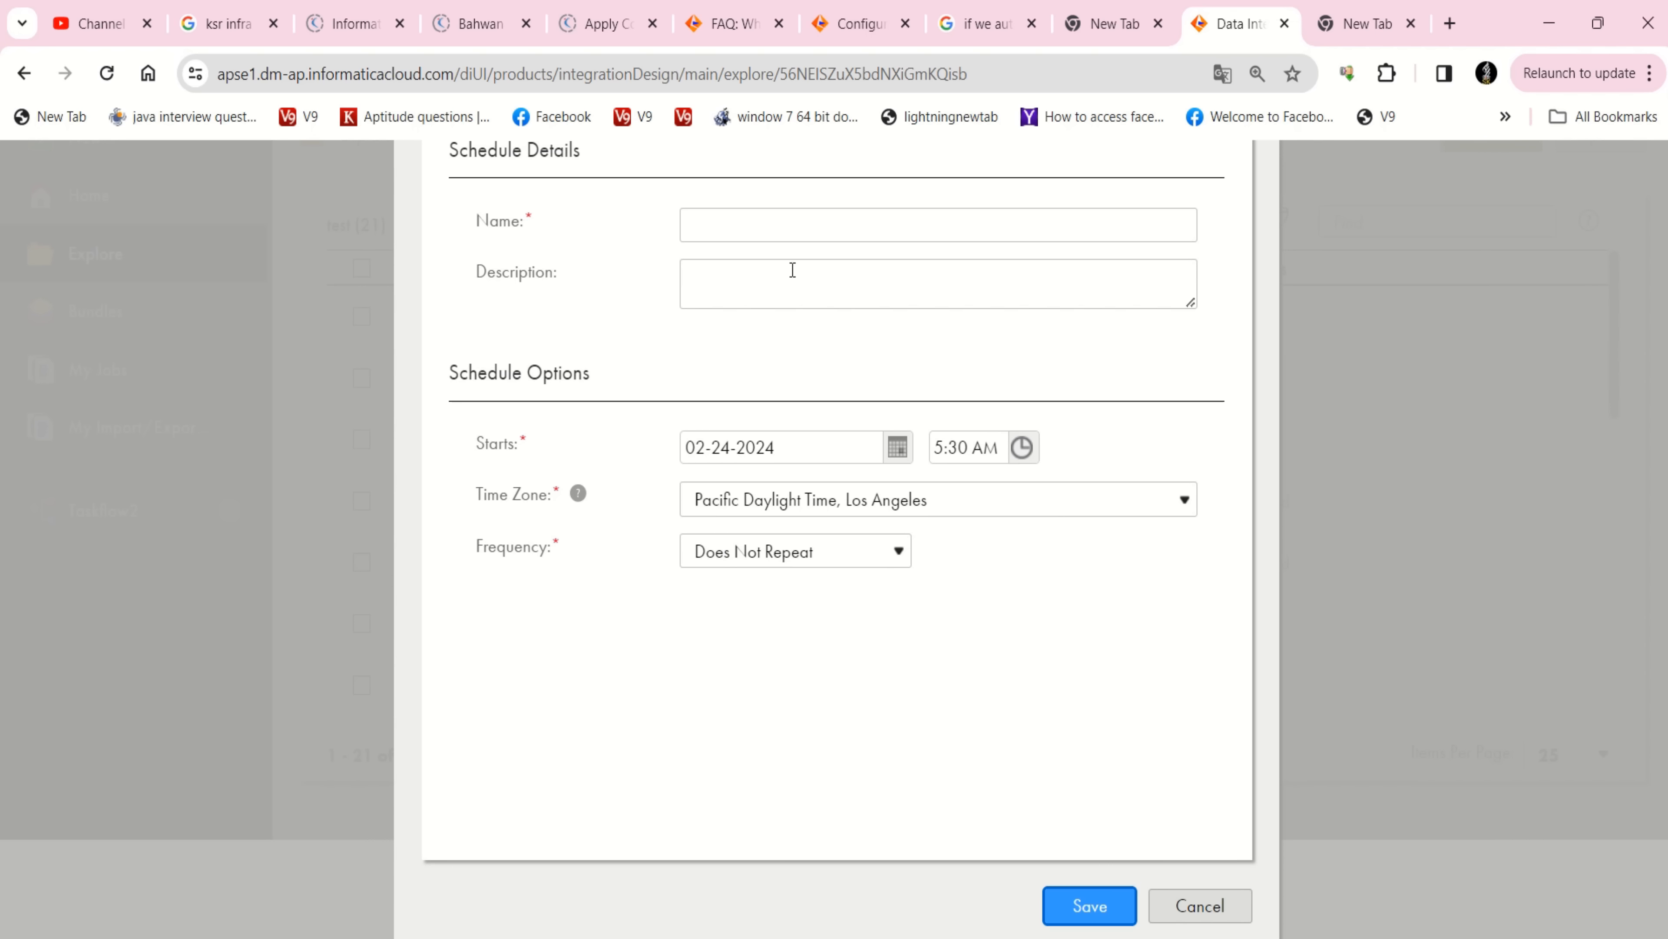
{"action": "left_click", "coordinate": [708, 229]}
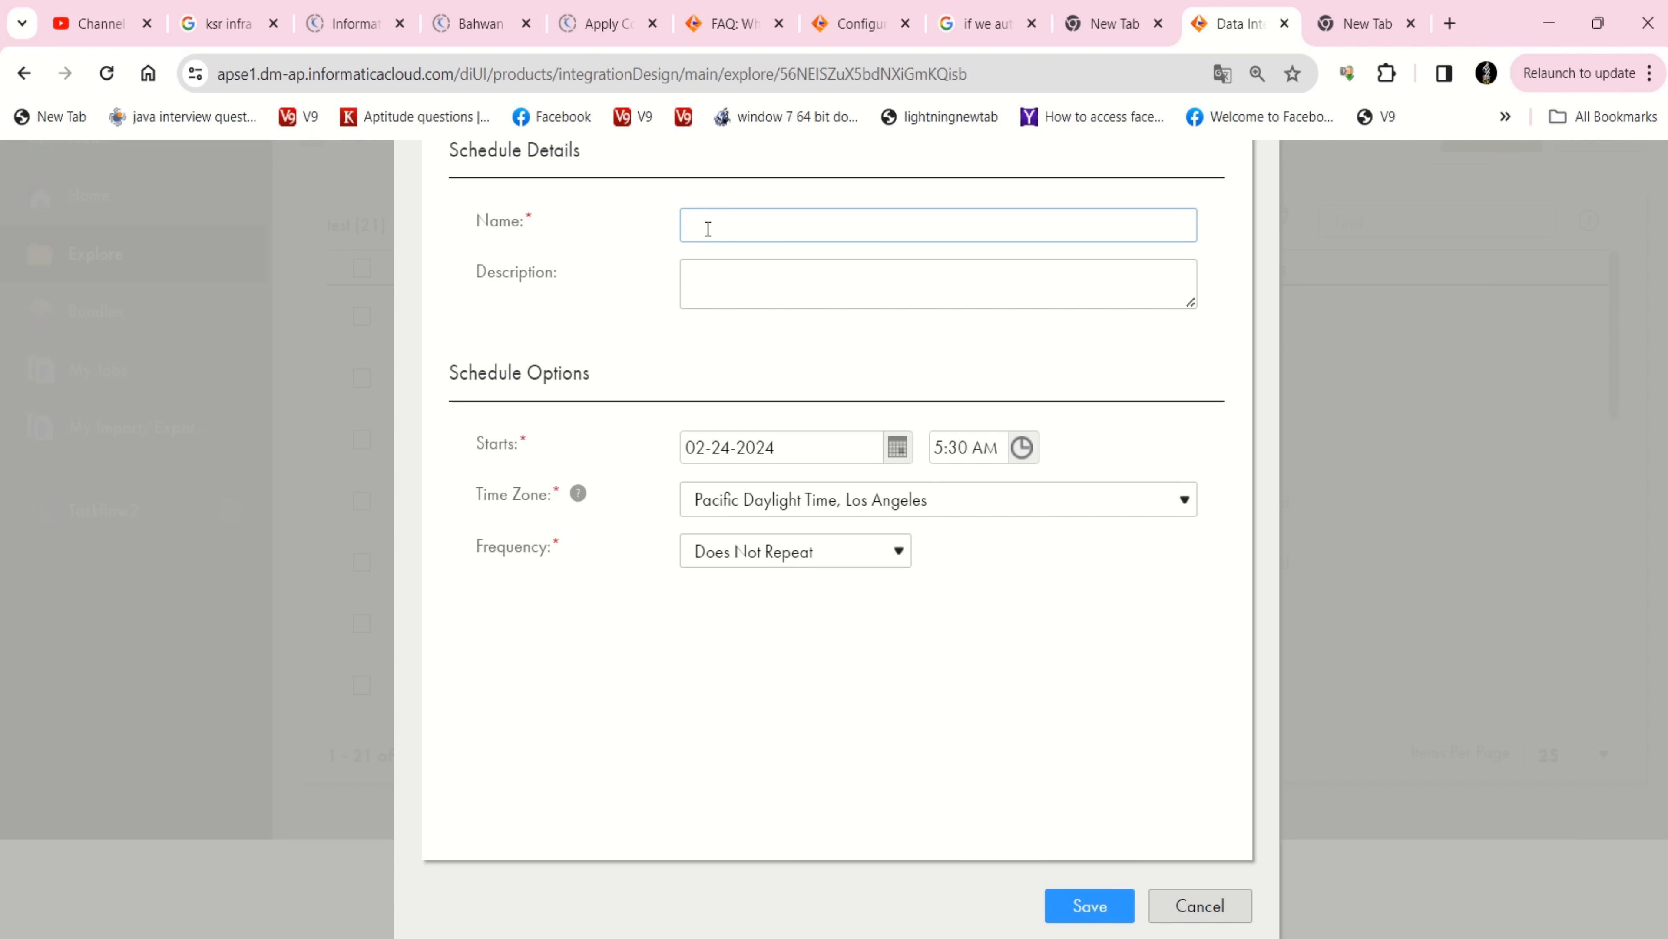
{"action": "key", "text": "BackSpace"}
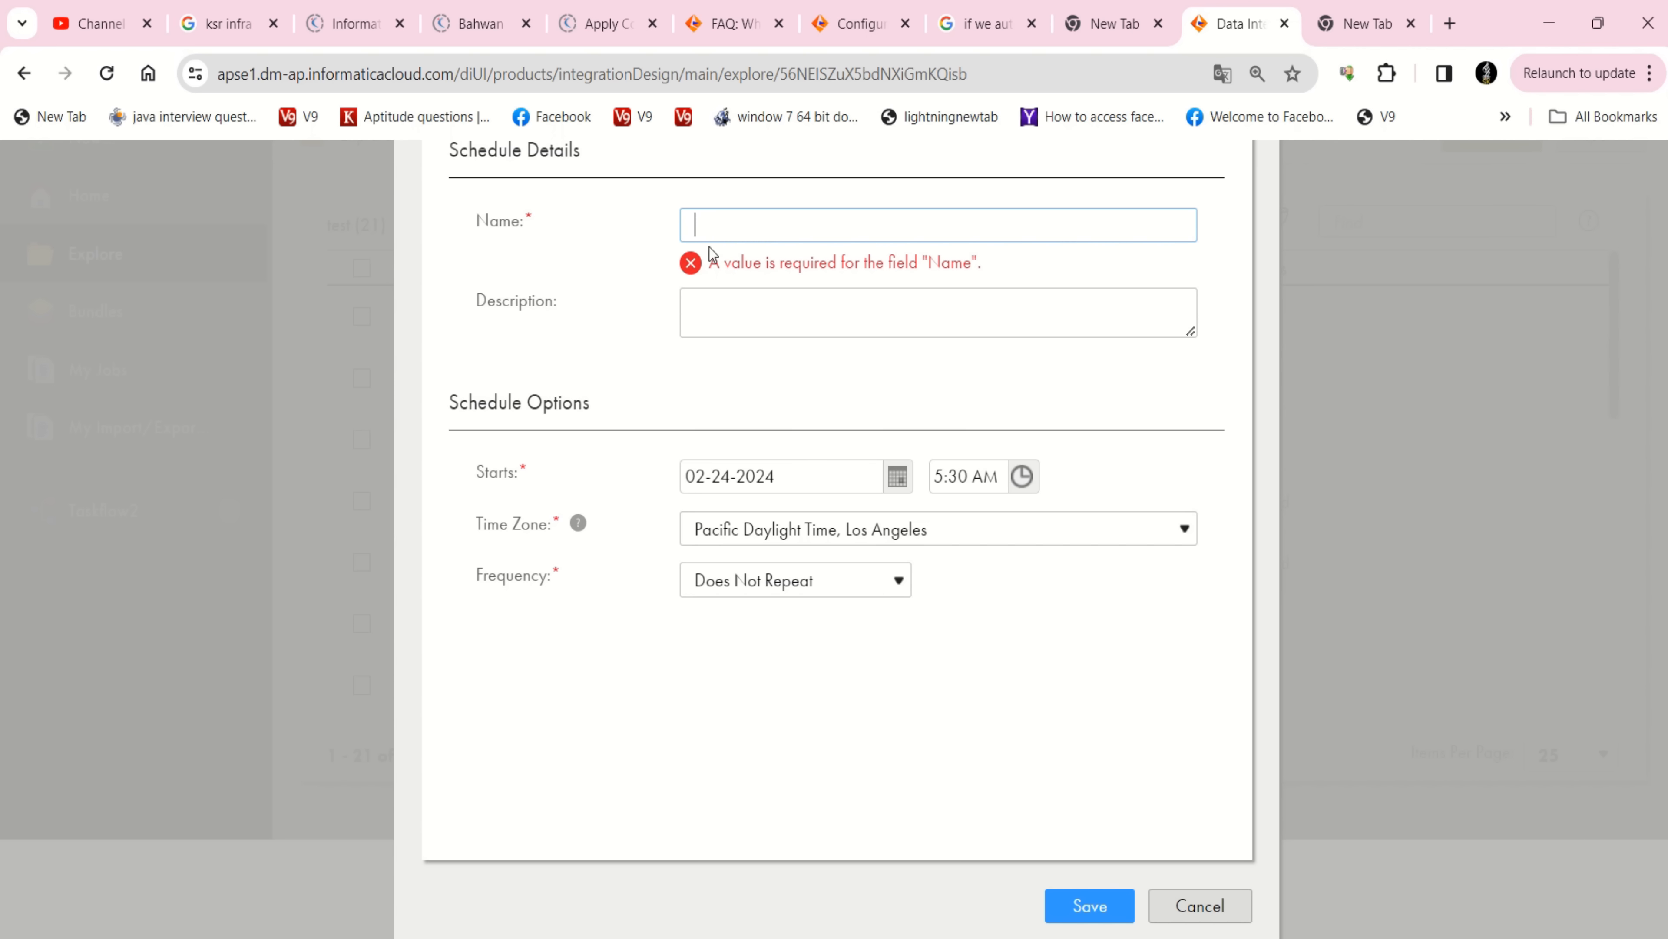
{"action": "type", "text": "my_schedule2"}
{"action": "left_click", "coordinate": [776, 296]}
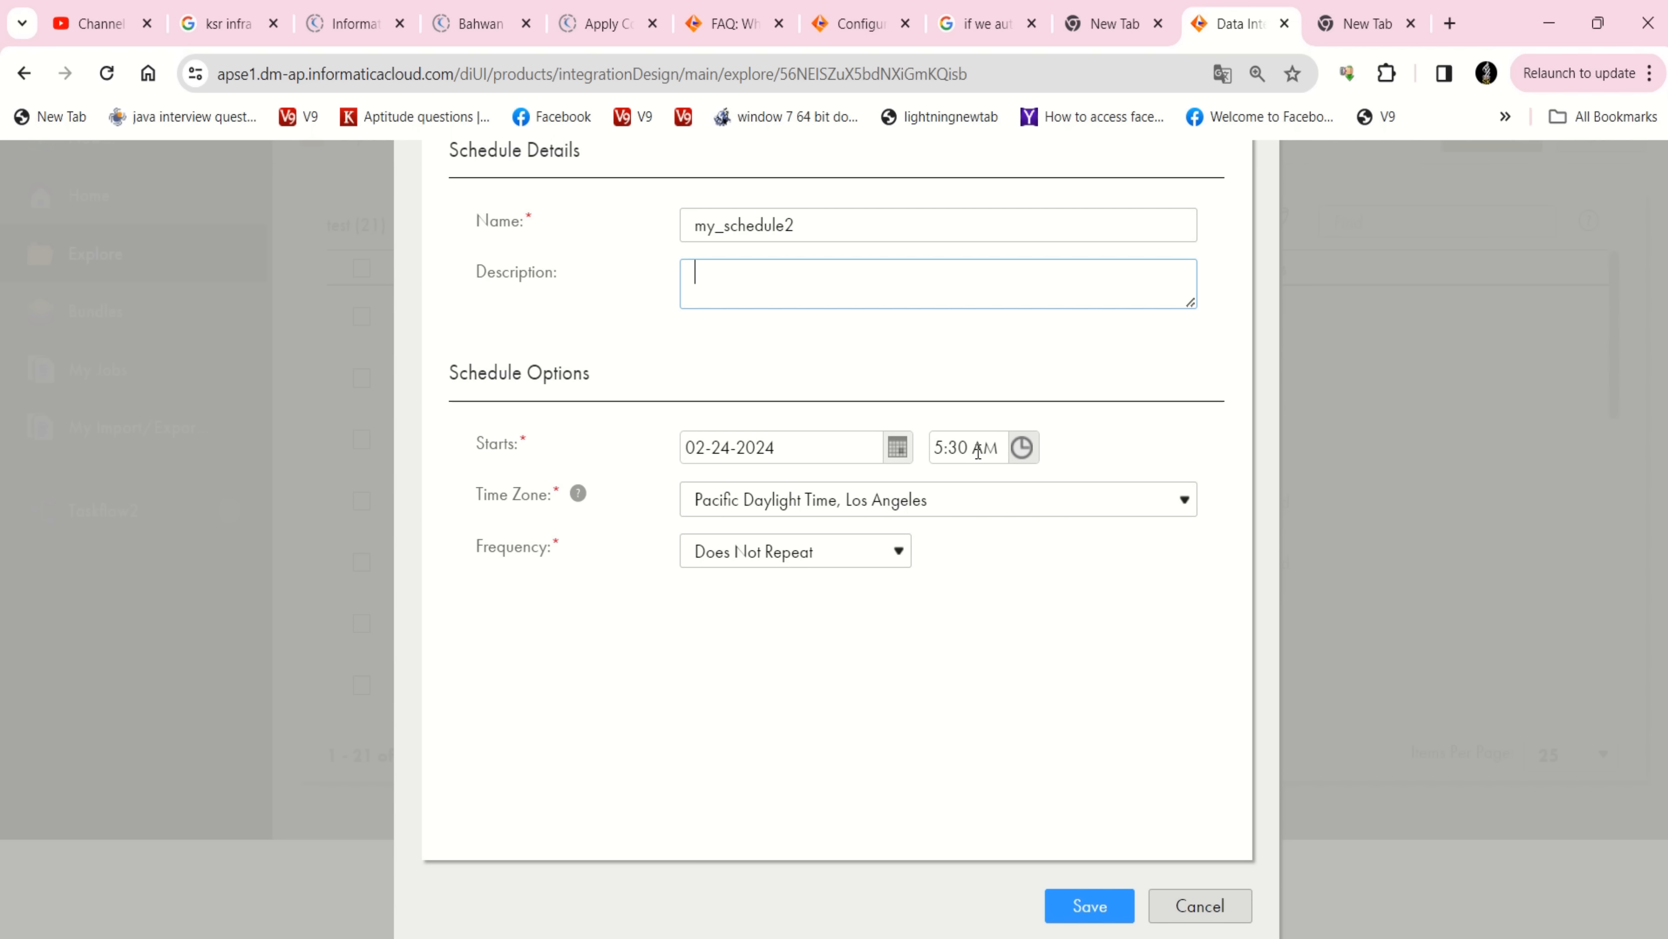
Set the time zone of my_schedule2 to Indian Standard Time, Bombay, Delhi
{"action": "left_click", "coordinate": [952, 502]}
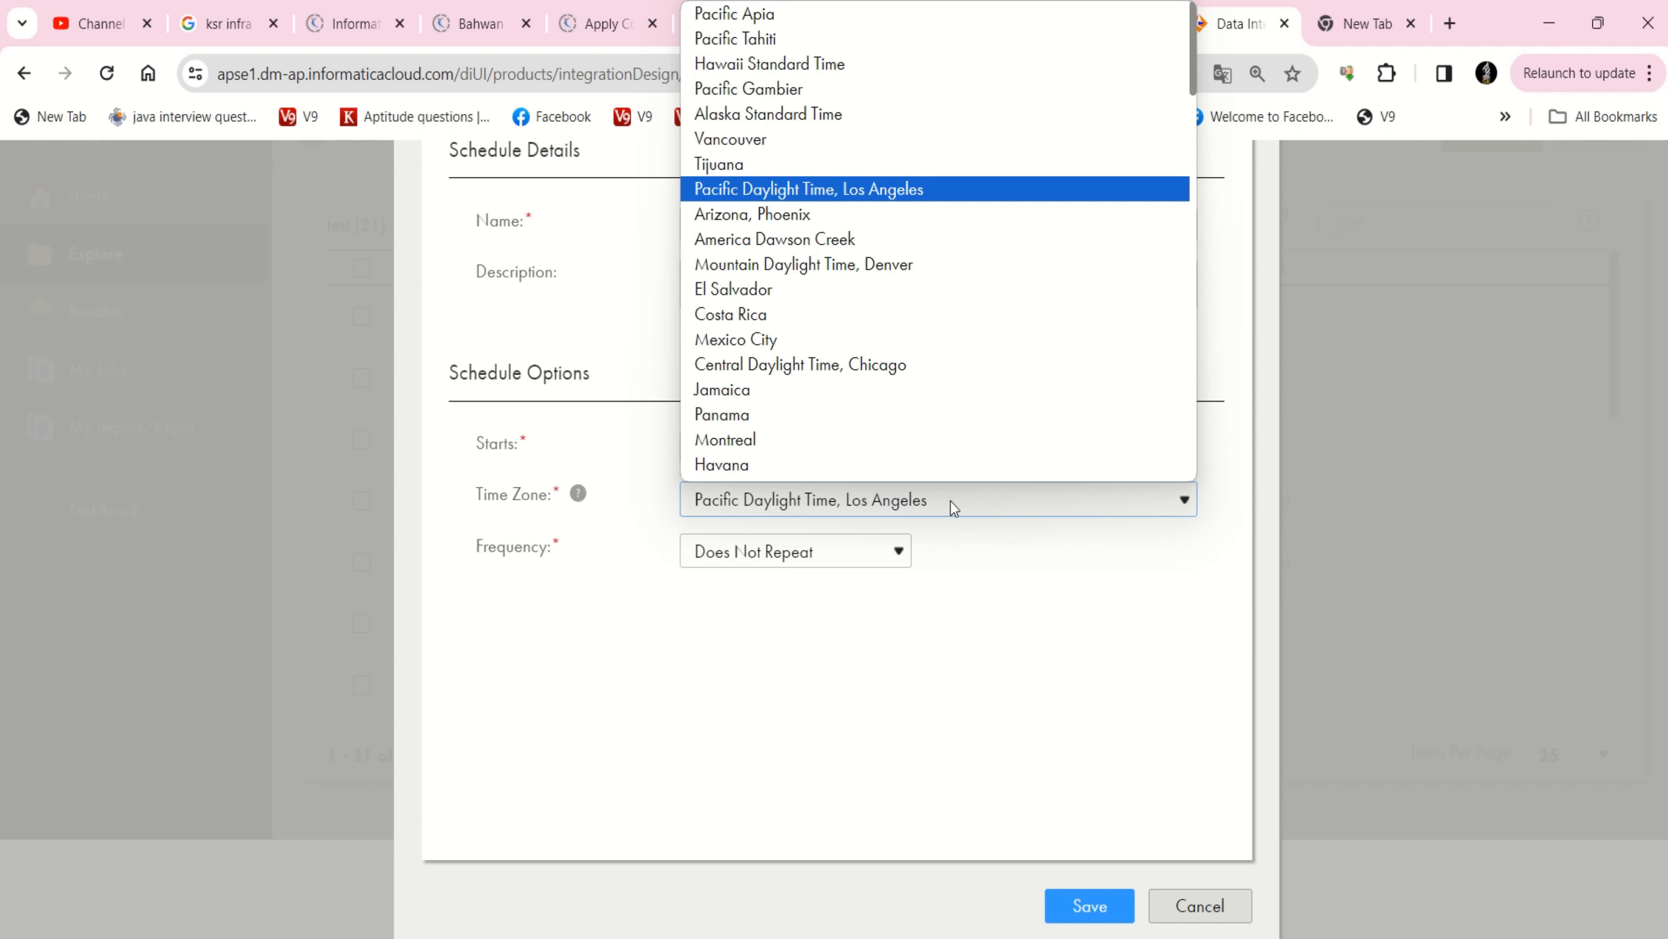
{"action": "left_click", "coordinate": [954, 508]}
{"action": "left_click", "coordinate": [953, 506]}
{"action": "scroll", "coordinate": [880, 291], "scroll_direction": "down", "scroll_amount": 6}
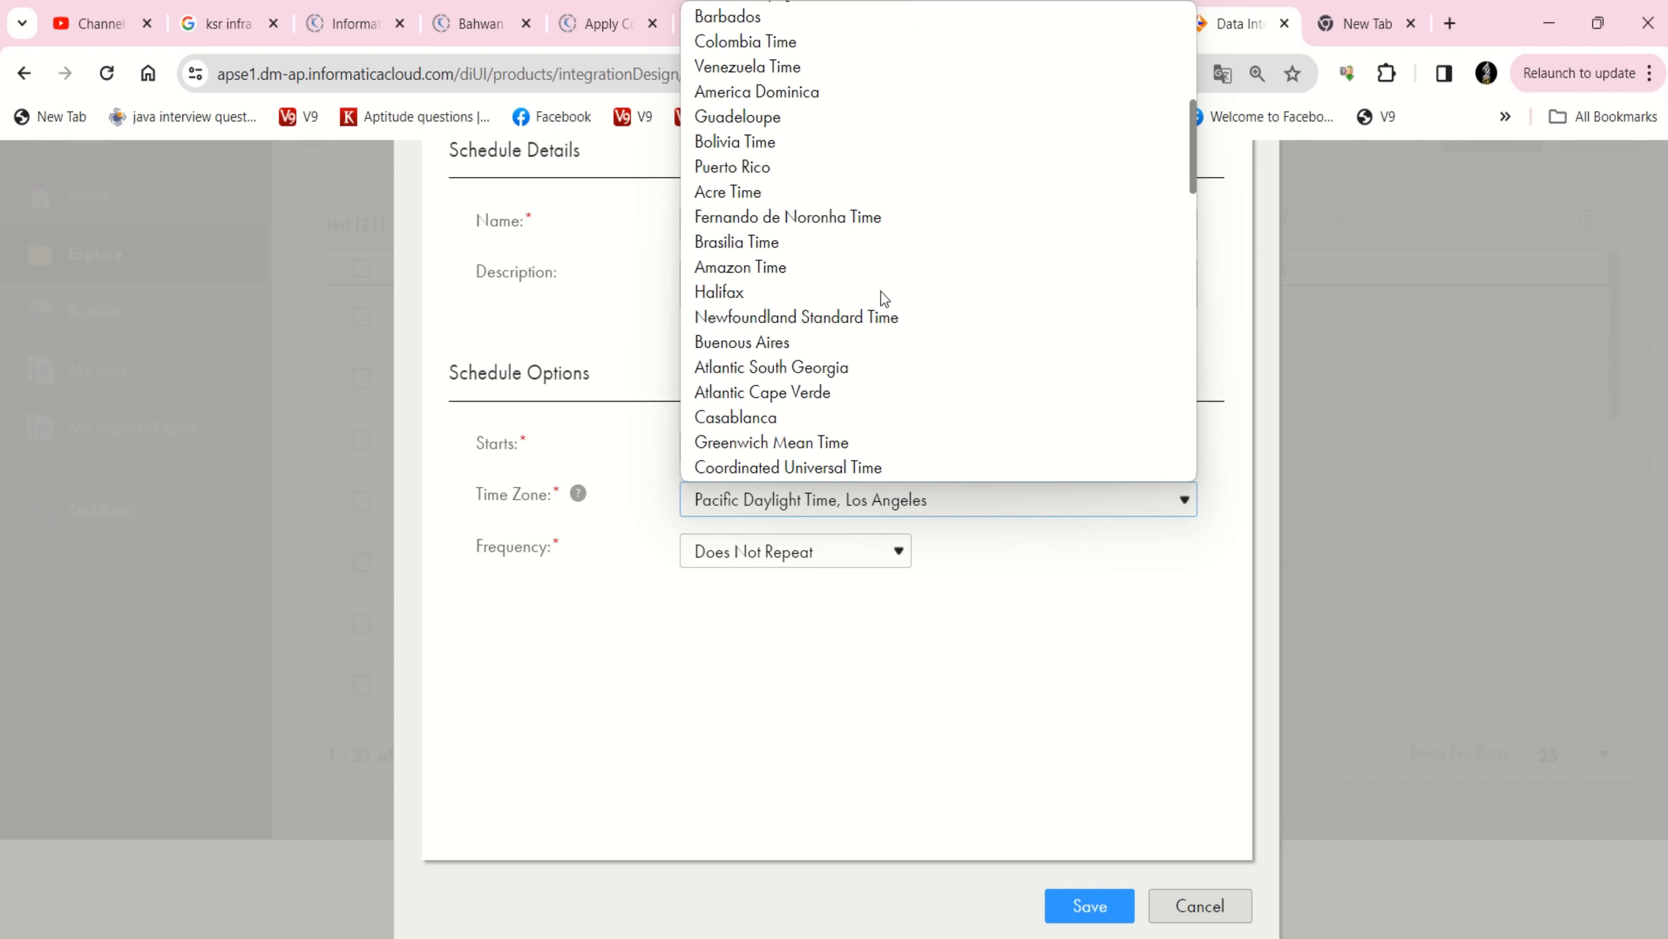
{"action": "scroll", "coordinate": [880, 291], "scroll_direction": "up", "scroll_amount": 6}
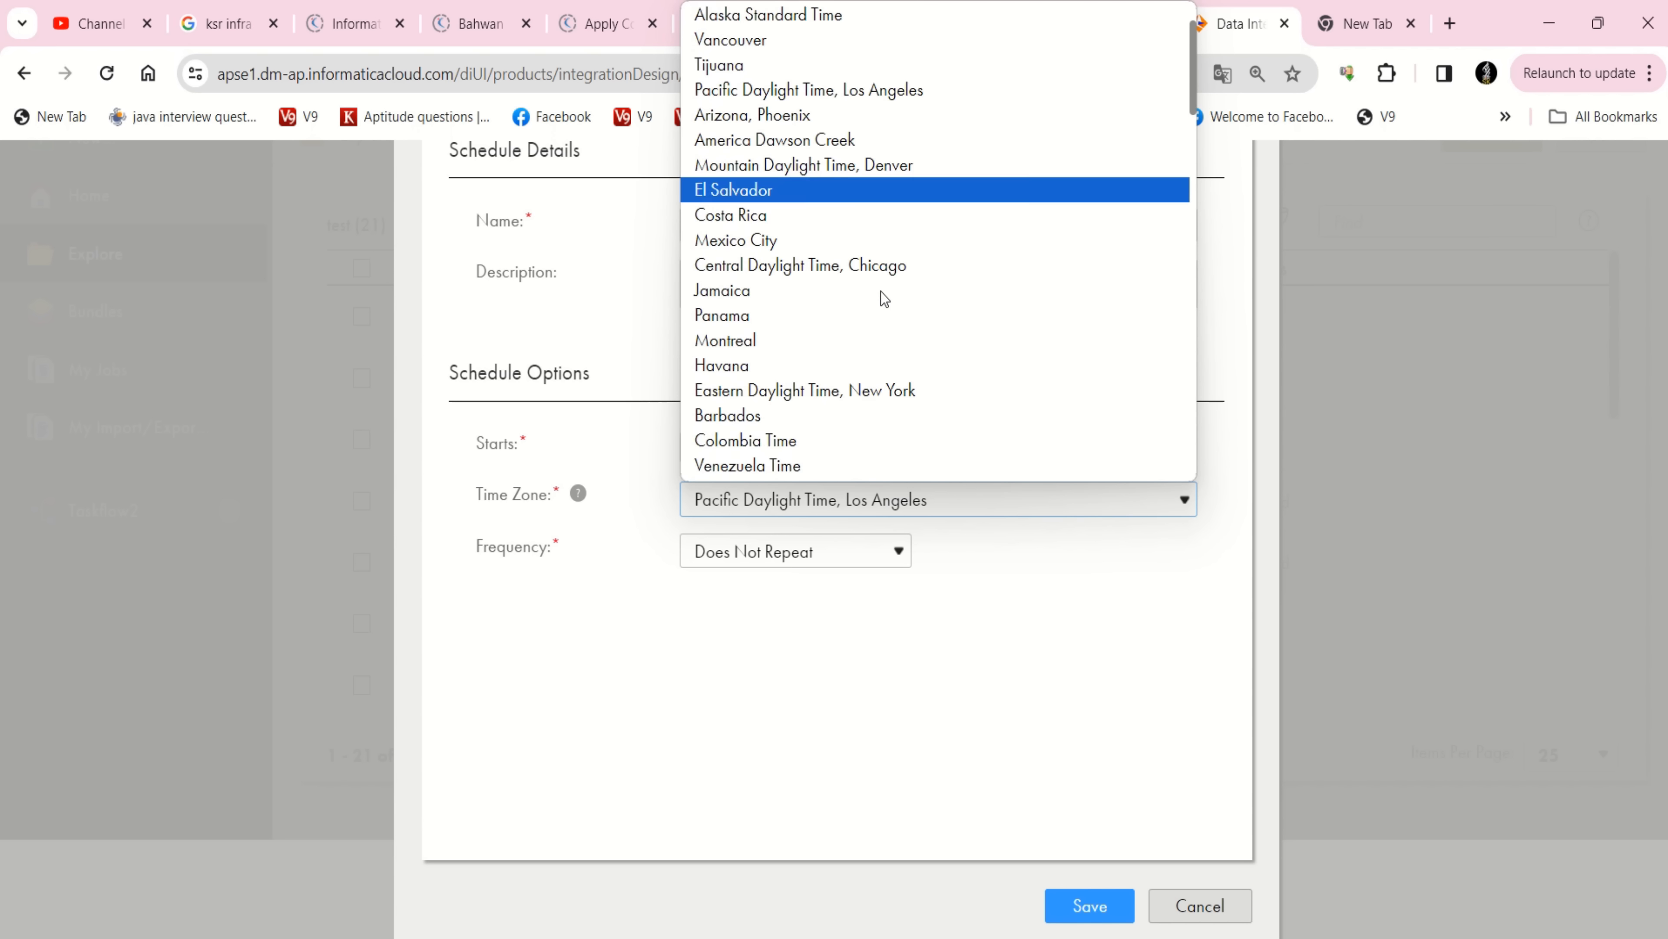
{"action": "scroll", "coordinate": [881, 291], "scroll_direction": "down", "scroll_amount": 13}
{"action": "scroll", "coordinate": [880, 291], "scroll_direction": "down", "scroll_amount": 1}
{"action": "key", "text": "i"}
{"action": "key", "text": "i"}
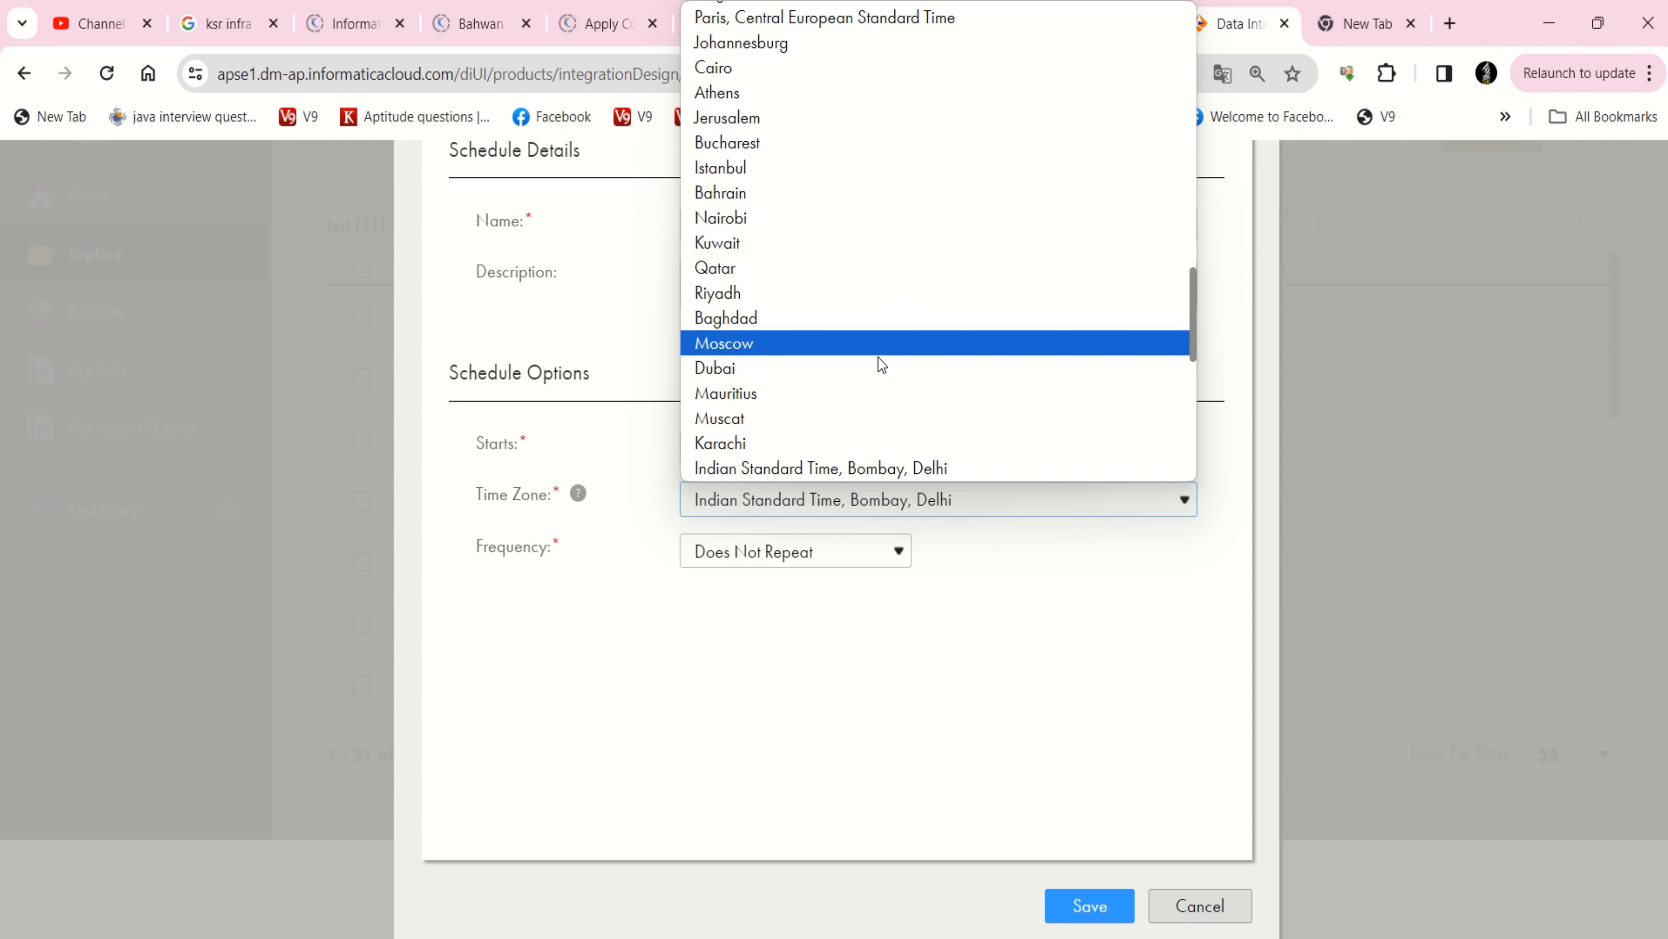
{"action": "left_click", "coordinate": [876, 468]}
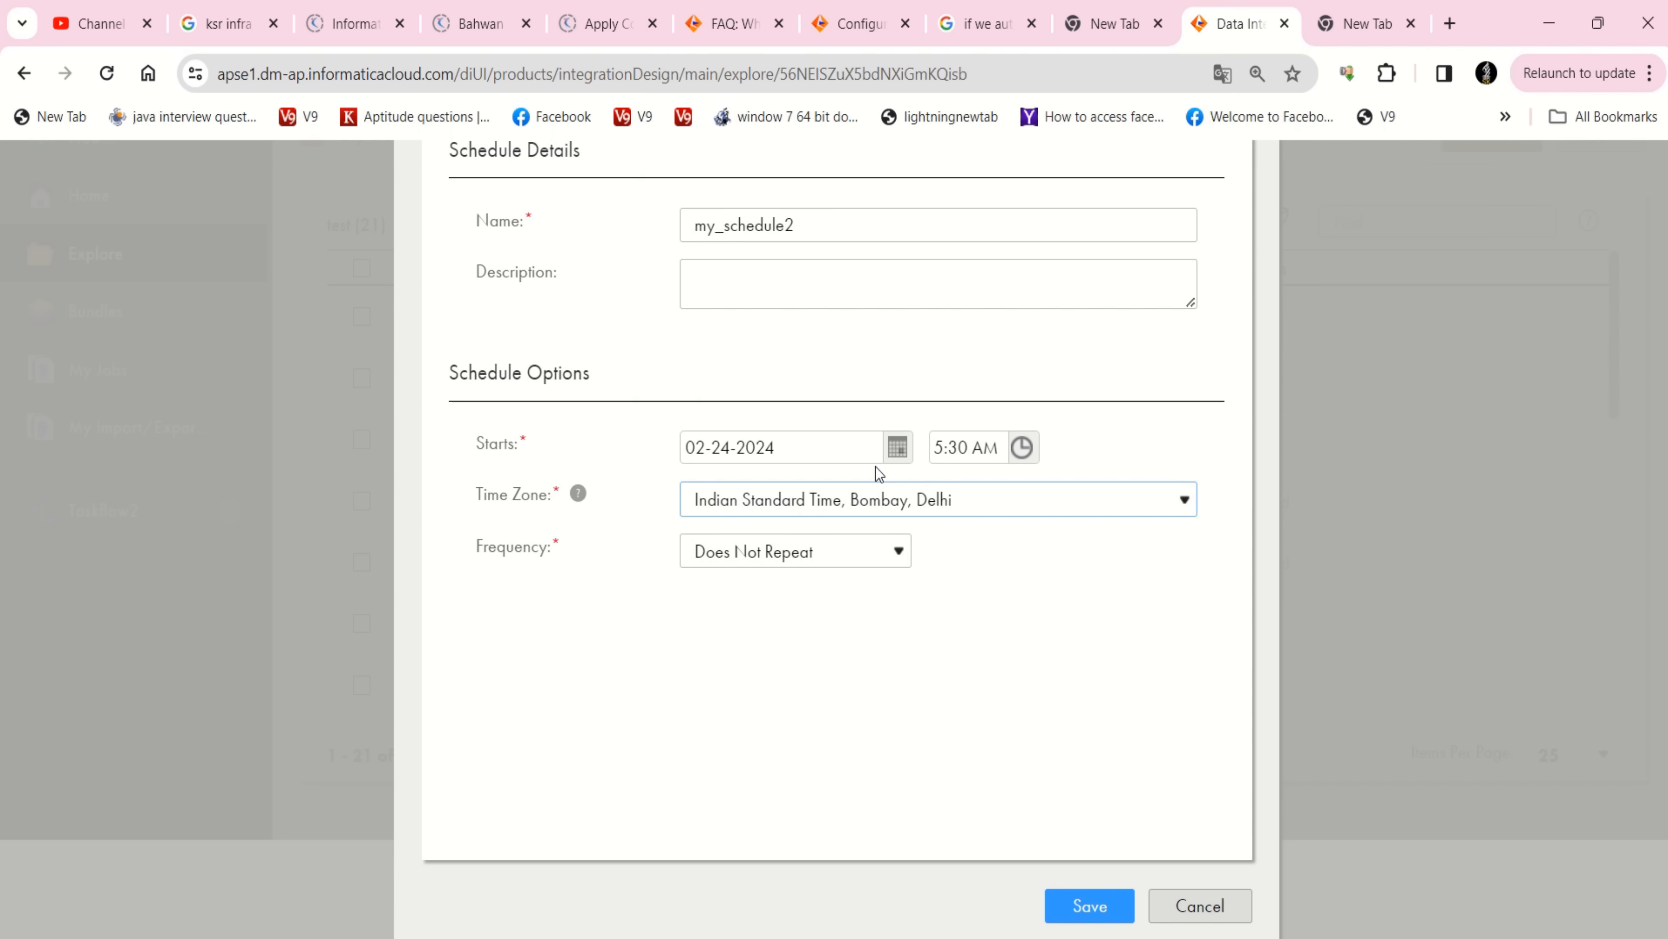
Set the frequency to Every n Minutes and leave only Saturday selected as an effective day
{"action": "left_click", "coordinate": [878, 555]}
{"action": "left_click", "coordinate": [811, 618]}
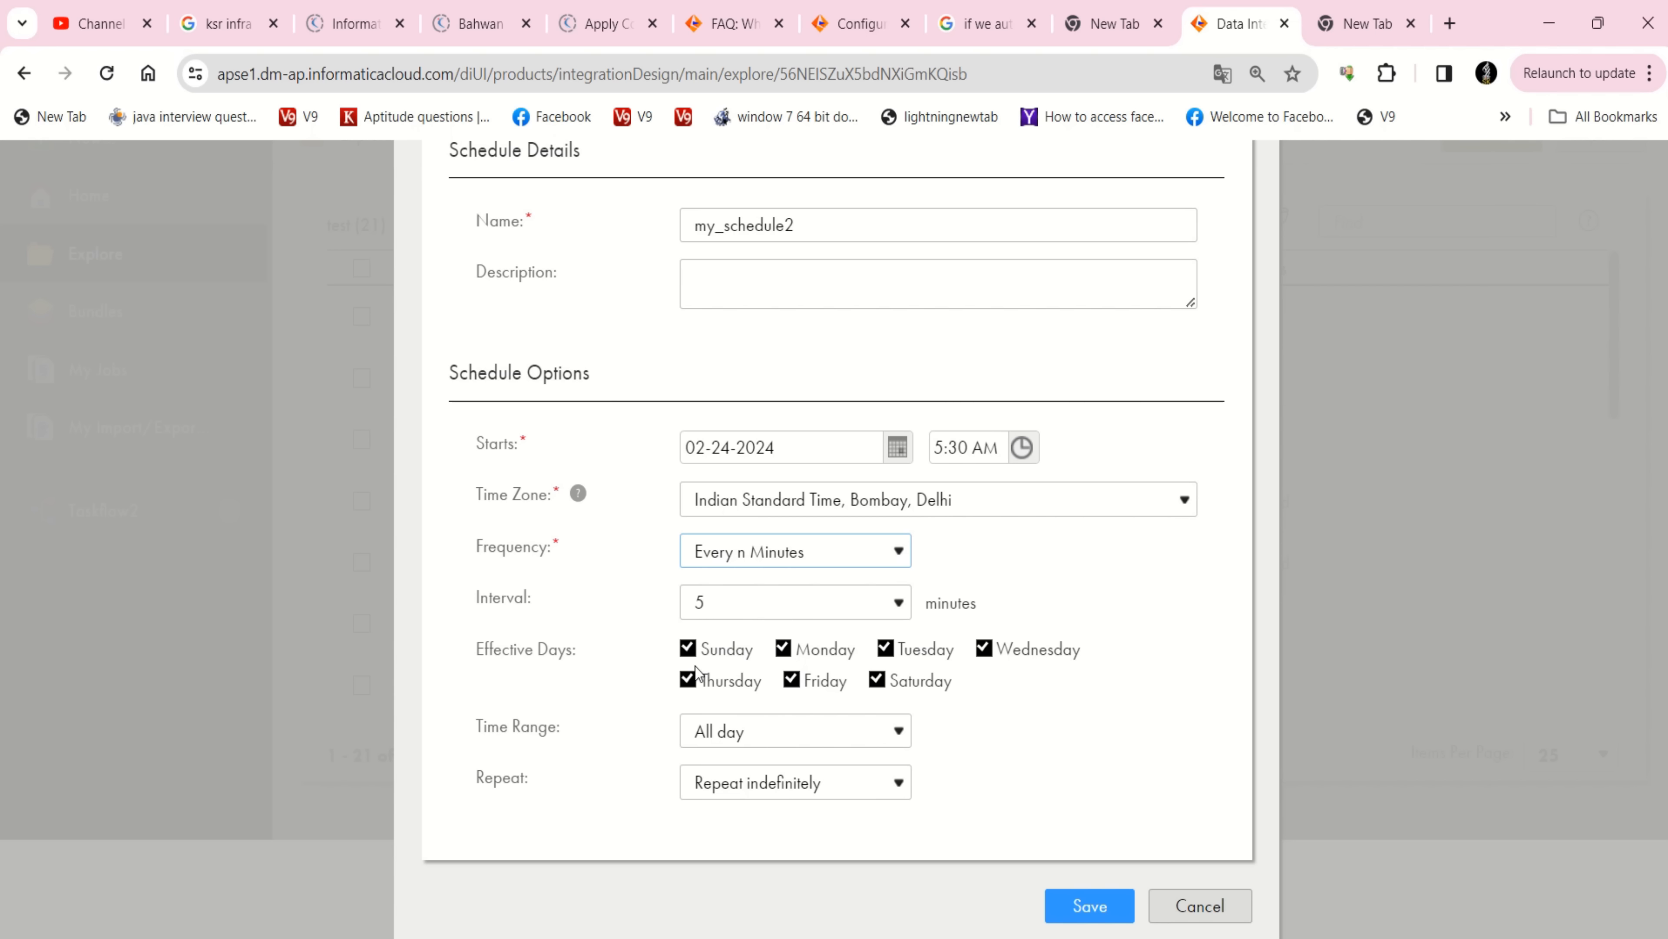
{"action": "left_click_drag", "start_coordinate": [700, 651], "coordinate": [688, 680]}
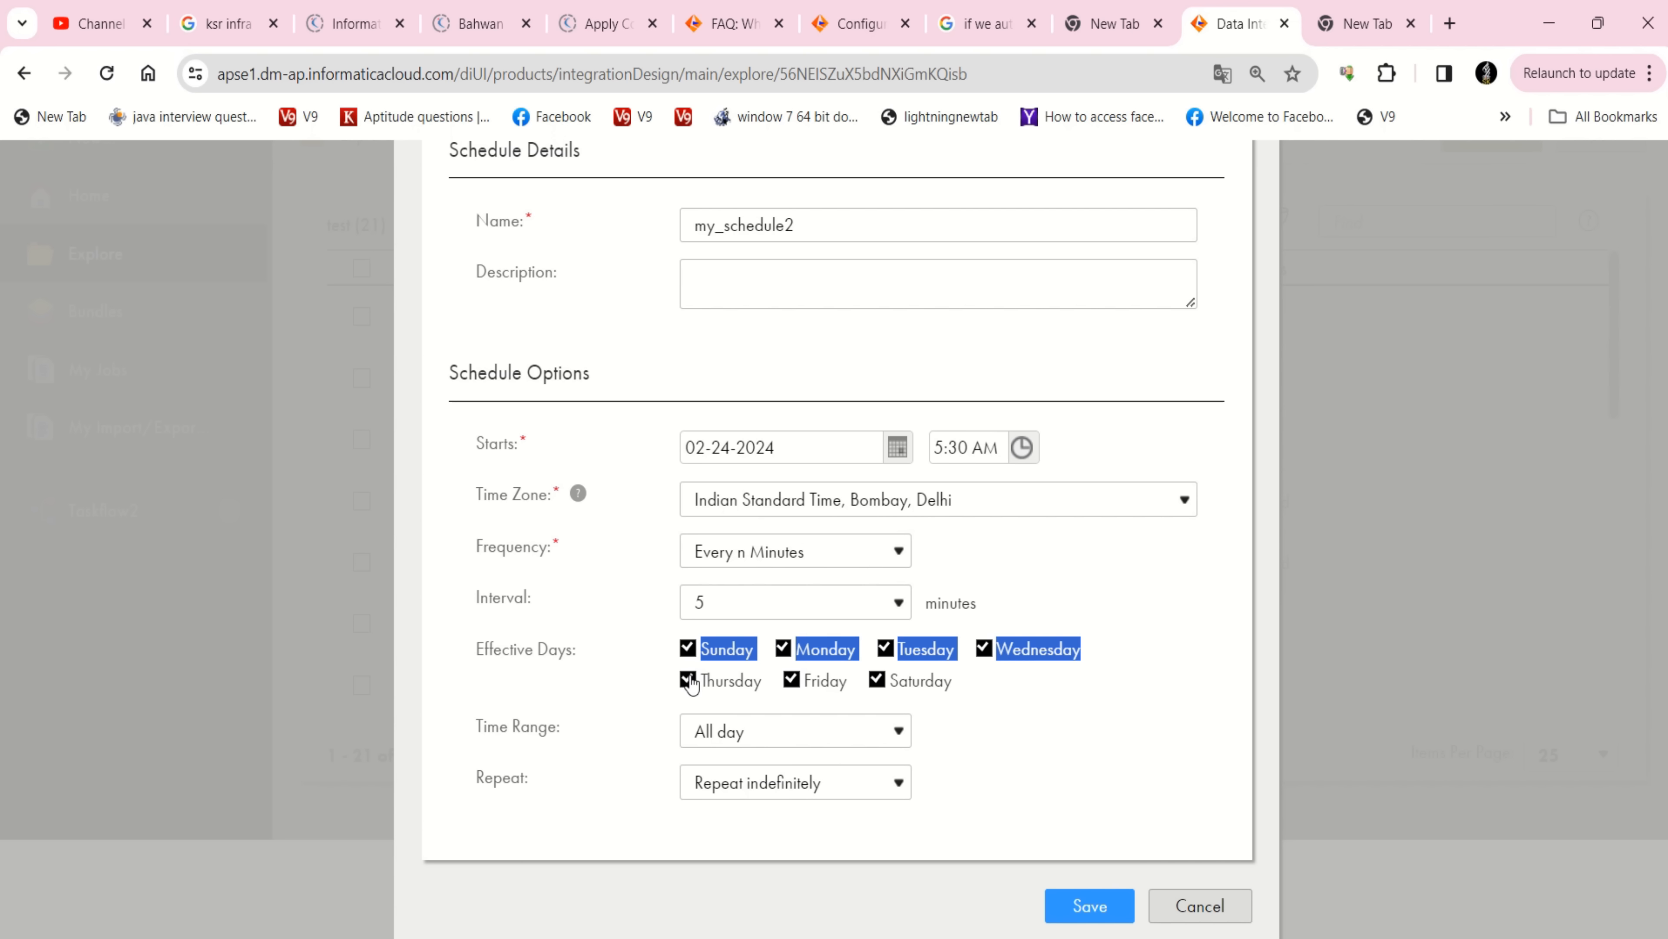
{"action": "left_click", "coordinate": [688, 679]}
{"action": "left_click", "coordinate": [688, 649]}
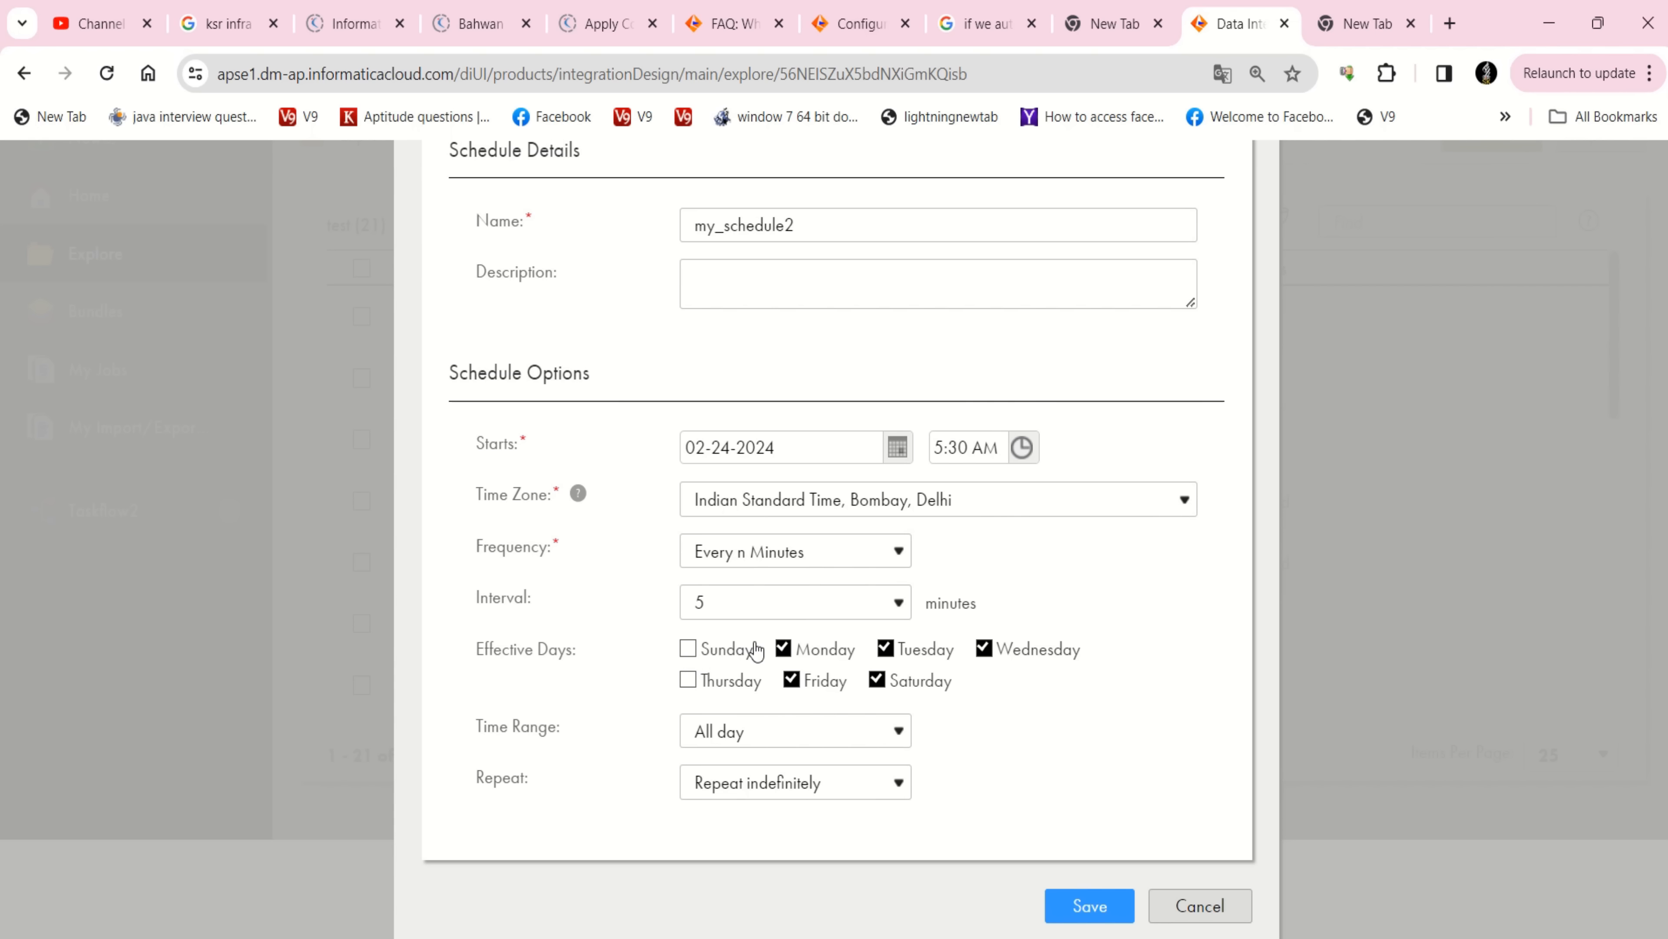
{"action": "left_click", "coordinate": [773, 643]}
{"action": "left_click", "coordinate": [690, 654]}
{"action": "left_click", "coordinate": [783, 650]}
{"action": "left_click", "coordinate": [885, 650]}
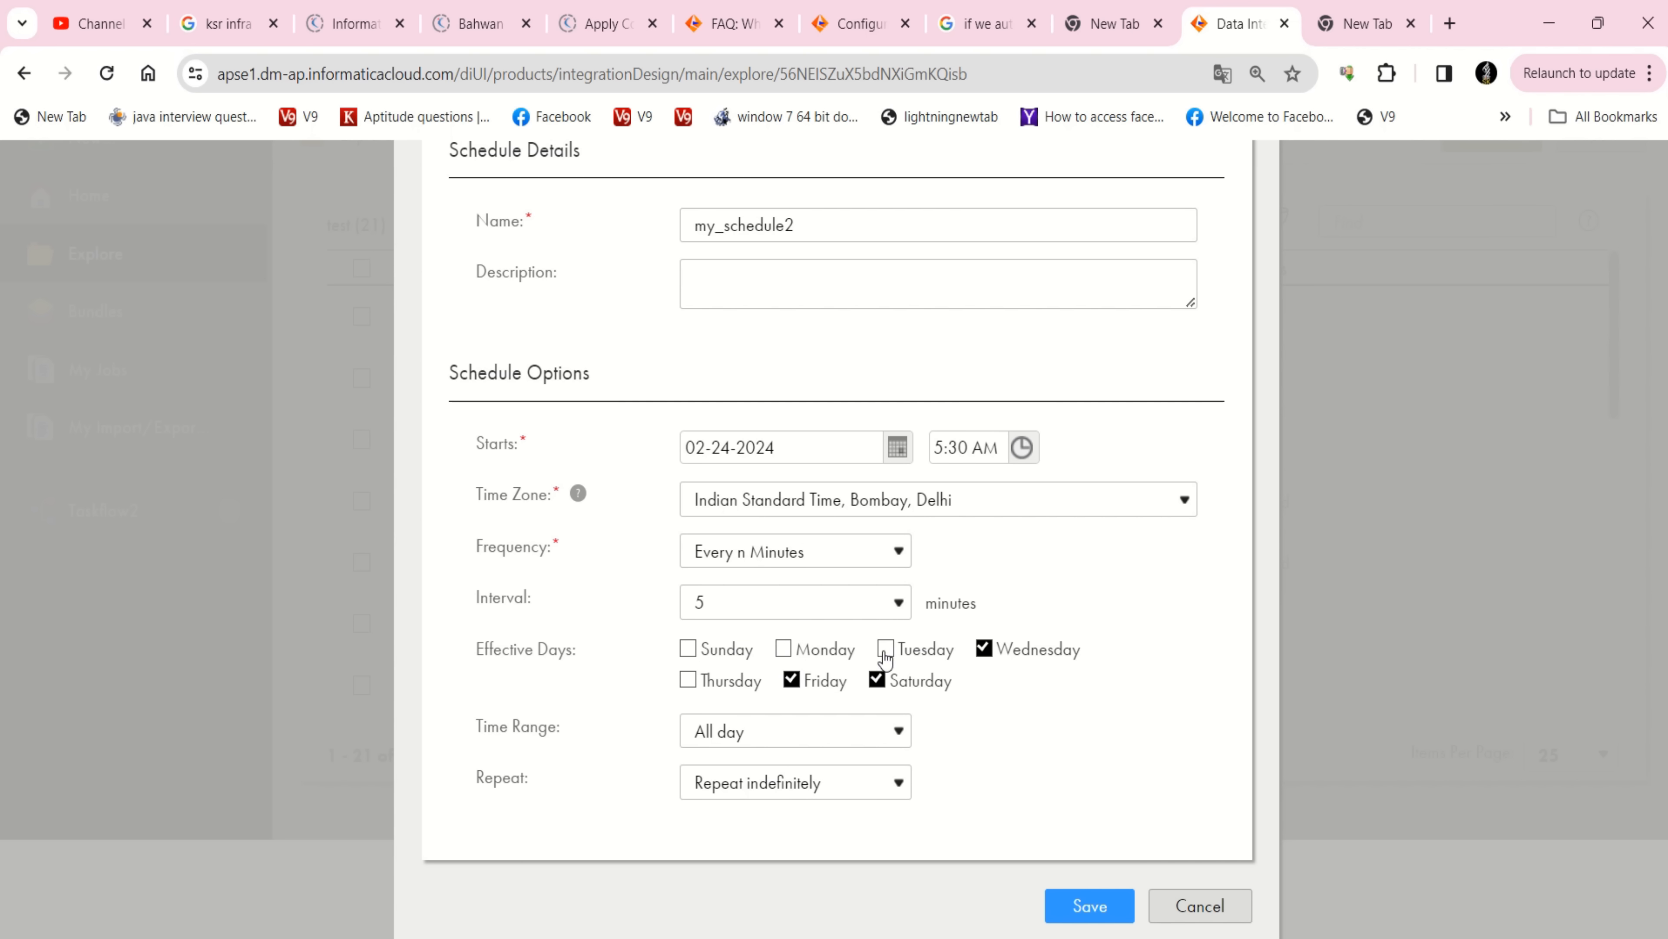
{"action": "left_click", "coordinate": [984, 650]}
{"action": "left_click", "coordinate": [792, 684]}
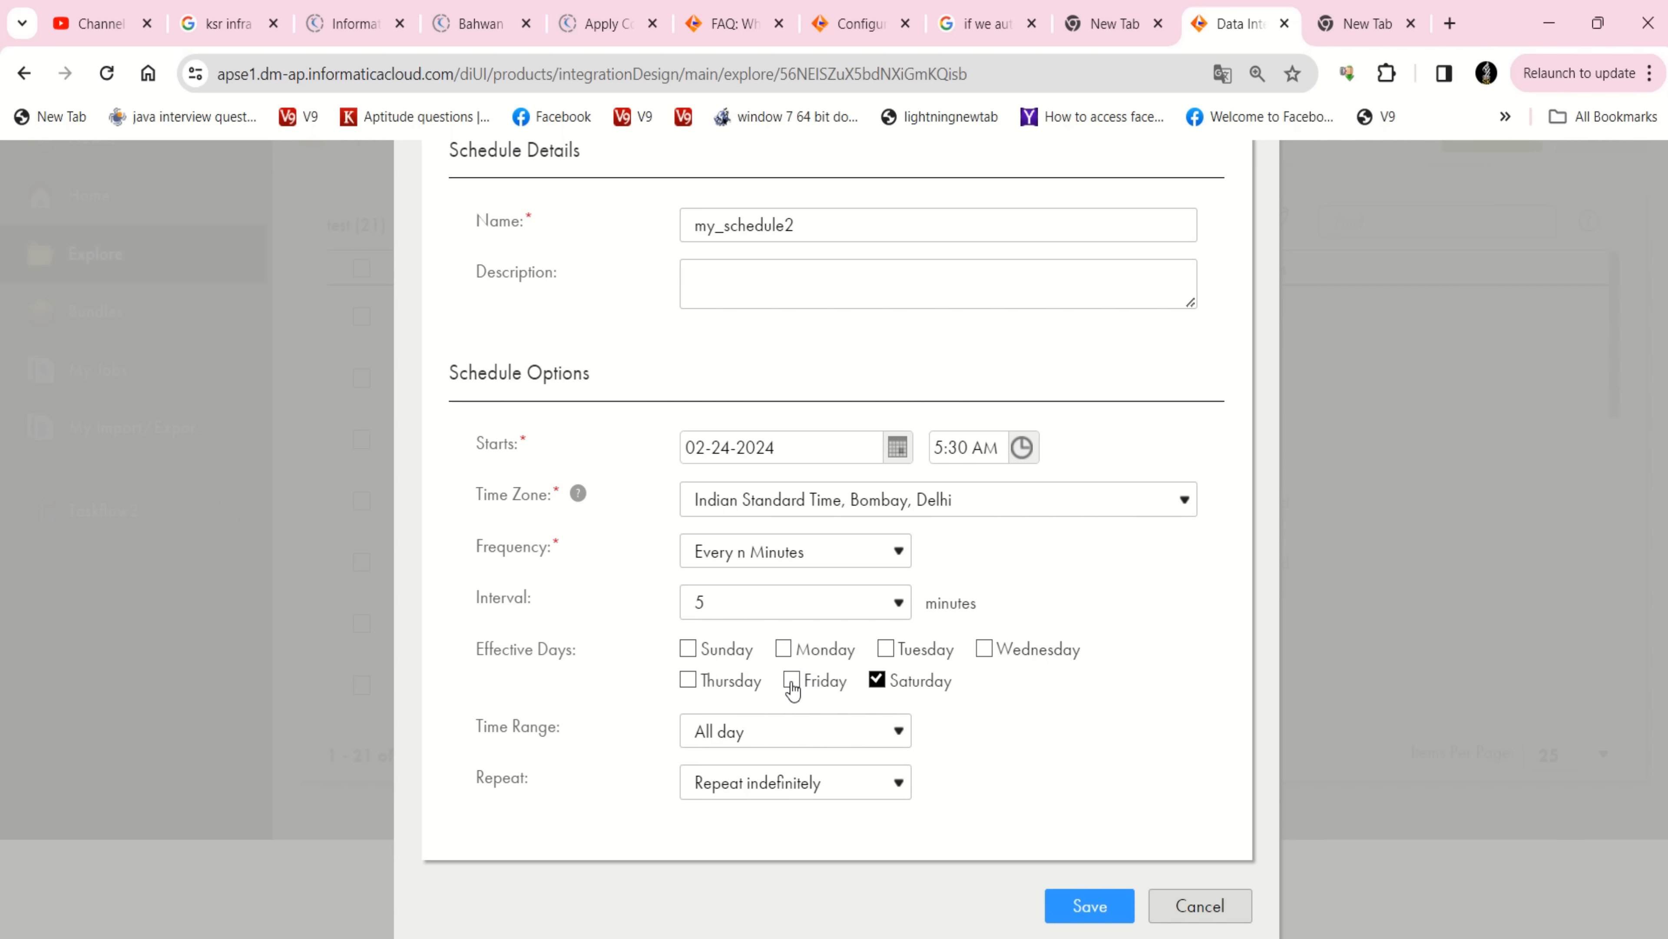
Keep the time range at All day and the repeat setting at Repeat indefinitely, and save my_schedule2
{"action": "left_click", "coordinate": [799, 742]}
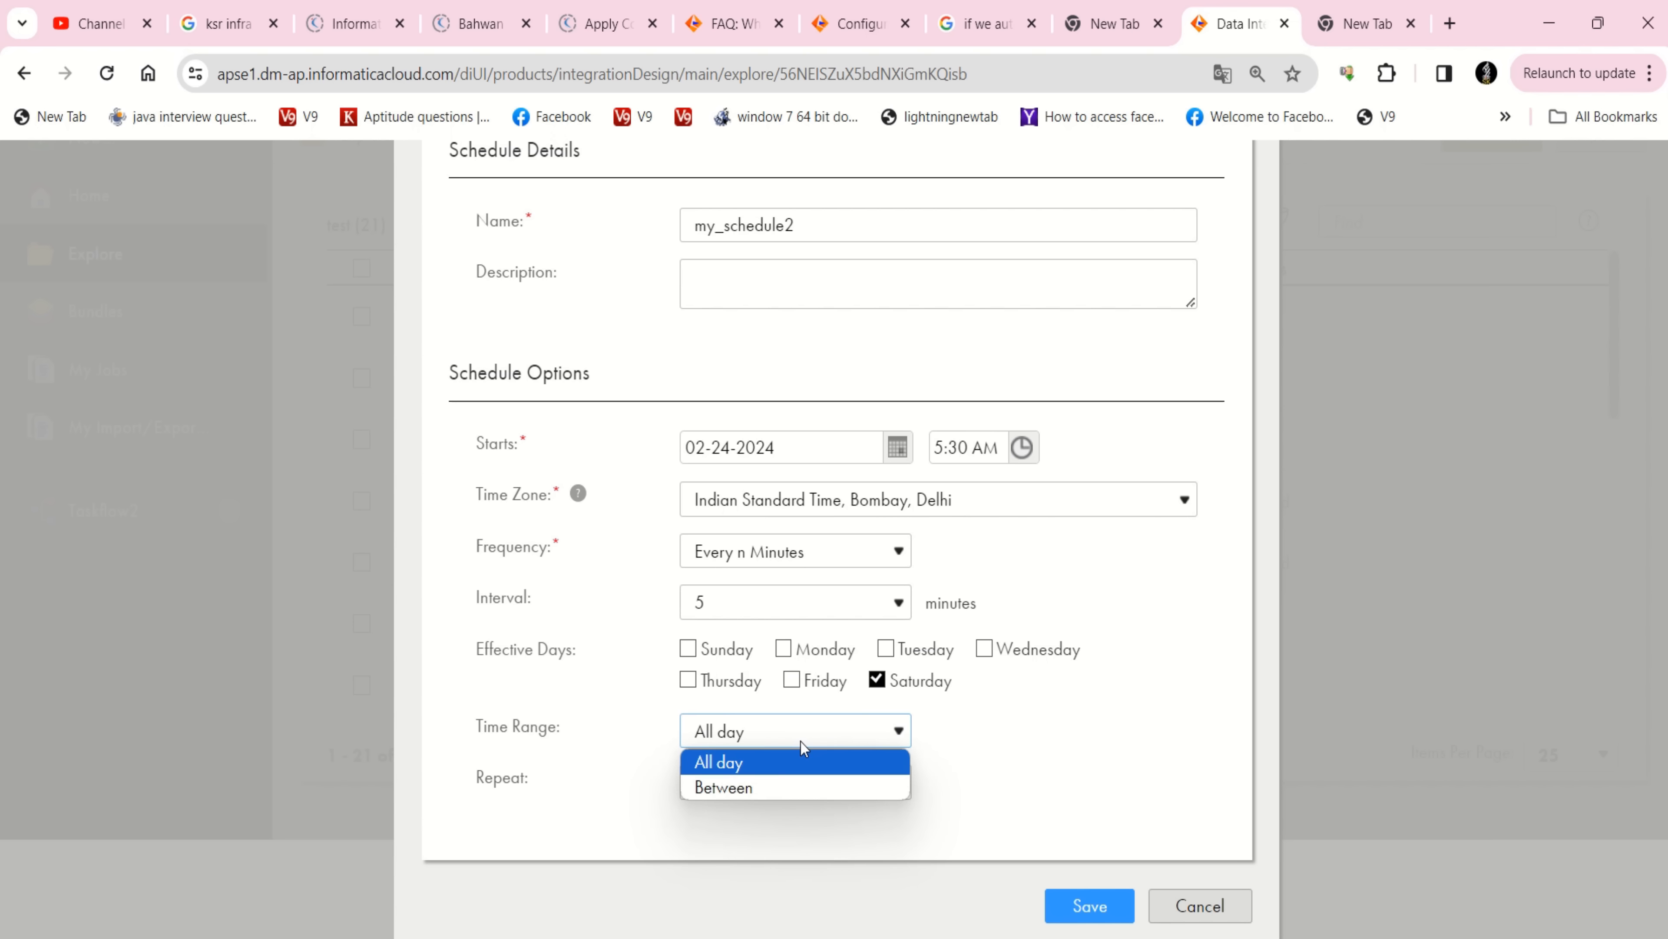
{"action": "left_click", "coordinate": [800, 742]}
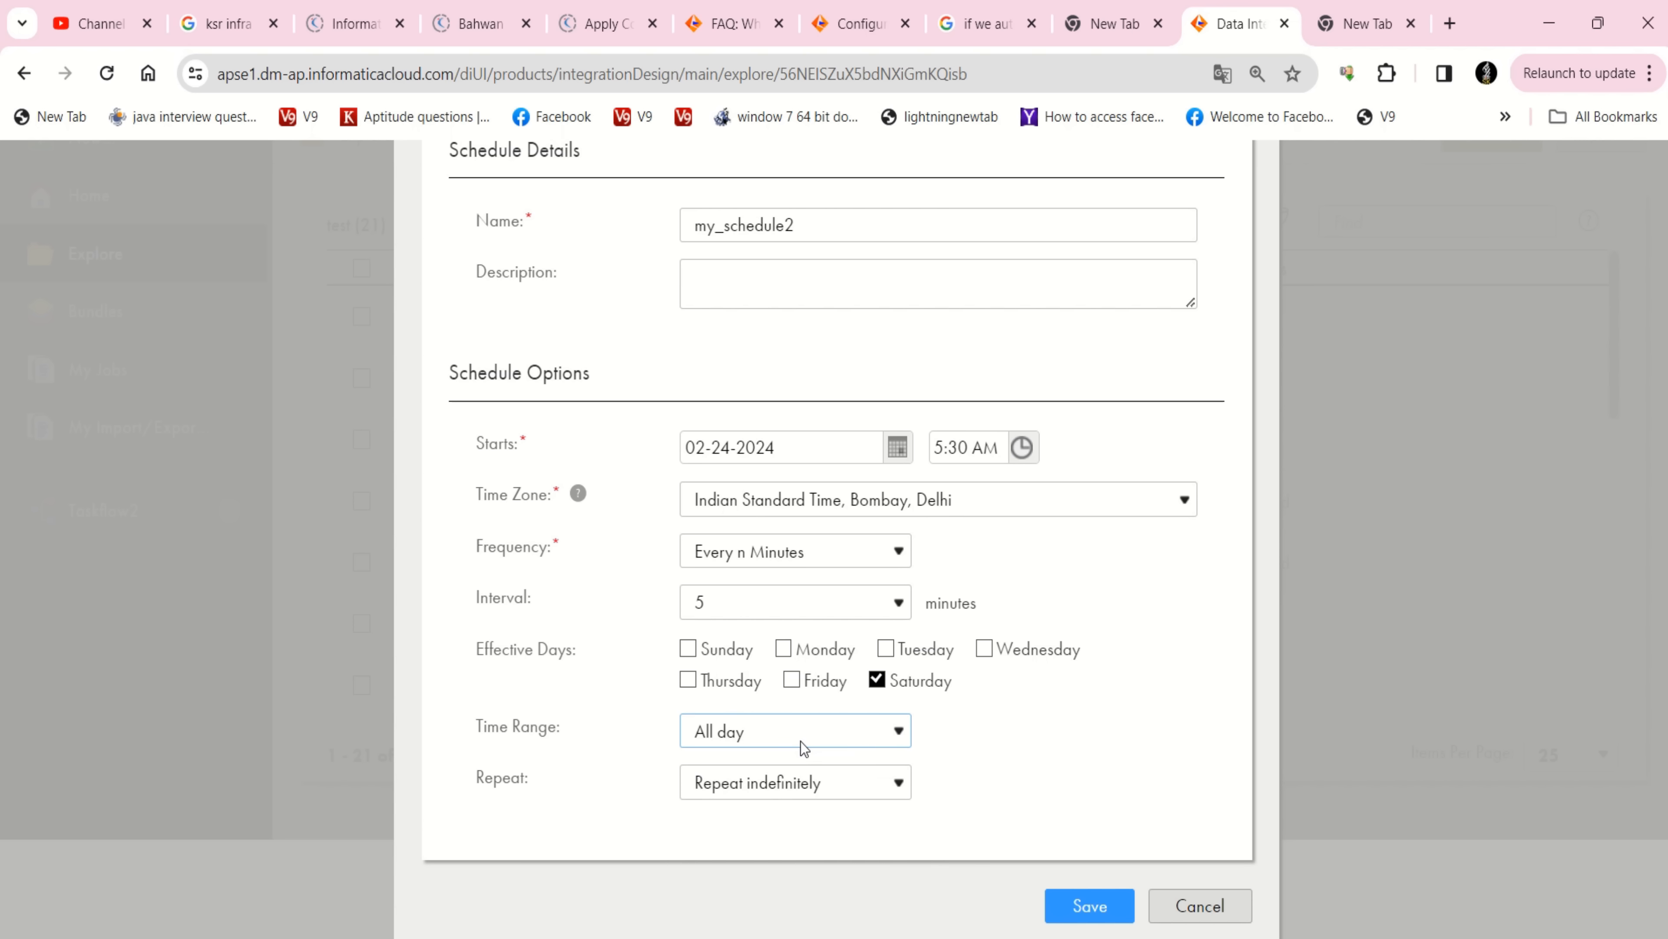
{"action": "left_click", "coordinate": [798, 790]}
{"action": "left_click", "coordinate": [797, 789]}
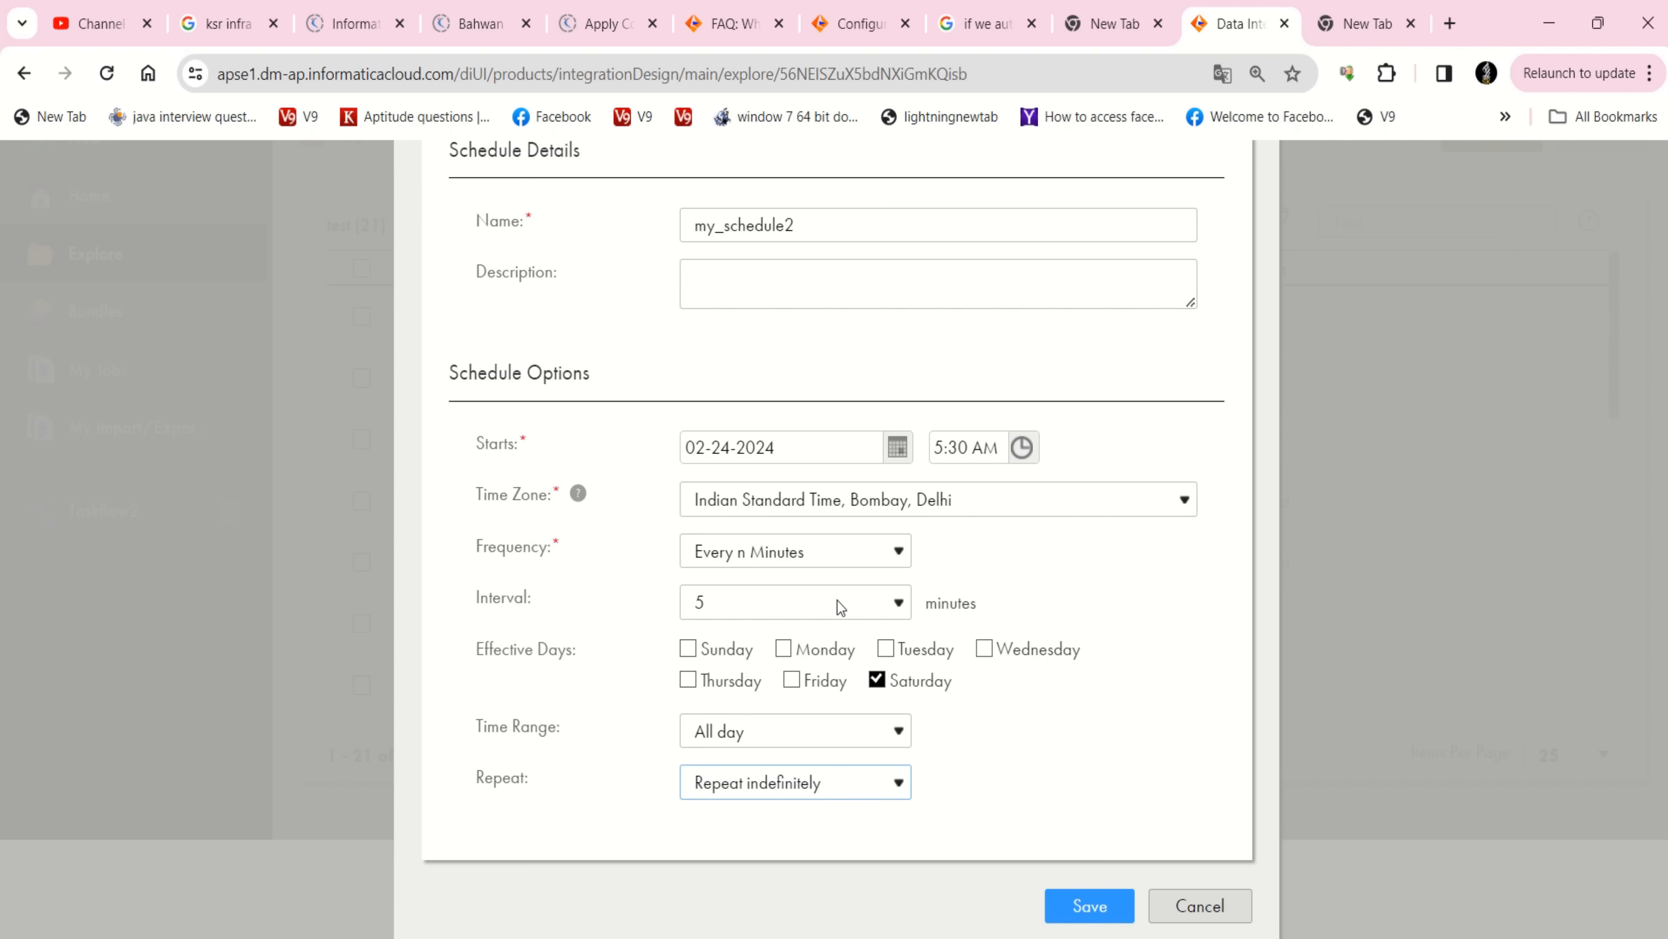
{"action": "left_click", "coordinate": [1069, 908]}
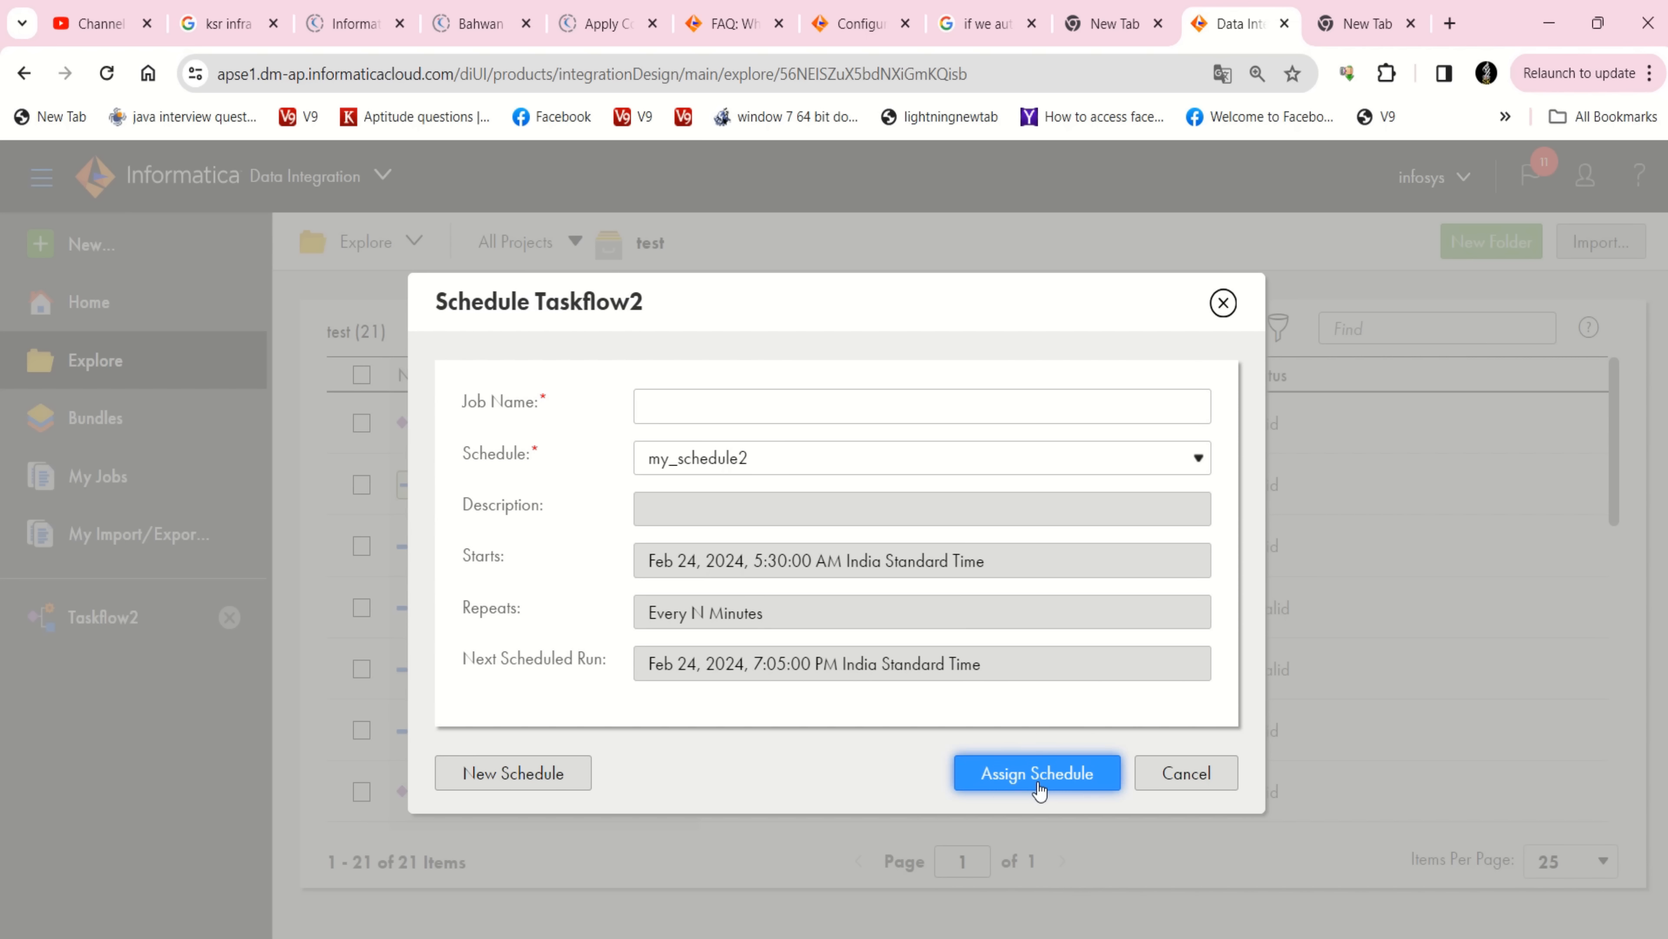
Enter Taskflow2 as the job name and assign my_schedule2 to it
{"action": "left_click", "coordinate": [685, 406]}
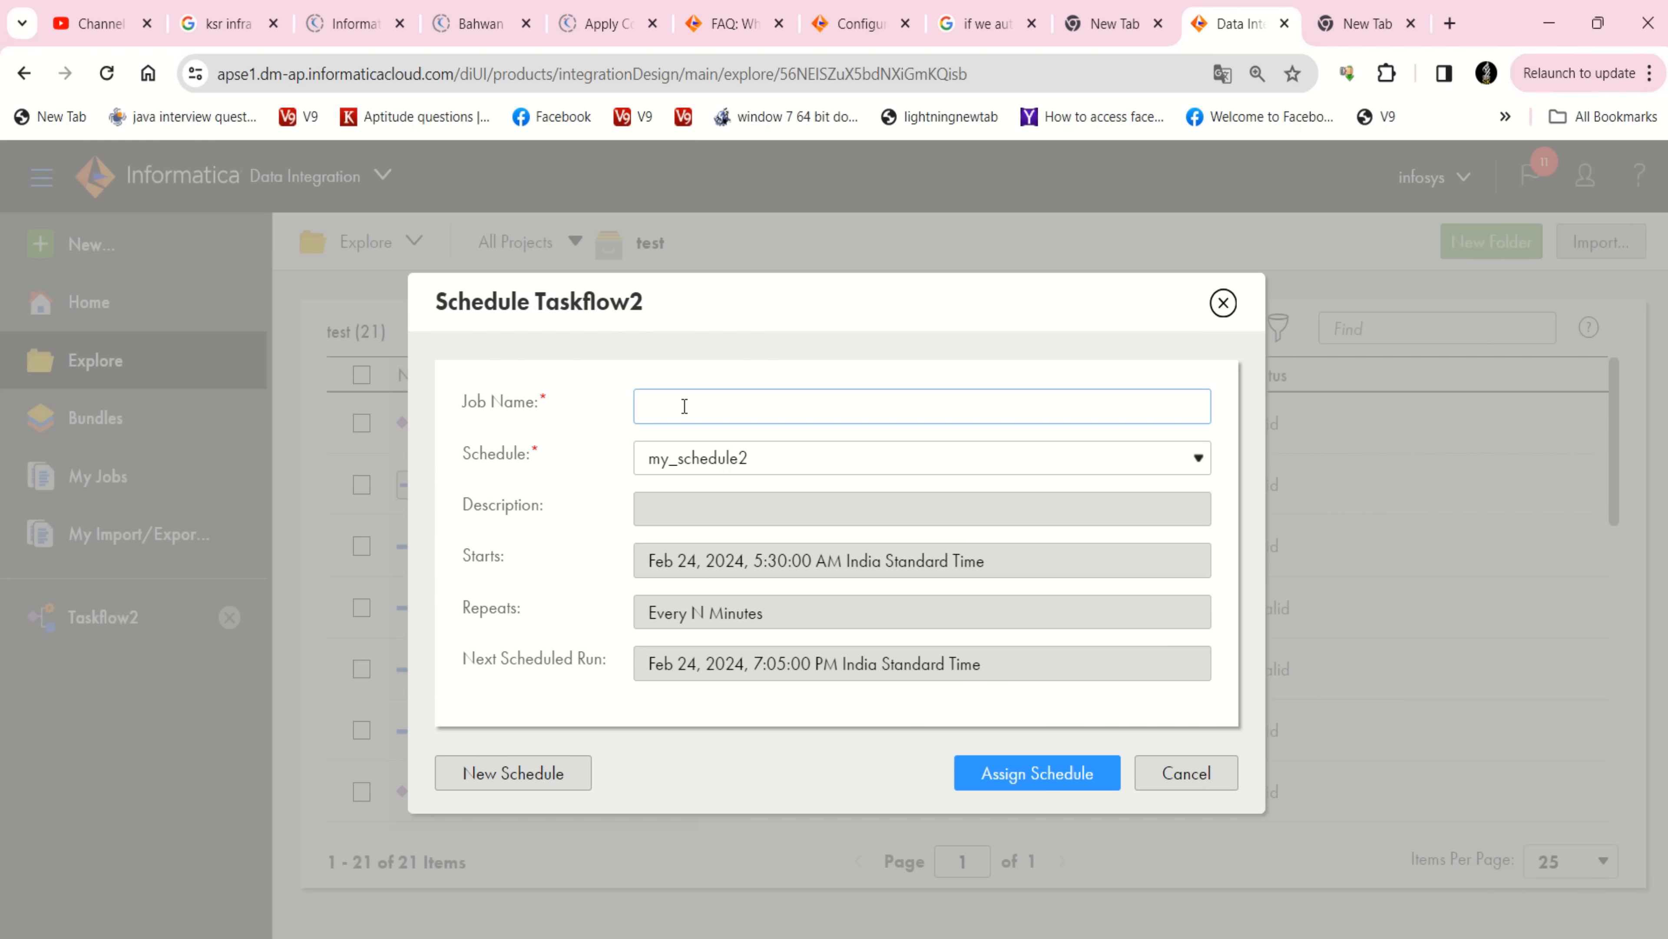
{"action": "type", "text": "Taskflow2"}
{"action": "left_click", "coordinate": [1015, 784]}
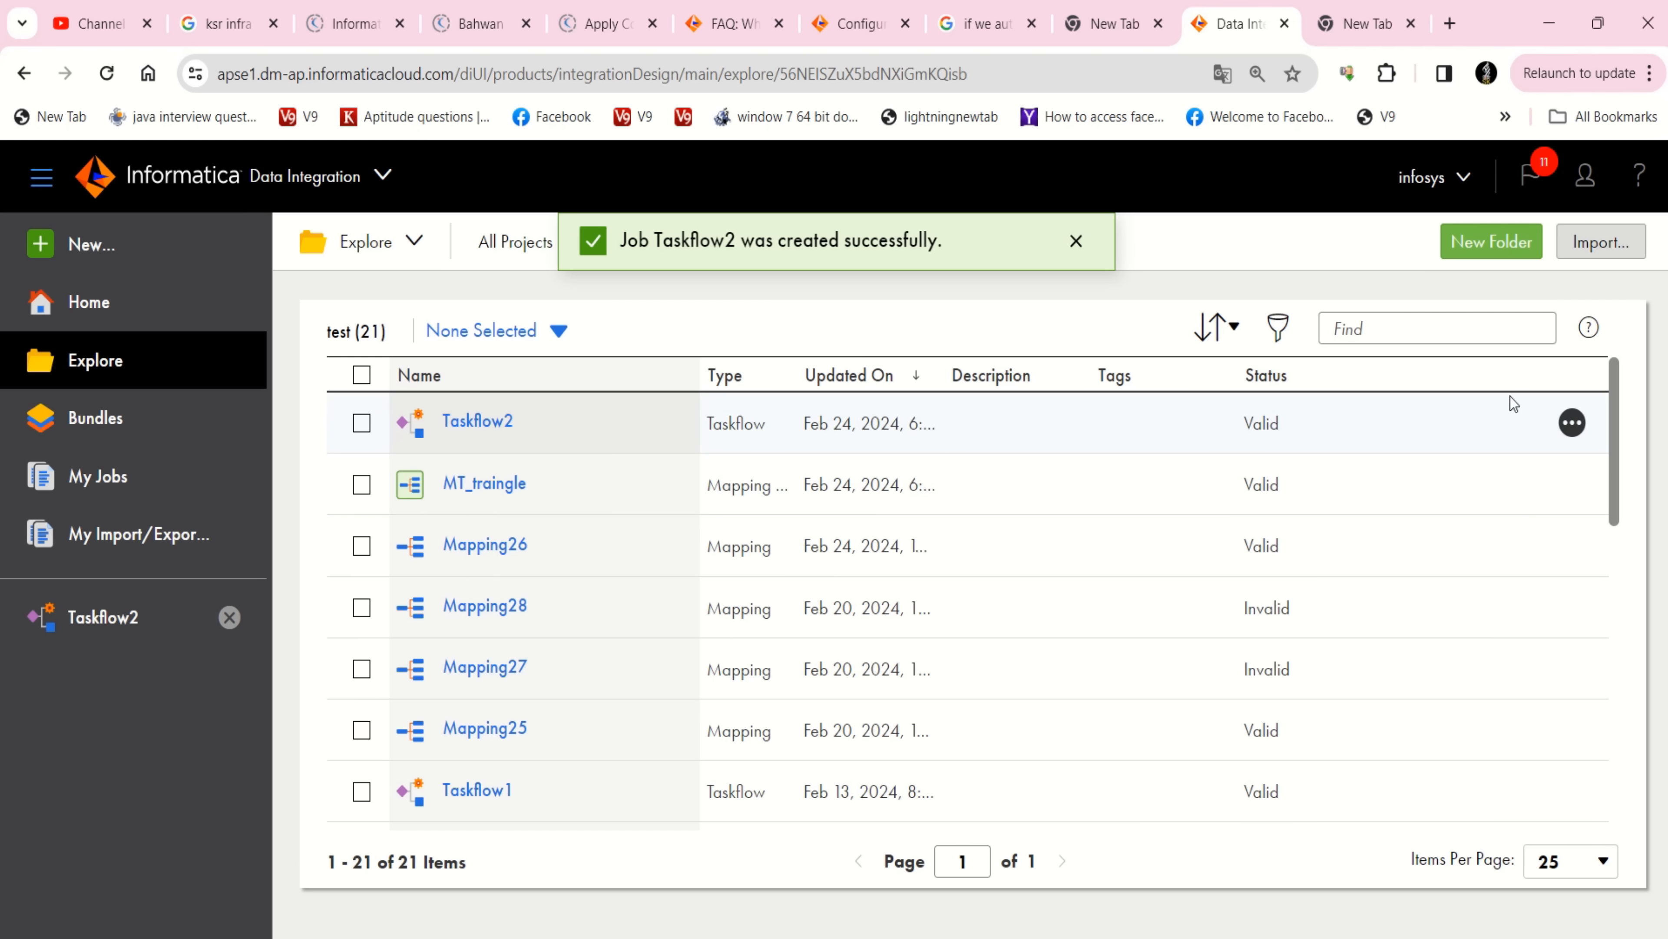
View the scheduled jobs of Taskflow2 and close the list
{"action": "left_click", "coordinate": [1572, 423]}
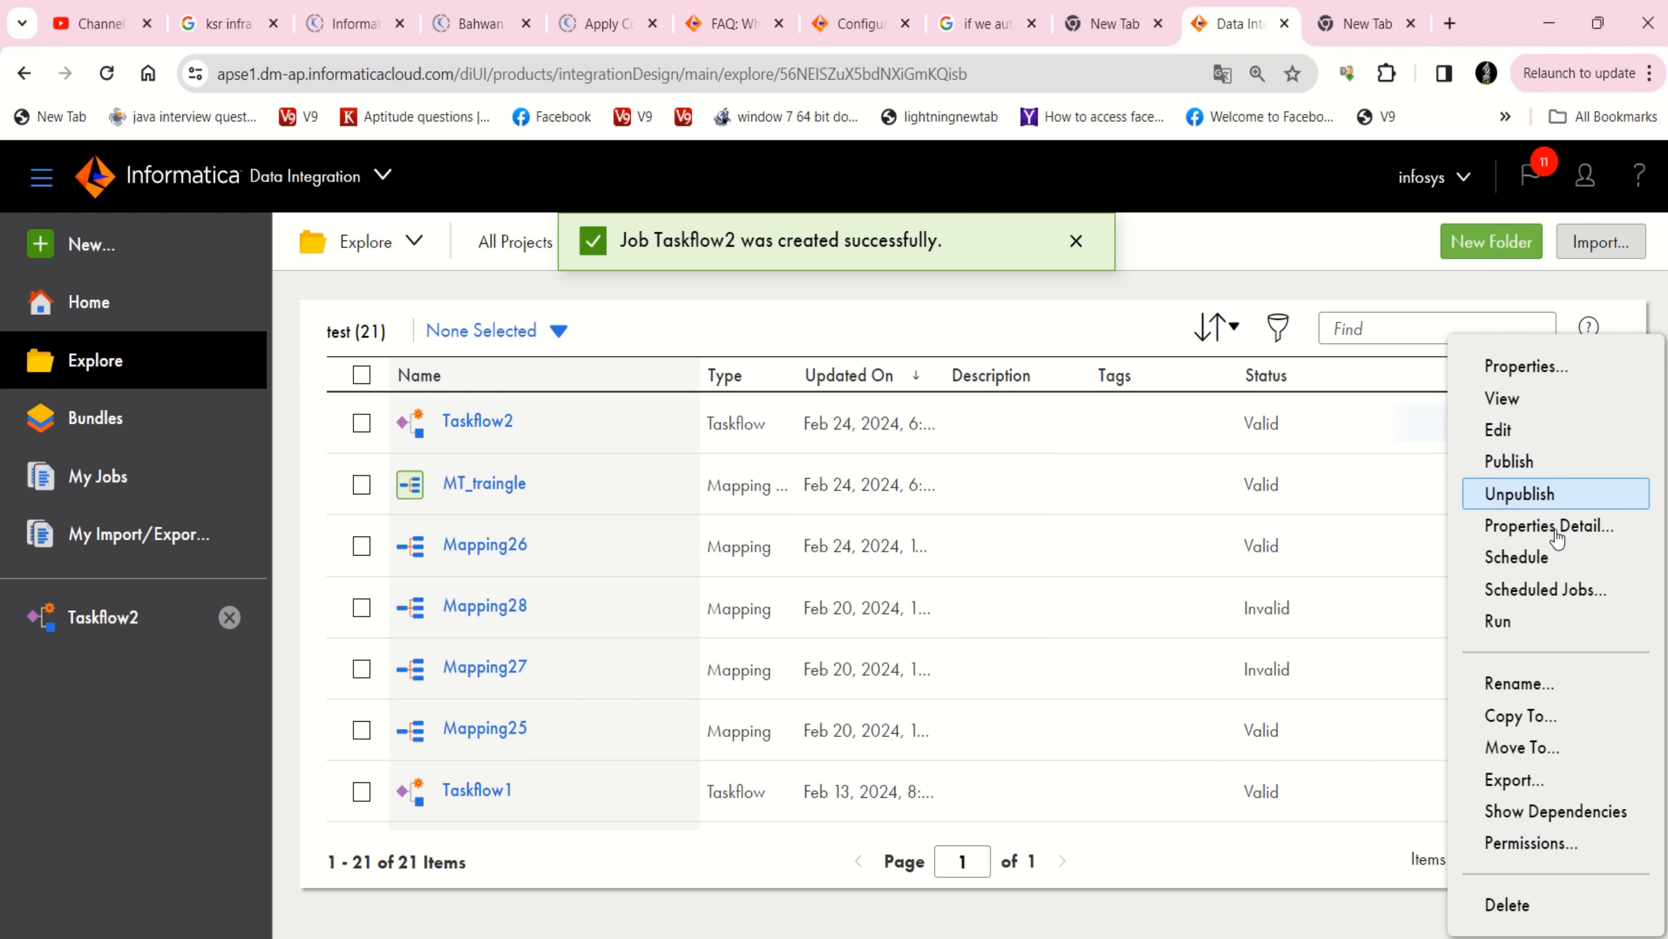
{"action": "left_click", "coordinate": [1544, 591]}
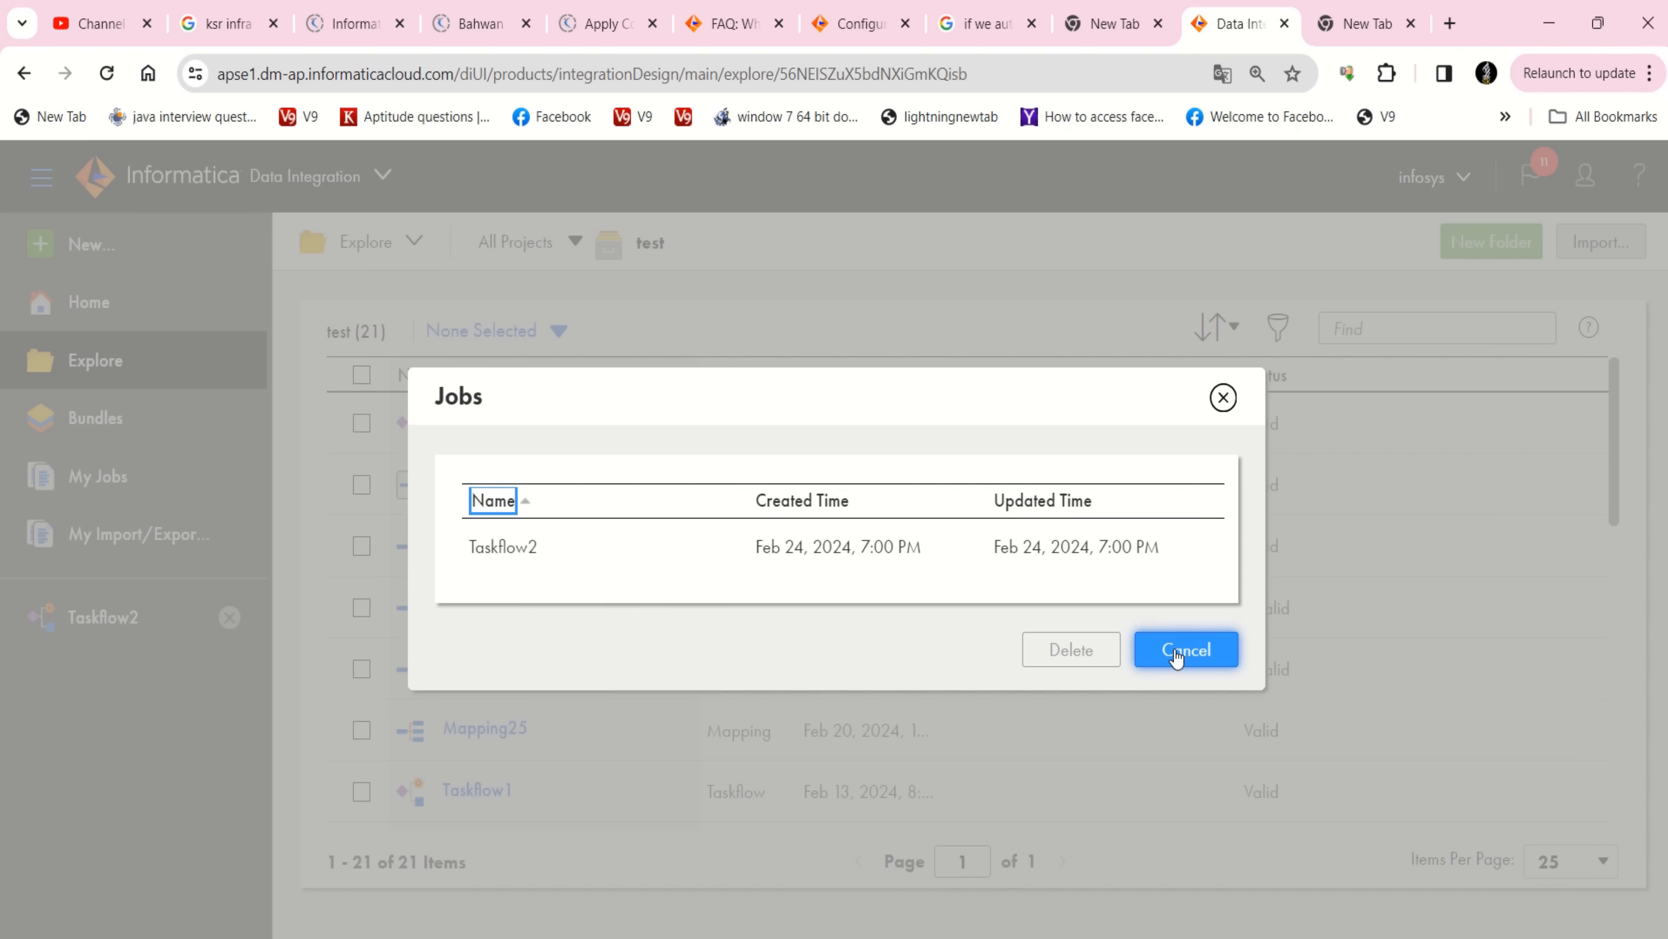
{"action": "left_click", "coordinate": [1226, 399]}
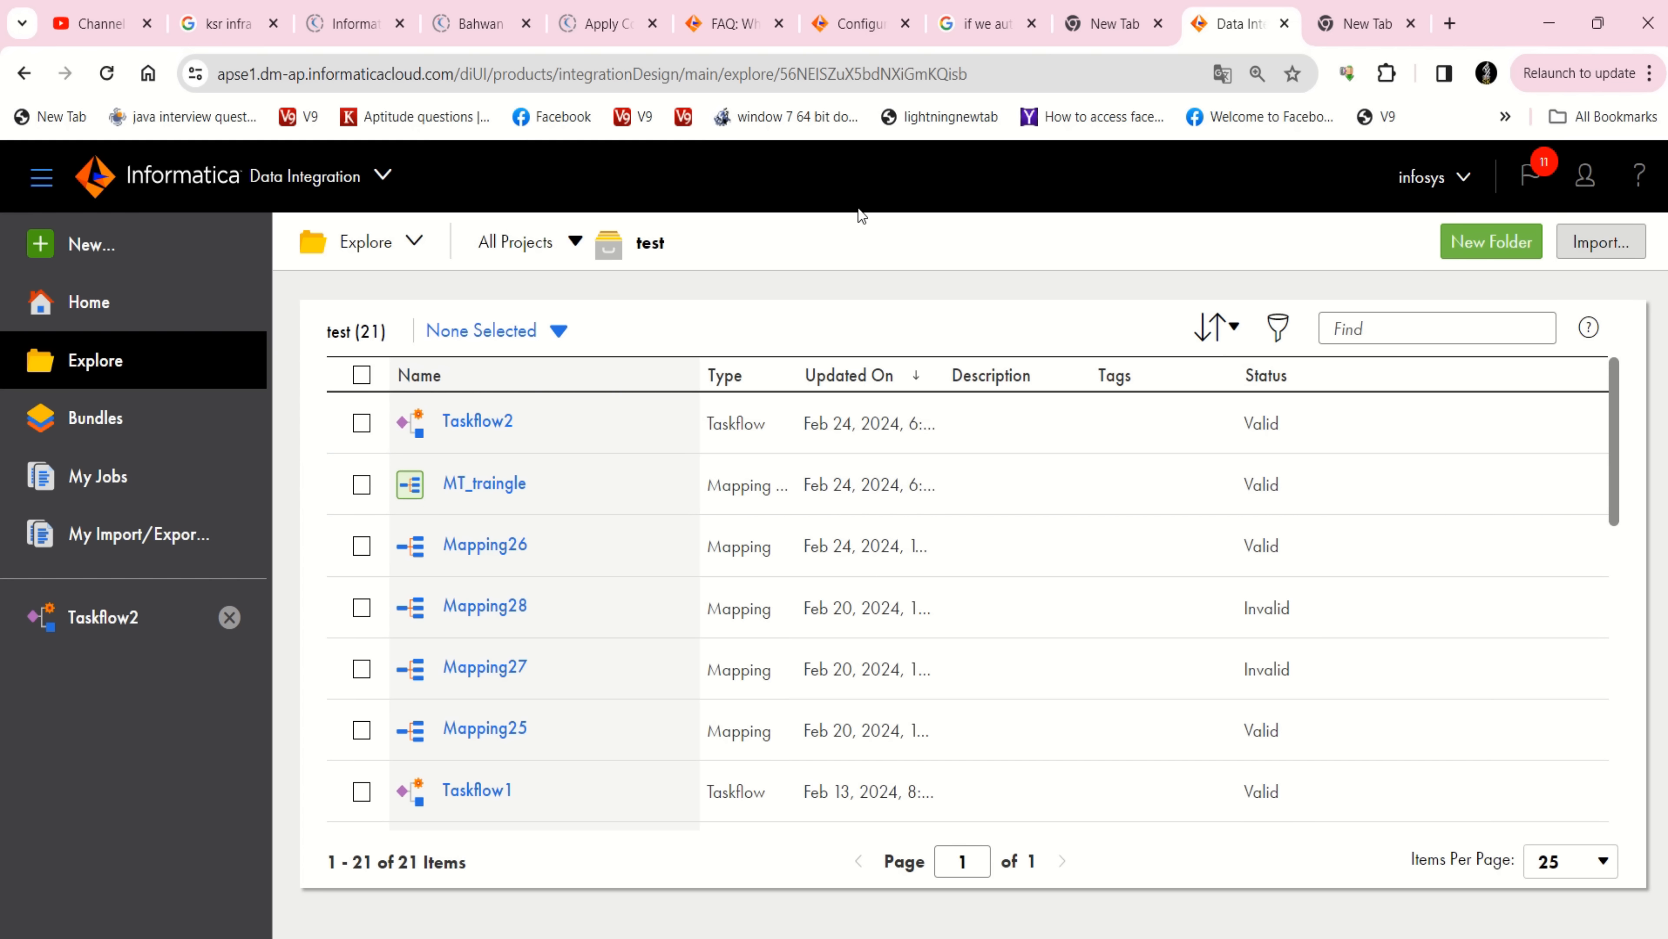
Switch to the Administrator service and open its list of schedules
{"action": "left_click", "coordinate": [383, 174]}
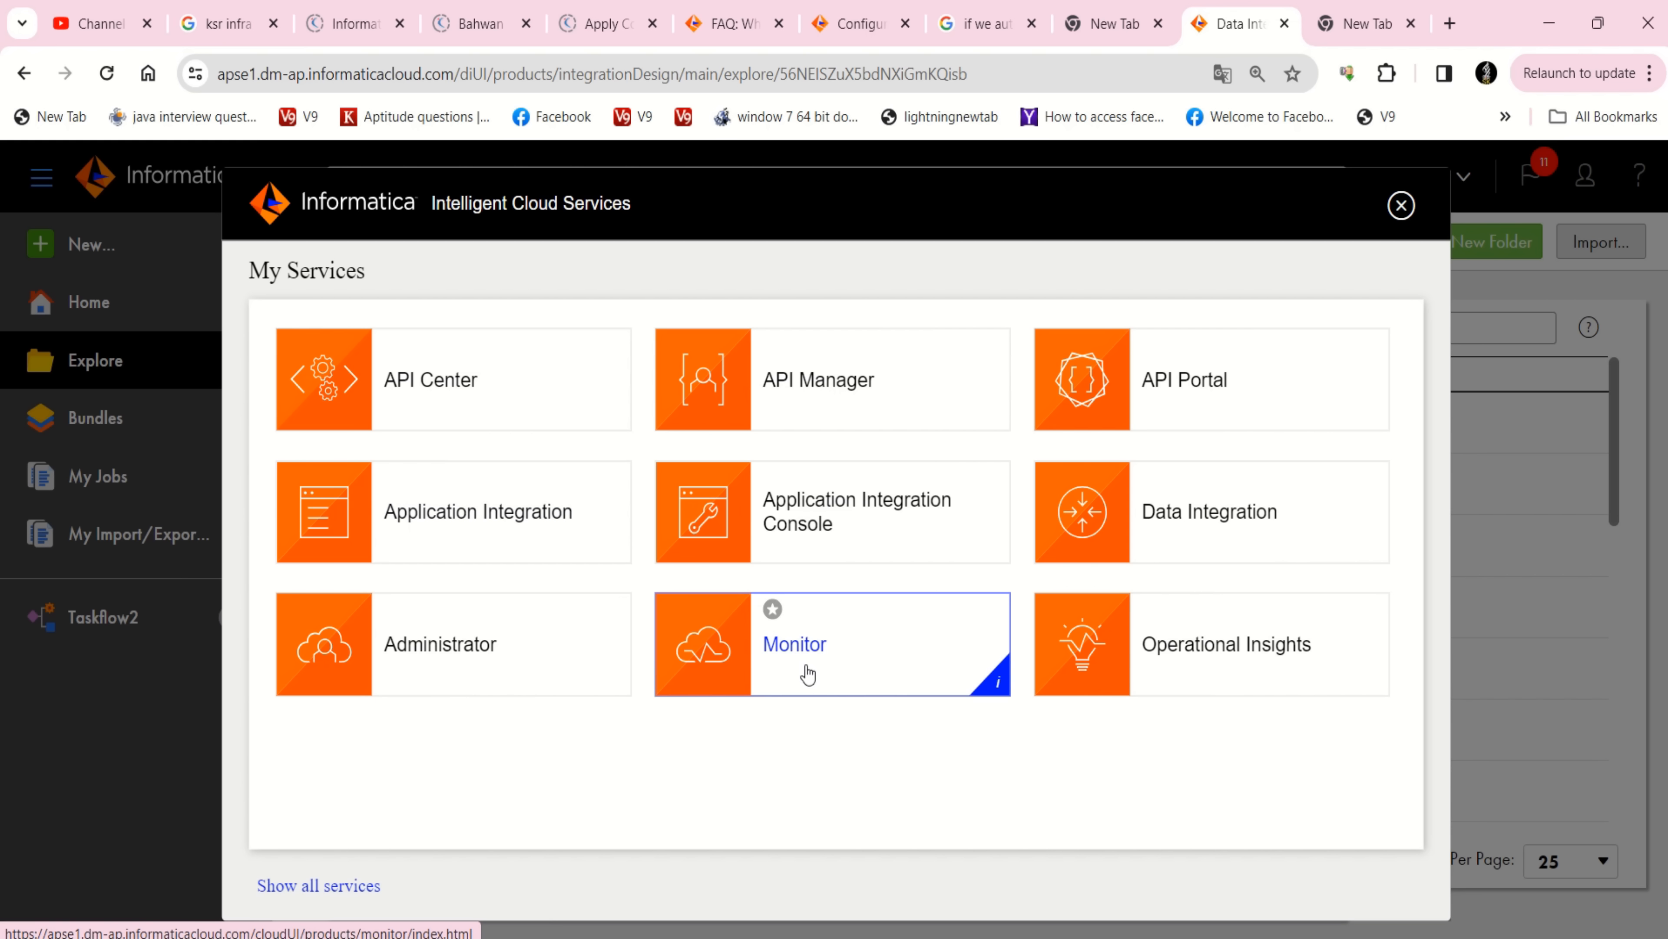
{"action": "left_click", "coordinate": [500, 637]}
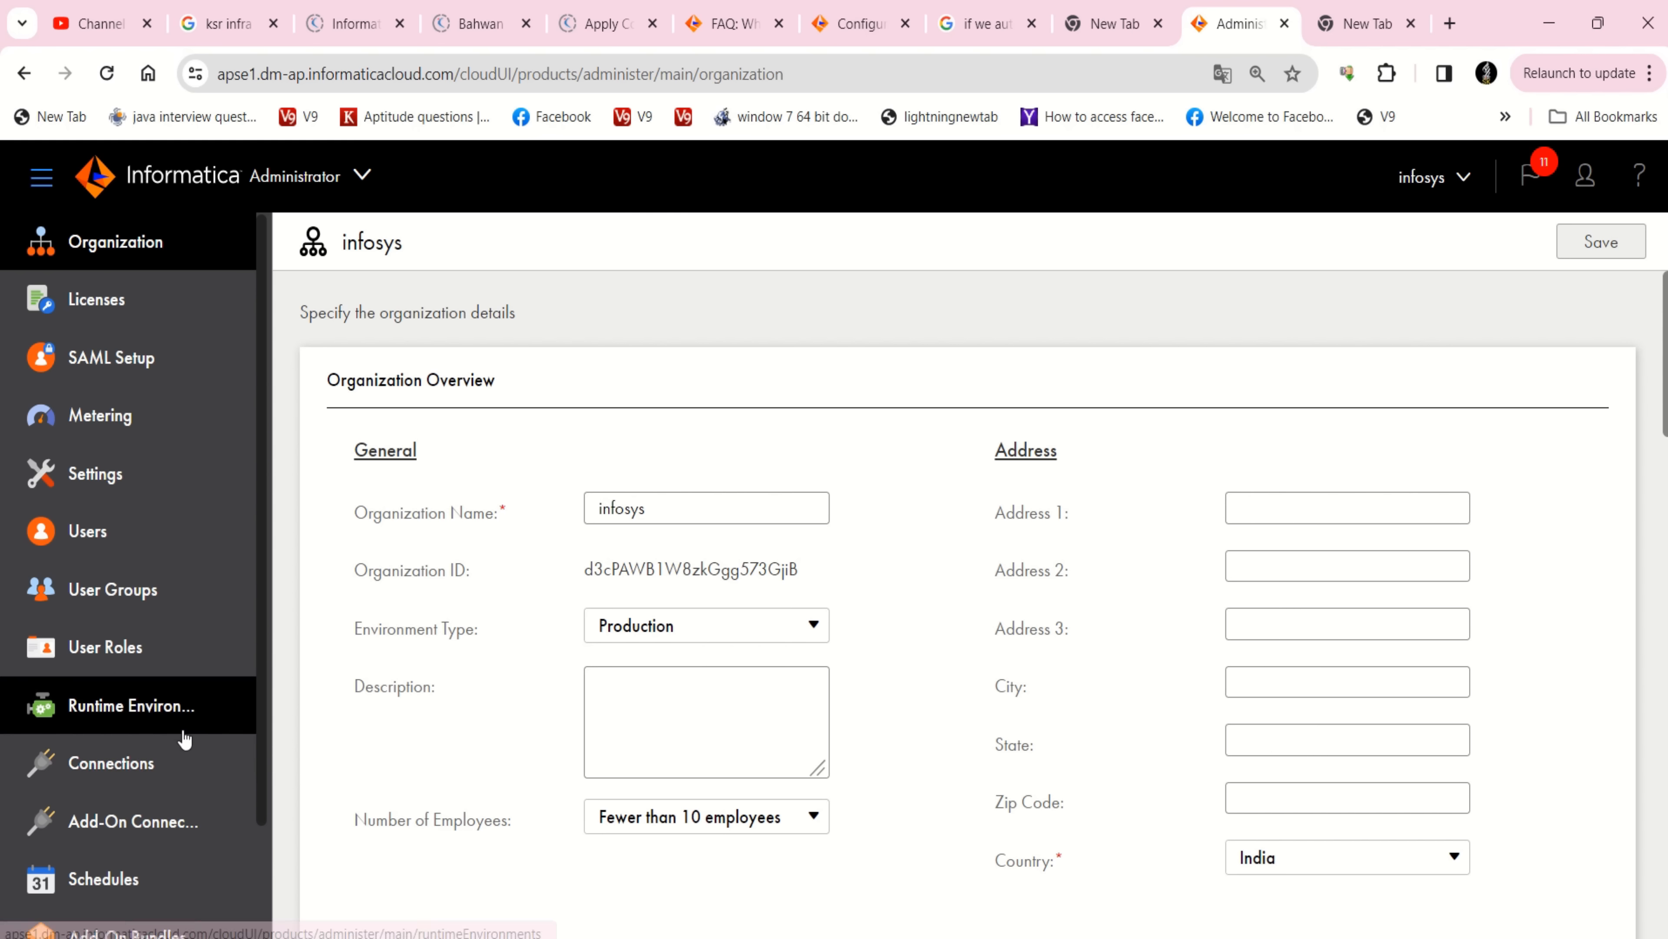
{"action": "scroll", "coordinate": [185, 740], "scroll_direction": "down", "scroll_amount": 2}
{"action": "scroll", "coordinate": [184, 740], "scroll_direction": "down", "scroll_amount": 1}
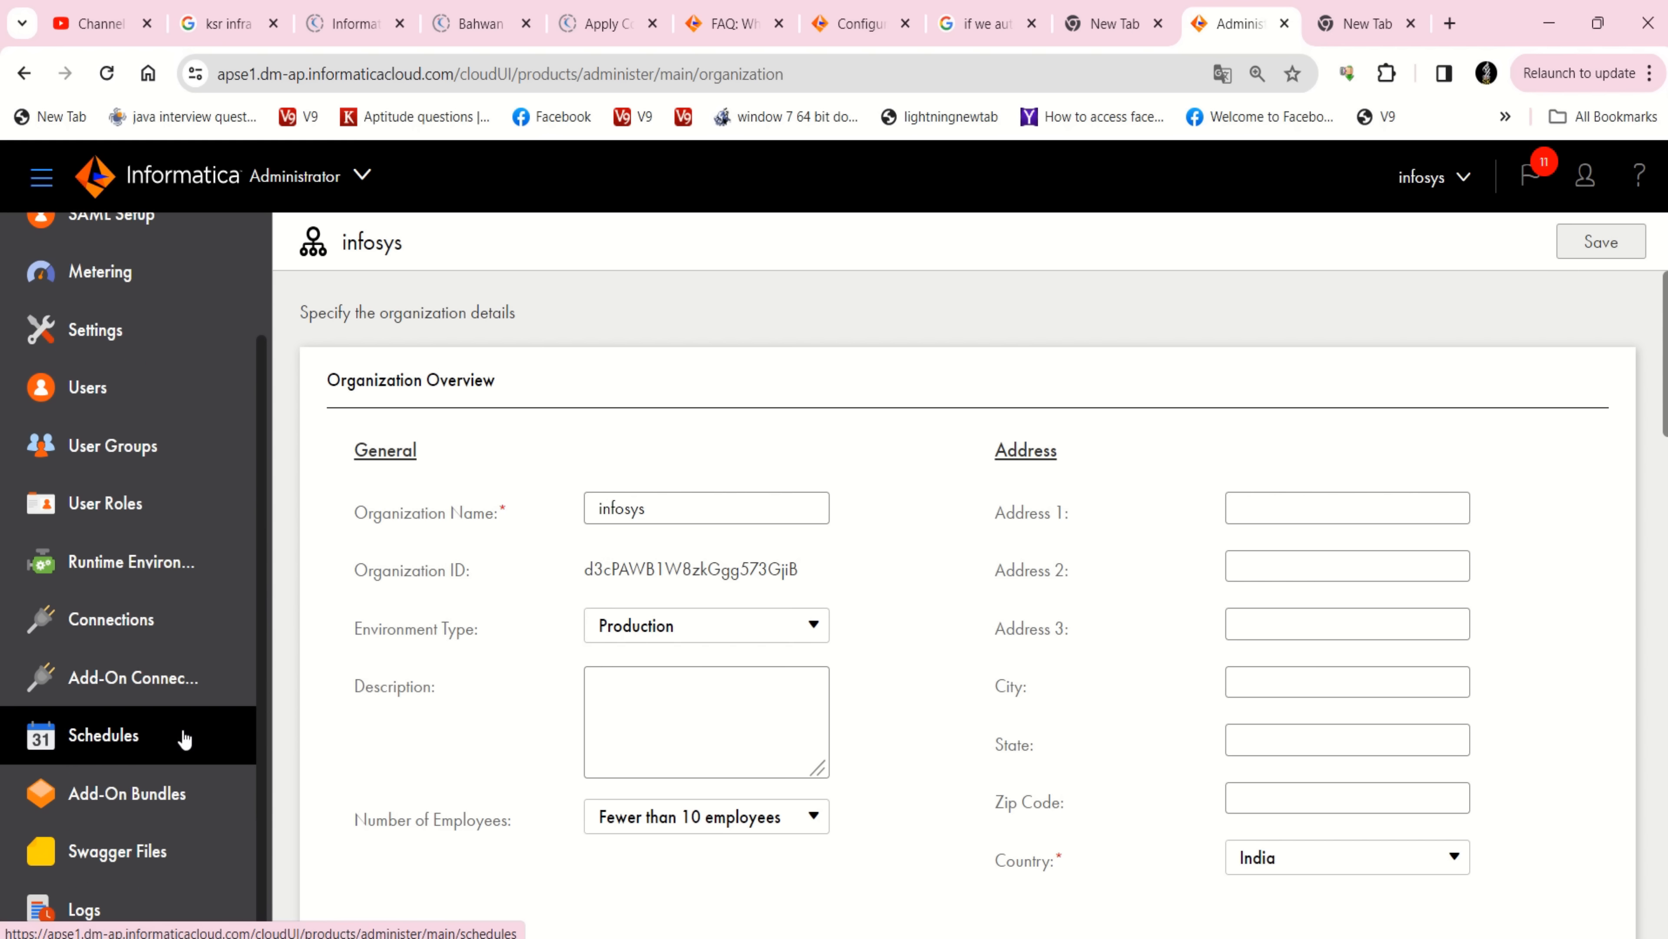
{"action": "left_click", "coordinate": [101, 746]}
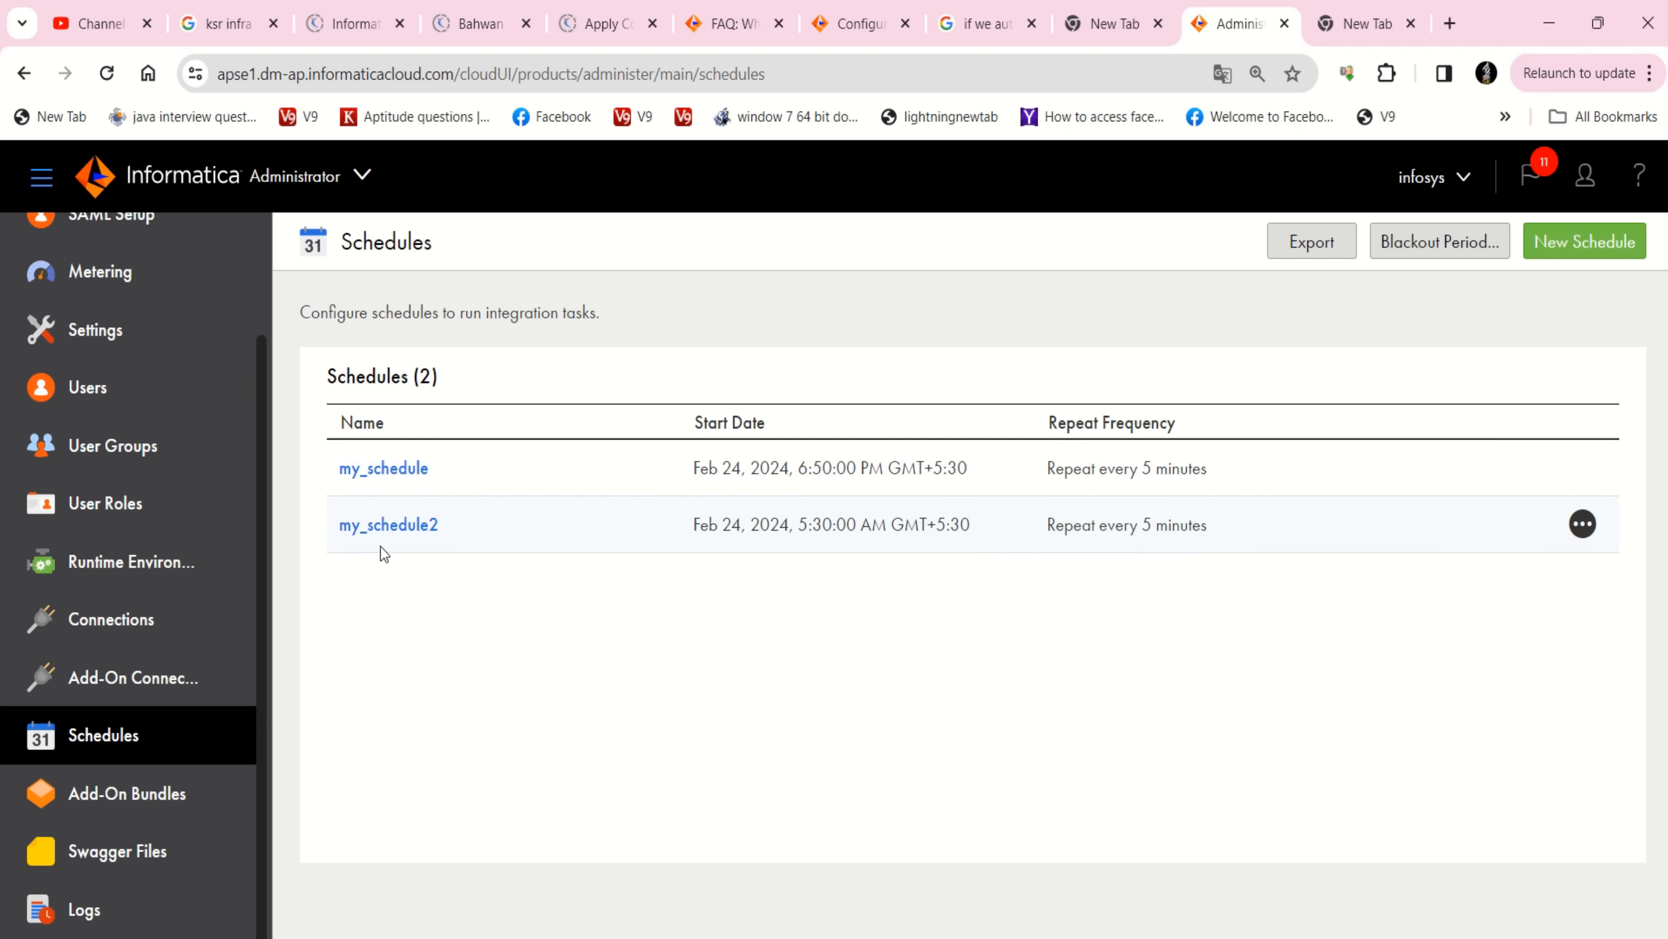
Review the schedule options and repeat frequency of my_schedule2, and close its details
{"action": "left_click", "coordinate": [414, 525]}
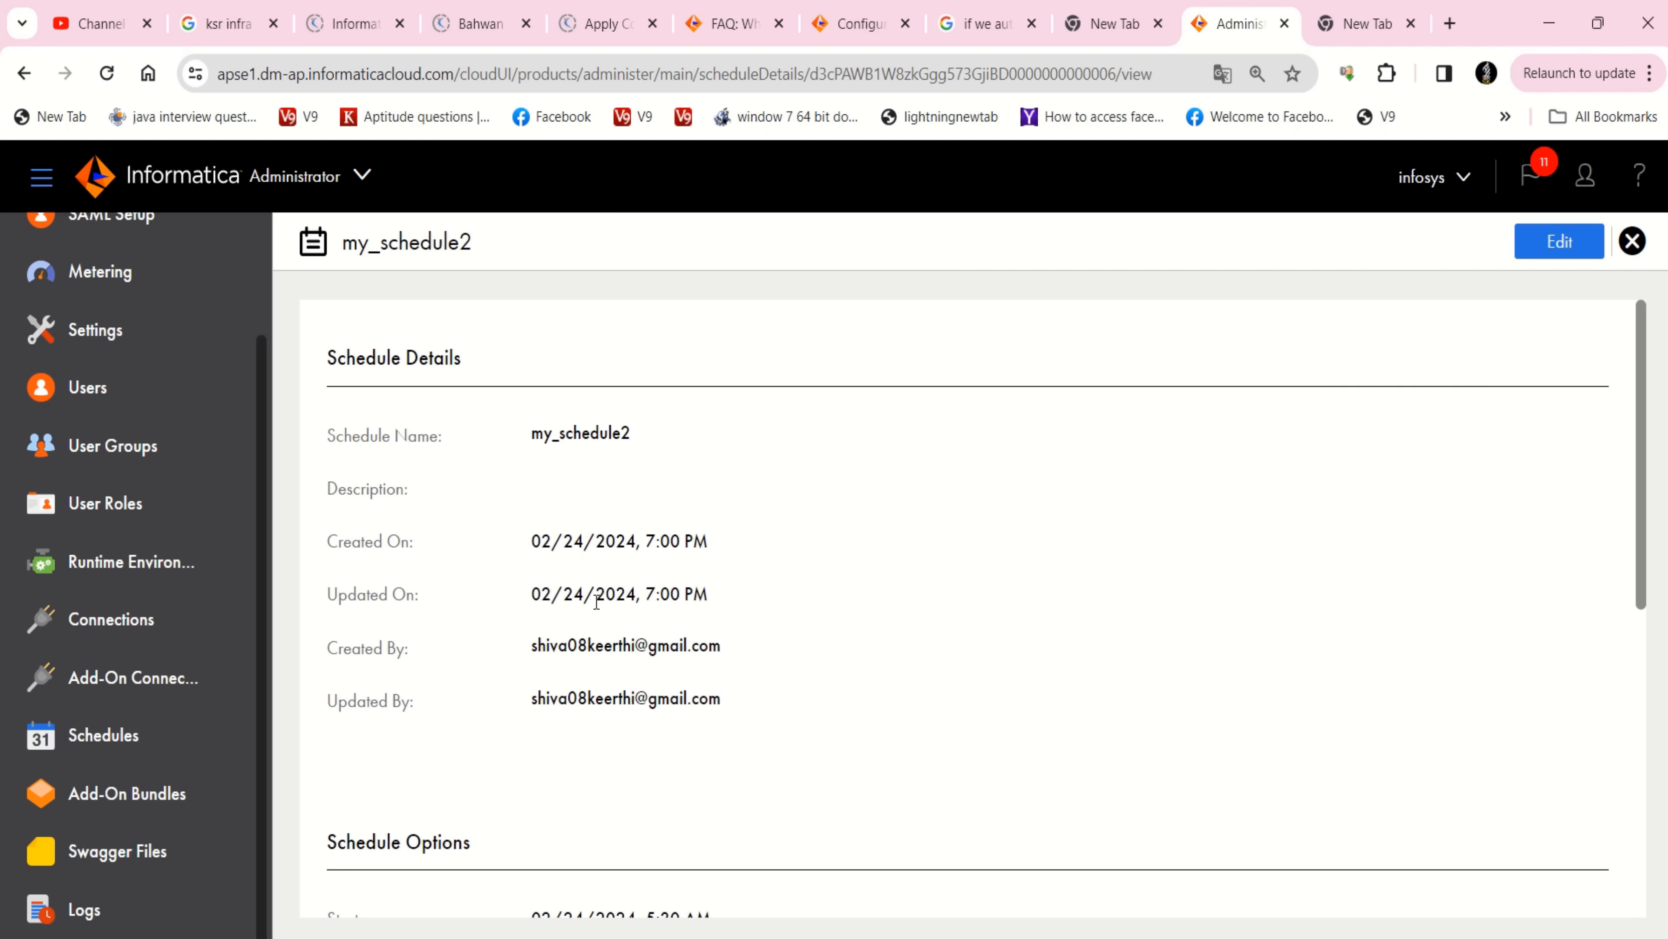
{"action": "scroll", "coordinate": [596, 602], "scroll_direction": "down", "scroll_amount": 8}
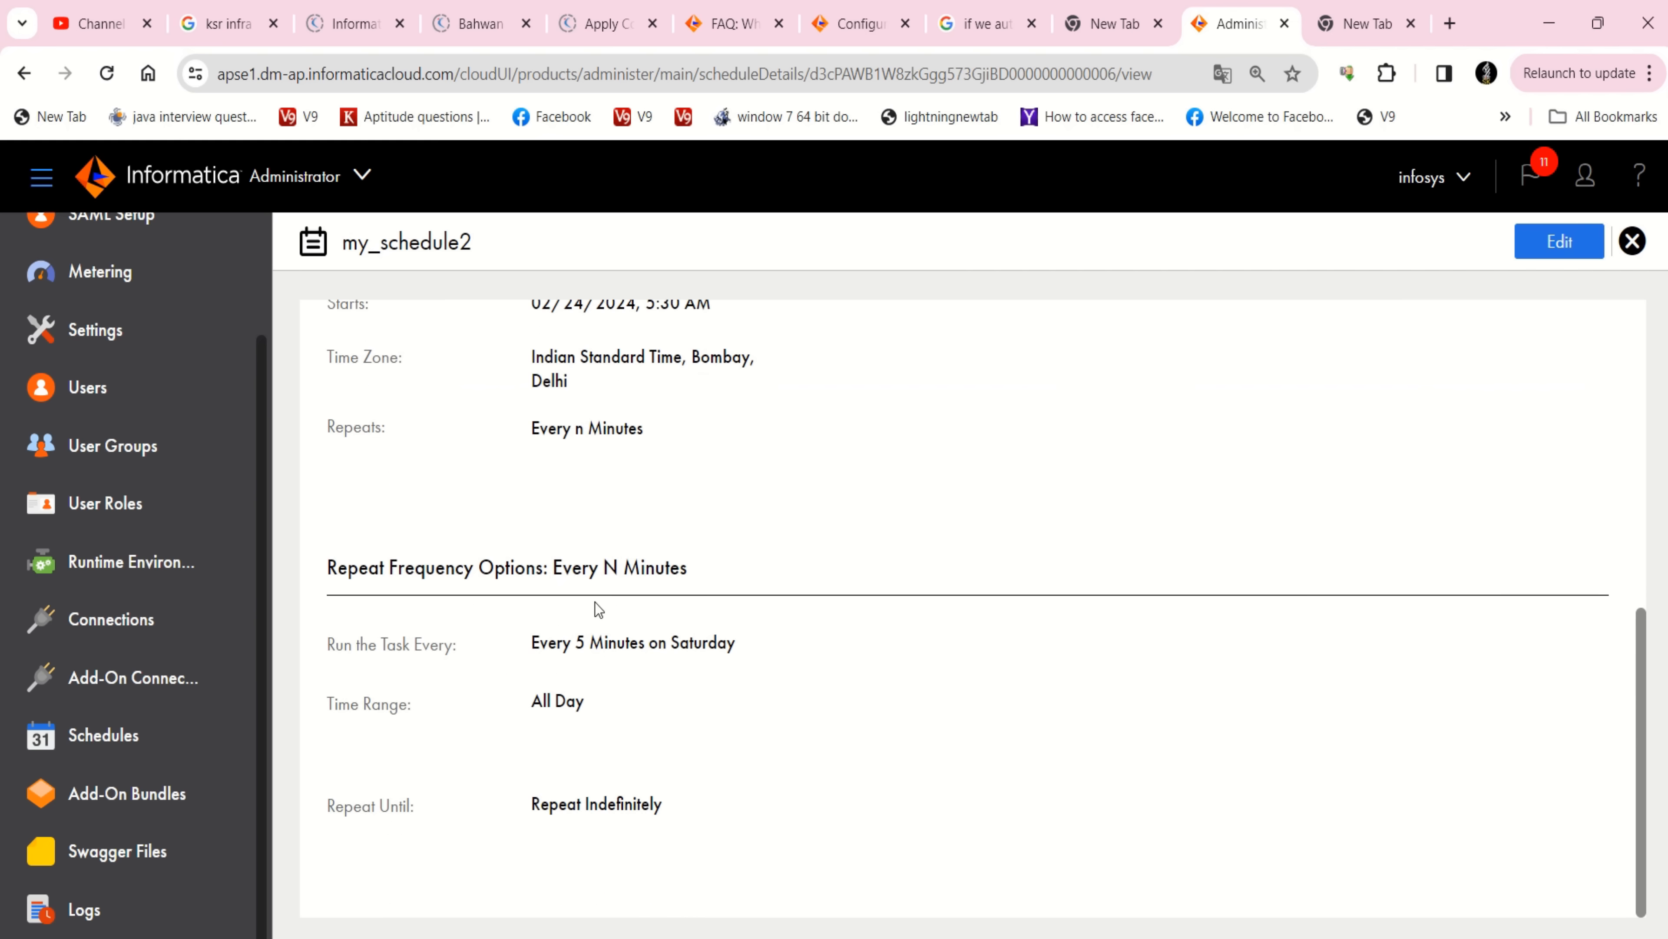
{"action": "scroll", "coordinate": [595, 602], "scroll_direction": "up", "scroll_amount": 2}
{"action": "scroll", "coordinate": [594, 602], "scroll_direction": "down", "scroll_amount": 2}
{"action": "scroll", "coordinate": [1512, 373], "scroll_direction": "up", "scroll_amount": 2}
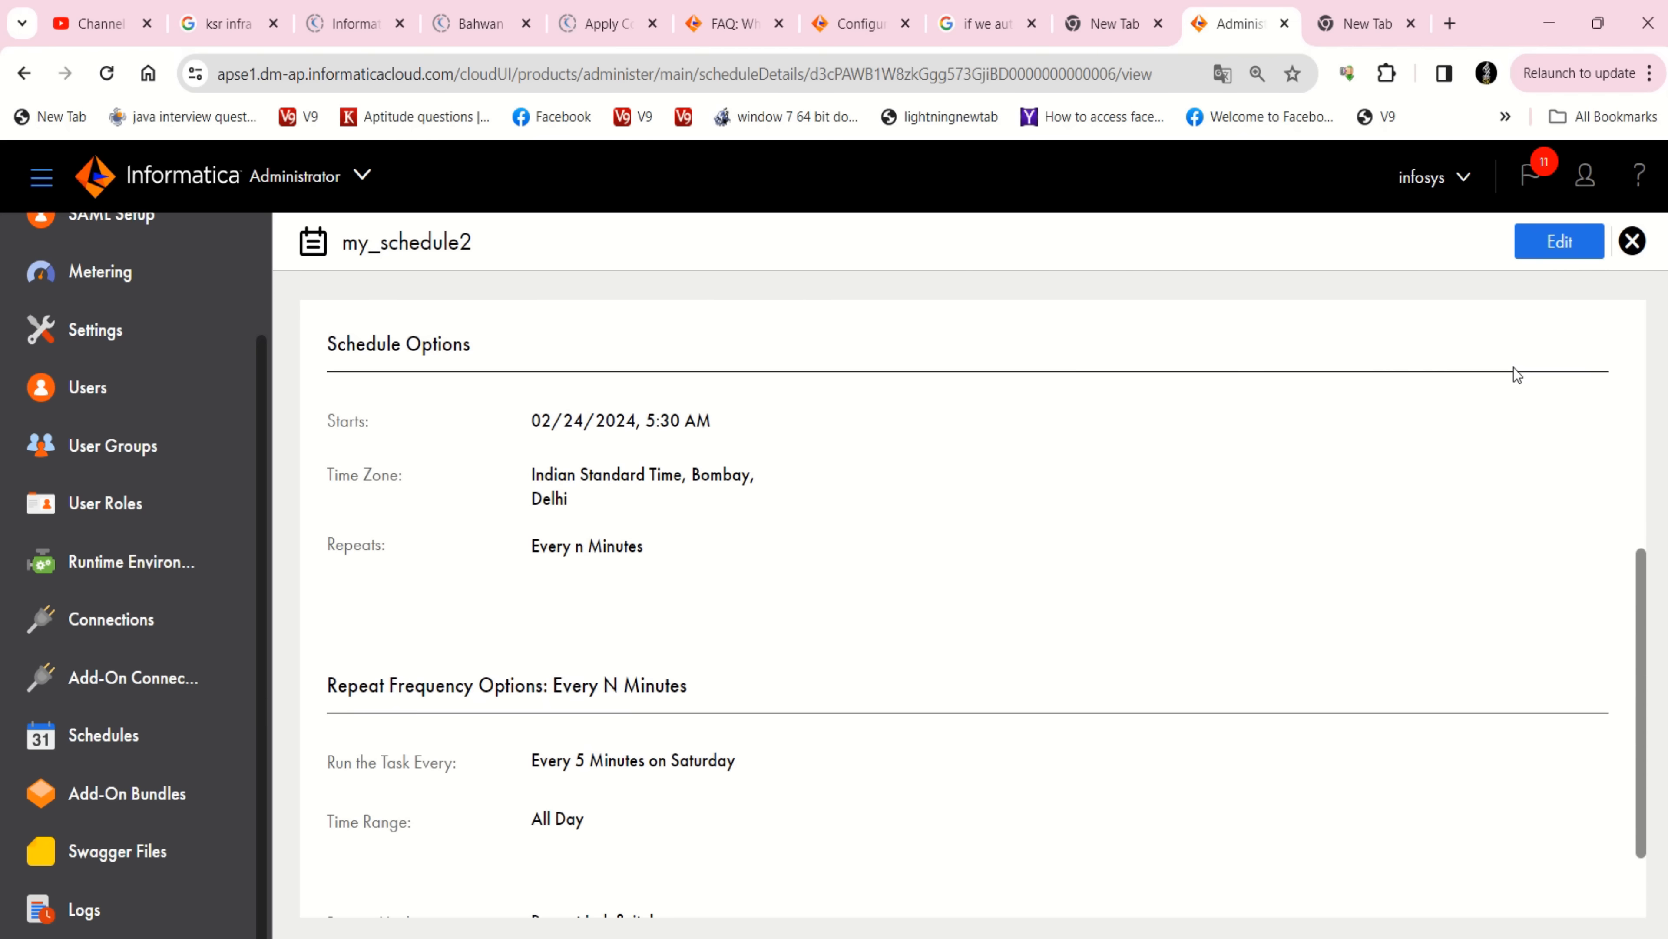
{"action": "left_click", "coordinate": [1631, 243]}
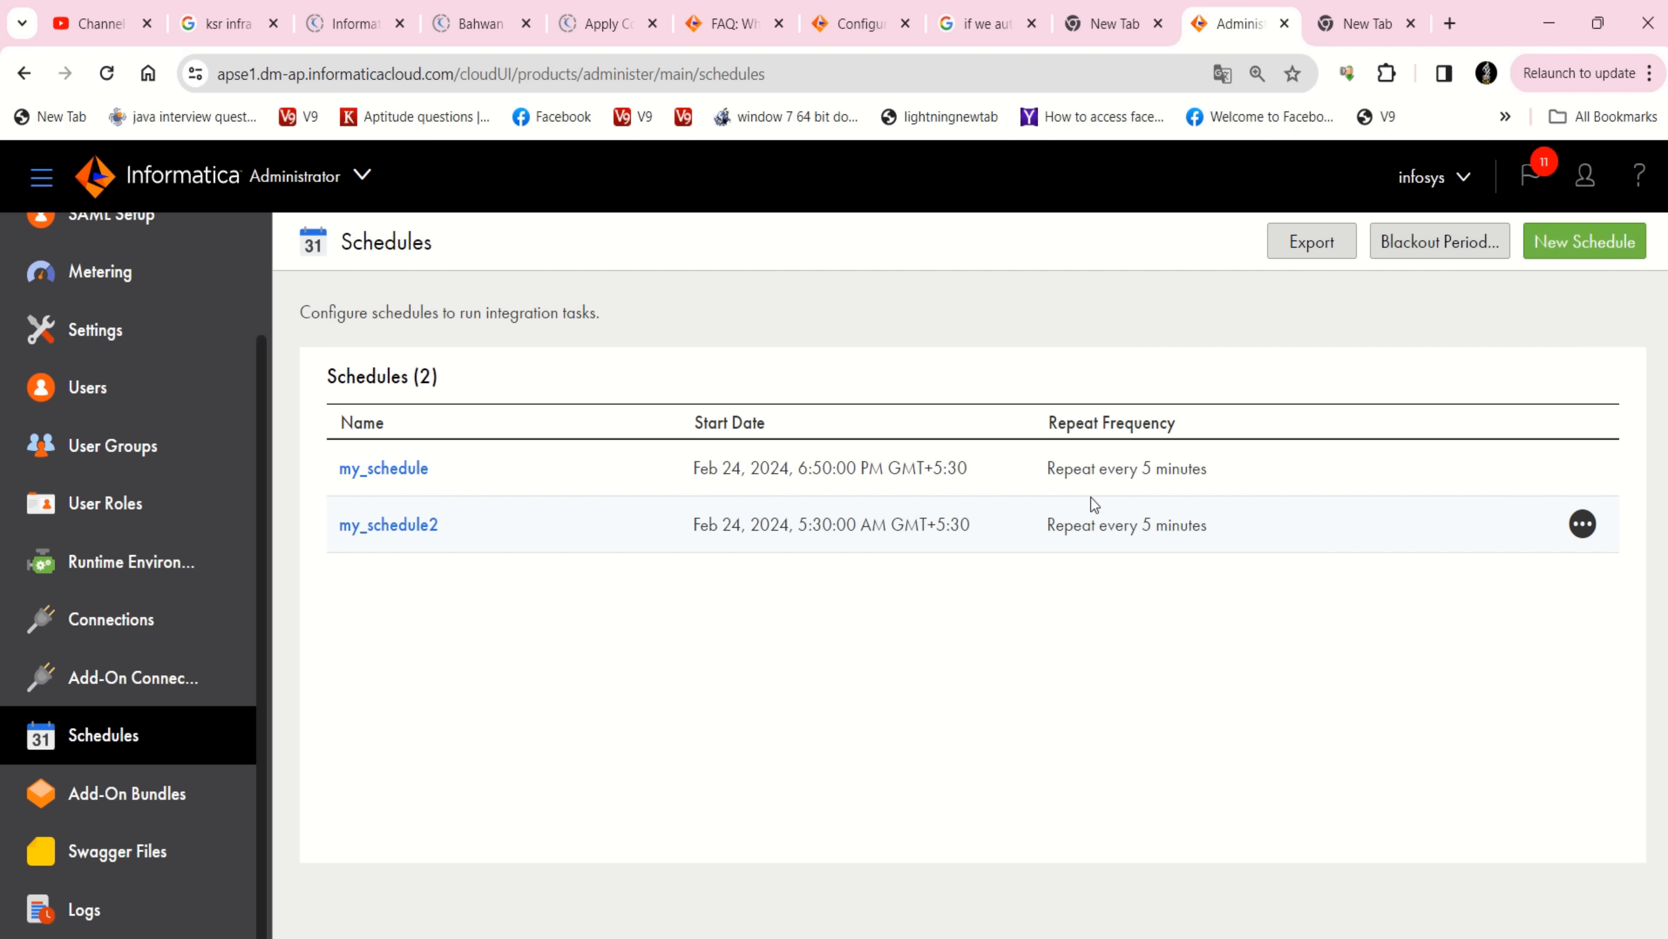
Review the start time, repeat frequency and time range of my_schedule
{"action": "left_click", "coordinate": [388, 468]}
{"action": "scroll", "coordinate": [775, 748], "scroll_direction": "down", "scroll_amount": 1}
{"action": "scroll", "coordinate": [774, 749], "scroll_direction": "down", "scroll_amount": 10}
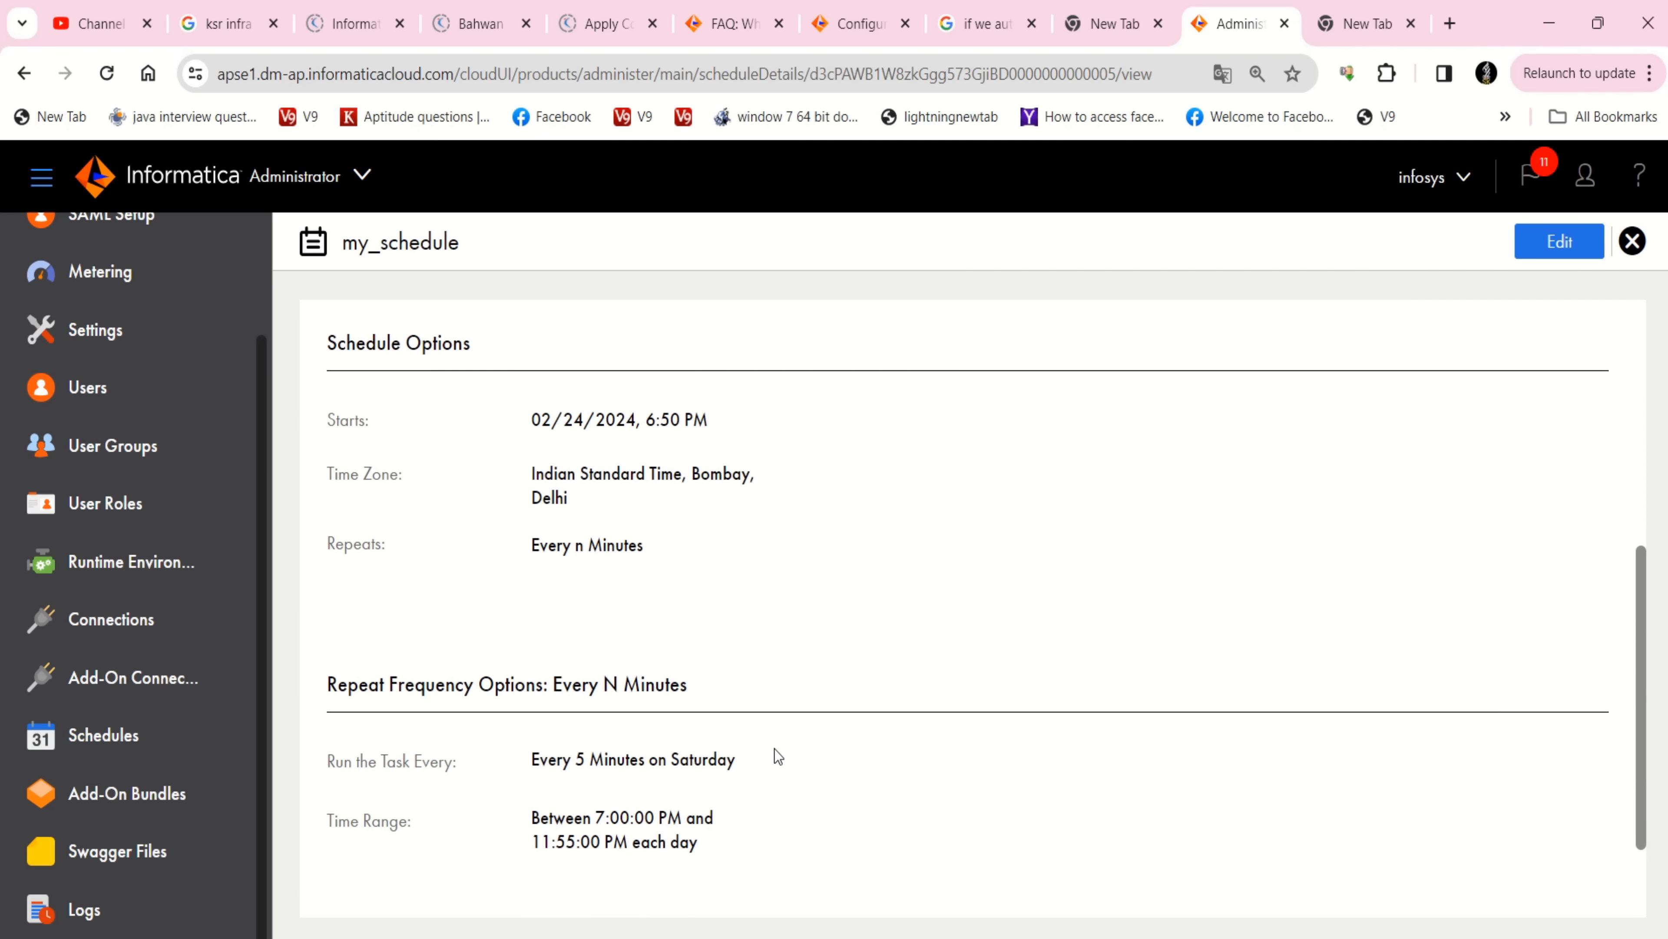
{"action": "scroll", "coordinate": [774, 749], "scroll_direction": "up", "scroll_amount": 5}
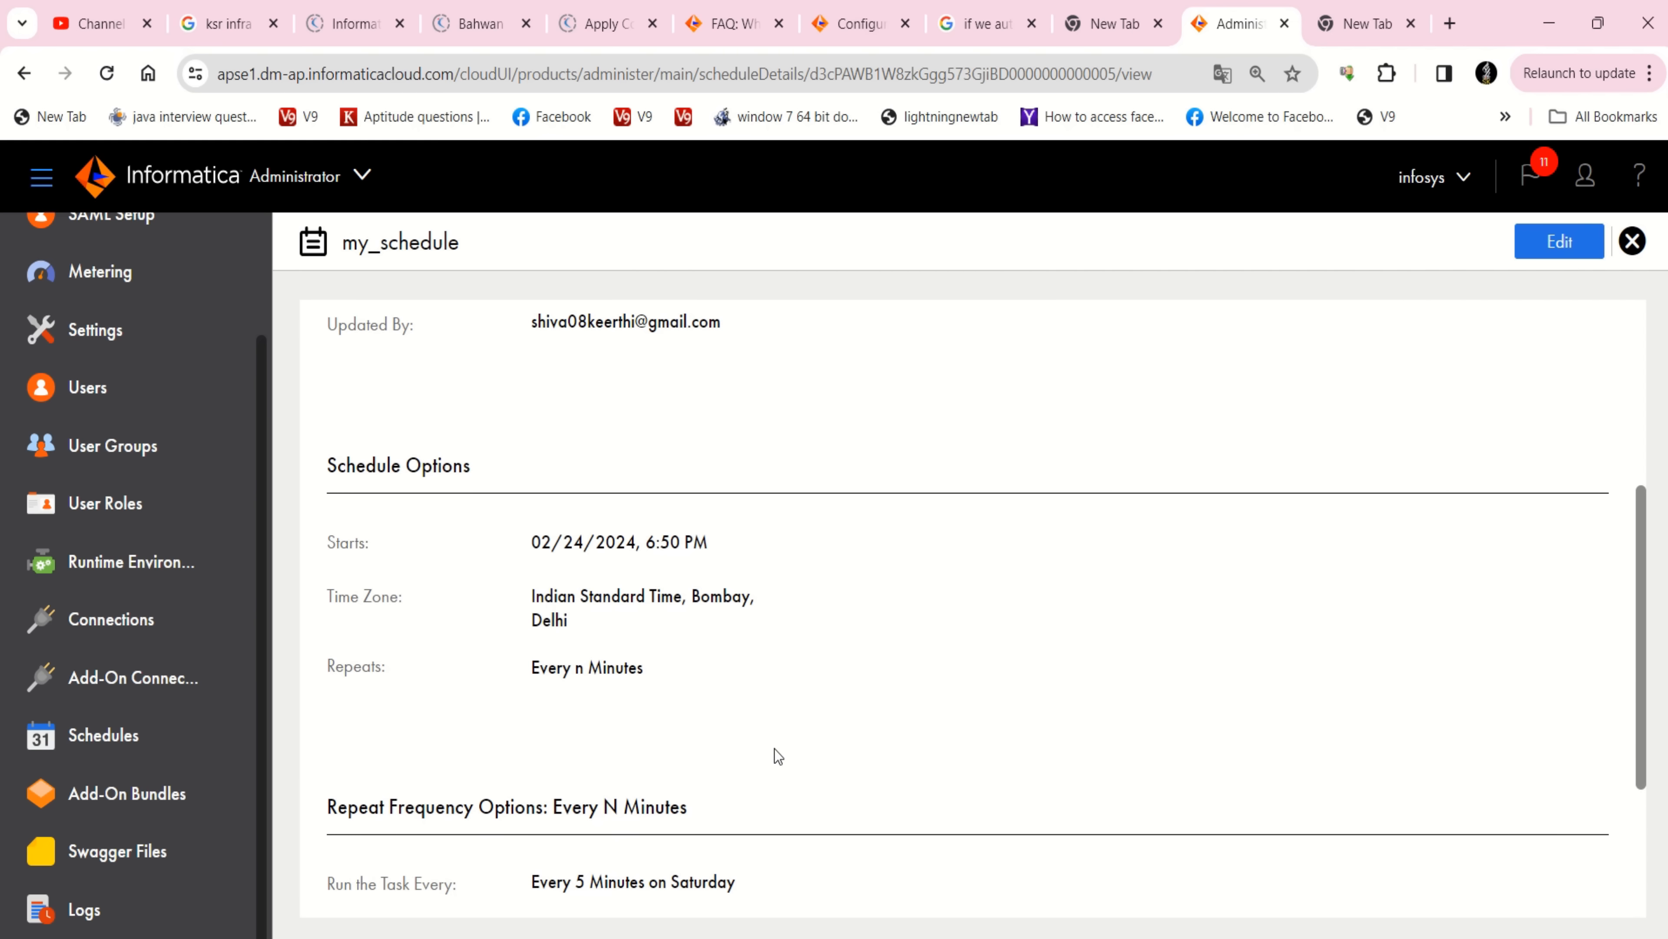
{"action": "scroll", "coordinate": [775, 748], "scroll_direction": "up", "scroll_amount": 1}
{"action": "scroll", "coordinate": [775, 749], "scroll_direction": "down", "scroll_amount": 3}
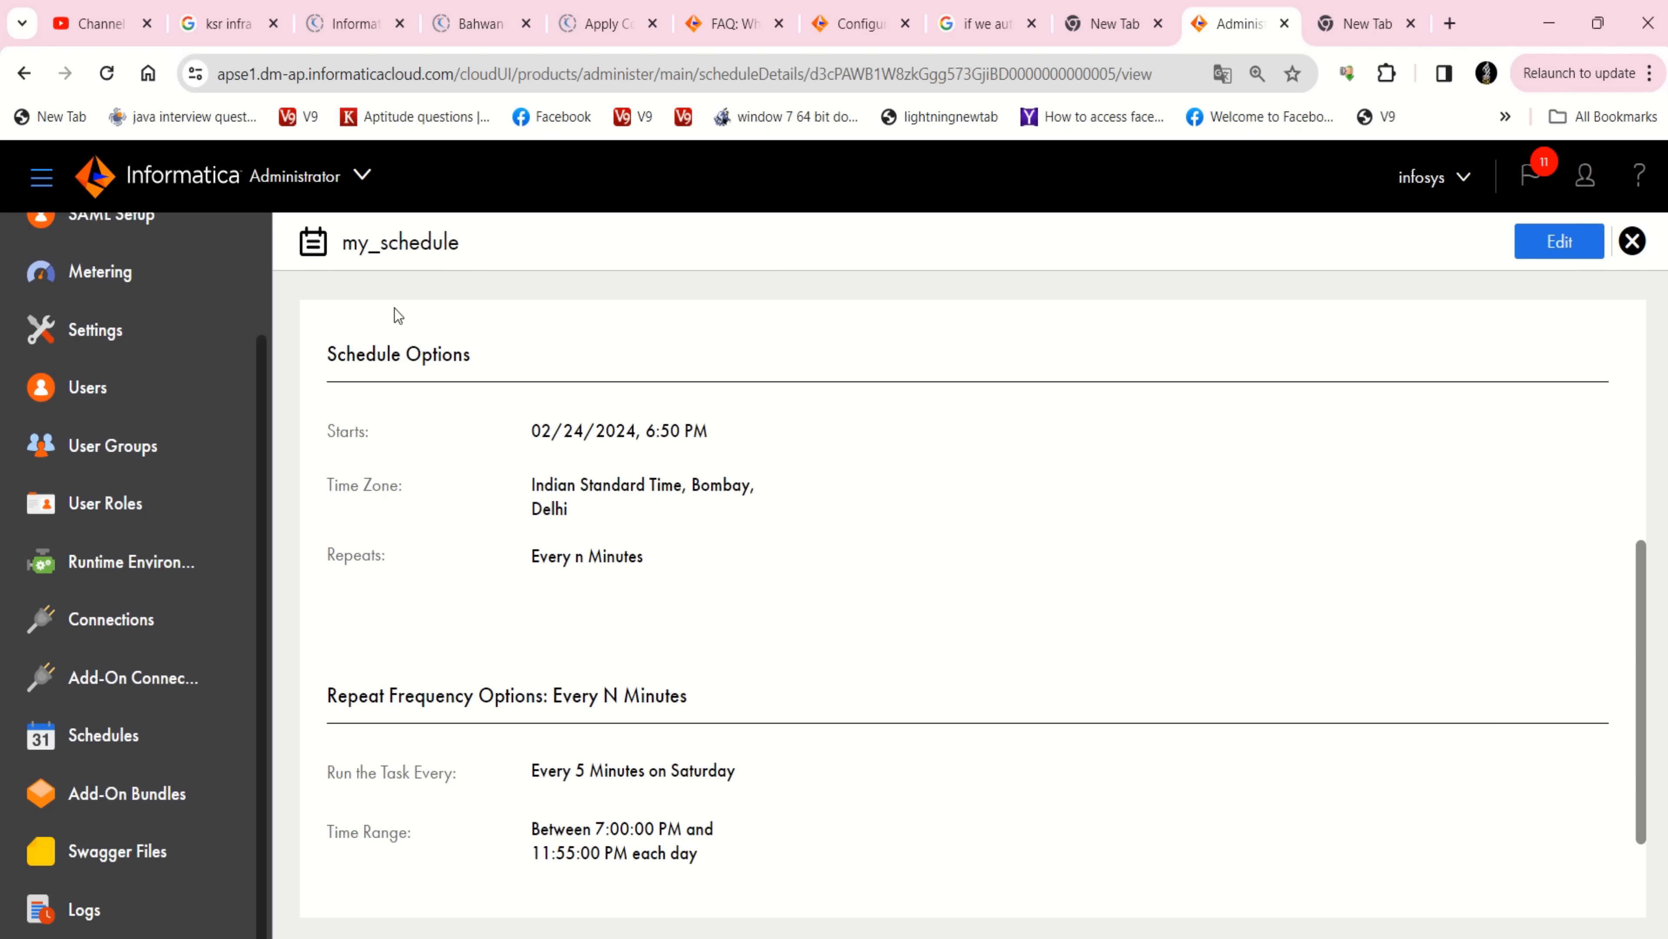
Open the running jobs in the Monitor service and widen the Start Time and Instance Name columns
{"action": "left_click", "coordinate": [366, 177]}
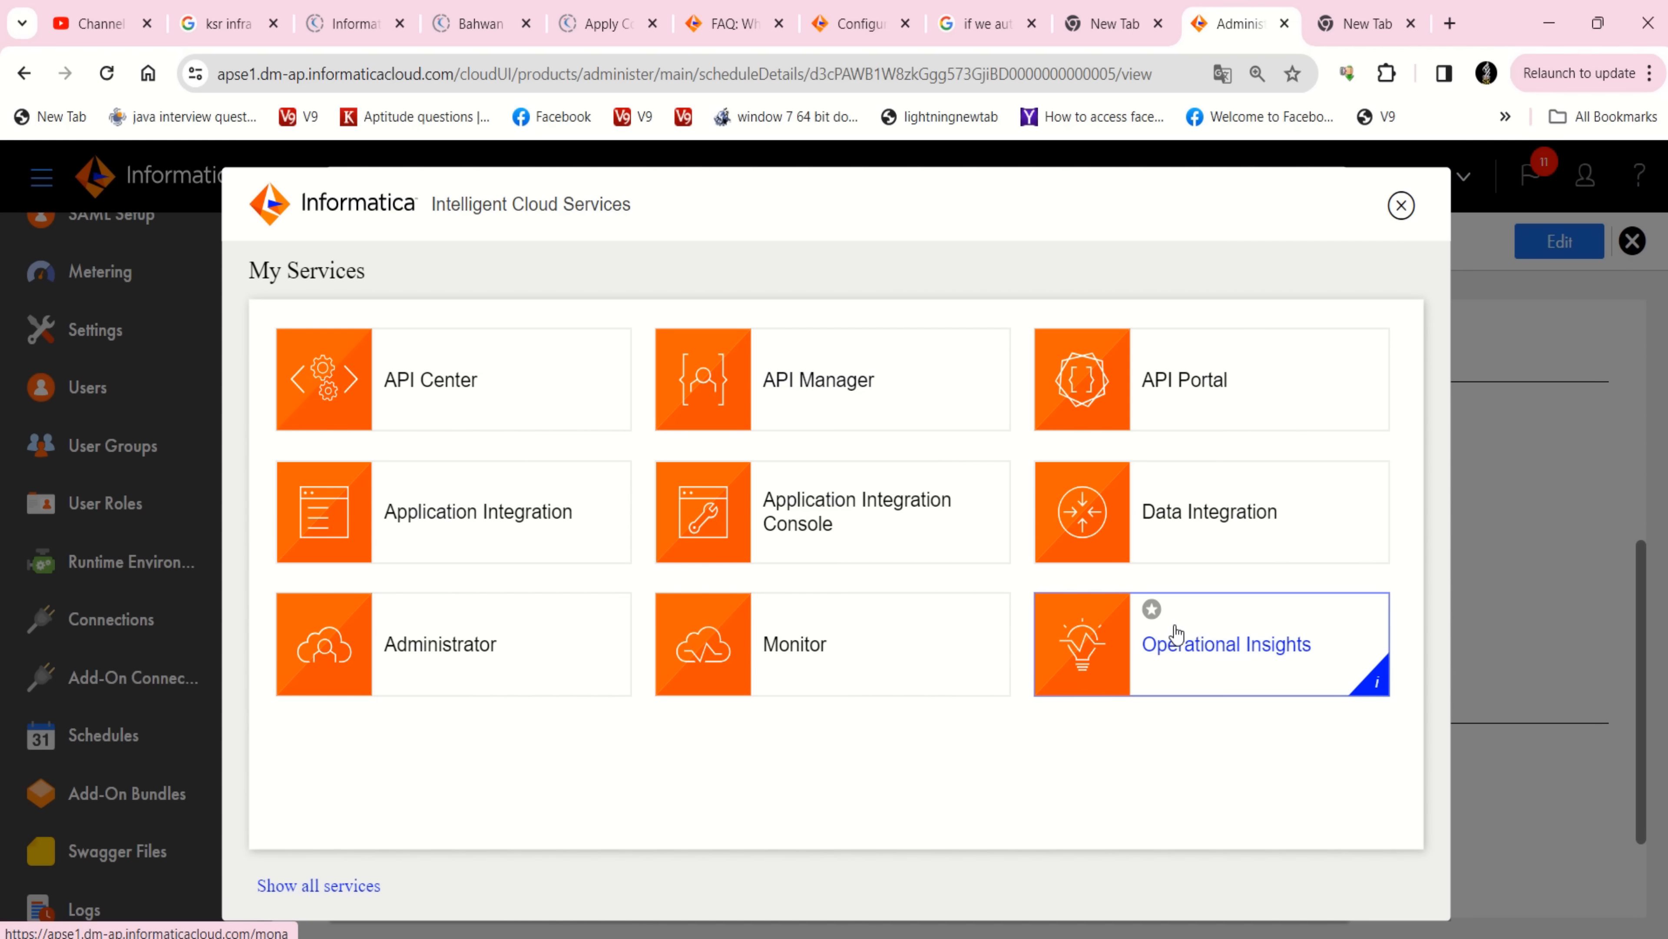
{"action": "left_click", "coordinate": [795, 646]}
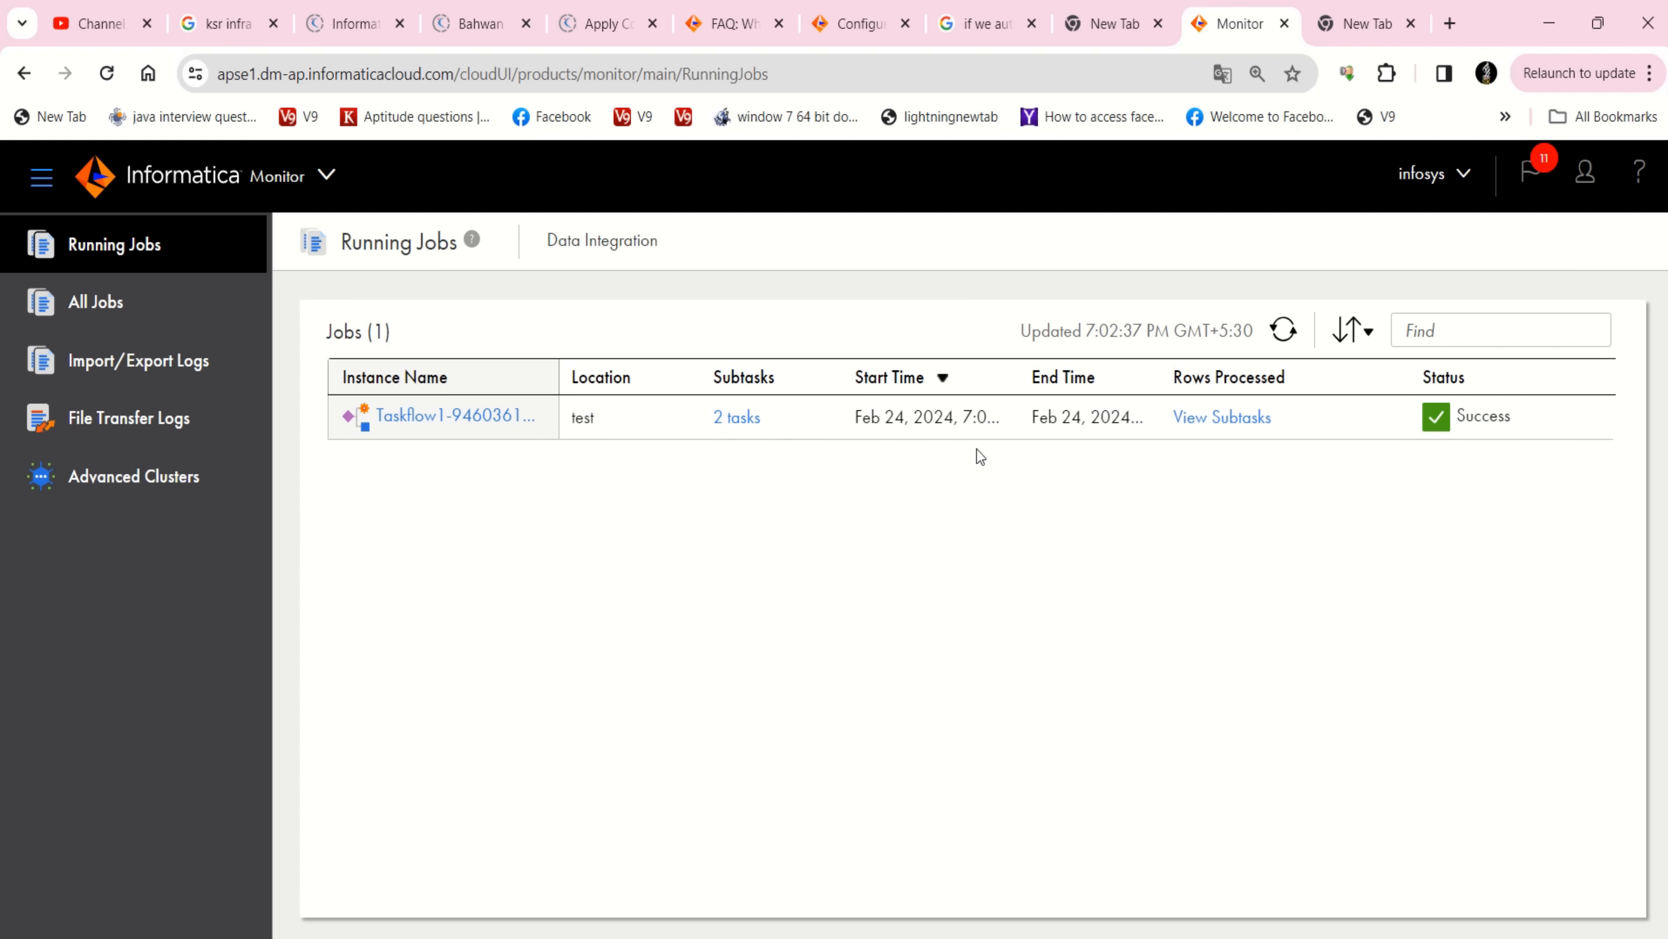
{"action": "left_click_drag", "start_coordinate": [1016, 373], "coordinate": [1104, 391]}
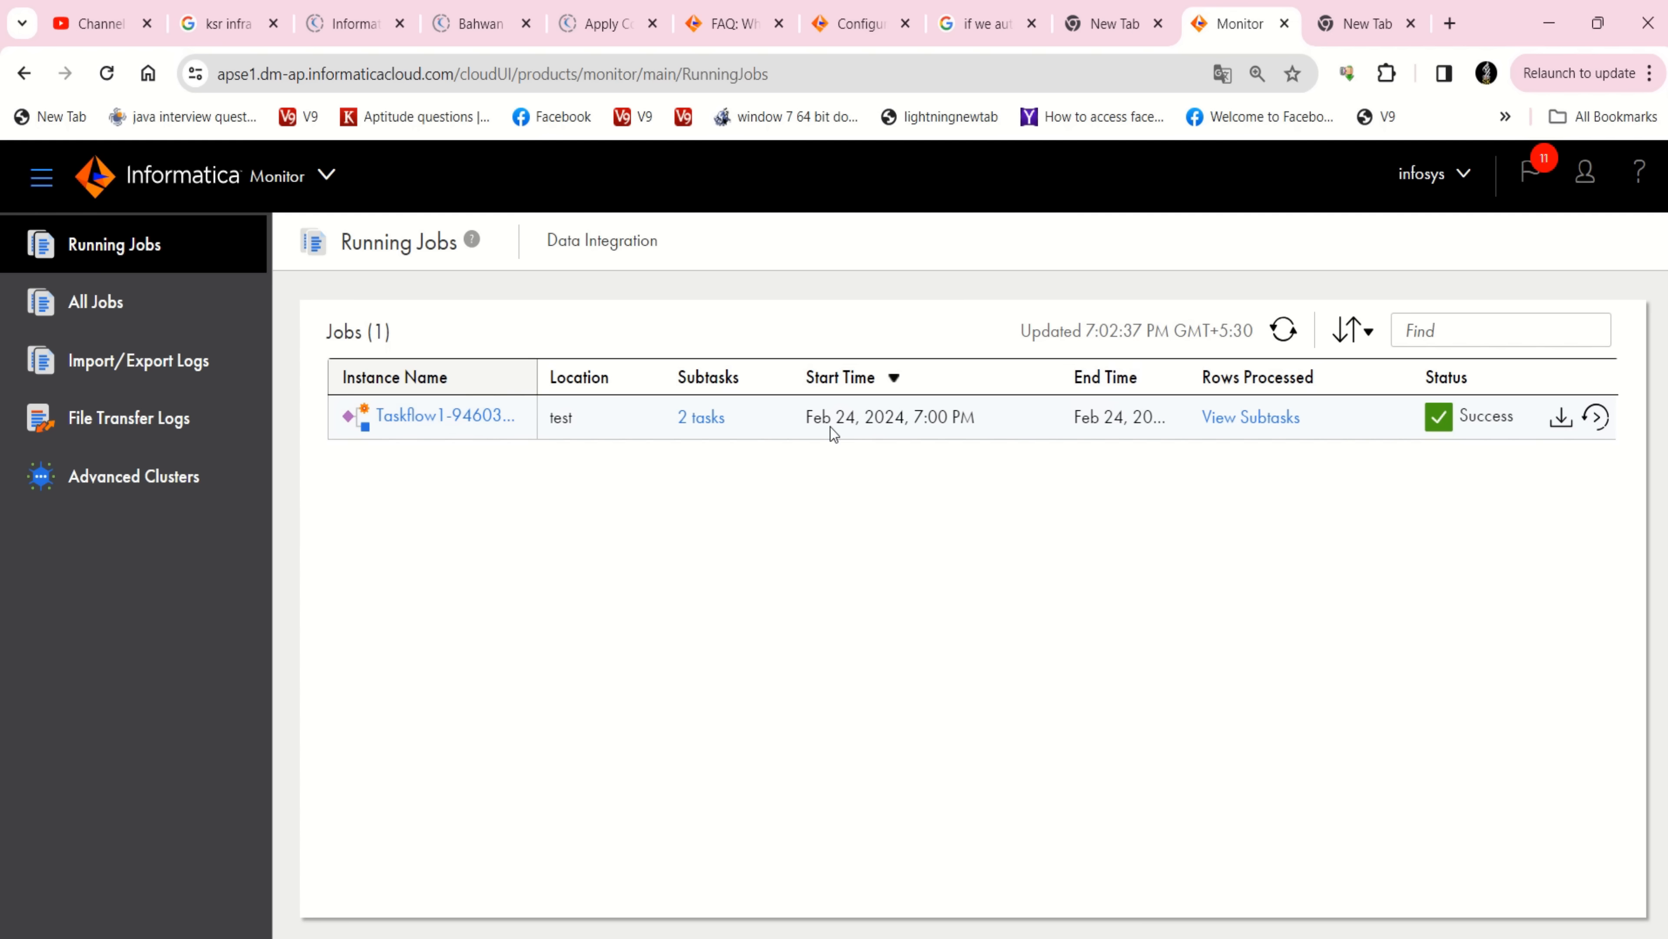
{"action": "left_click_drag", "start_coordinate": [537, 376], "coordinate": [708, 395]}
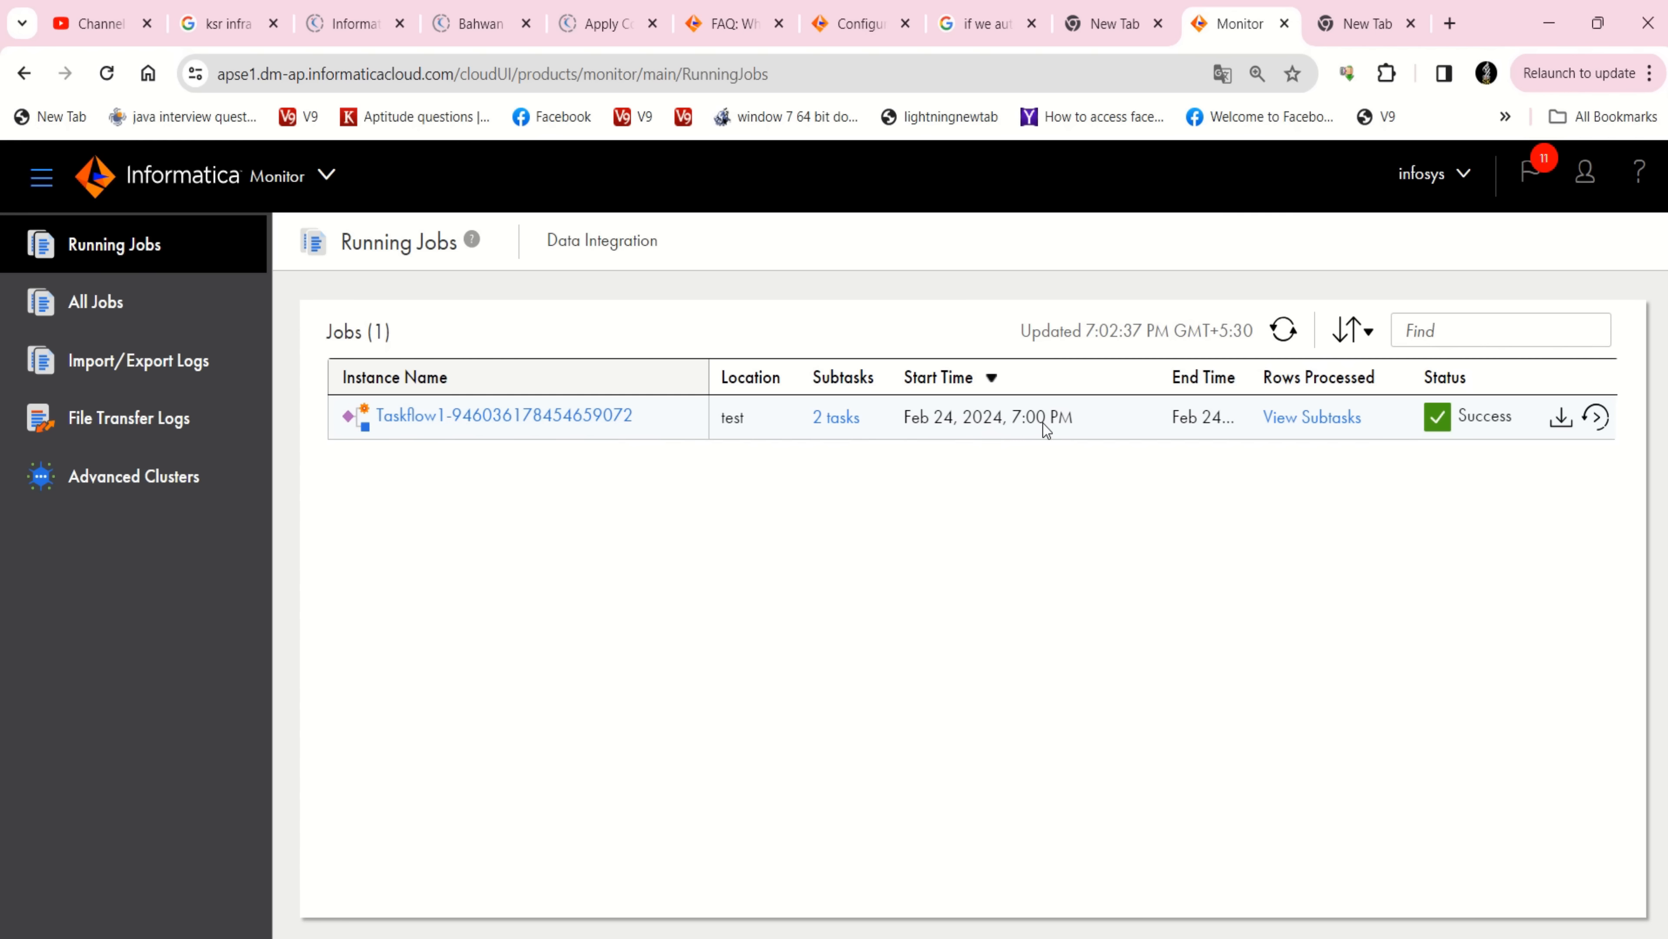
View the subtasks of the Taskflow1 run in the running jobs
{"action": "left_click", "coordinate": [840, 418]}
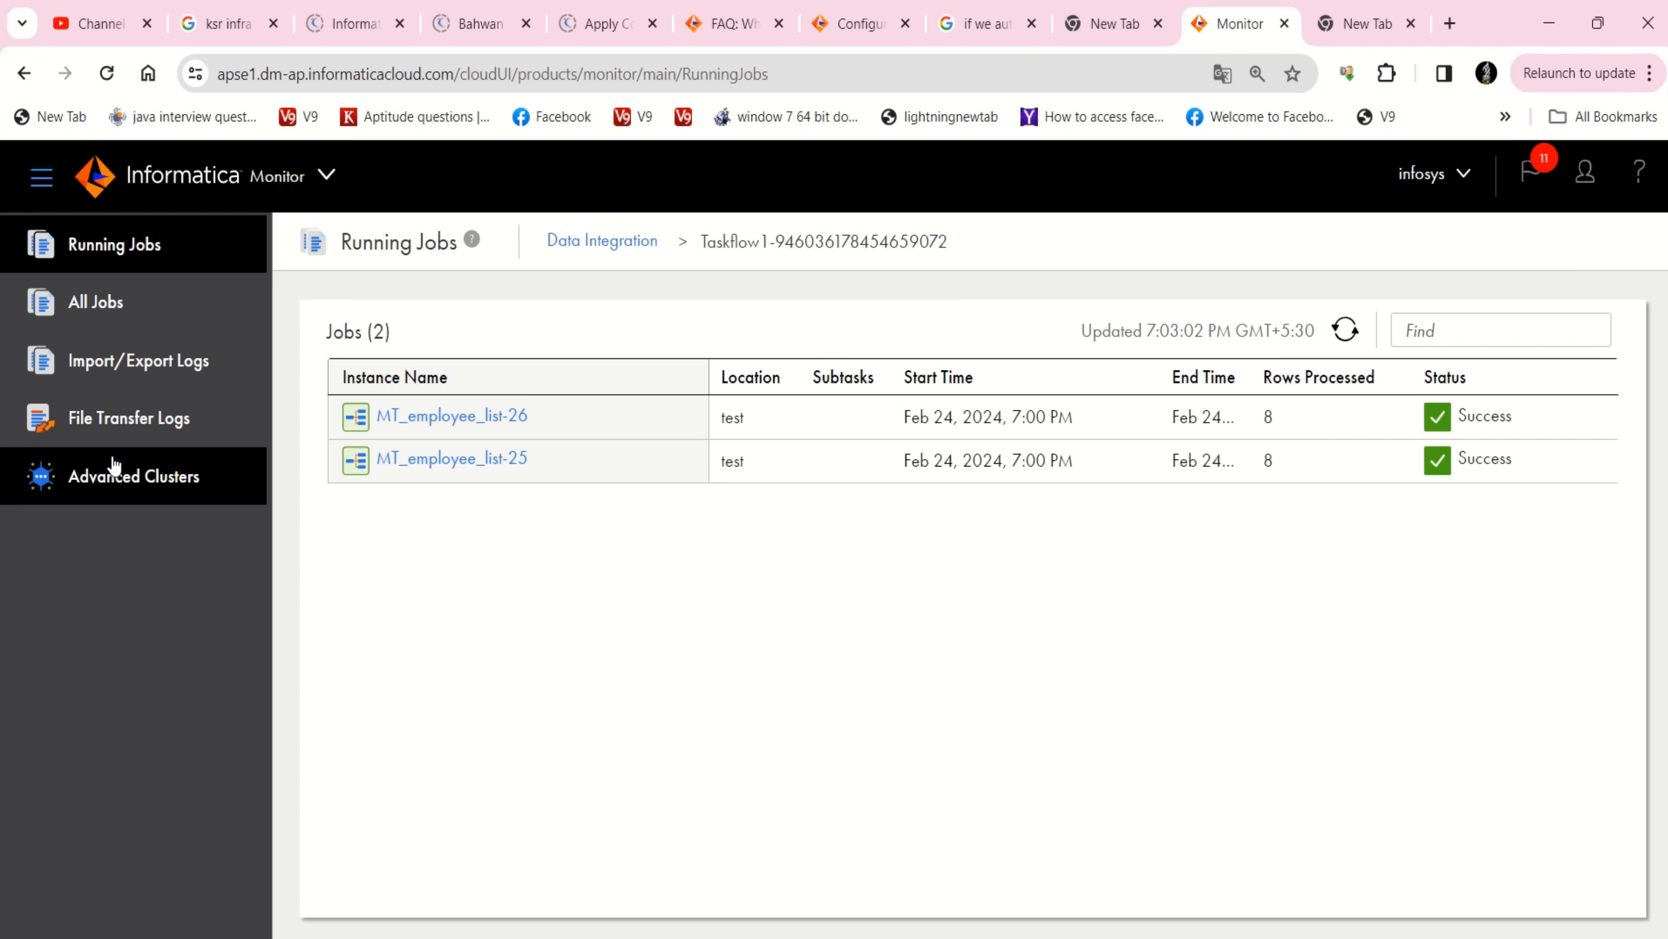
{"action": "left_click", "coordinate": [333, 178]}
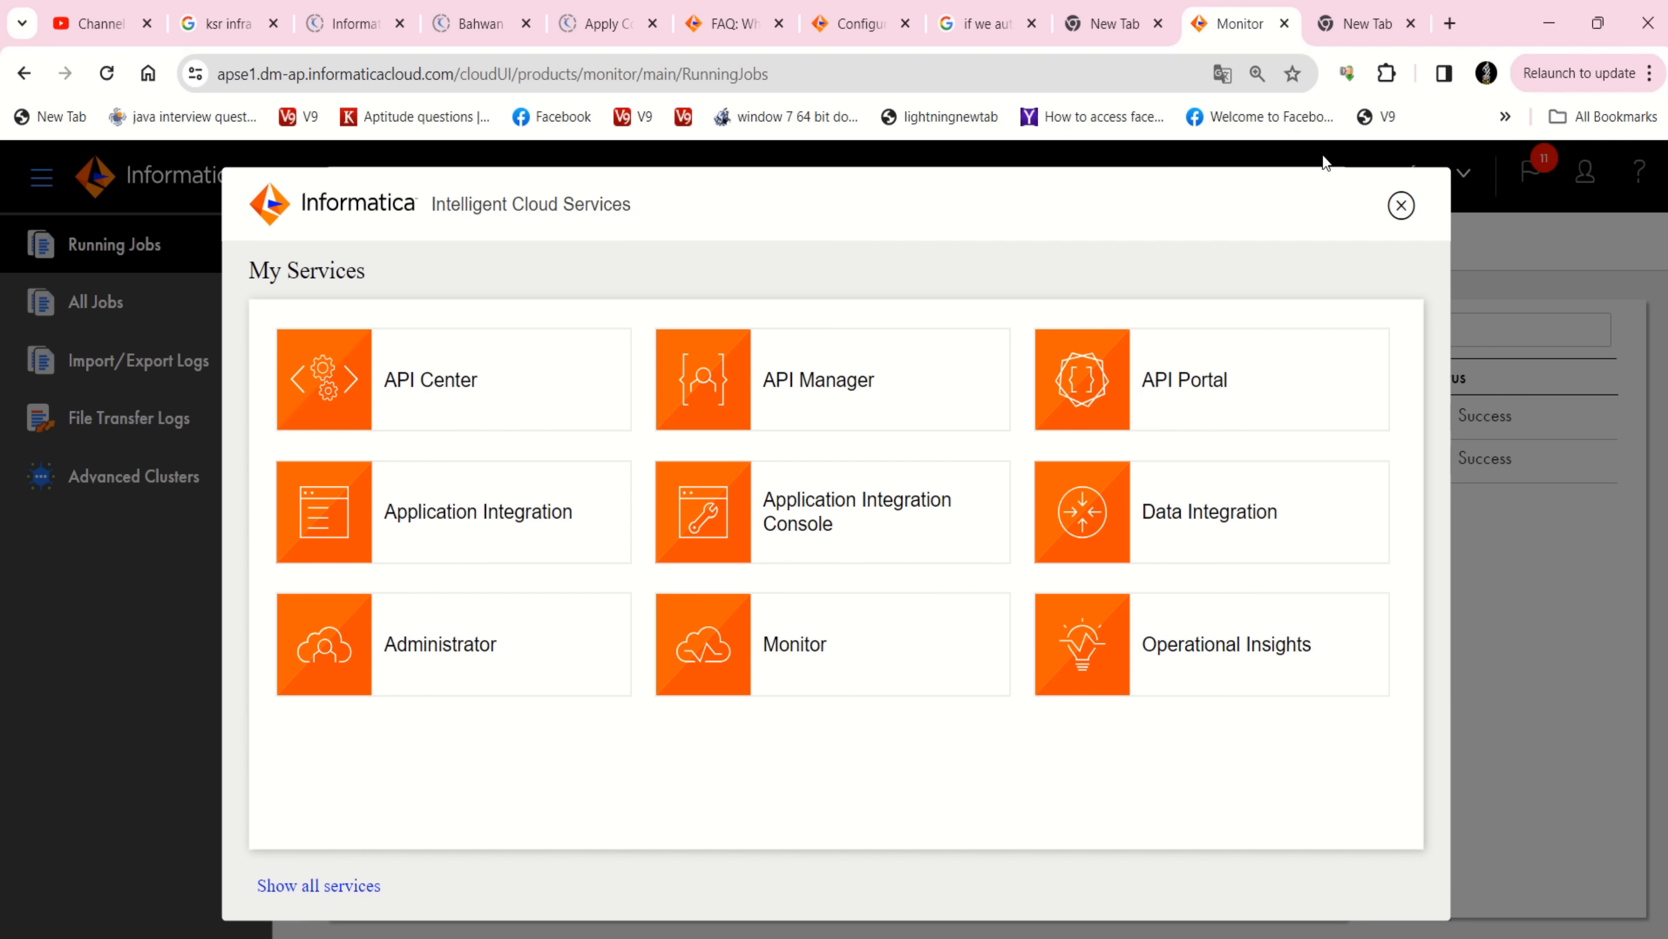
{"action": "left_click", "coordinate": [1410, 219]}
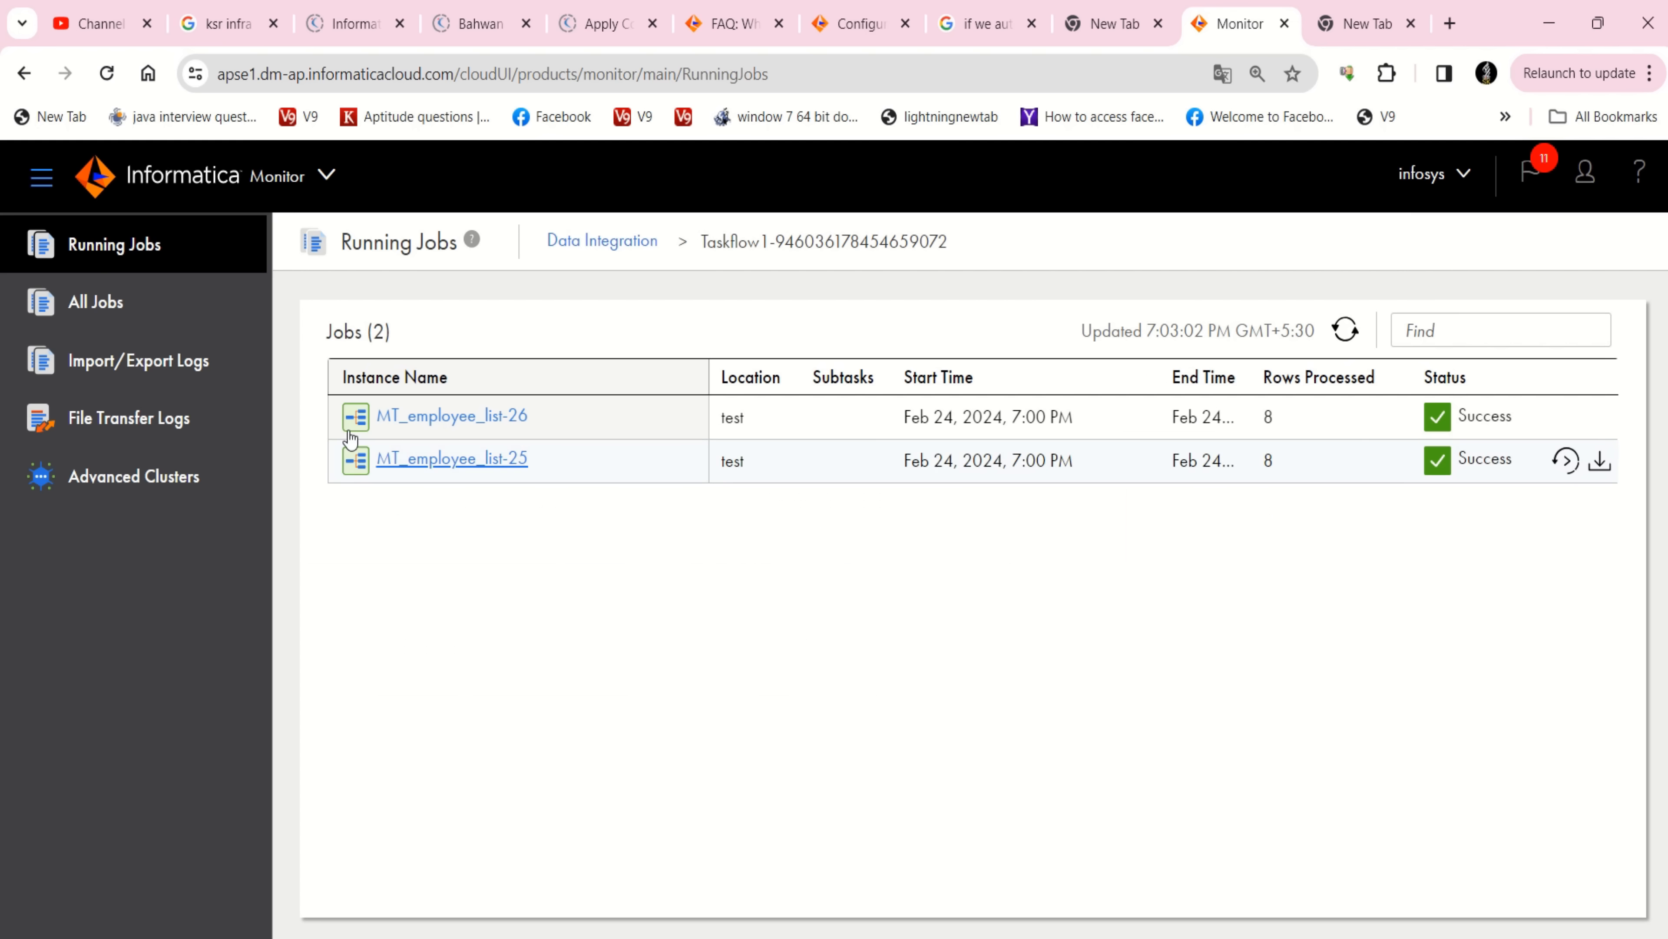
Look through all Data Integration jobs and return to the top level of the running jobs
{"action": "left_click", "coordinate": [169, 304]}
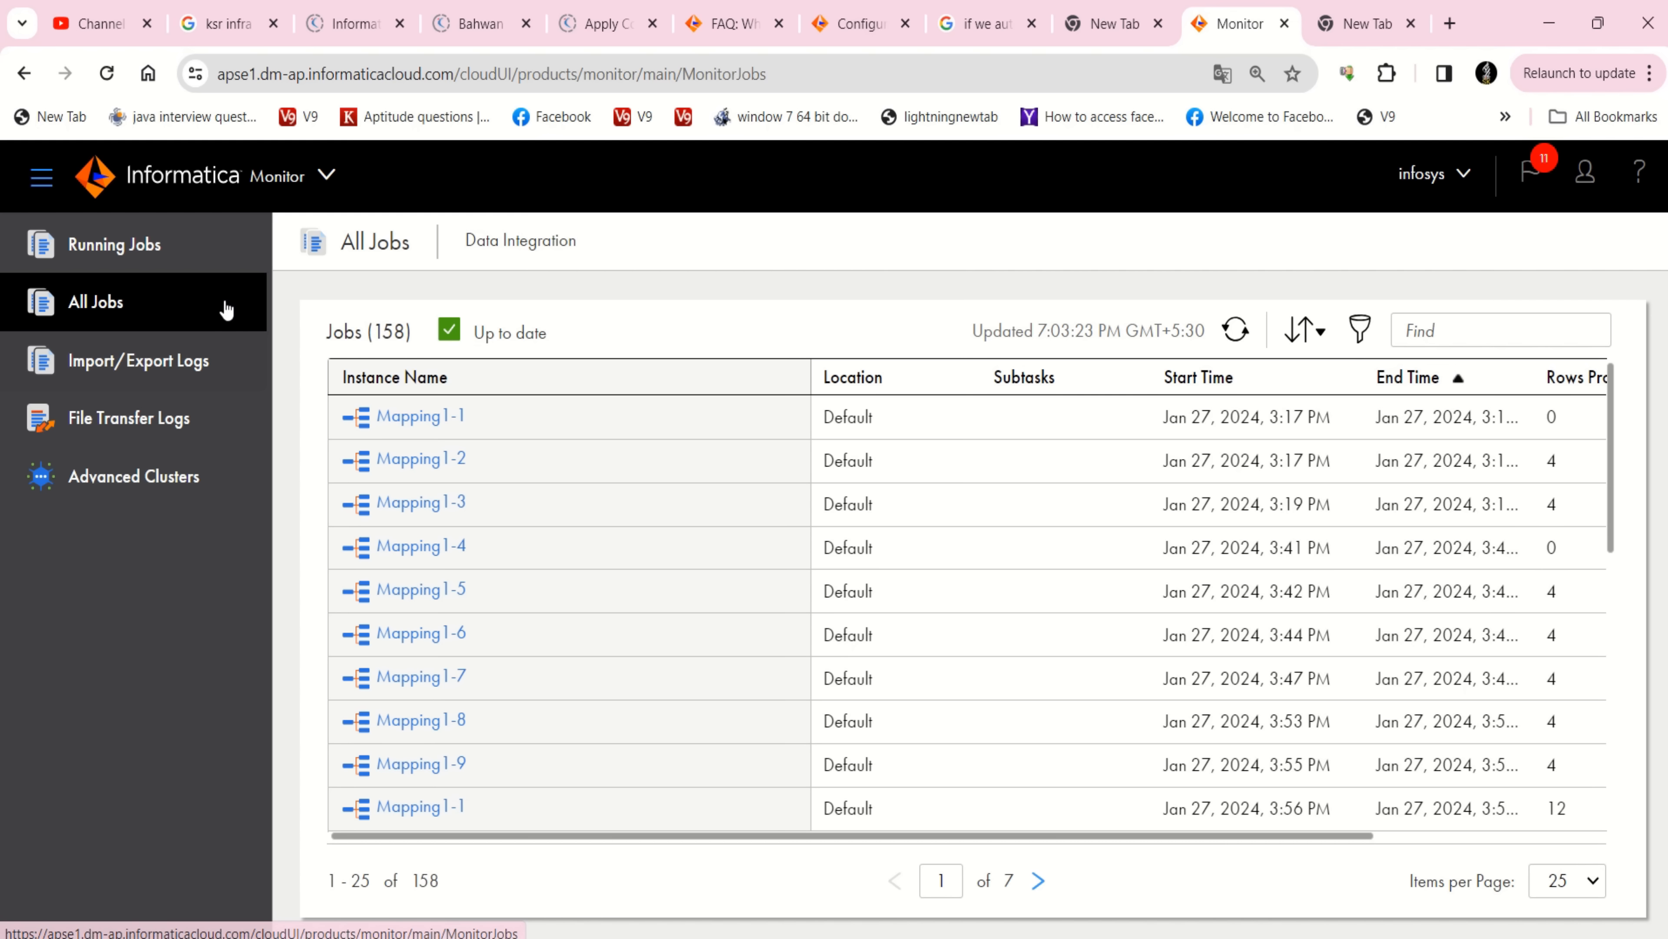
{"action": "scroll", "coordinate": [696, 551], "scroll_direction": "down", "scroll_amount": 10}
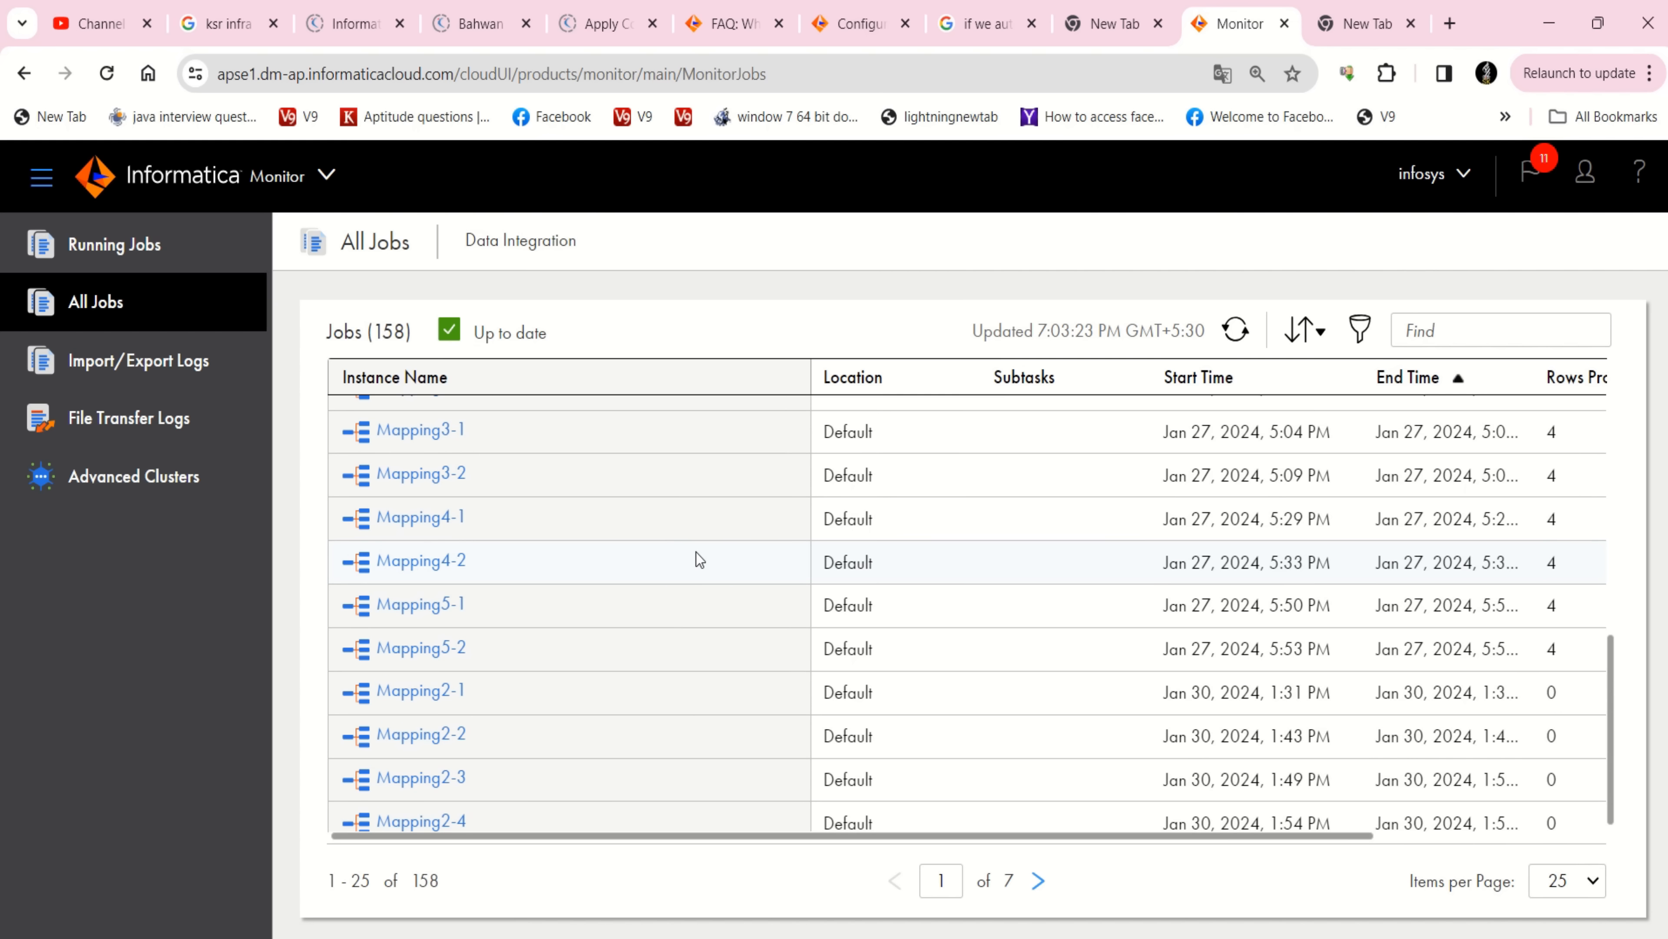
{"action": "left_click", "coordinate": [151, 256]}
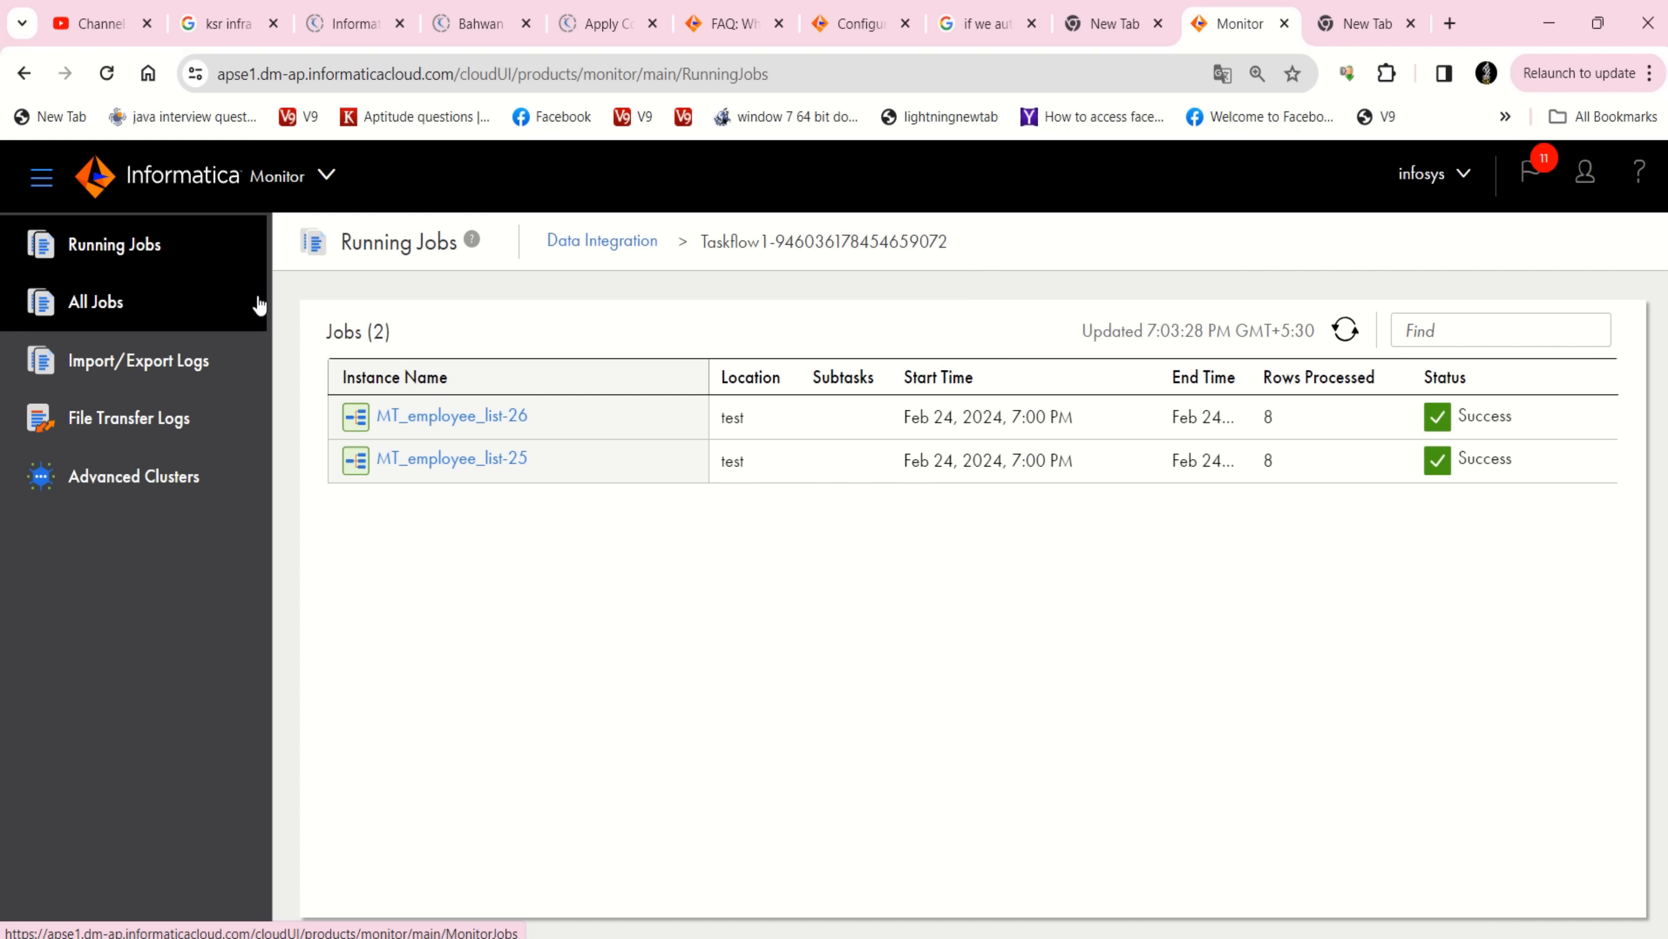
{"action": "left_click", "coordinate": [581, 252]}
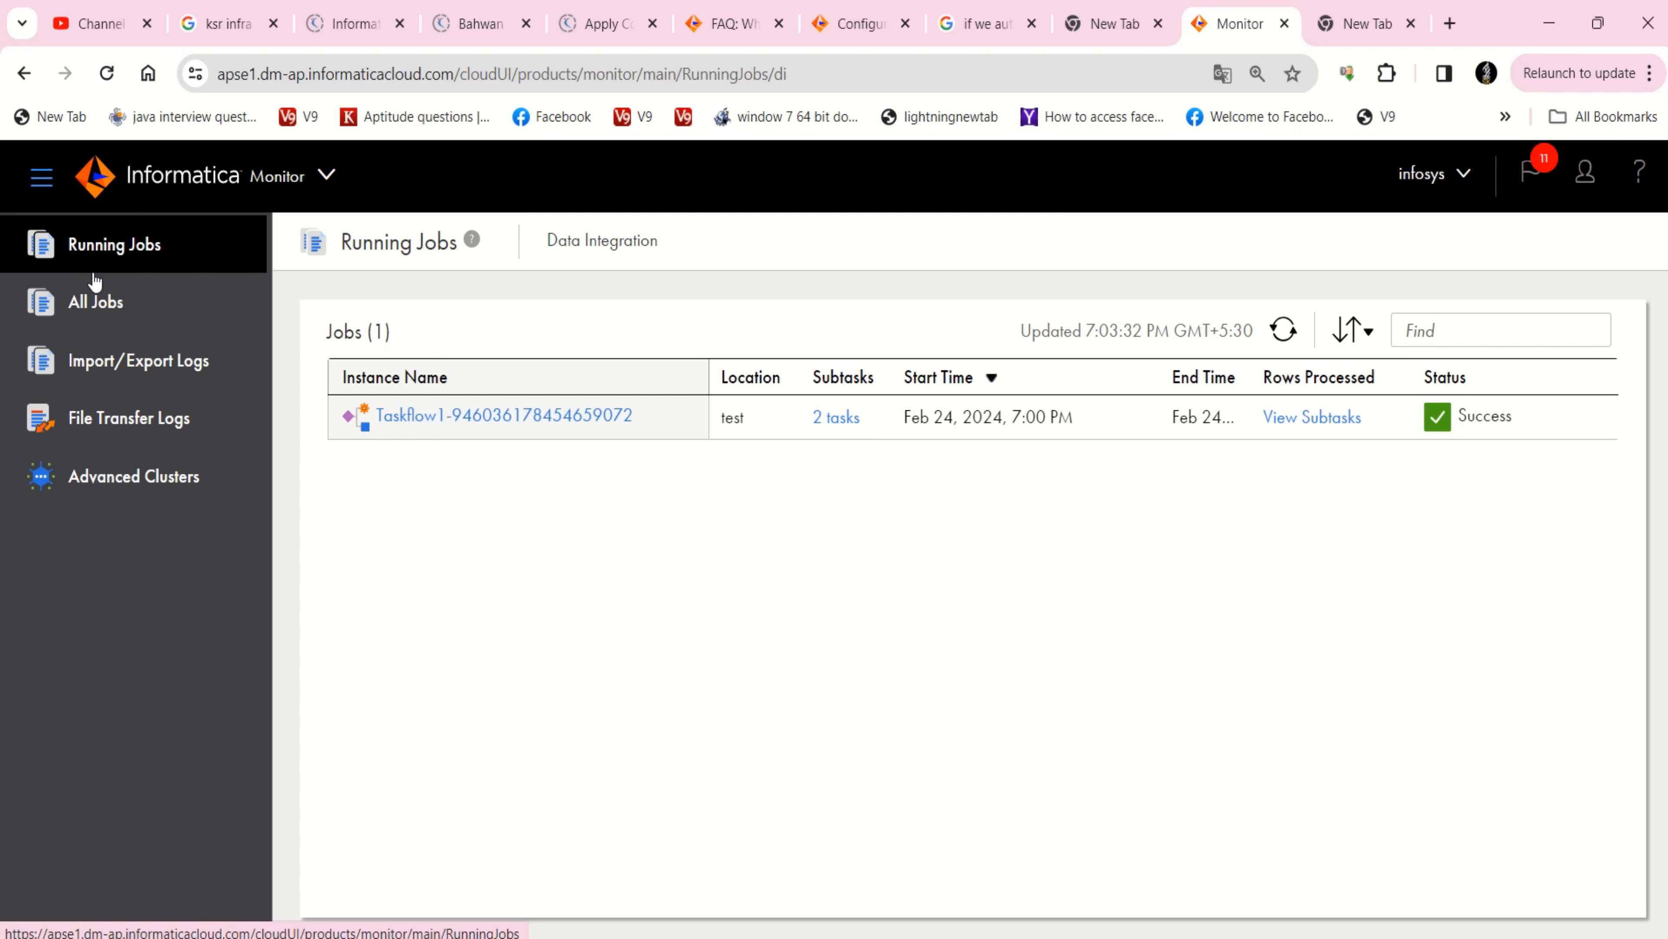
Examine the first page of the All Jobs list for taskflow runs
{"action": "left_click", "coordinate": [97, 303]}
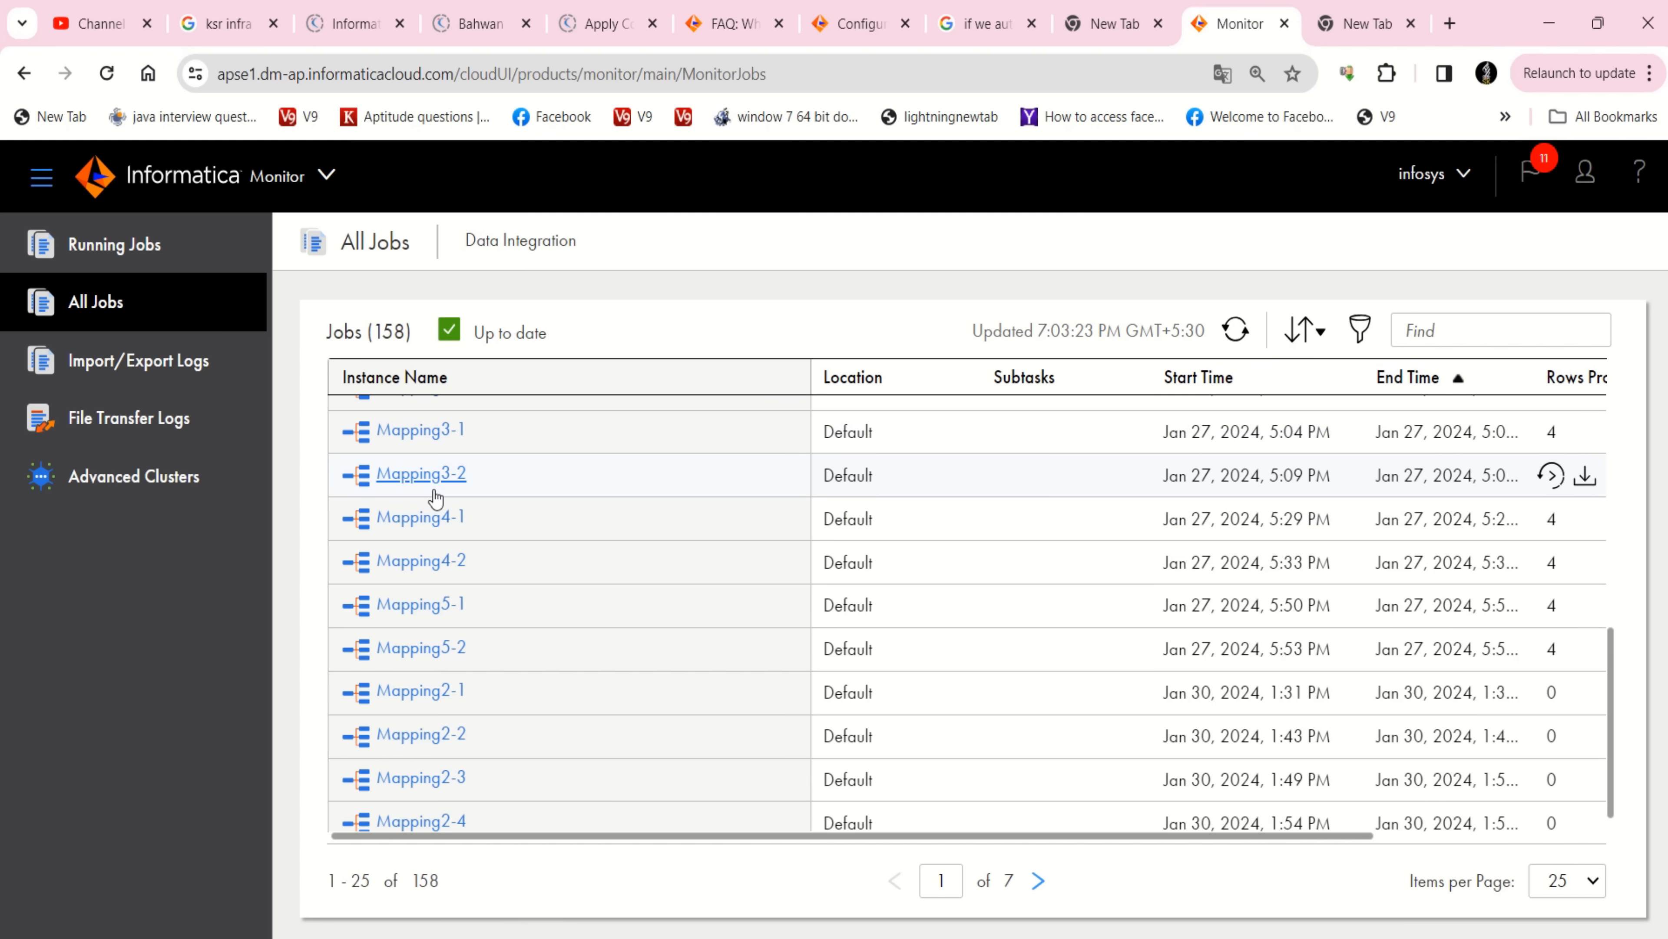
{"action": "scroll", "coordinate": [435, 500], "scroll_direction": "down", "scroll_amount": 3}
{"action": "scroll", "coordinate": [435, 499], "scroll_direction": "up", "scroll_amount": 4}
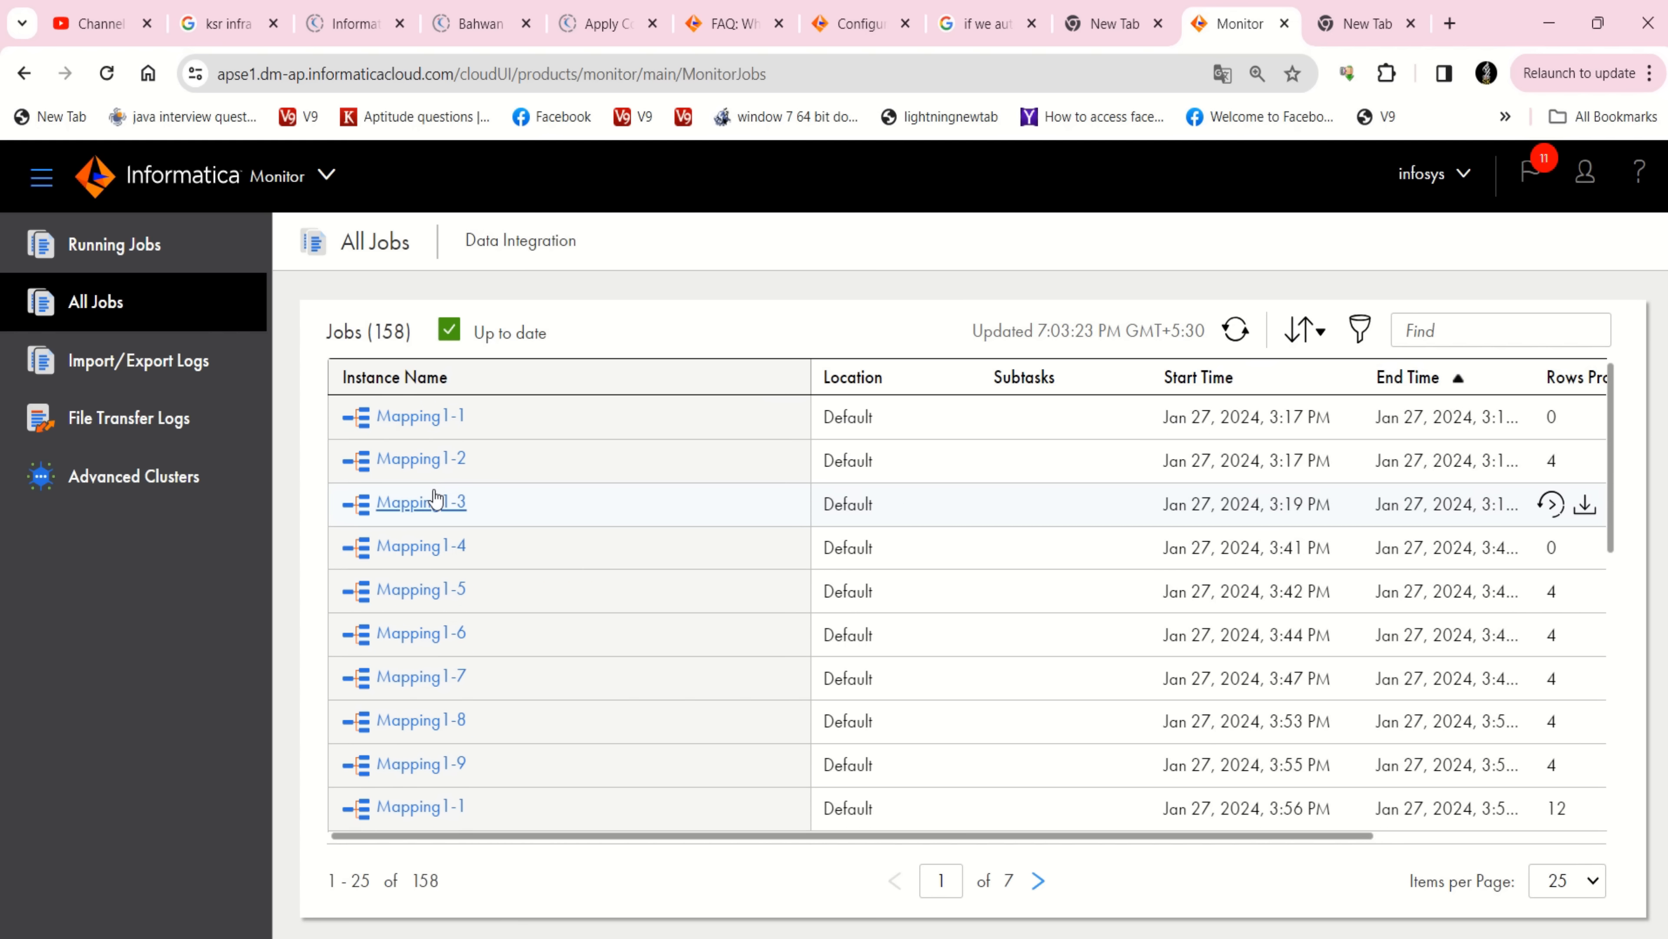
{"action": "scroll", "coordinate": [434, 486], "scroll_direction": "down", "scroll_amount": 5}
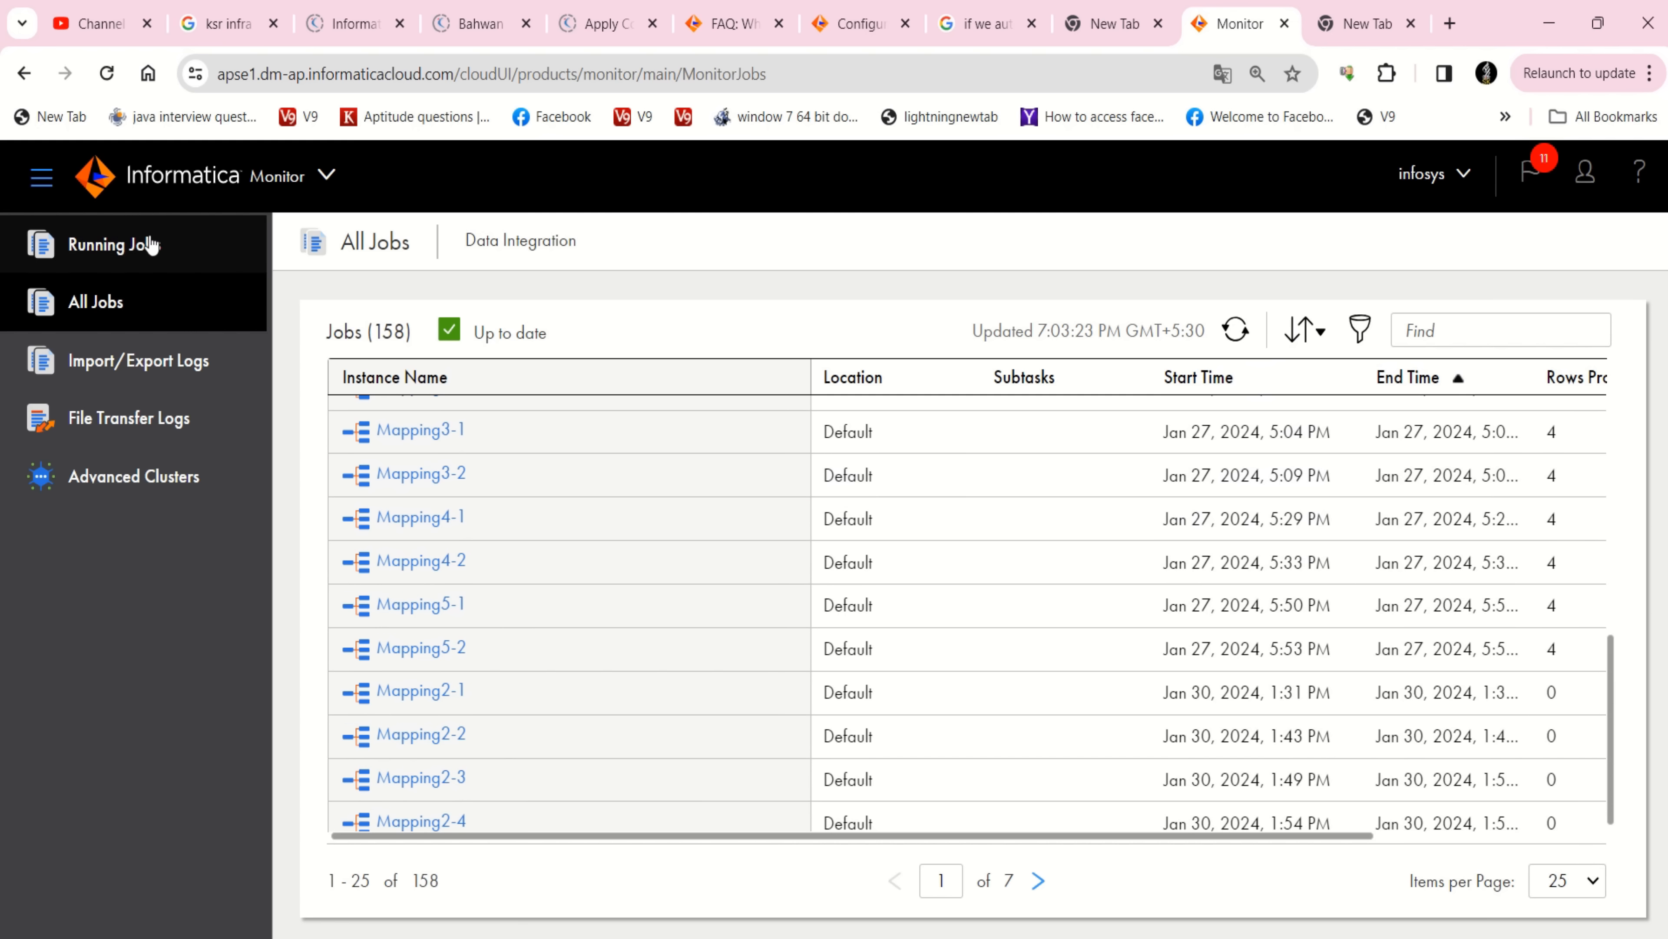
Return to the running jobs and refresh the list to check for new scheduled runs
{"action": "left_click", "coordinate": [115, 245]}
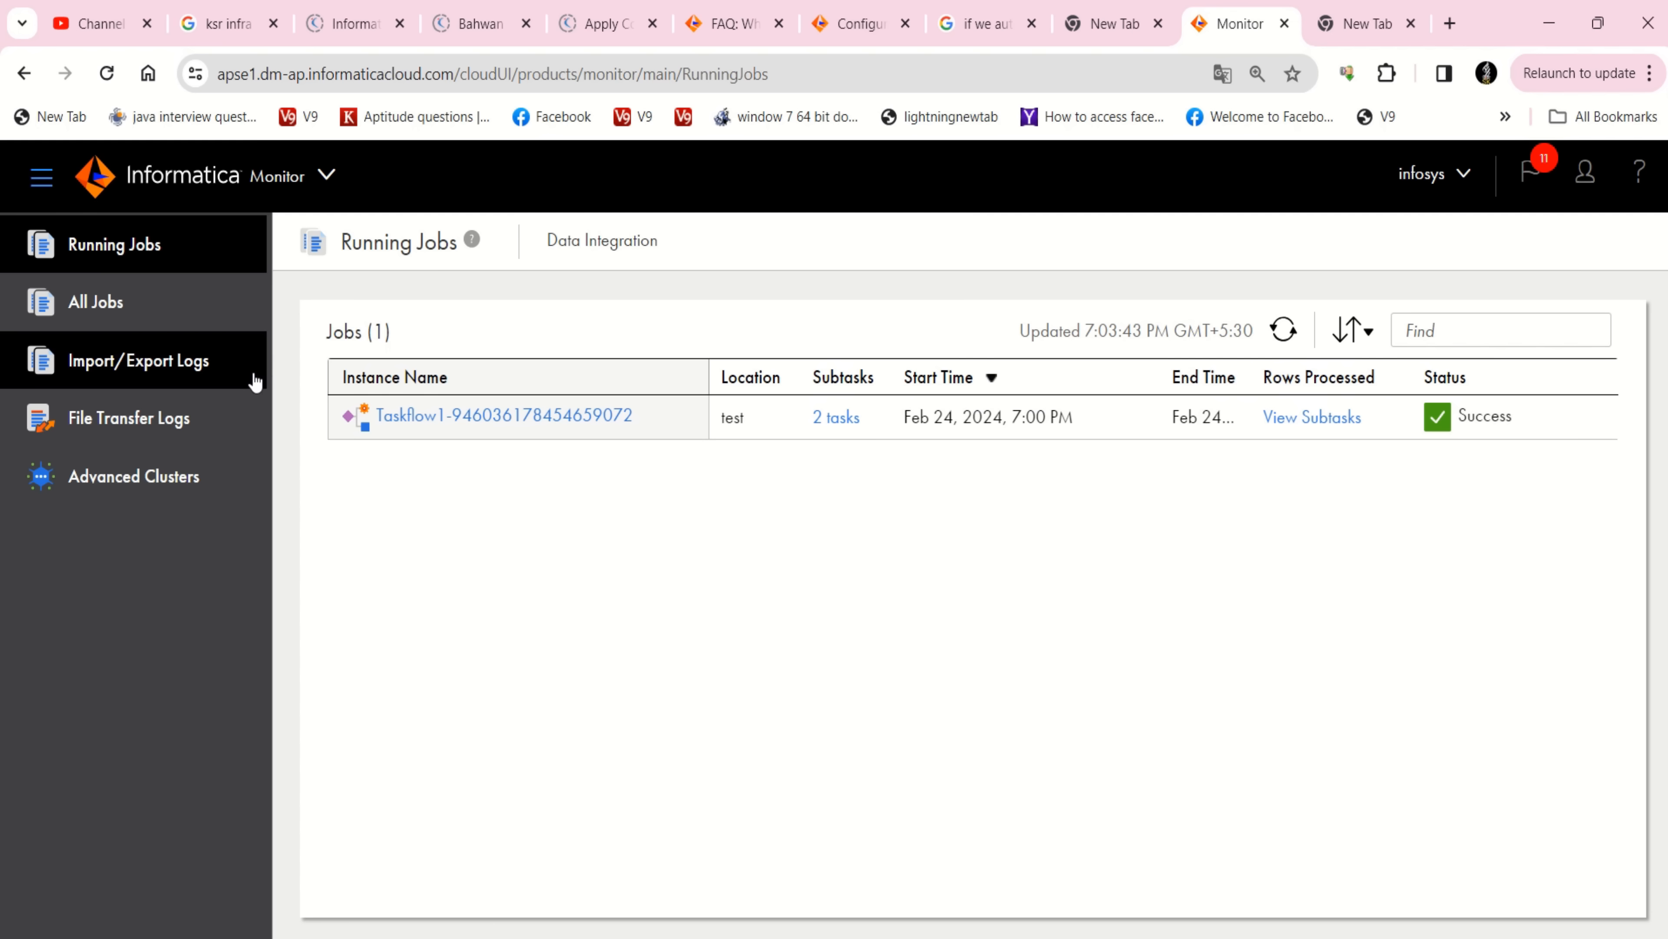
{"action": "left_click", "coordinate": [1285, 329]}
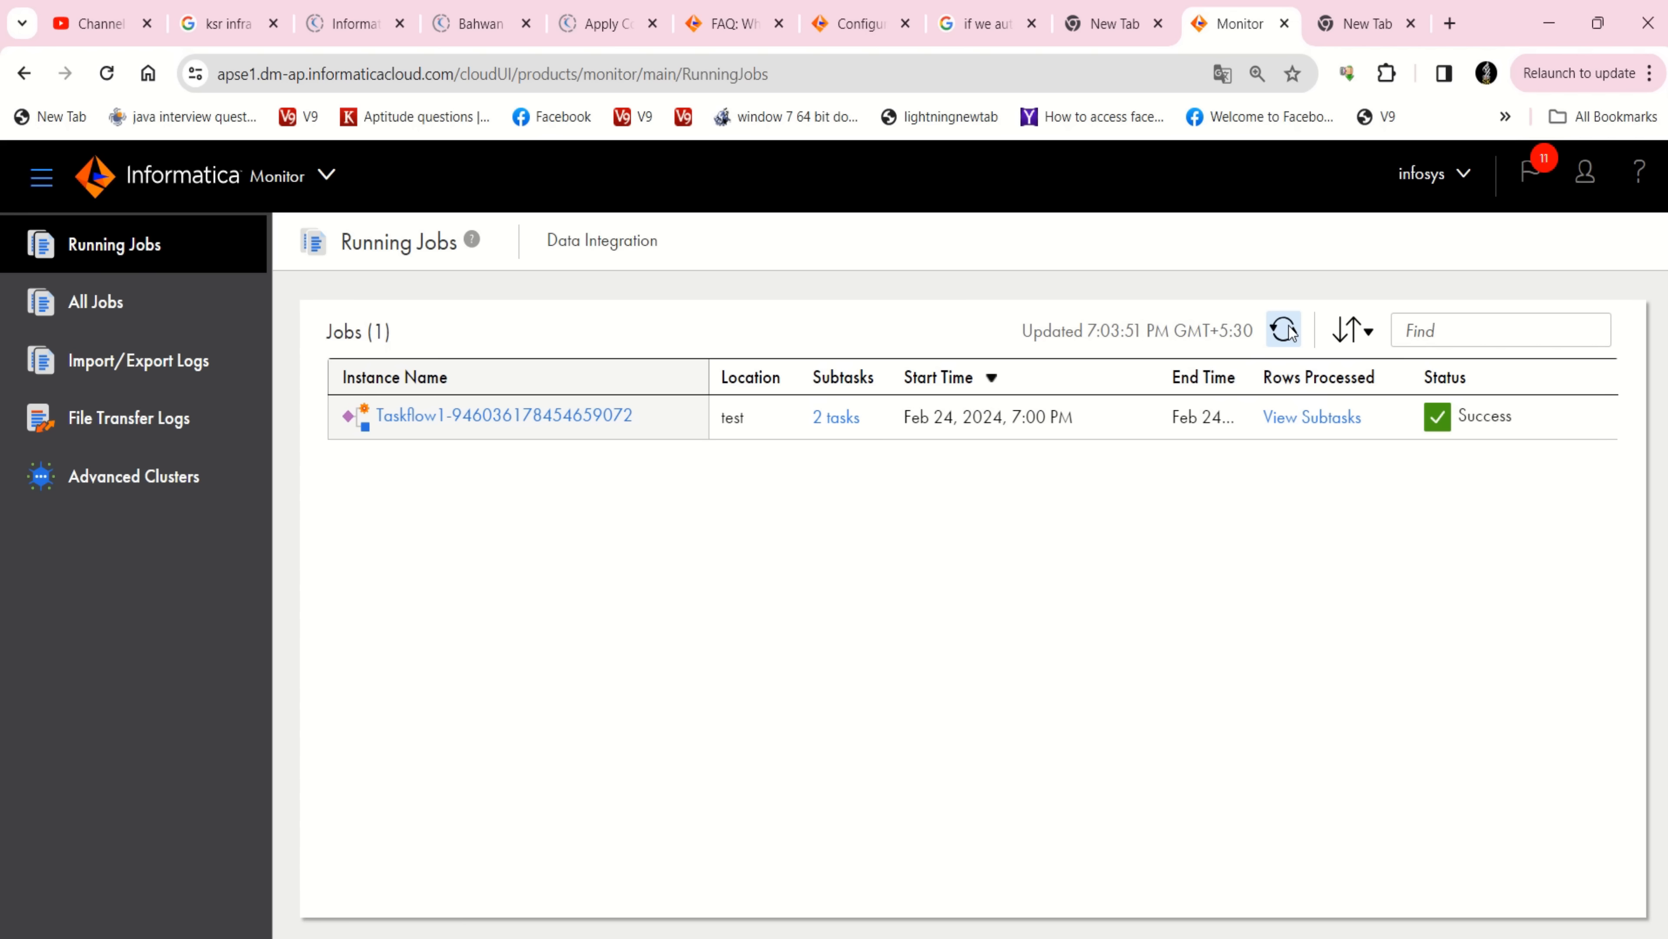
{"action": "left_click", "coordinate": [1285, 330]}
{"action": "left_click", "coordinate": [1285, 330]}
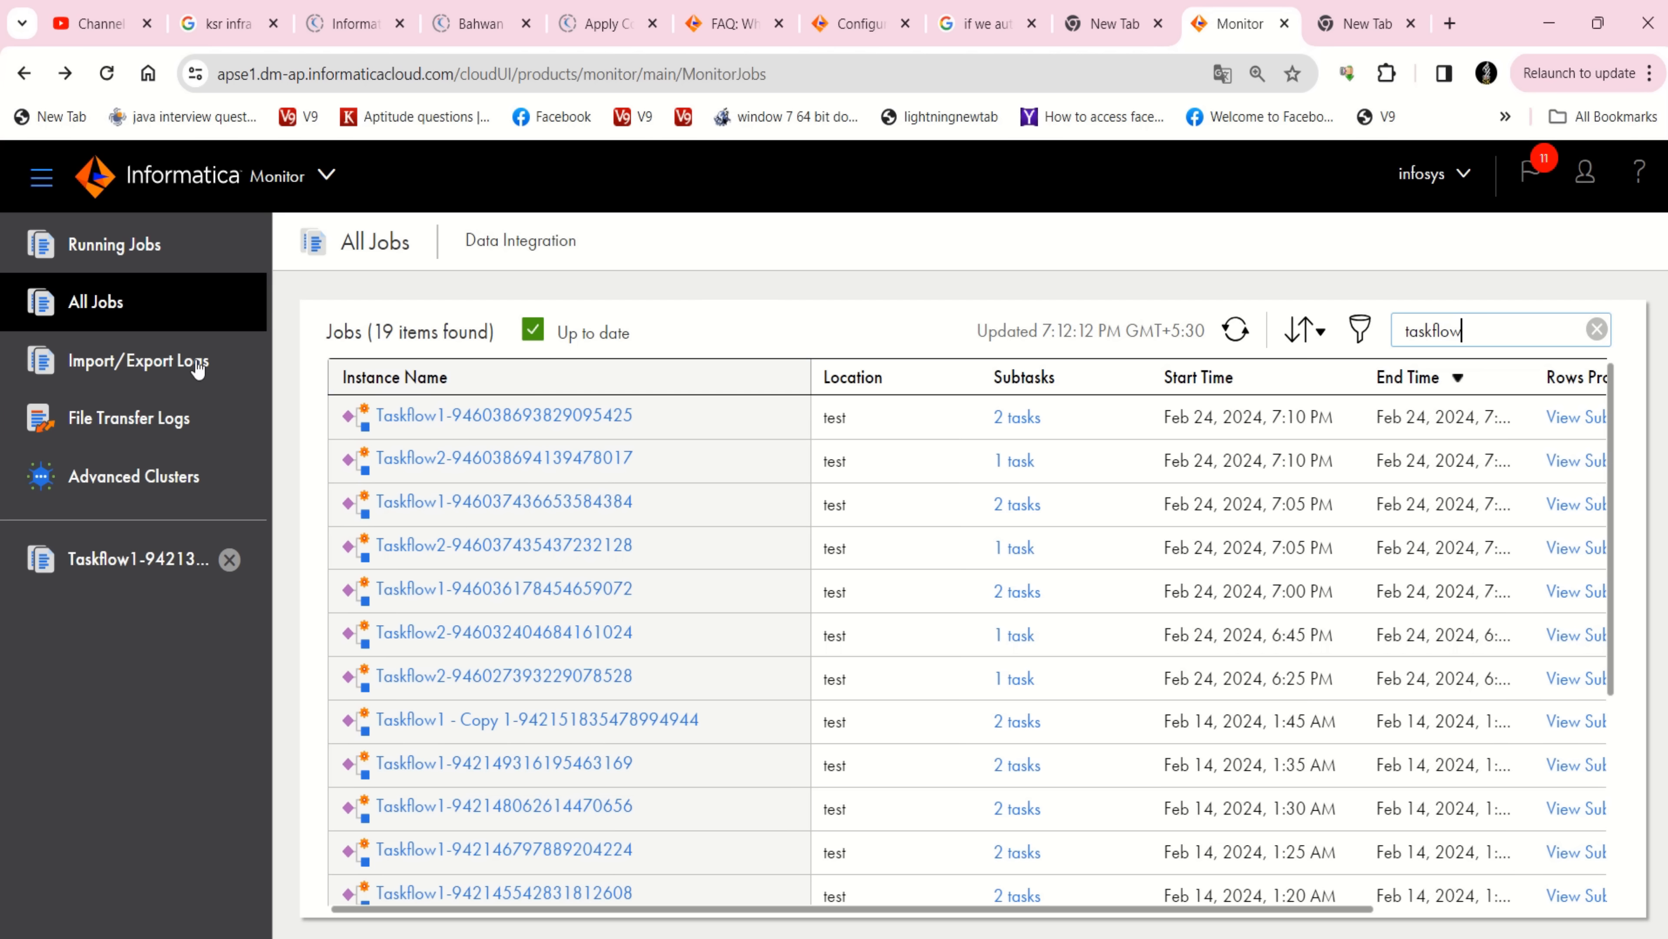
Compare the Taskflow1 and Taskflow2 runs in the All Jobs list with those in the running jobs
{"action": "left_click", "coordinate": [109, 302]}
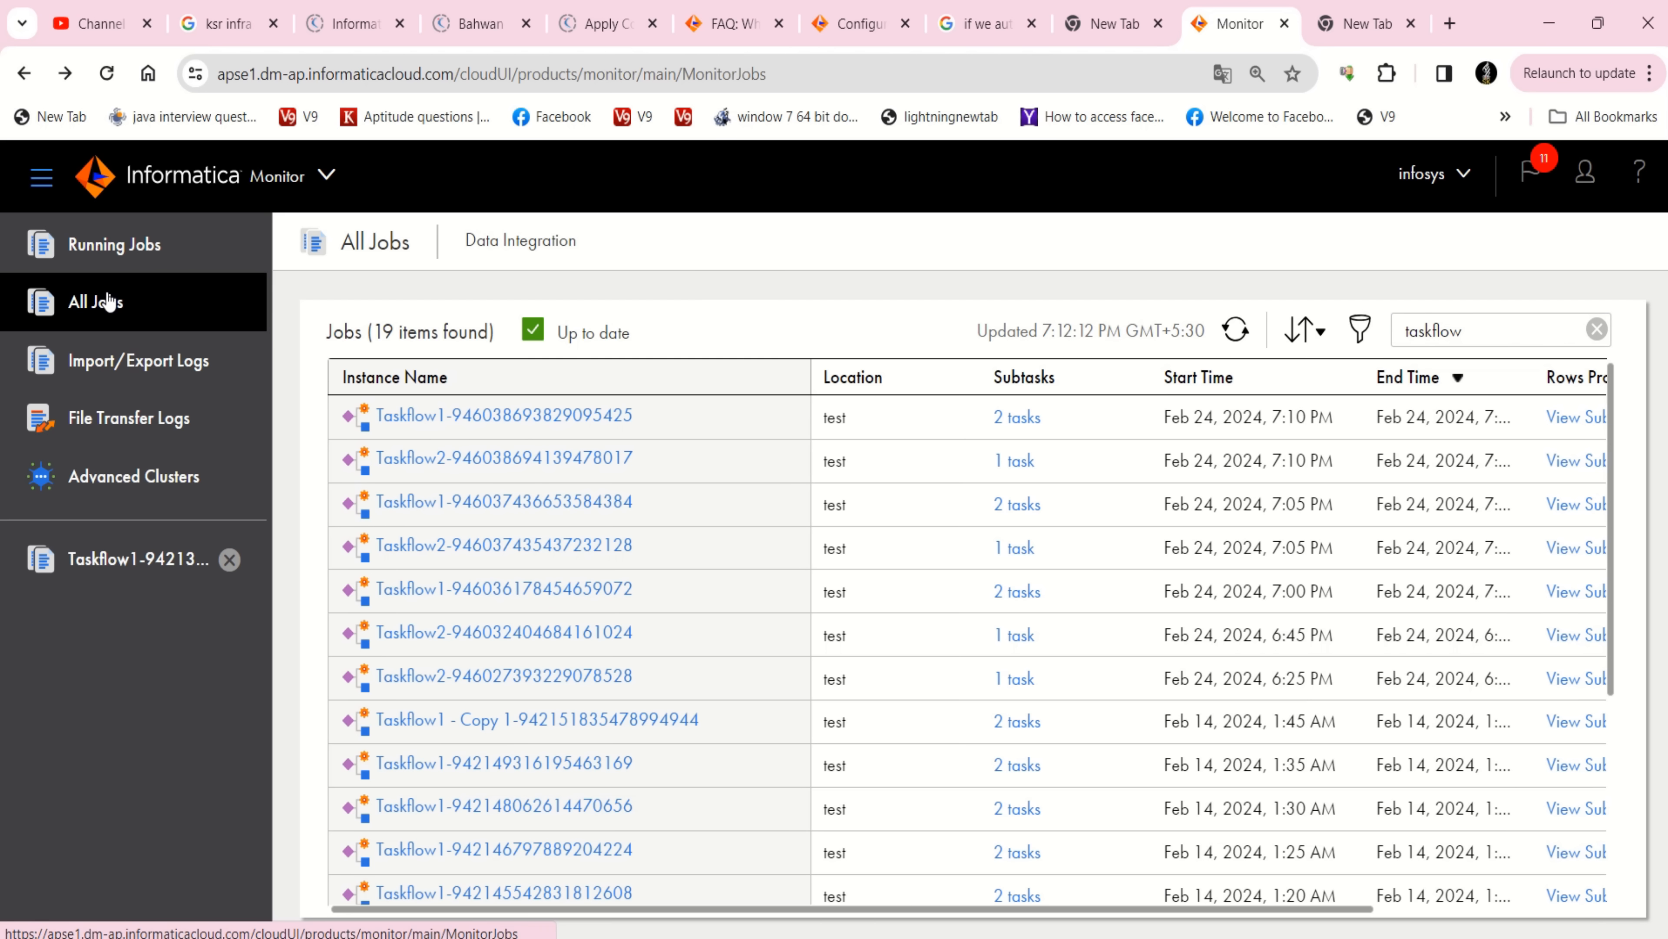
{"action": "left_click", "coordinate": [122, 249]}
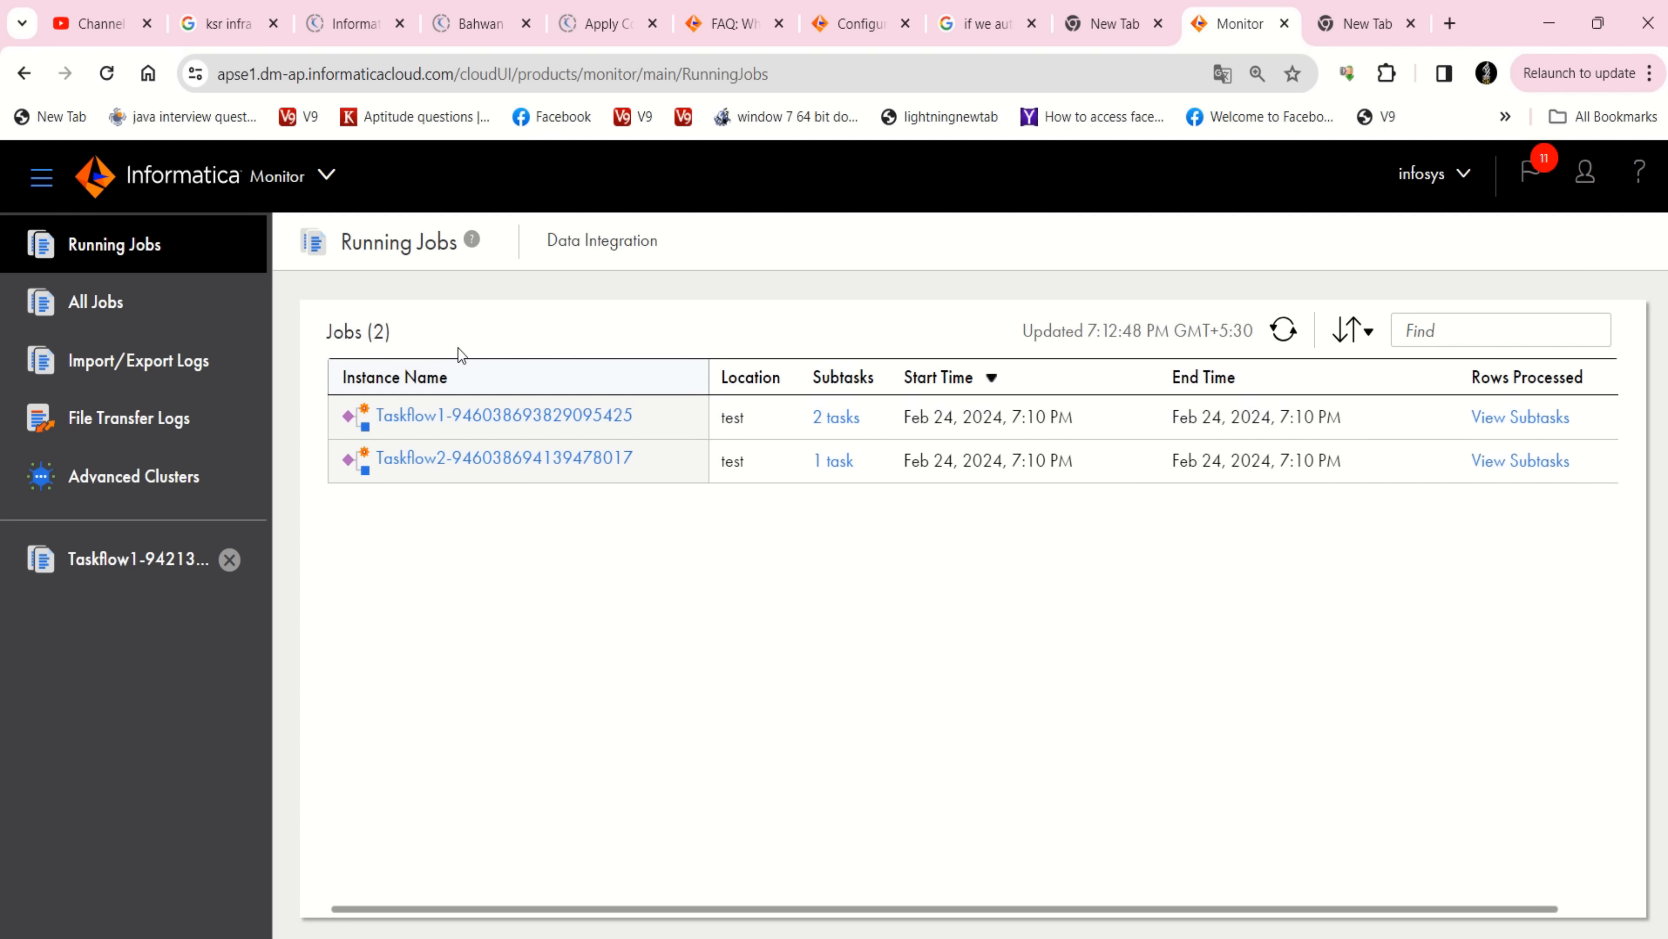
{"action": "left_click", "coordinate": [75, 300]}
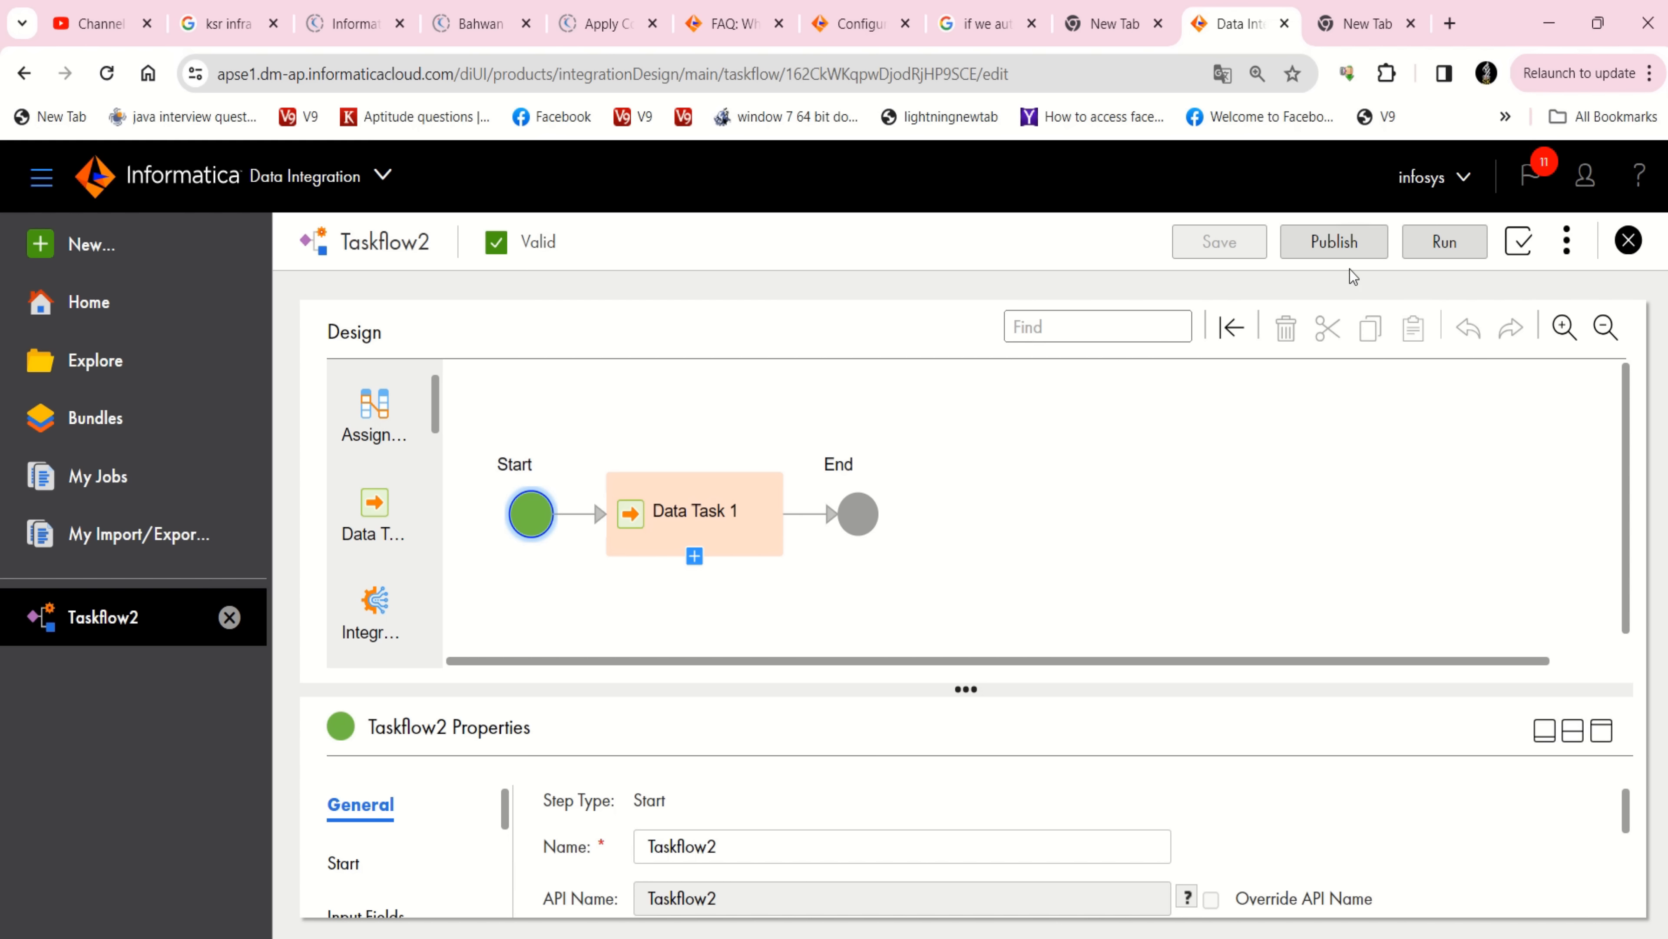
Publish Taskflow2 and return to the asset list of the test project
{"action": "left_click", "coordinate": [1324, 253]}
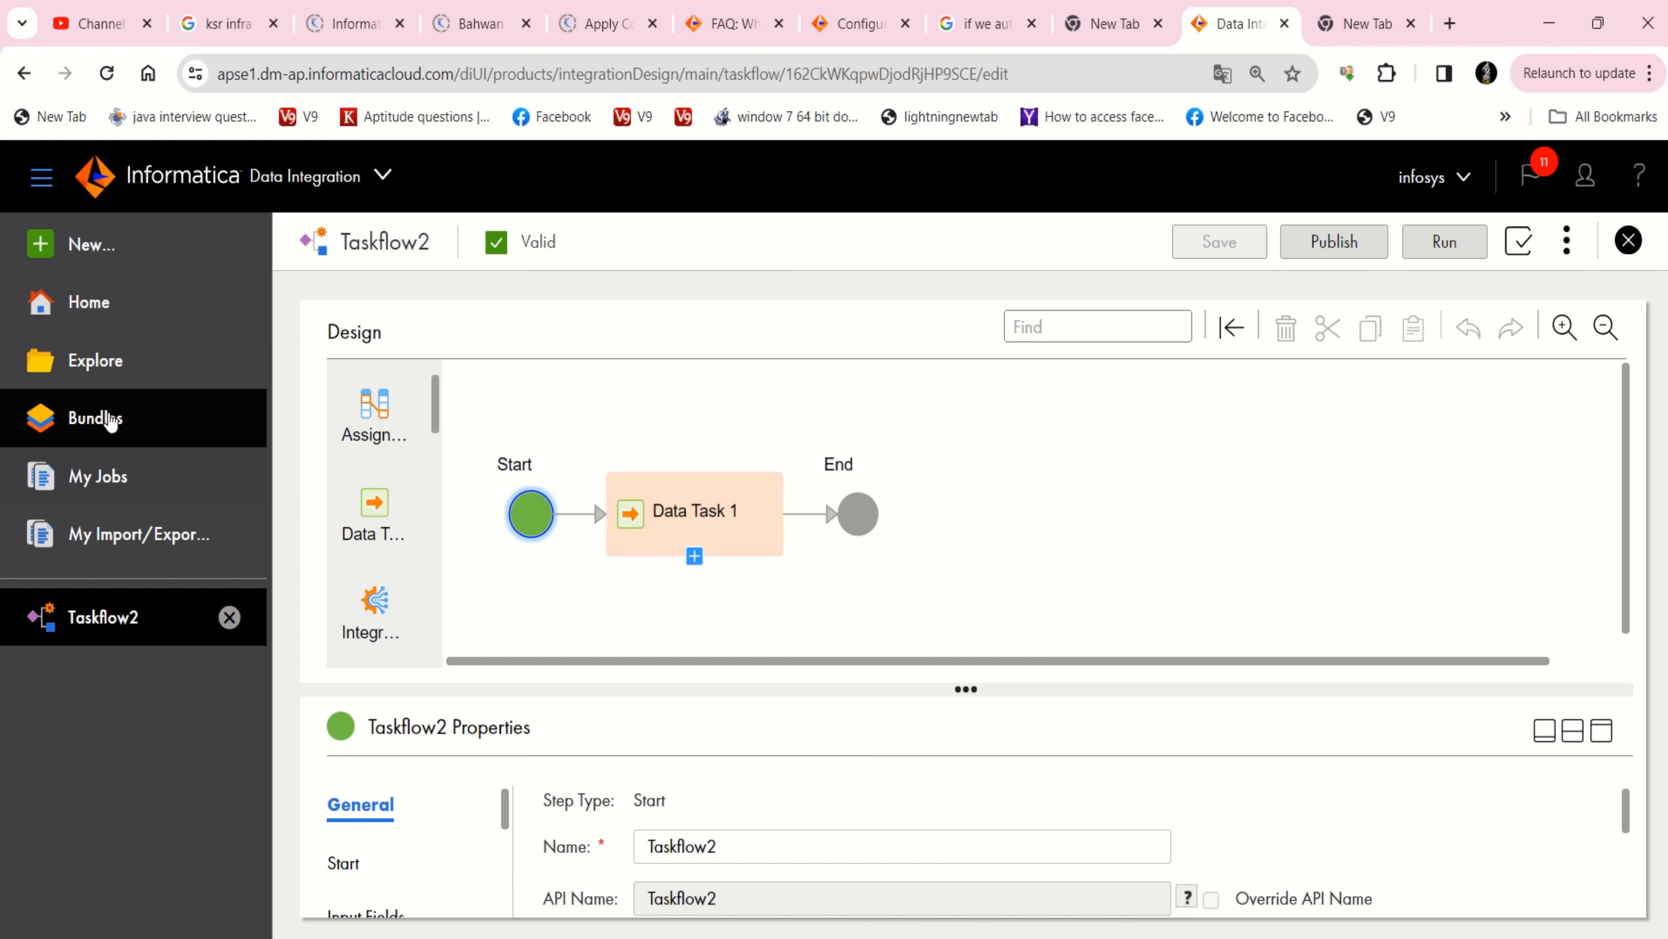
{"action": "left_click", "coordinate": [104, 368]}
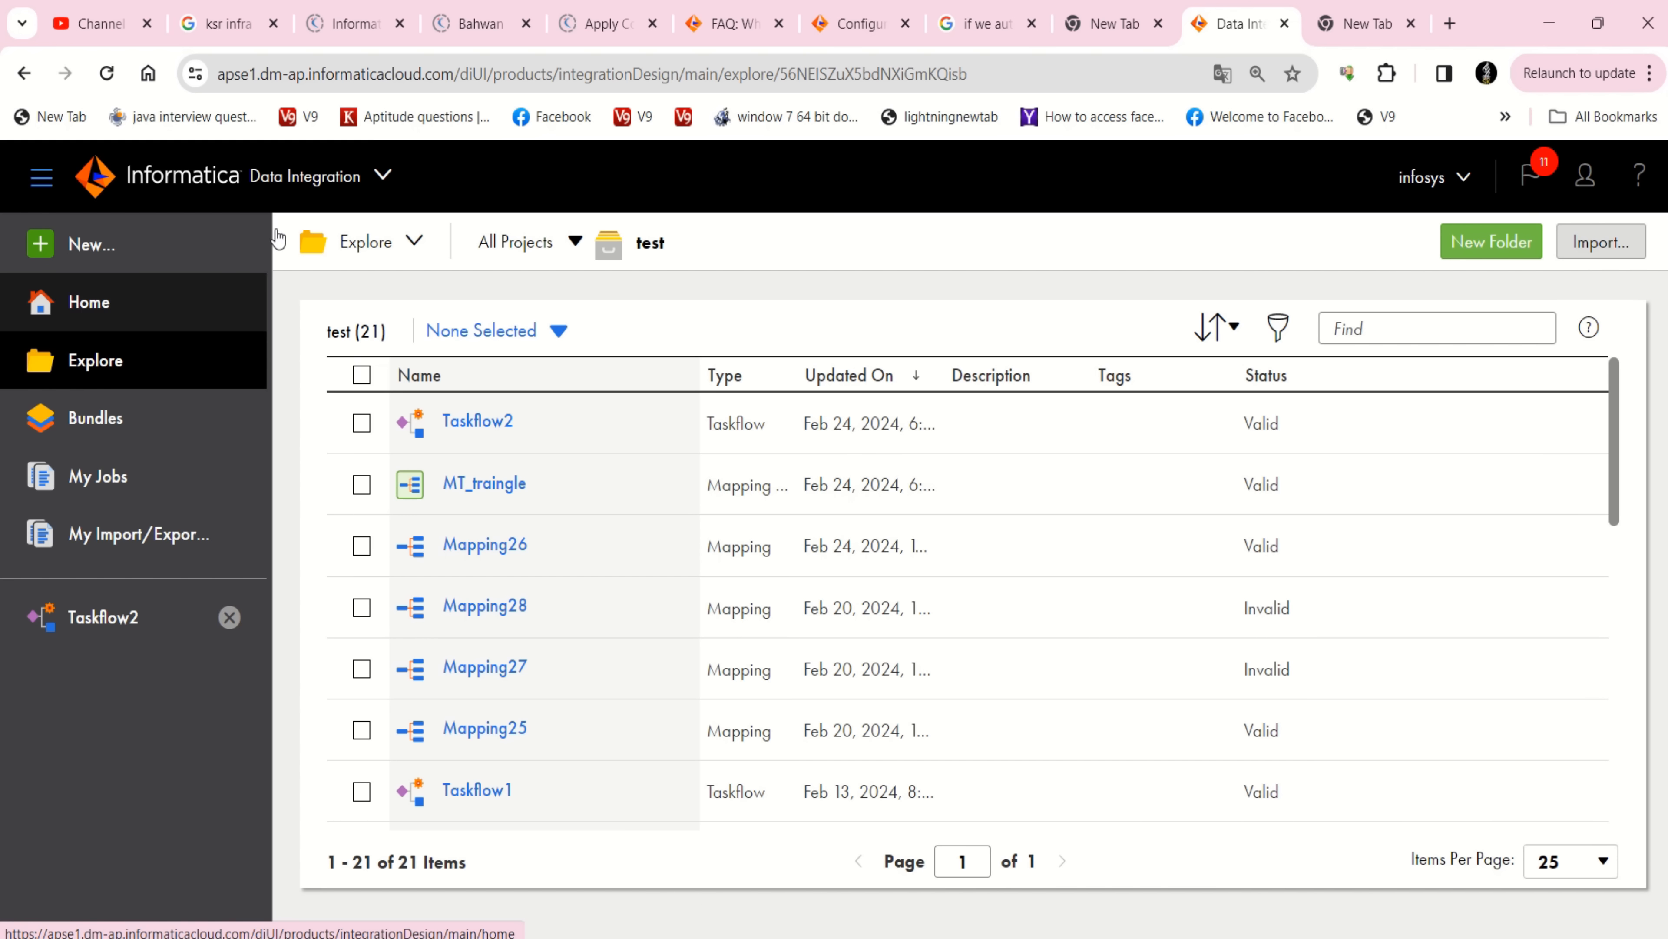
Switch to the Administrator service and try to delete my_schedule from the schedules list
{"action": "left_click", "coordinate": [384, 176]}
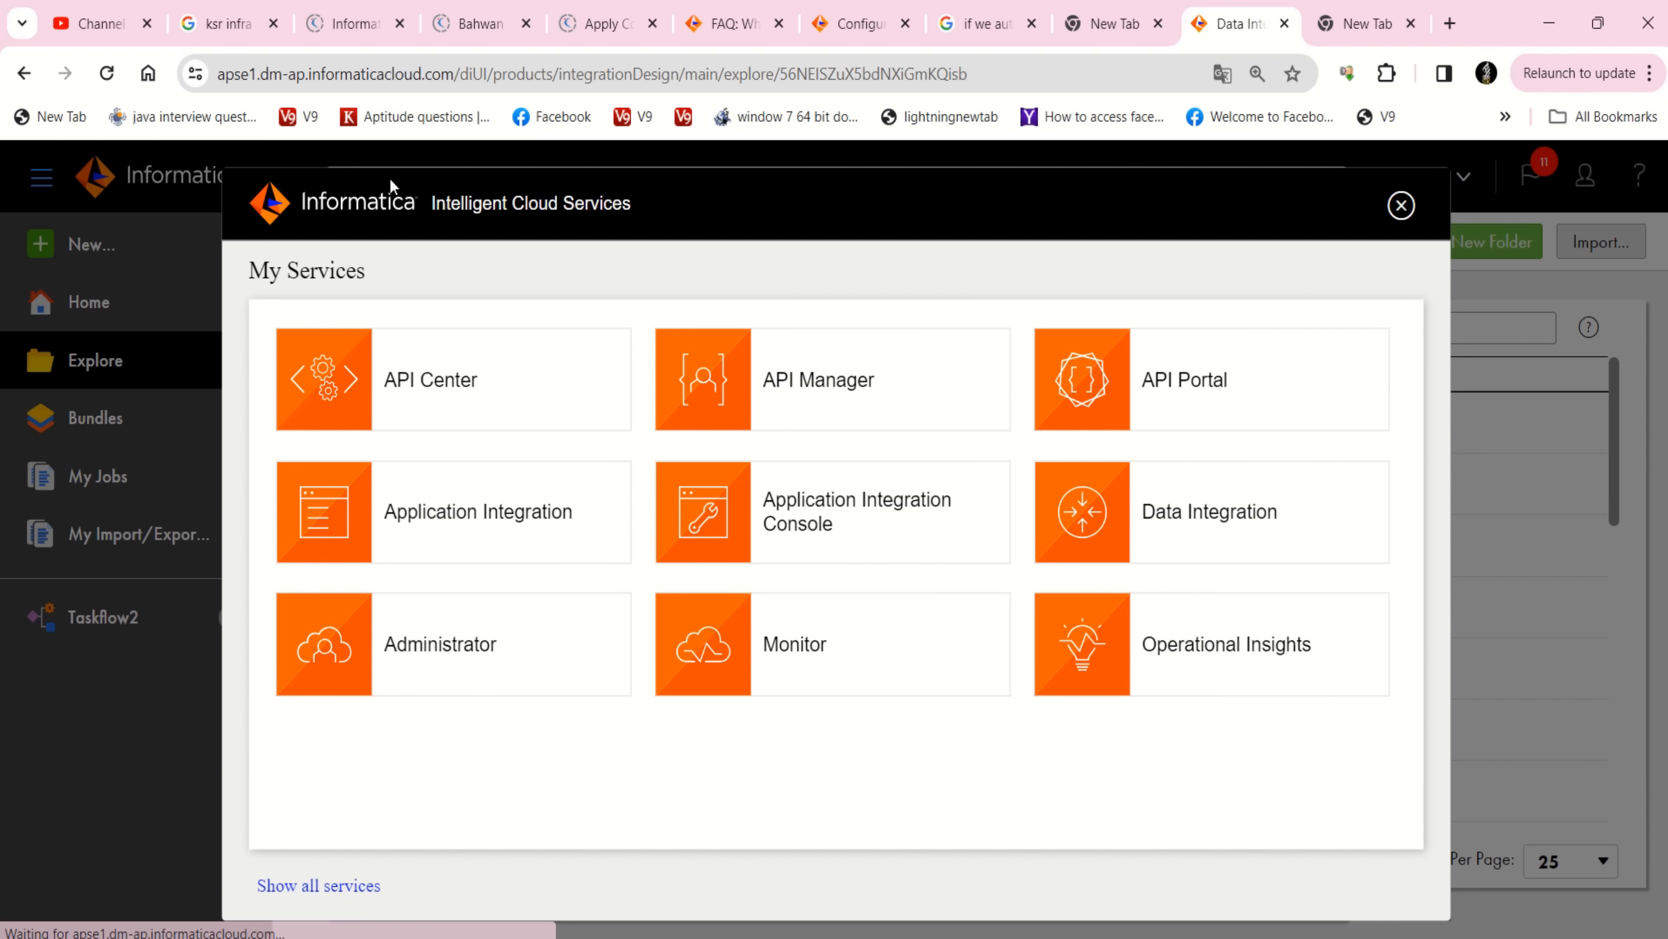
{"action": "left_click", "coordinate": [438, 673]}
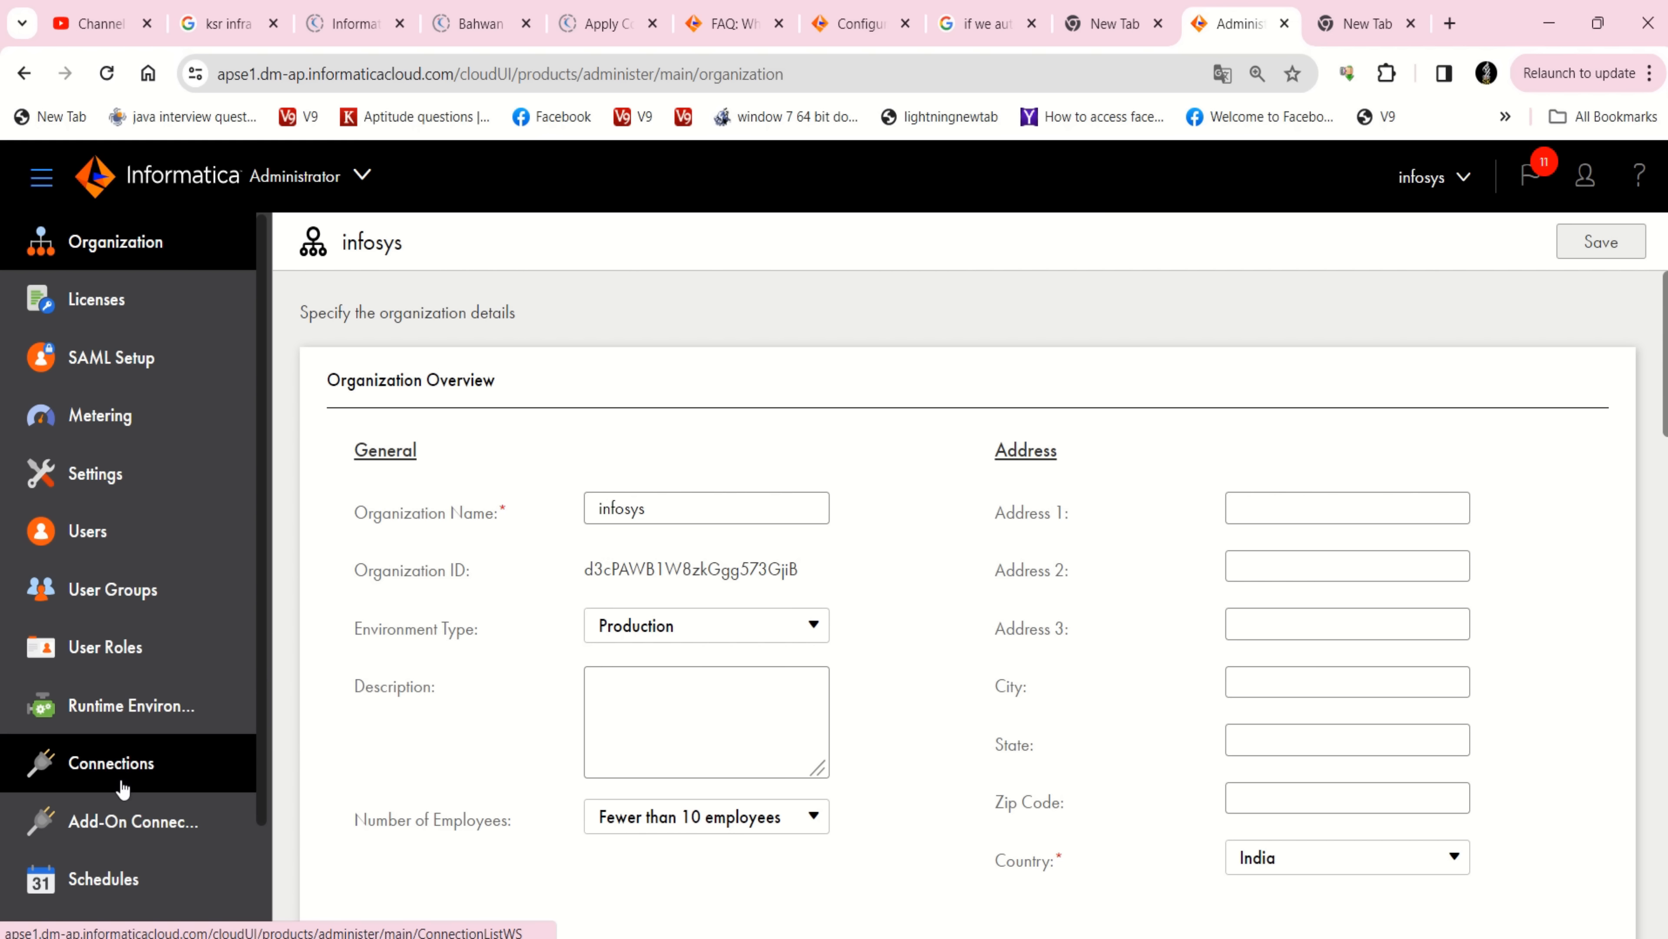
{"action": "scroll", "coordinate": [123, 787], "scroll_direction": "down", "scroll_amount": 3}
{"action": "left_click", "coordinate": [105, 749]}
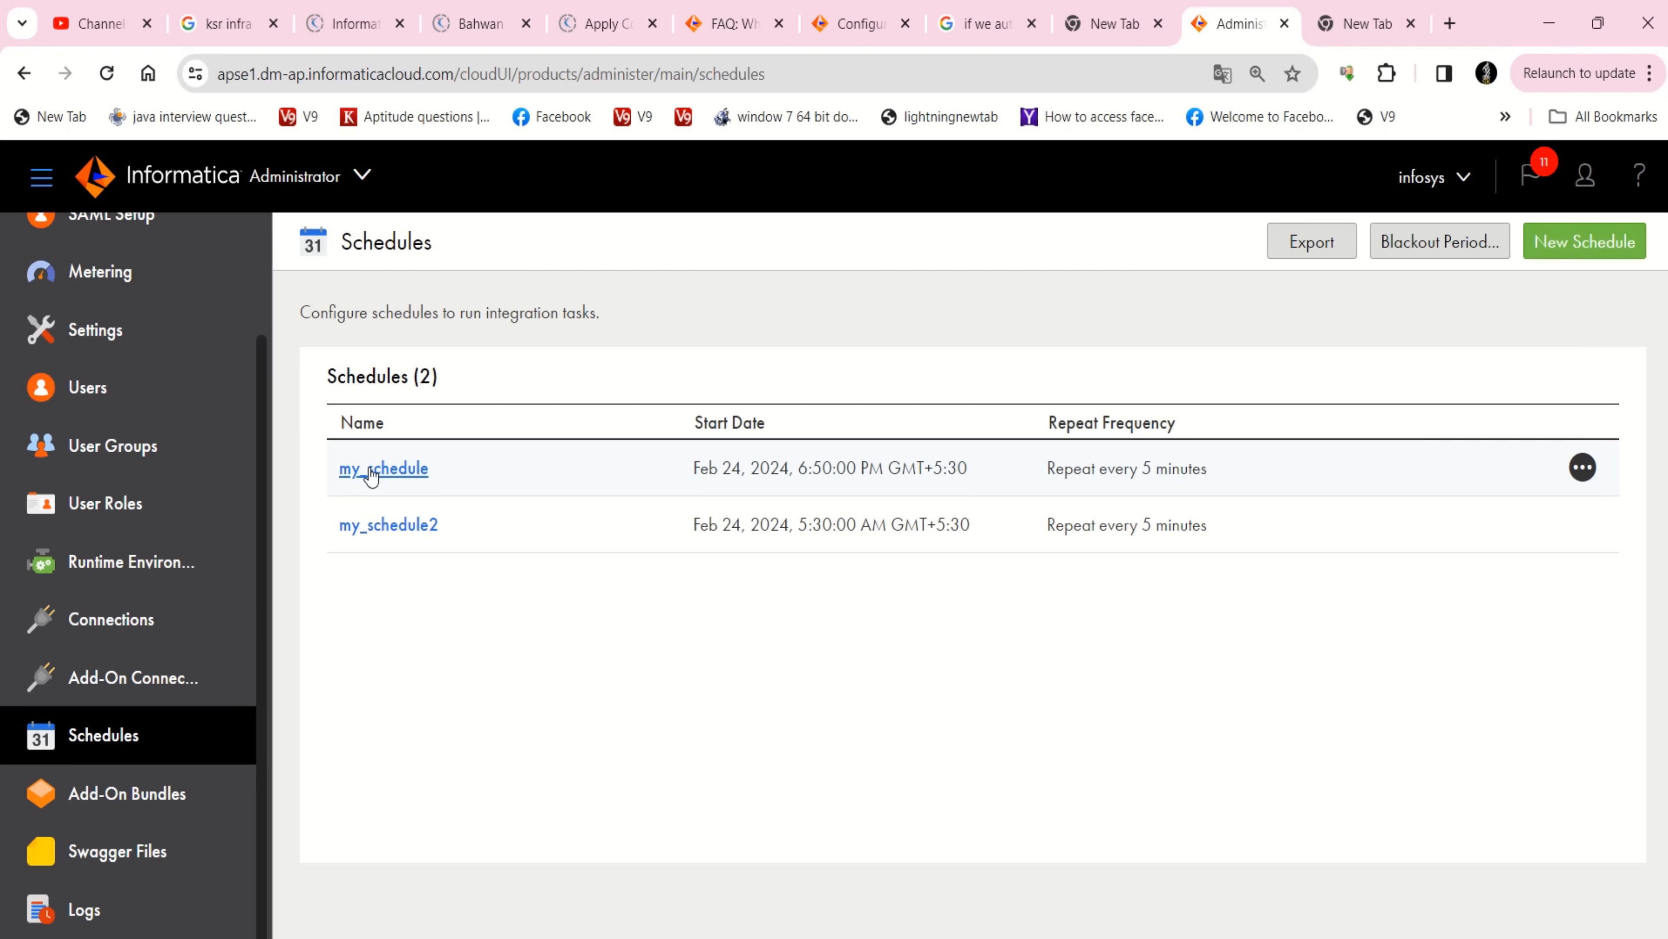
{"action": "left_click", "coordinate": [1583, 468]}
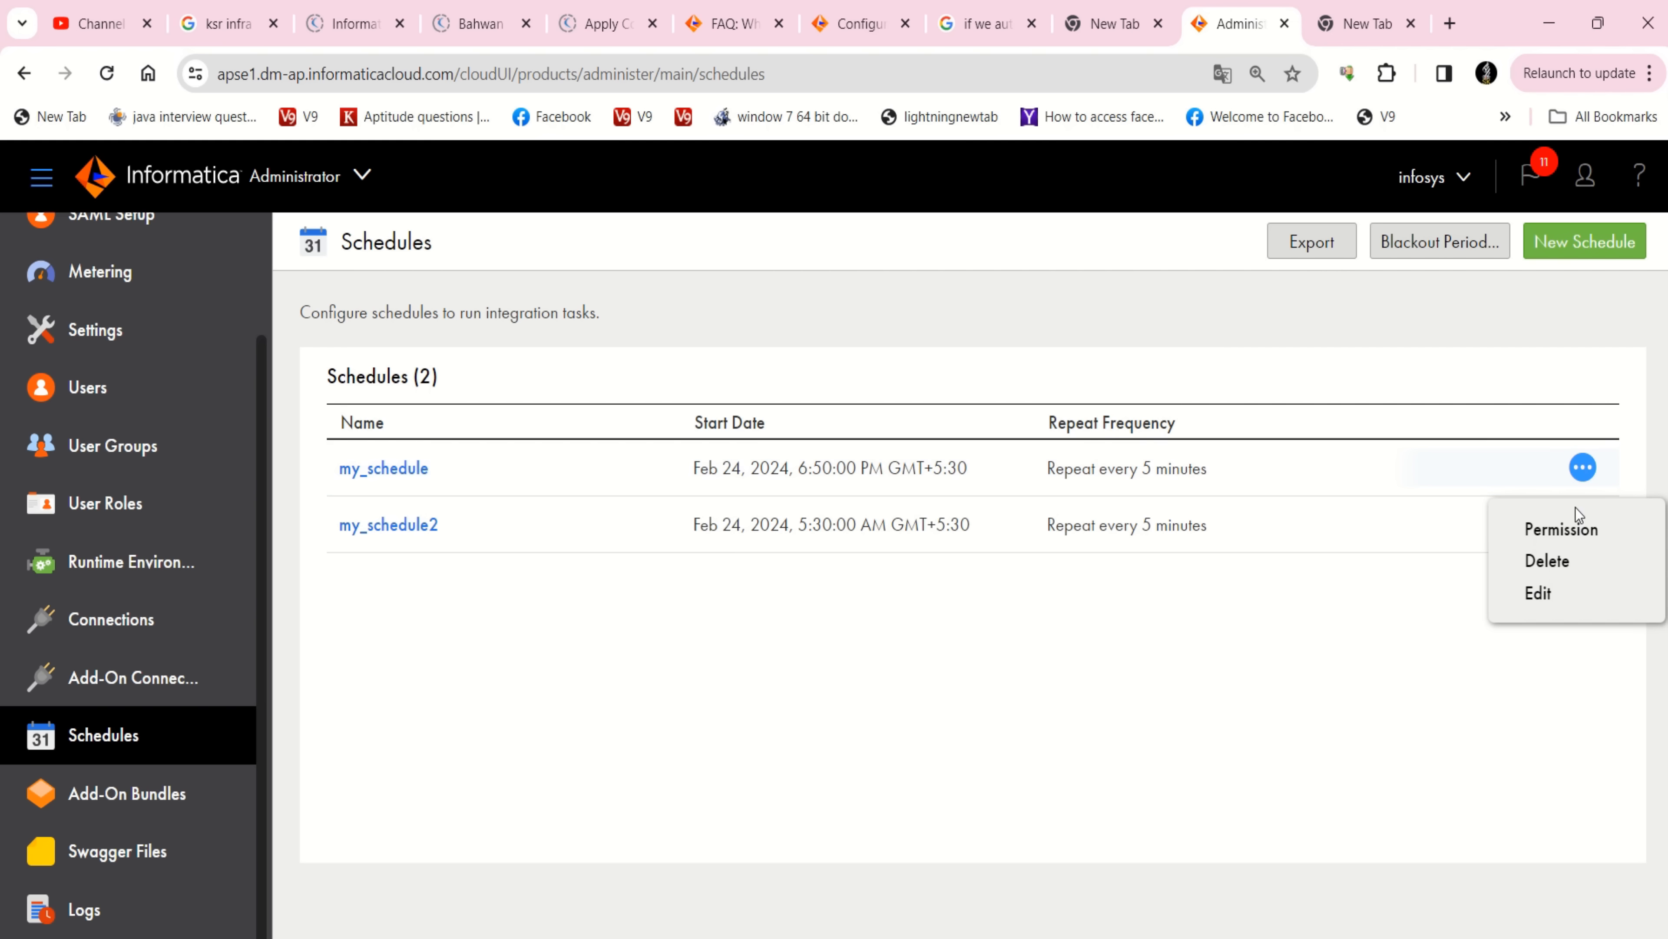
{"action": "left_click", "coordinate": [1566, 562]}
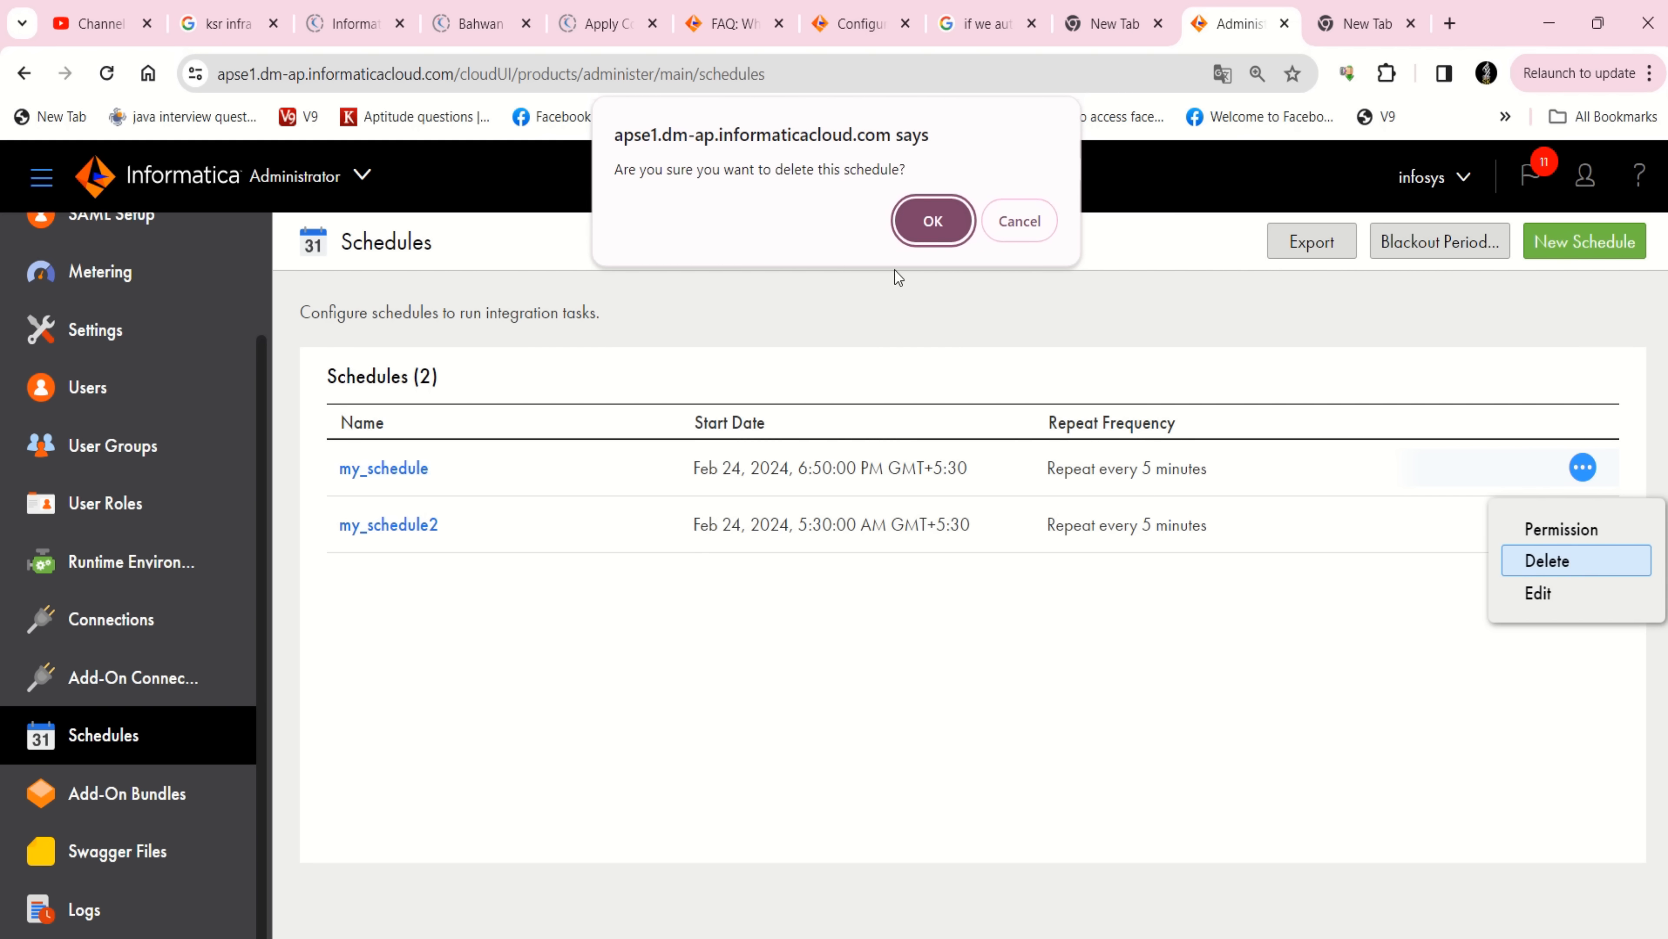
{"action": "left_click", "coordinate": [942, 224]}
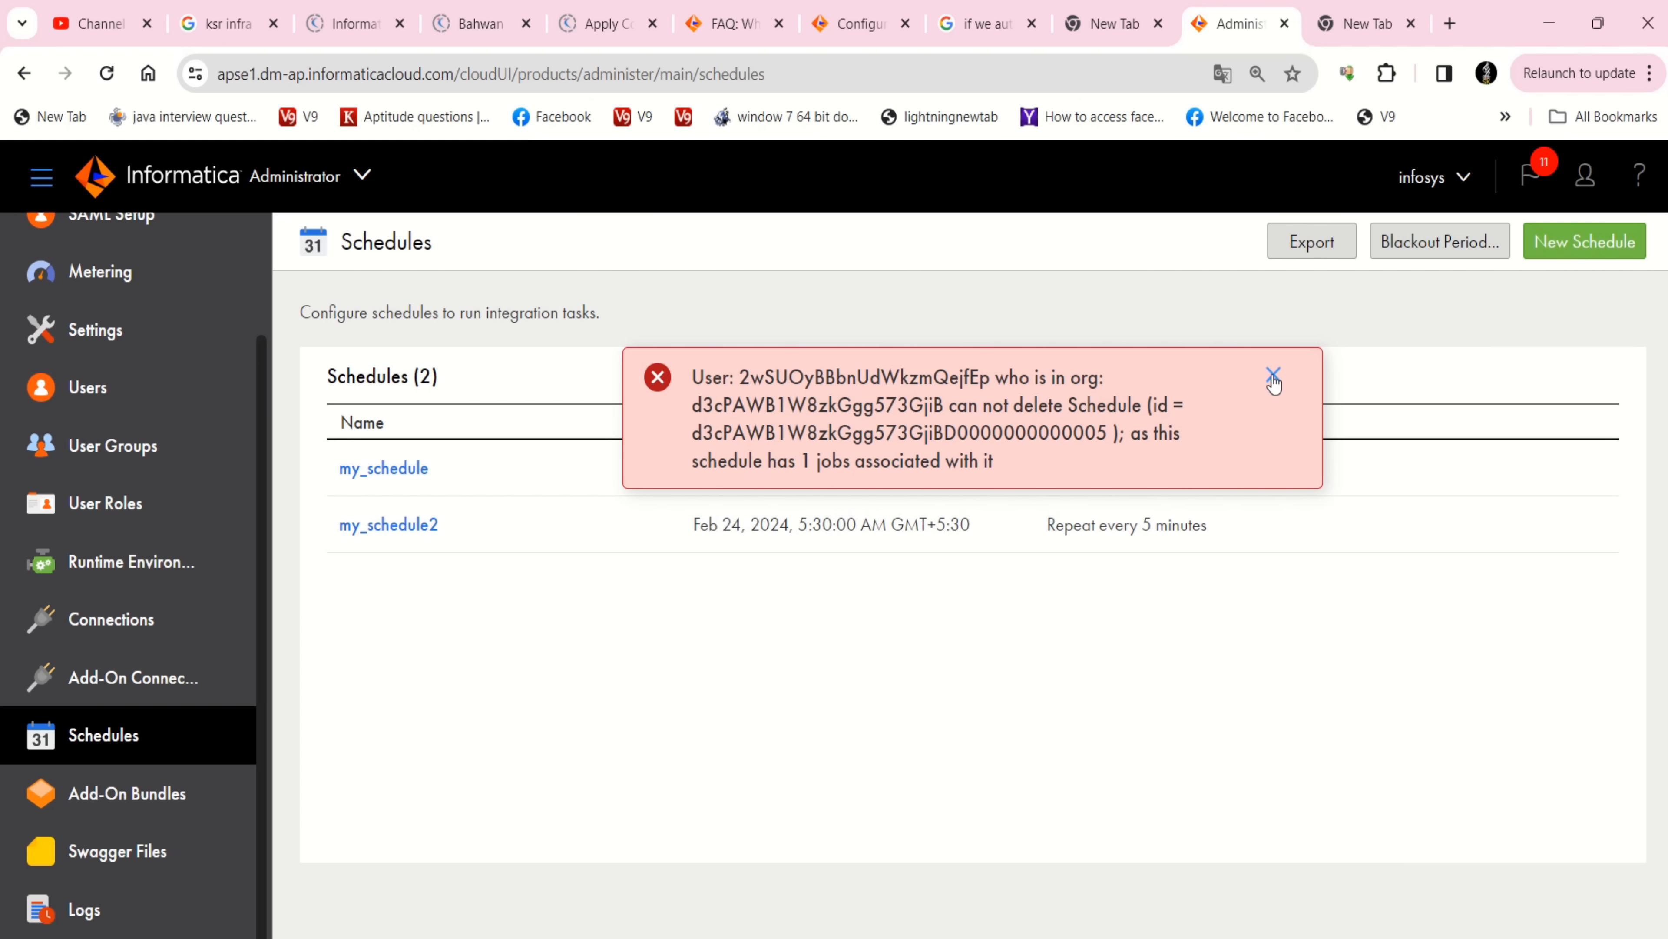
{"action": "left_click", "coordinate": [1275, 376]}
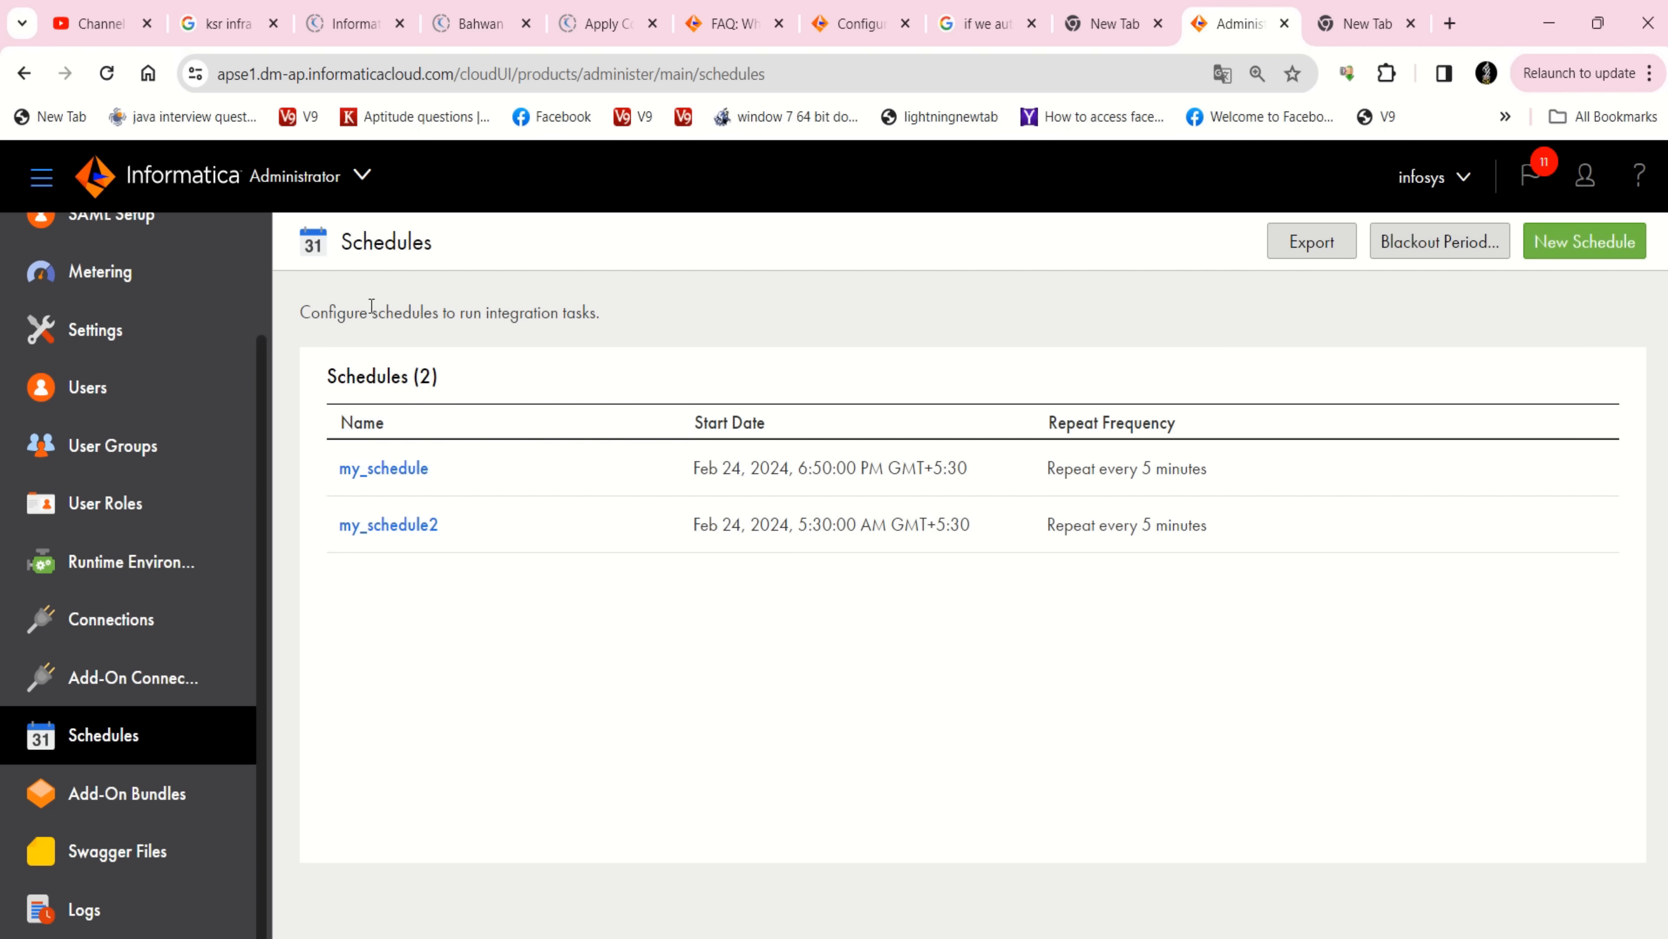
Return to the Data Integration service and open the asset list of the test project
{"action": "left_click", "coordinate": [359, 181]}
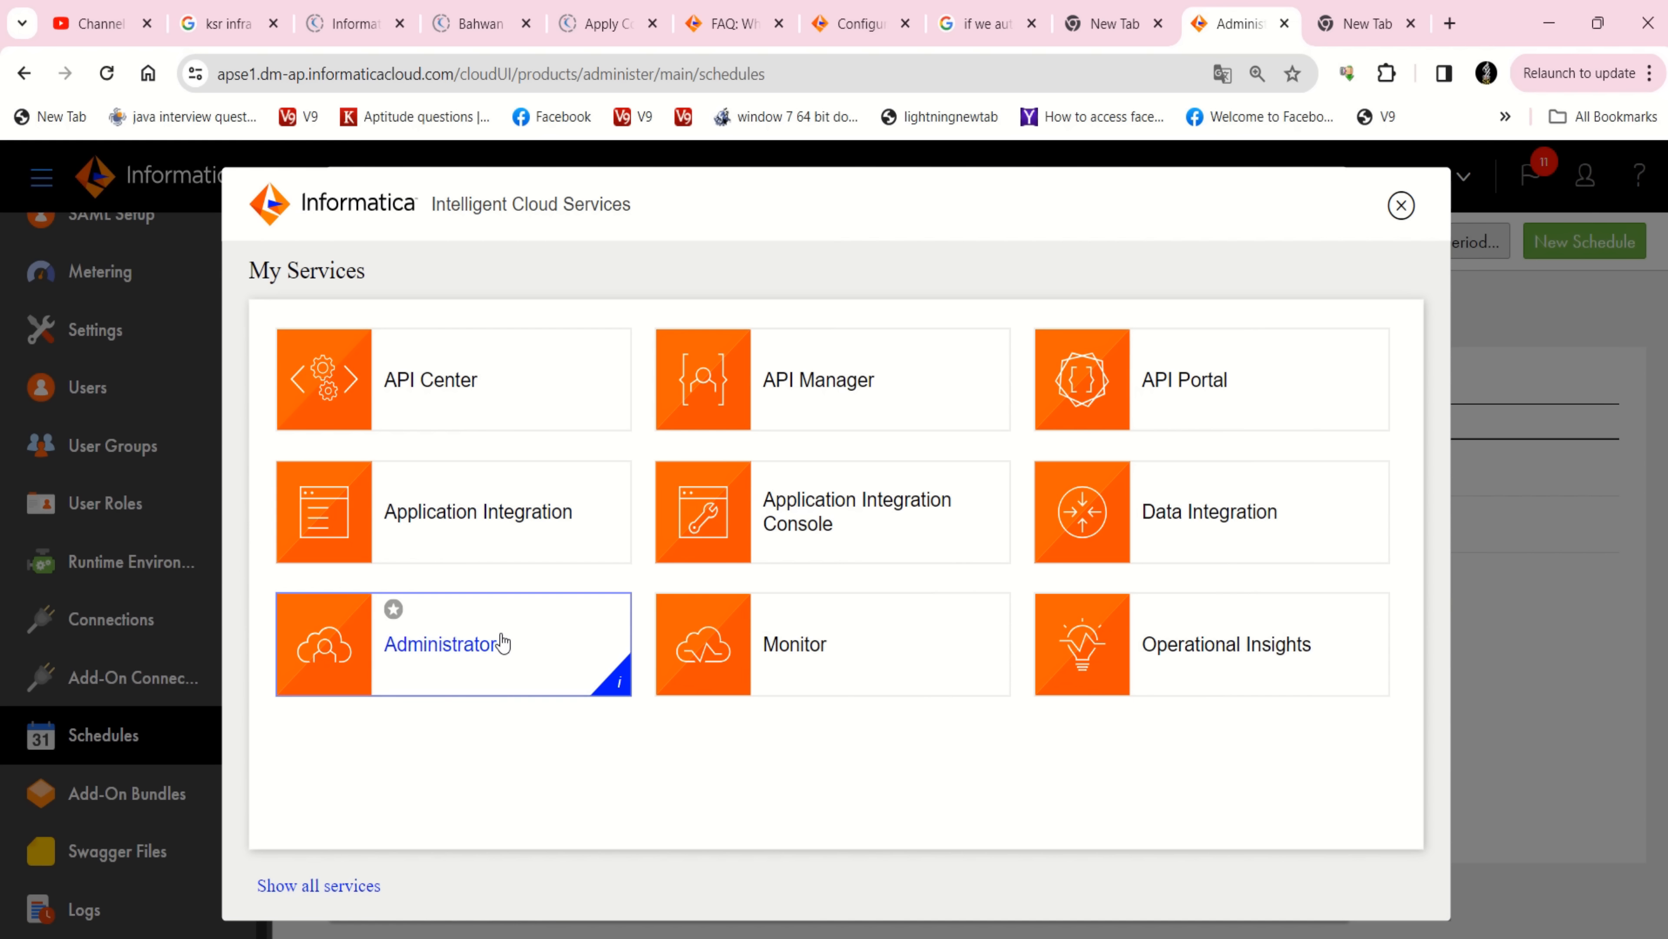
{"action": "left_click", "coordinate": [1219, 535]}
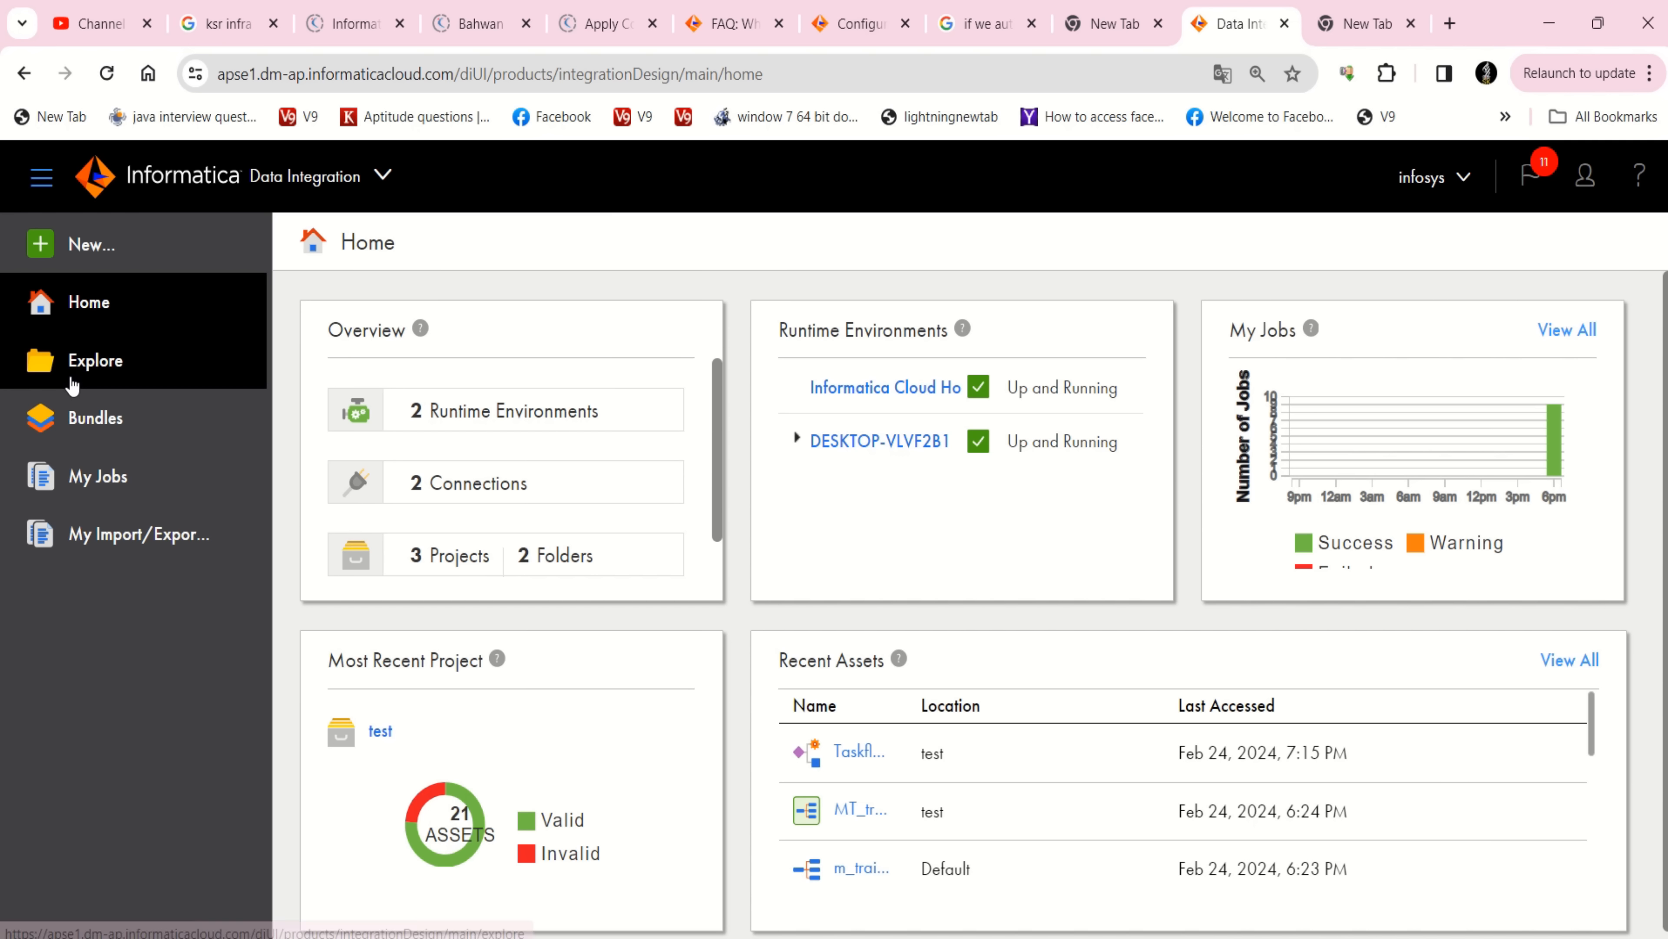
{"action": "left_click", "coordinate": [73, 386]}
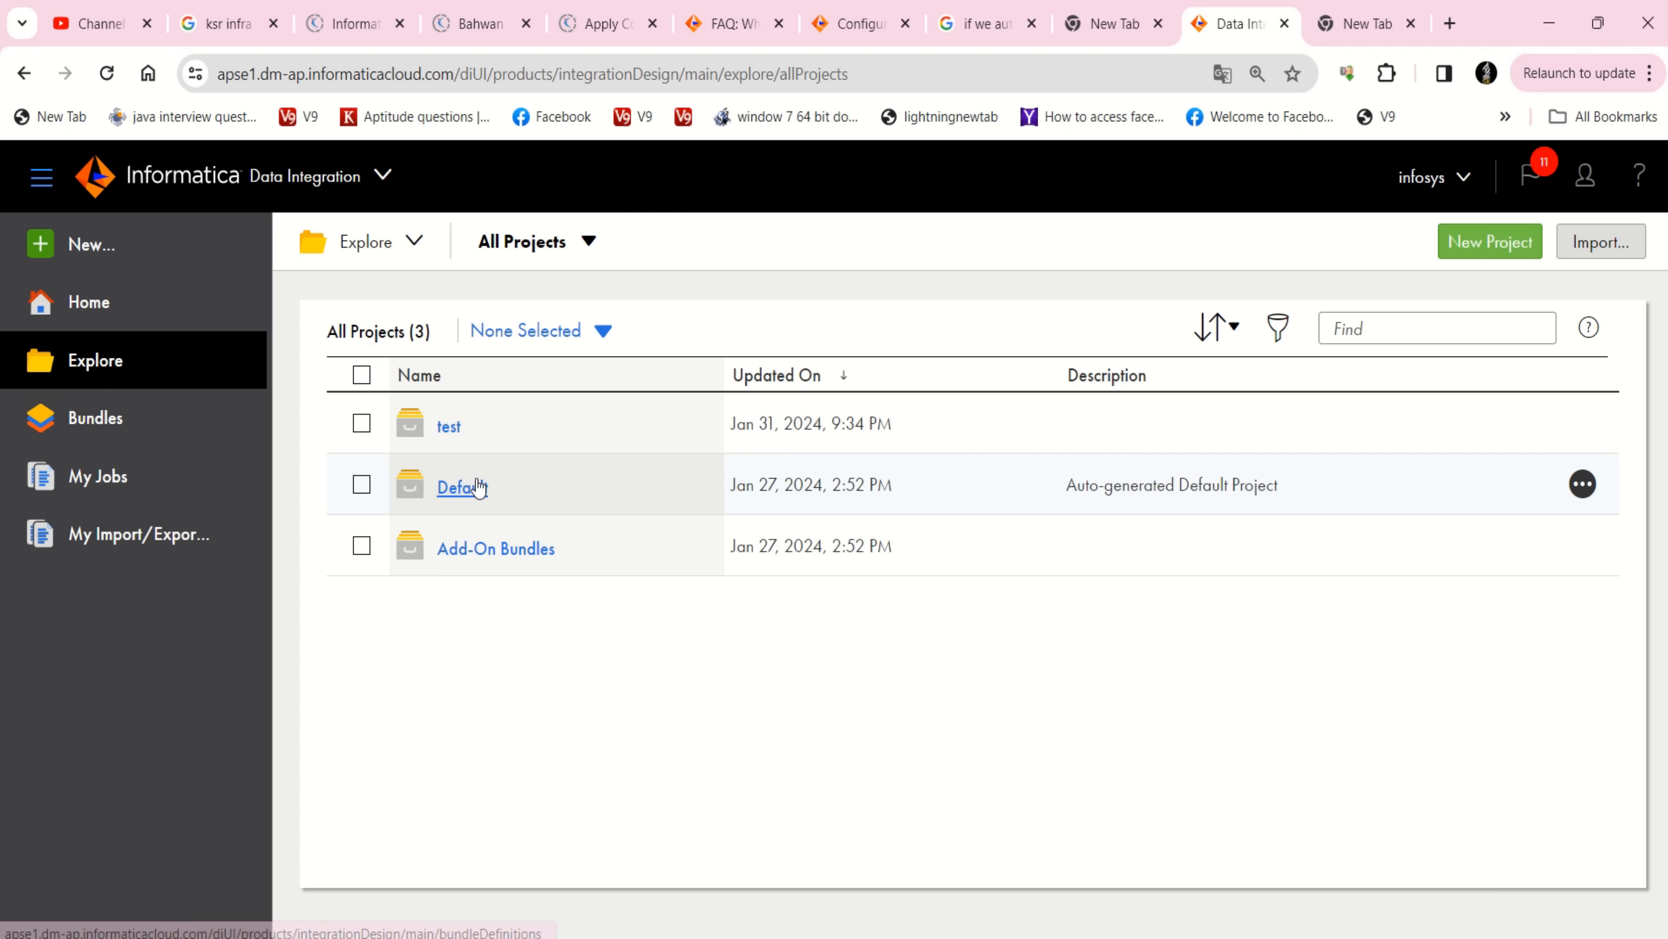
{"action": "left_click", "coordinate": [442, 427]}
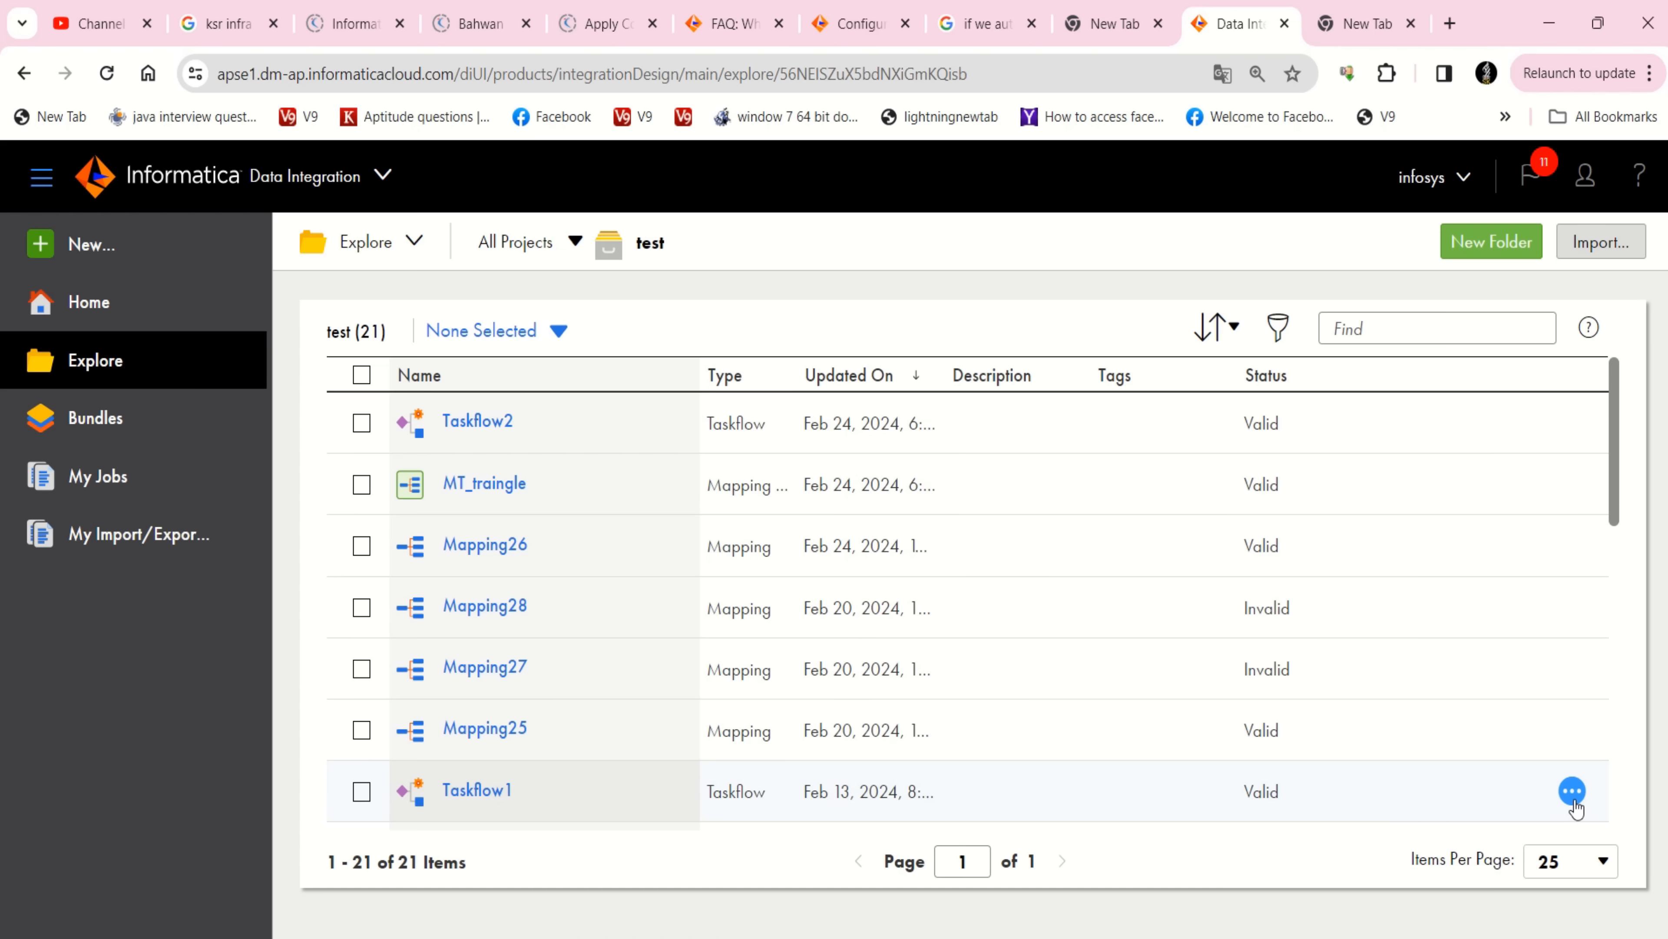
Delete the scheduled job of Taskflow1 and close its jobs list
{"action": "left_click", "coordinate": [1573, 795]}
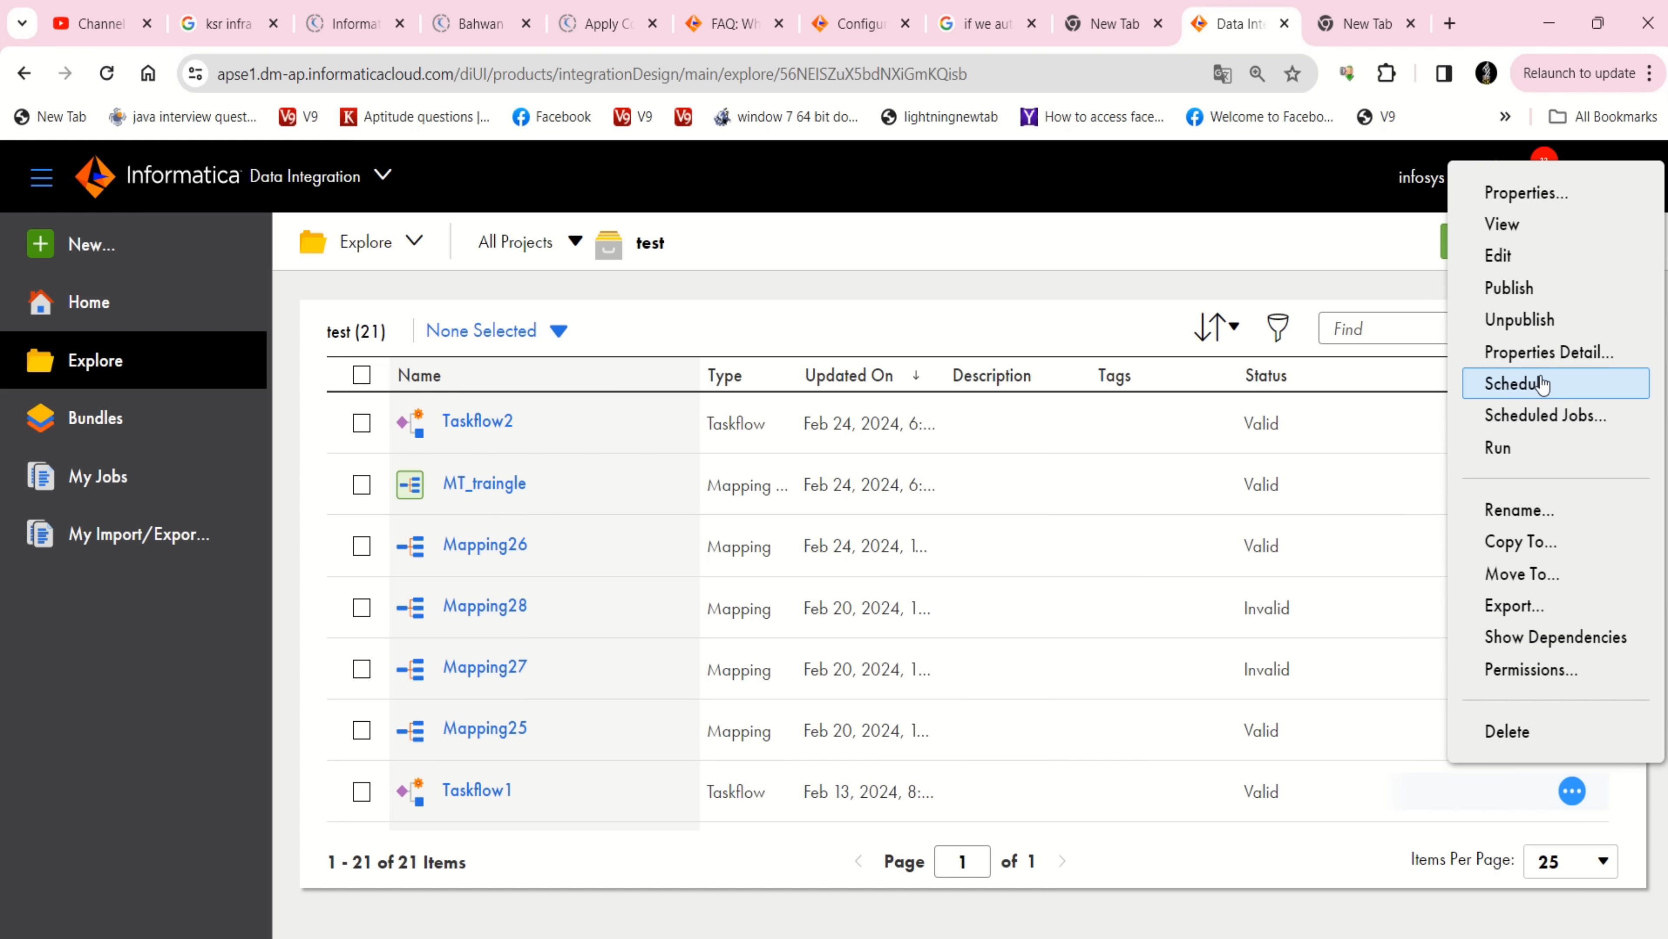
{"action": "left_click", "coordinate": [1535, 411]}
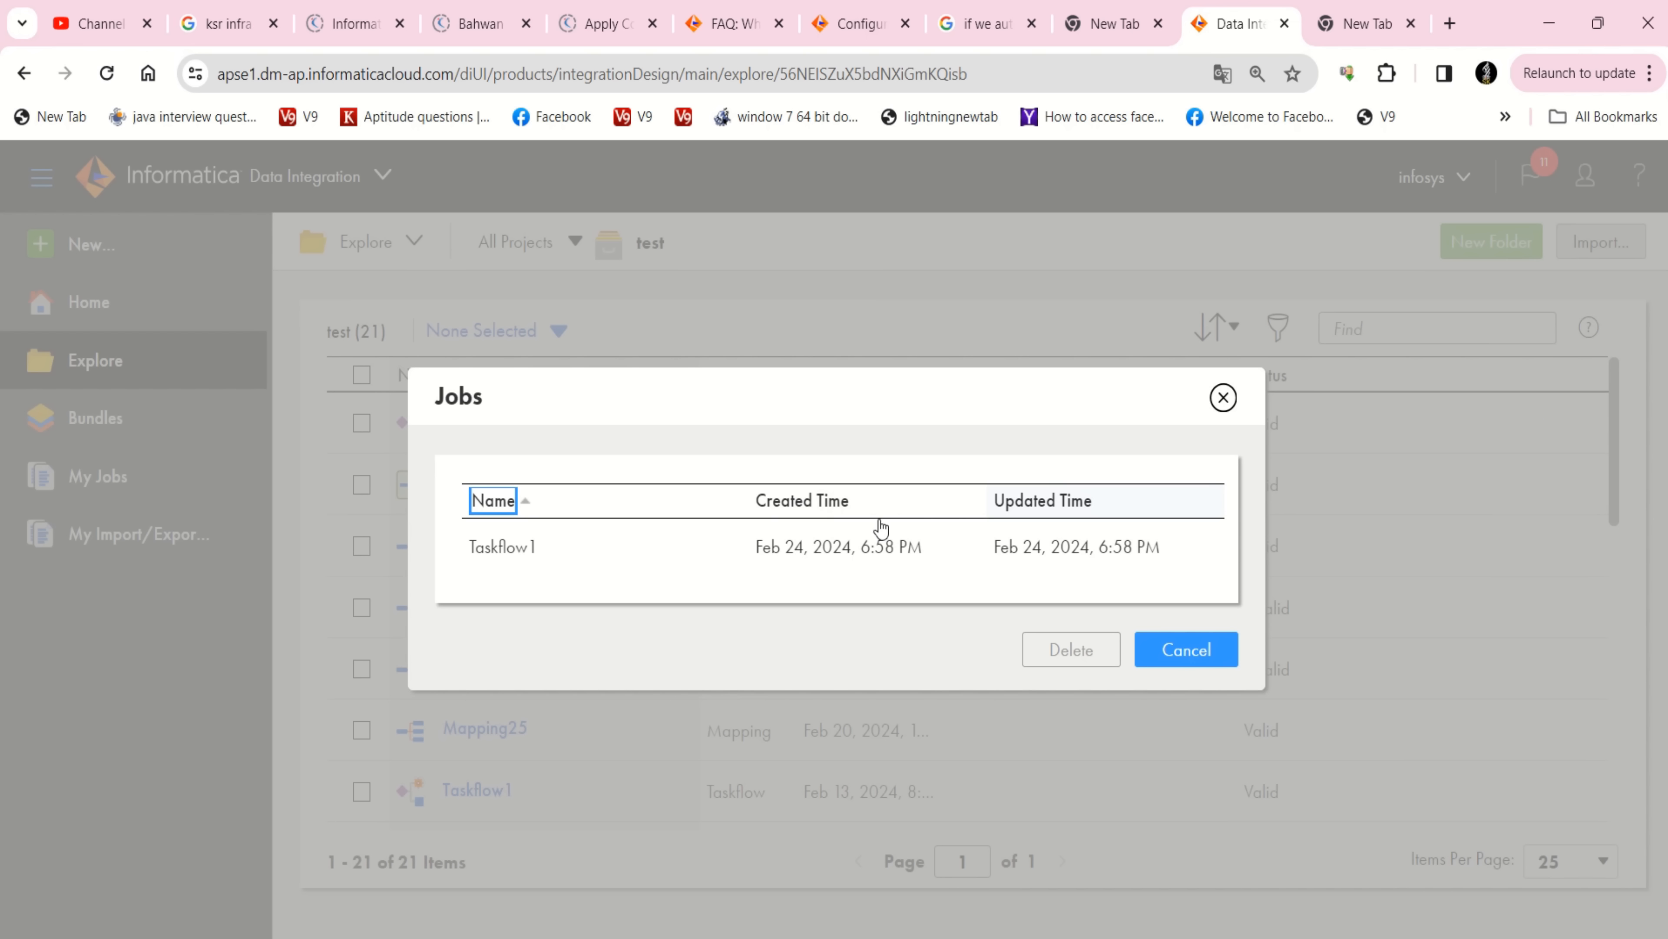
{"action": "left_click", "coordinate": [509, 544]}
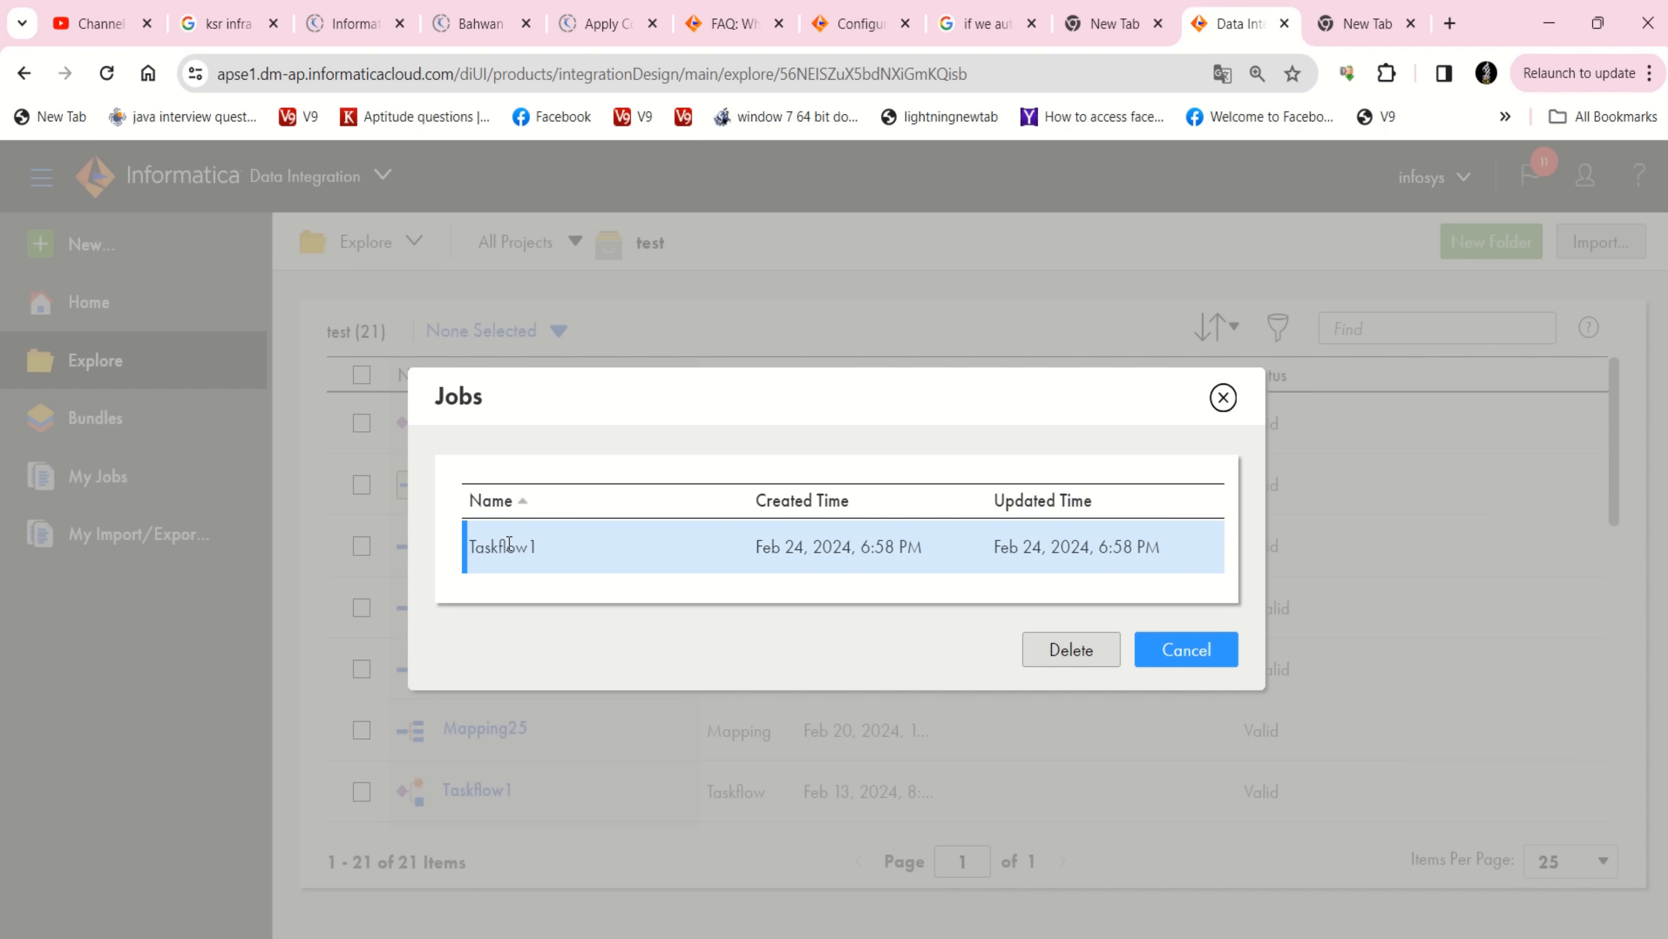
{"action": "left_click", "coordinate": [1085, 657]}
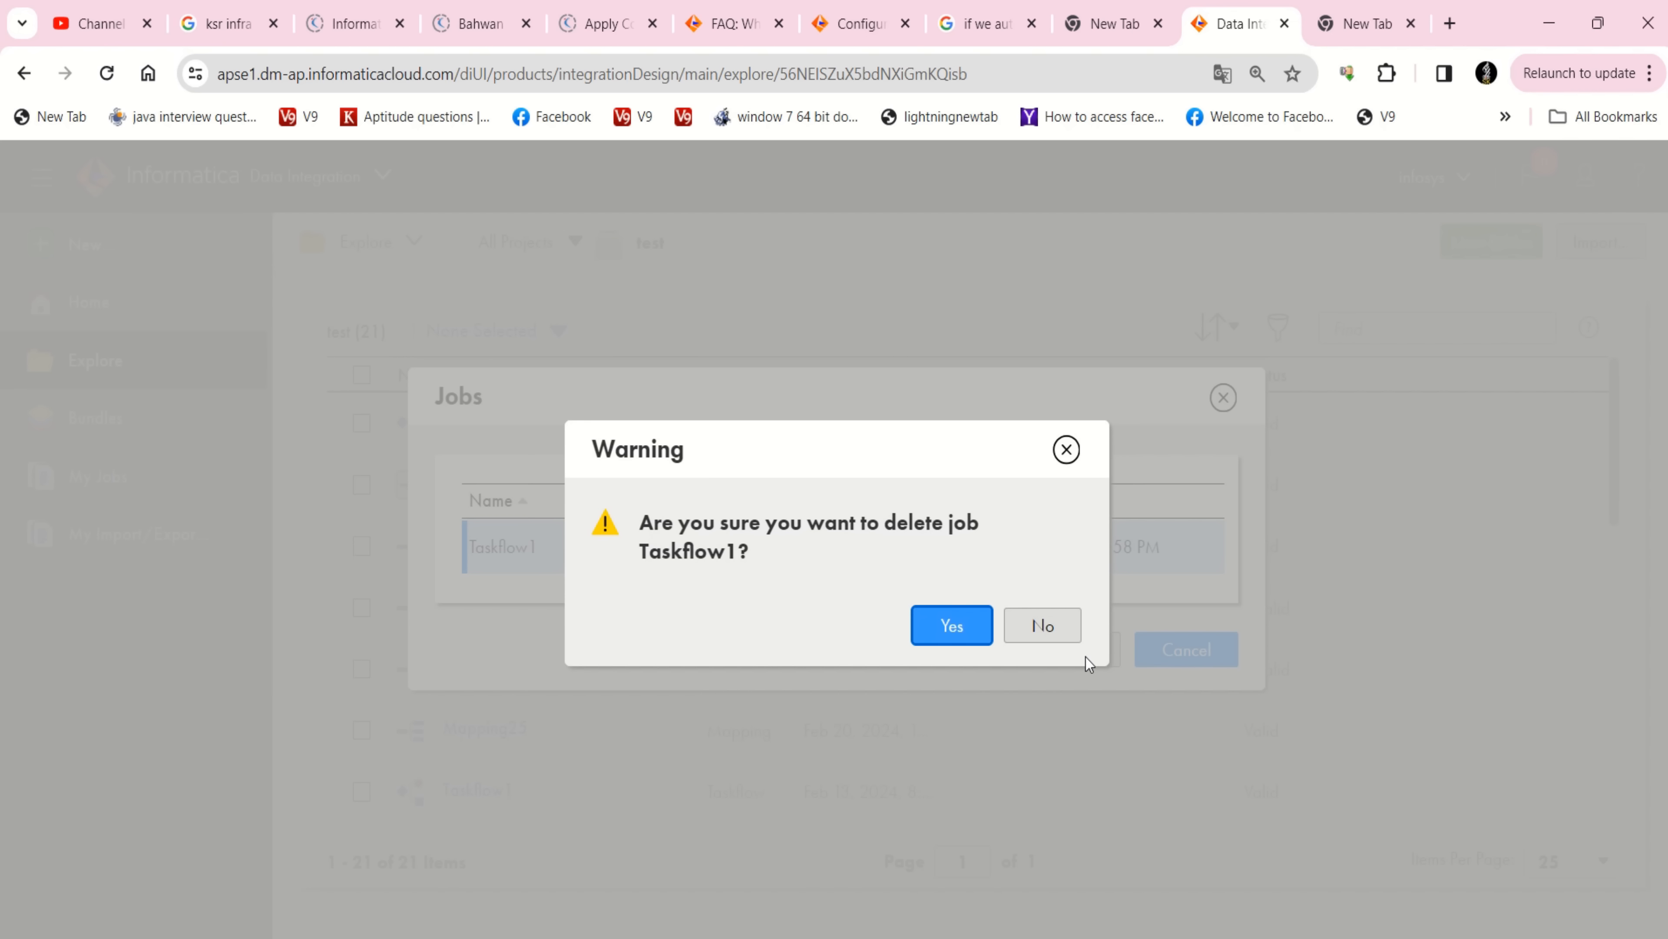
{"action": "left_click", "coordinate": [946, 621]}
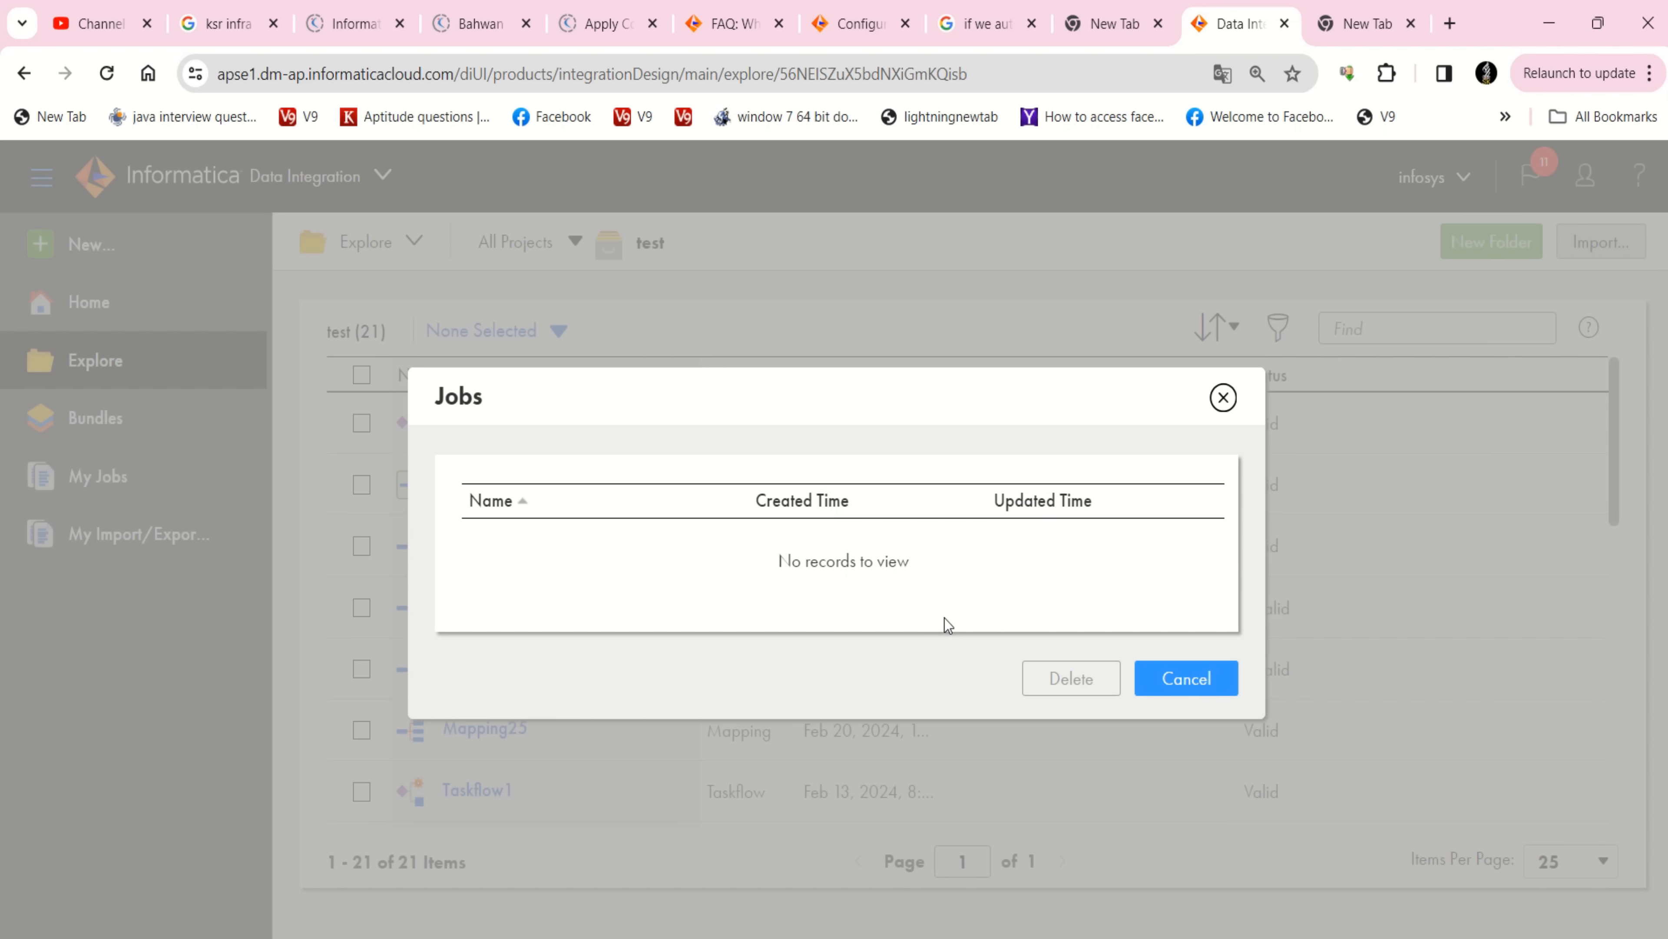
{"action": "left_click", "coordinate": [1224, 398]}
Look at the documentation page on configuring a blackout period and return to the test project
{"action": "scroll", "coordinate": [1267, 775], "scroll_direction": "down", "scroll_amount": 3}
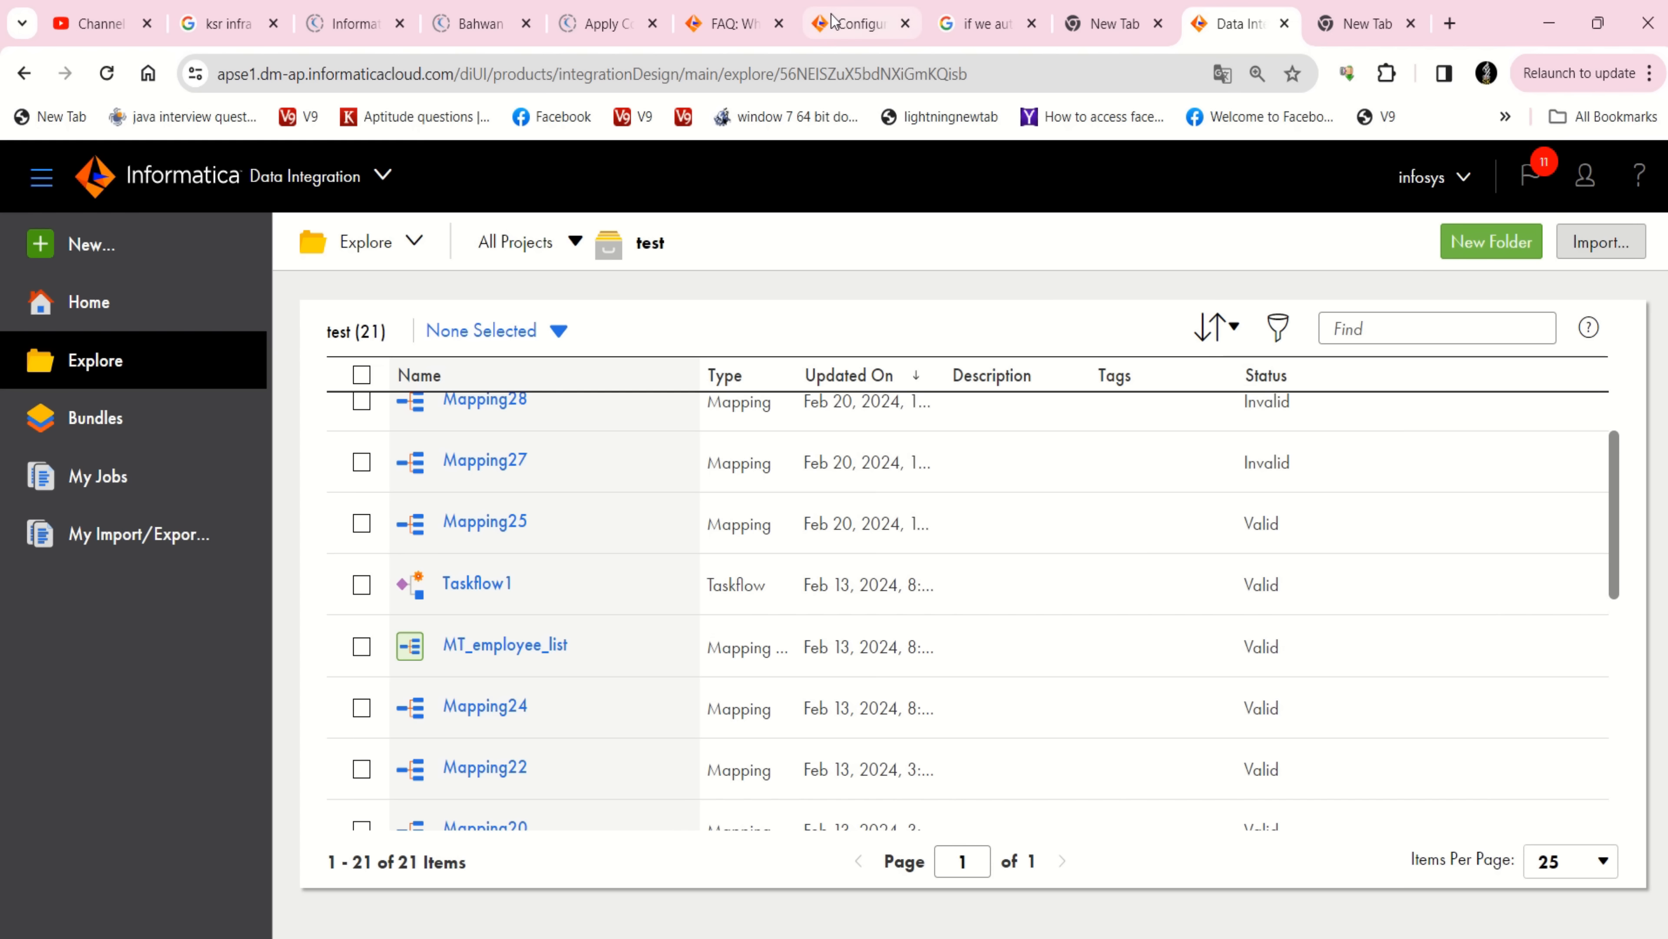
{"action": "left_click", "coordinate": [854, 24]}
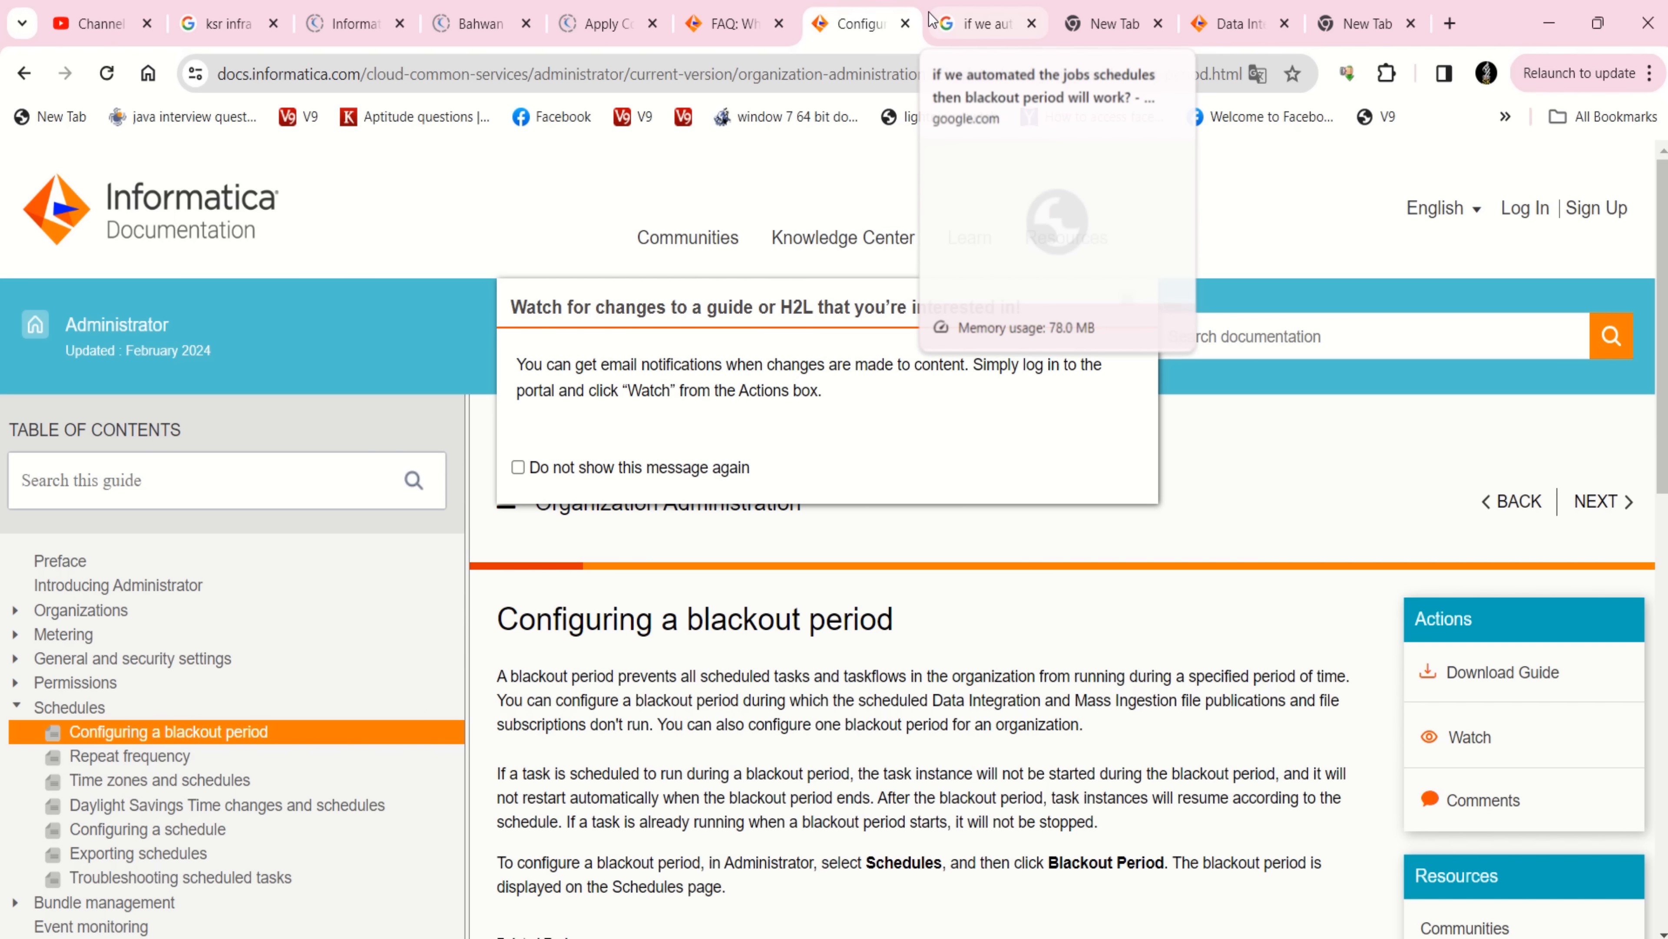
{"action": "left_click", "coordinate": [1244, 22]}
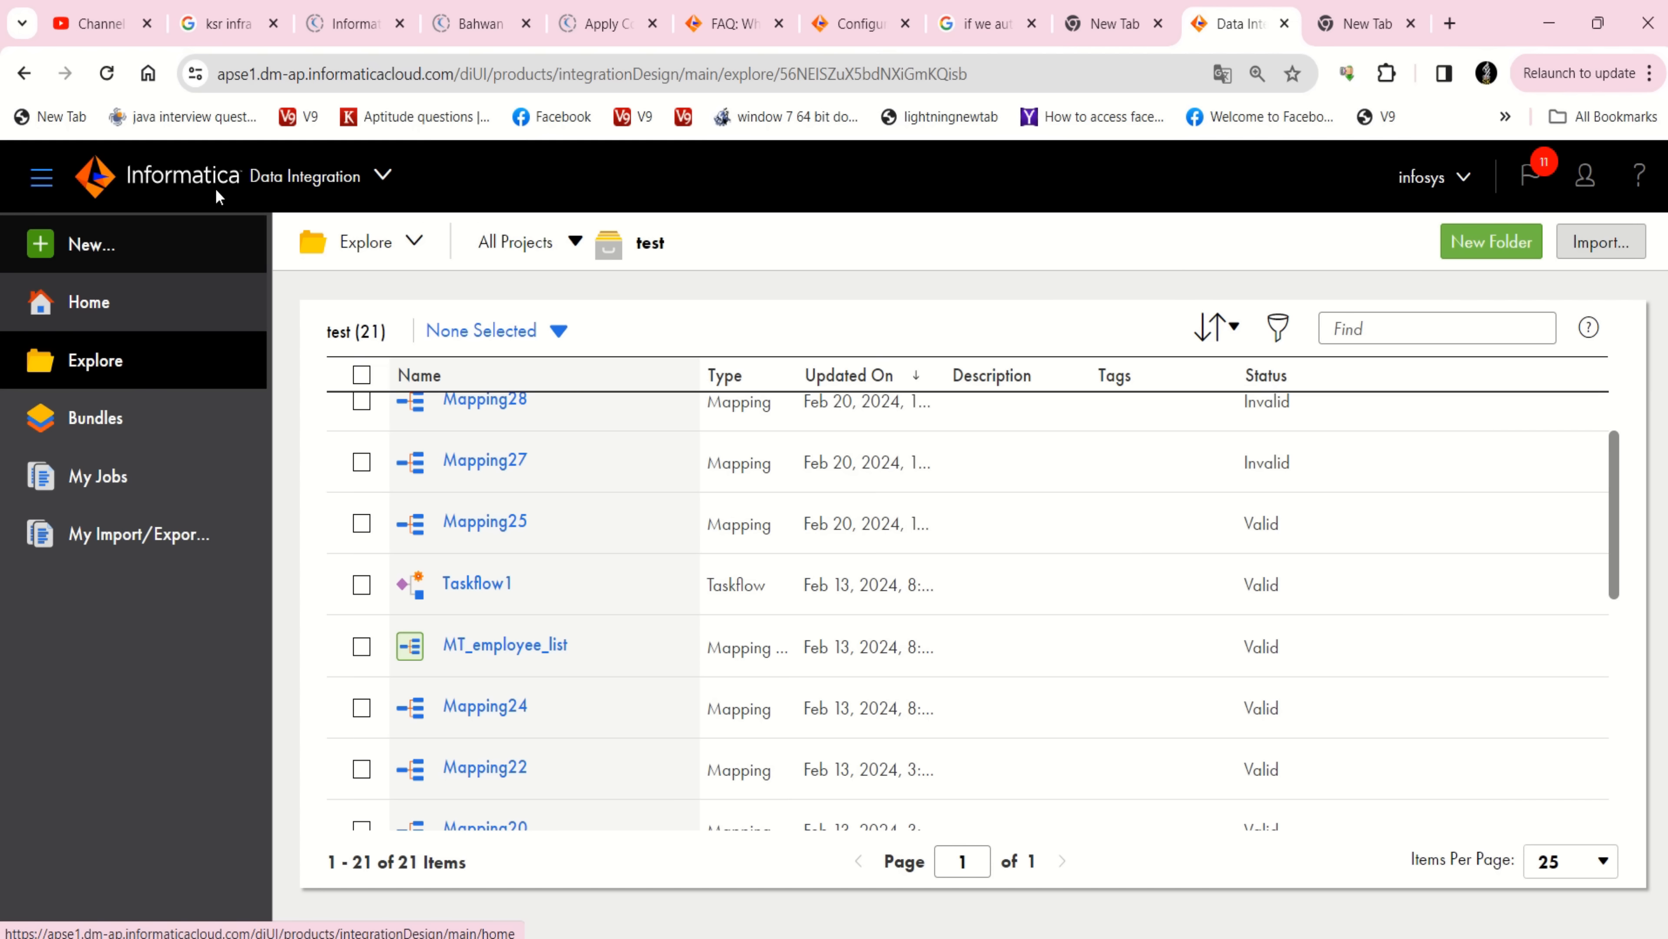
Go back to the Administrator service's schedules and delete my_schedule
{"action": "left_click", "coordinate": [392, 179]}
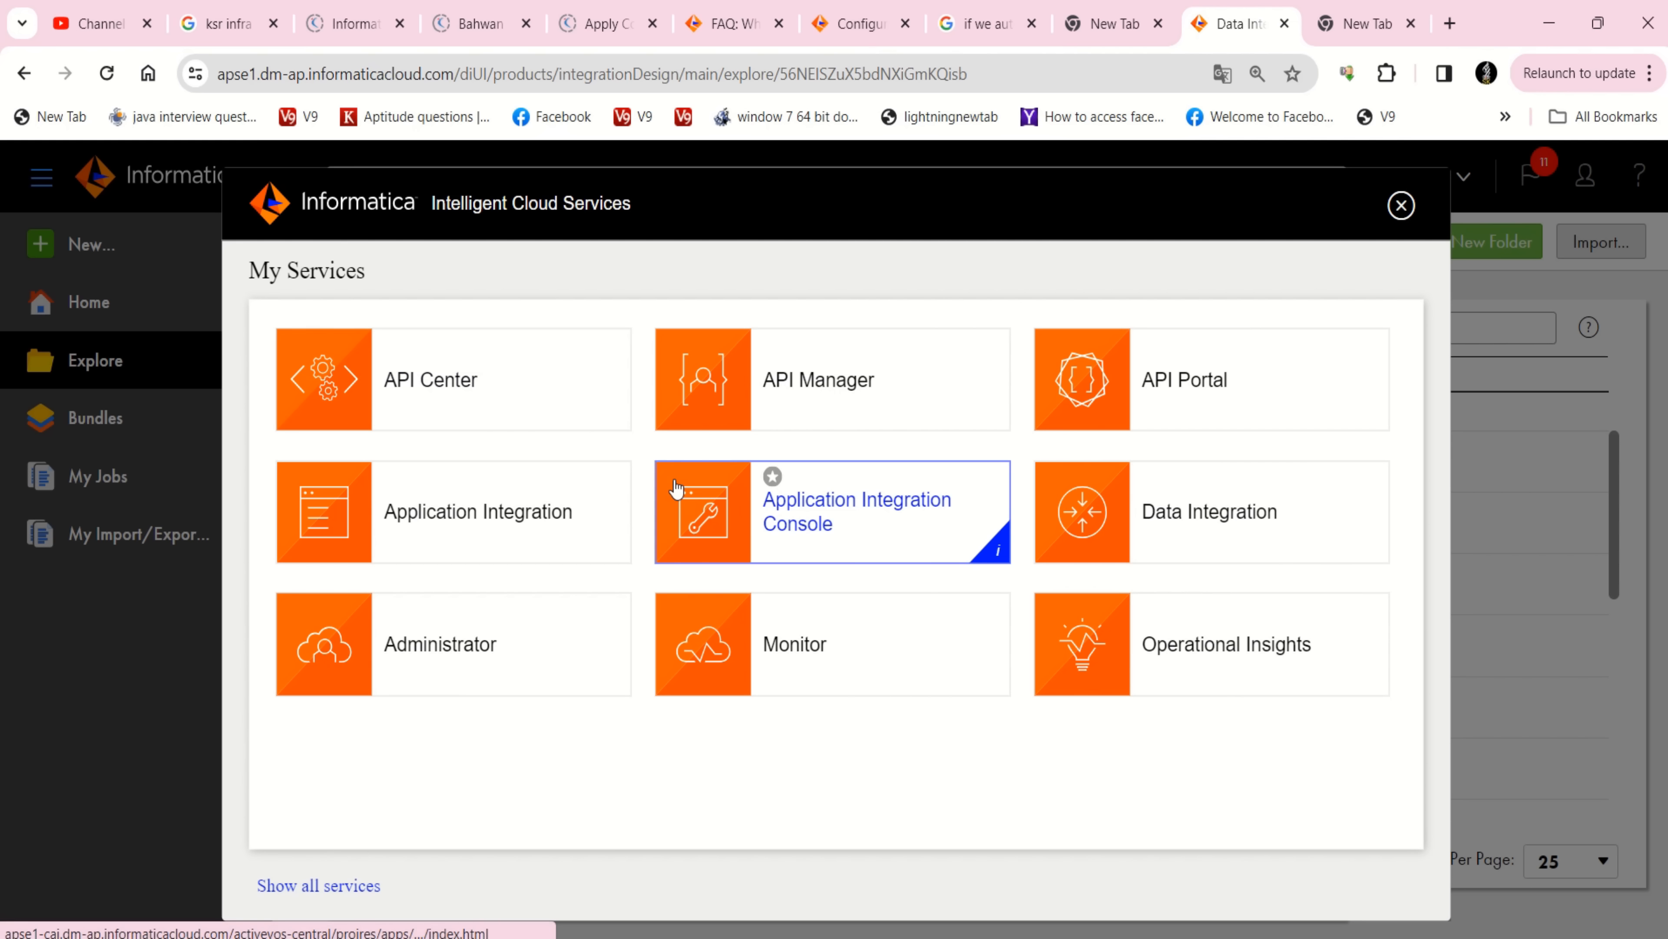
{"action": "left_click", "coordinate": [473, 660]}
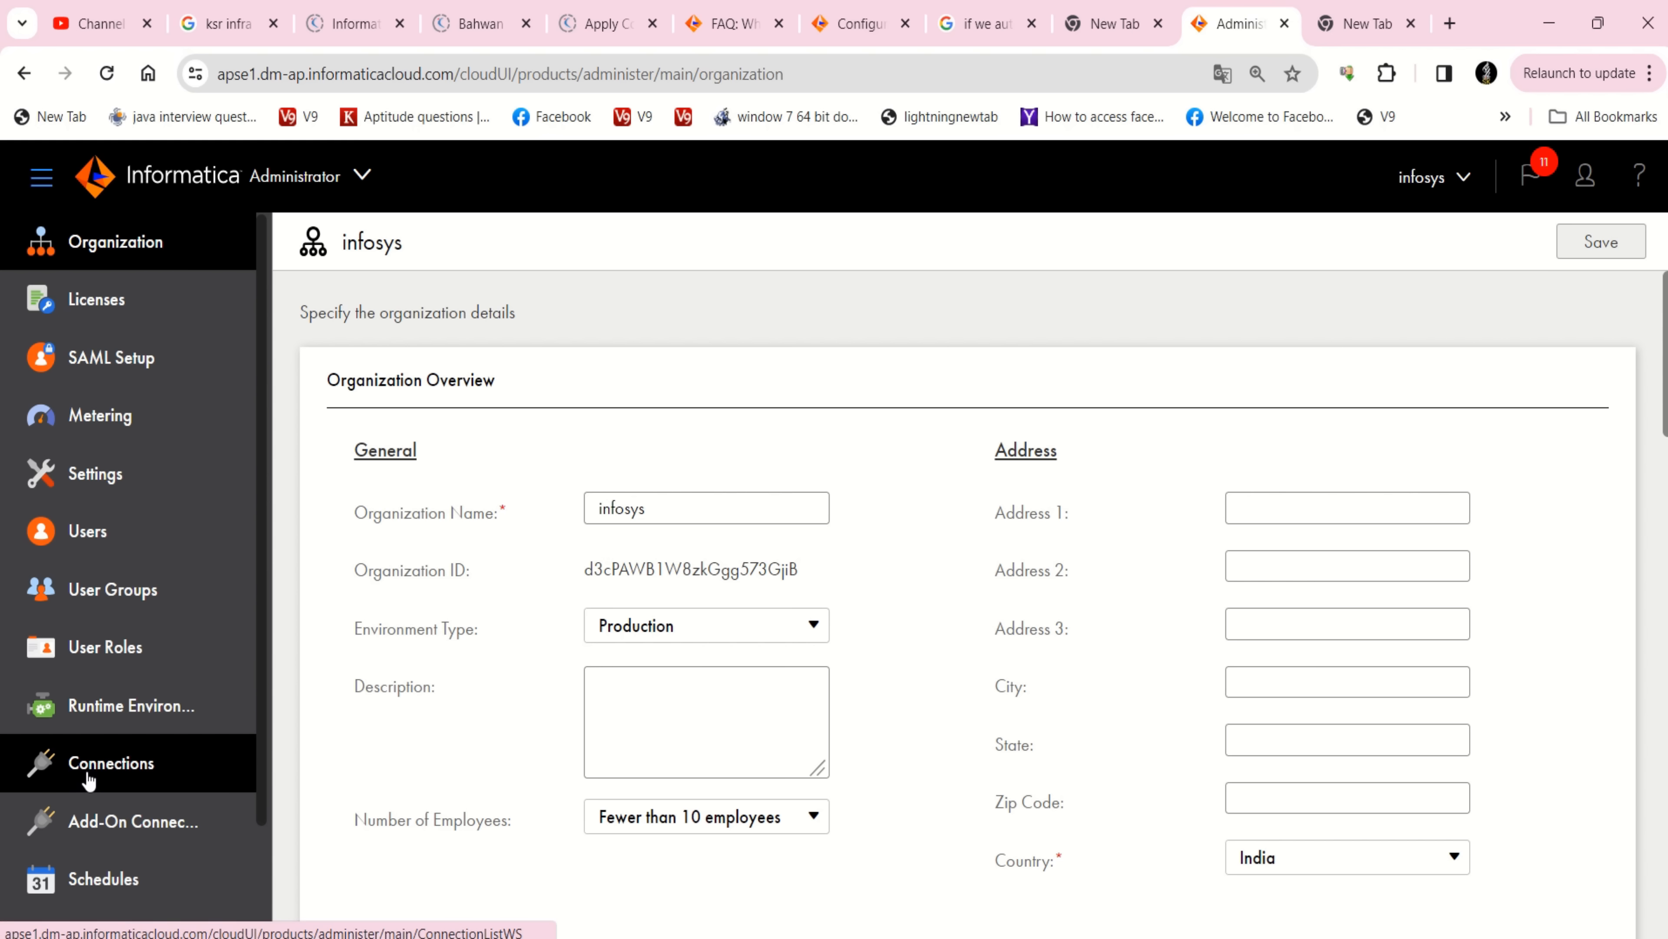
{"action": "scroll", "coordinate": [89, 780], "scroll_direction": "down", "scroll_amount": 3}
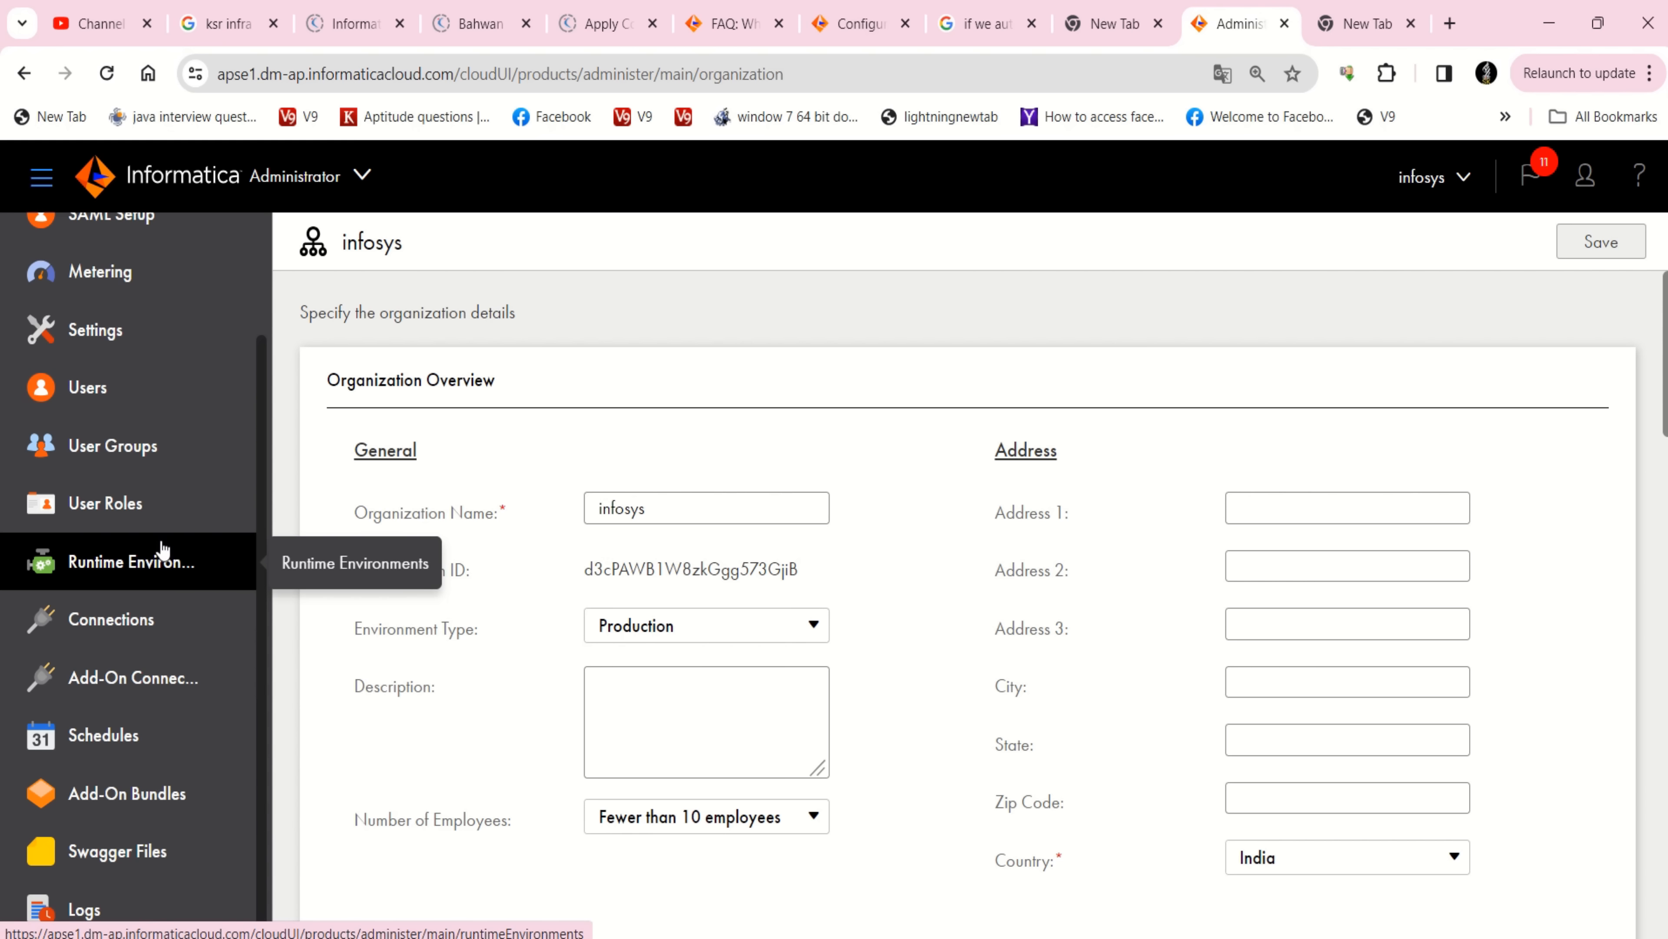
{"action": "scroll", "coordinate": [163, 549], "scroll_direction": "up", "scroll_amount": 3}
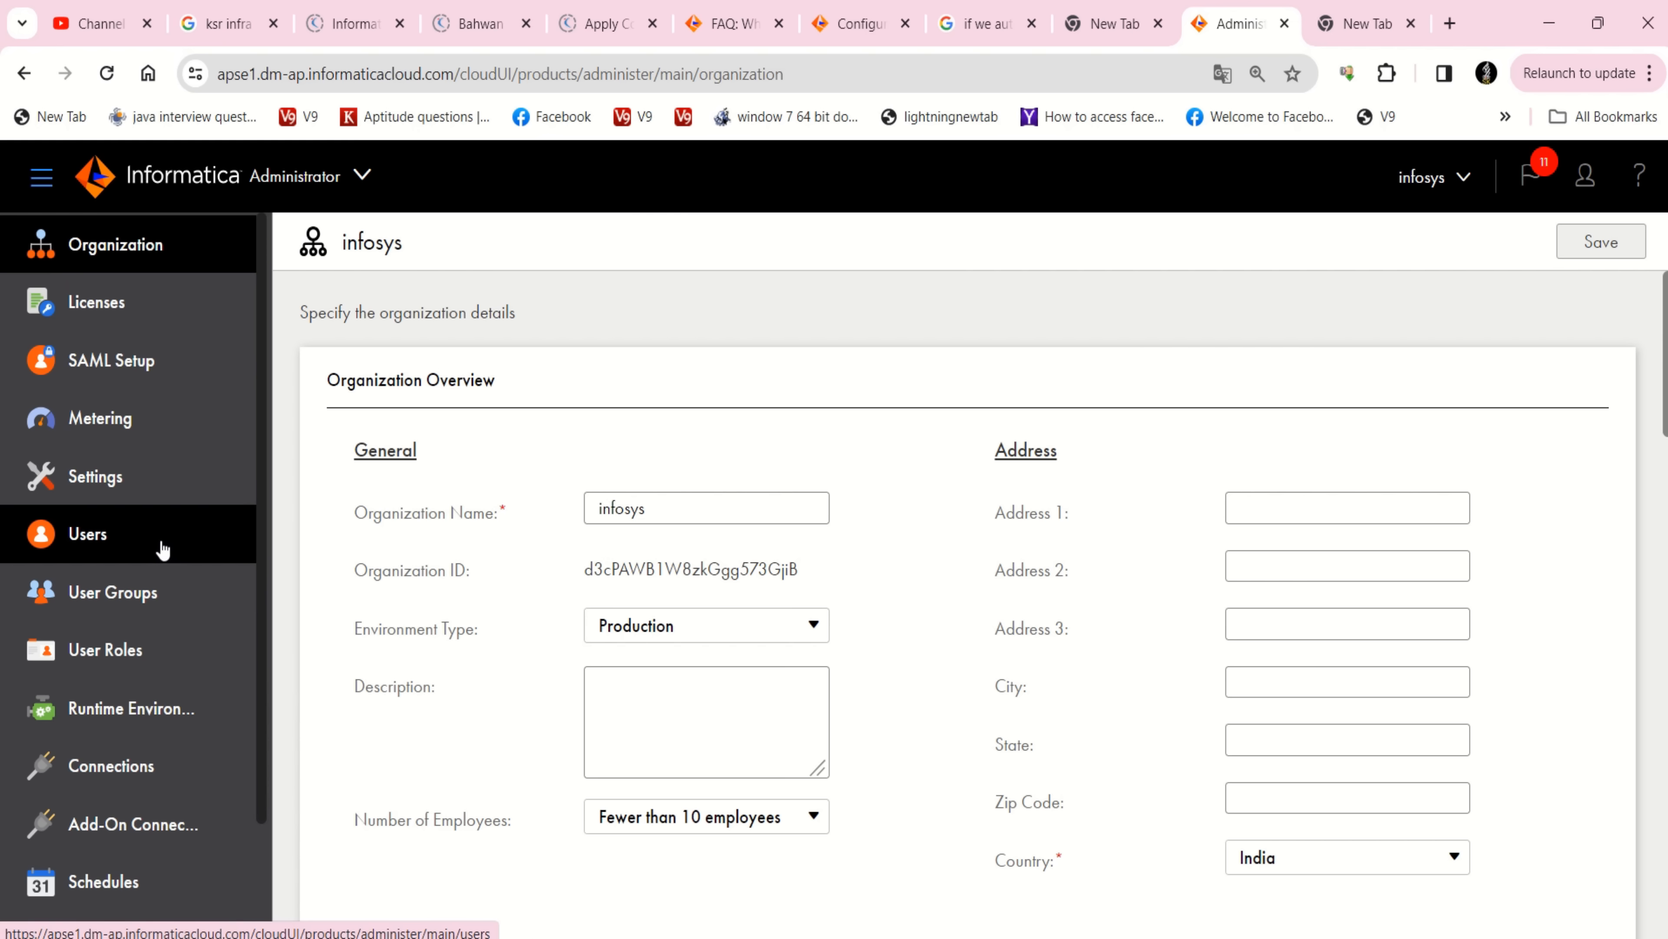
{"action": "scroll", "coordinate": [163, 549], "scroll_direction": "down", "scroll_amount": 3}
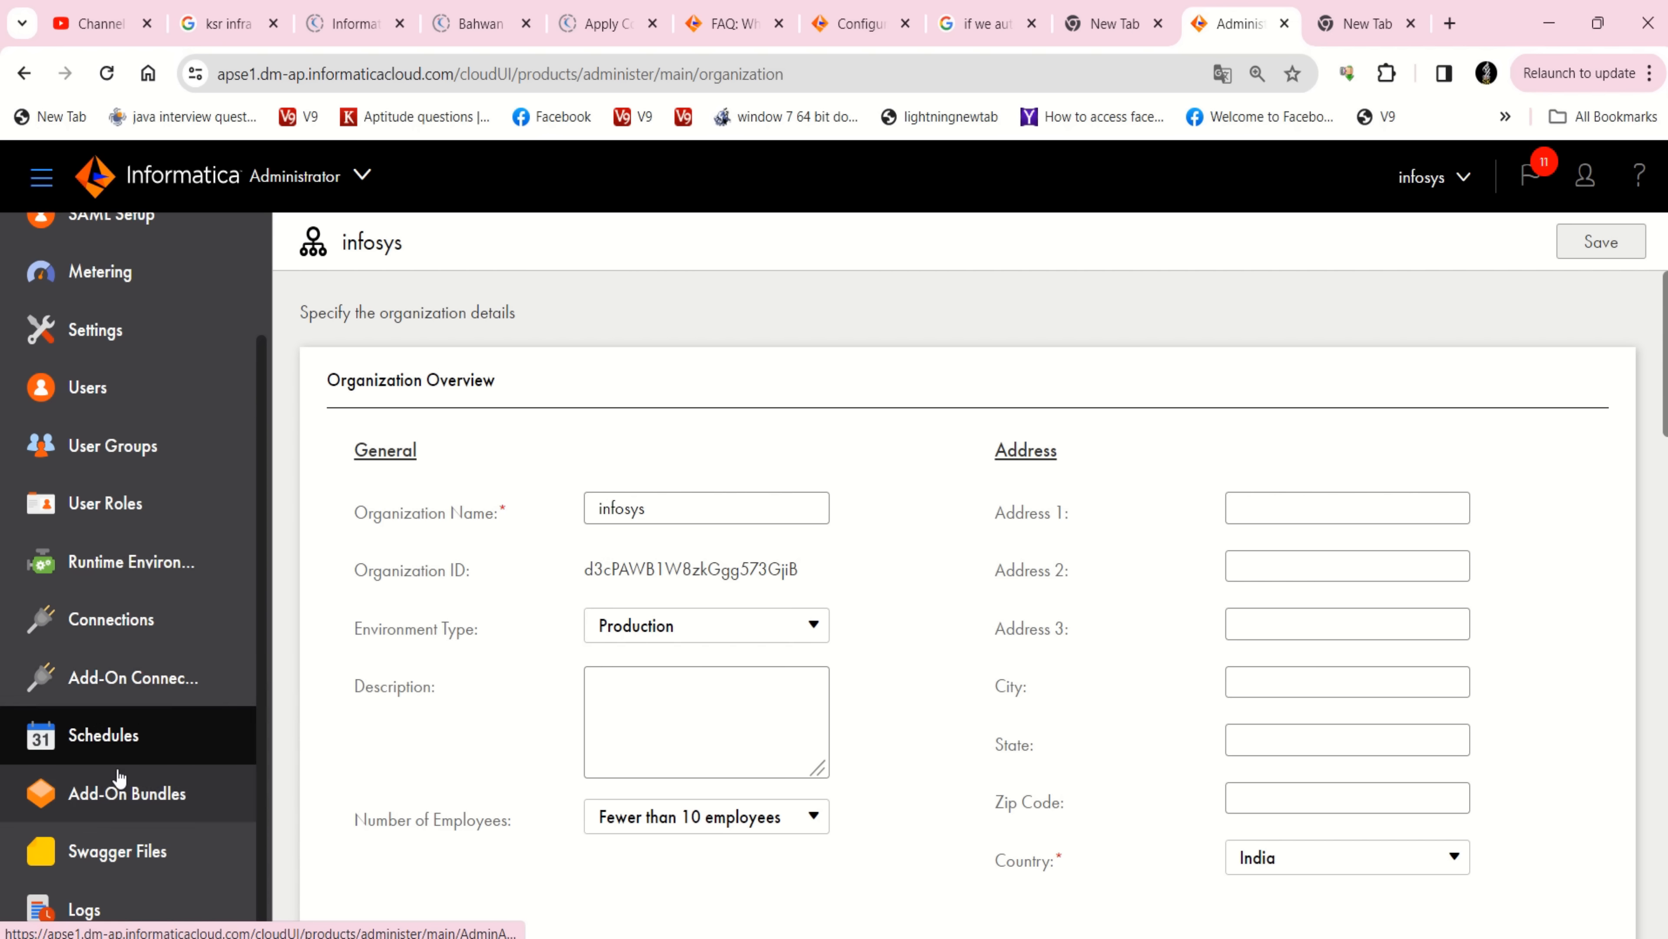
{"action": "left_click", "coordinate": [118, 756]}
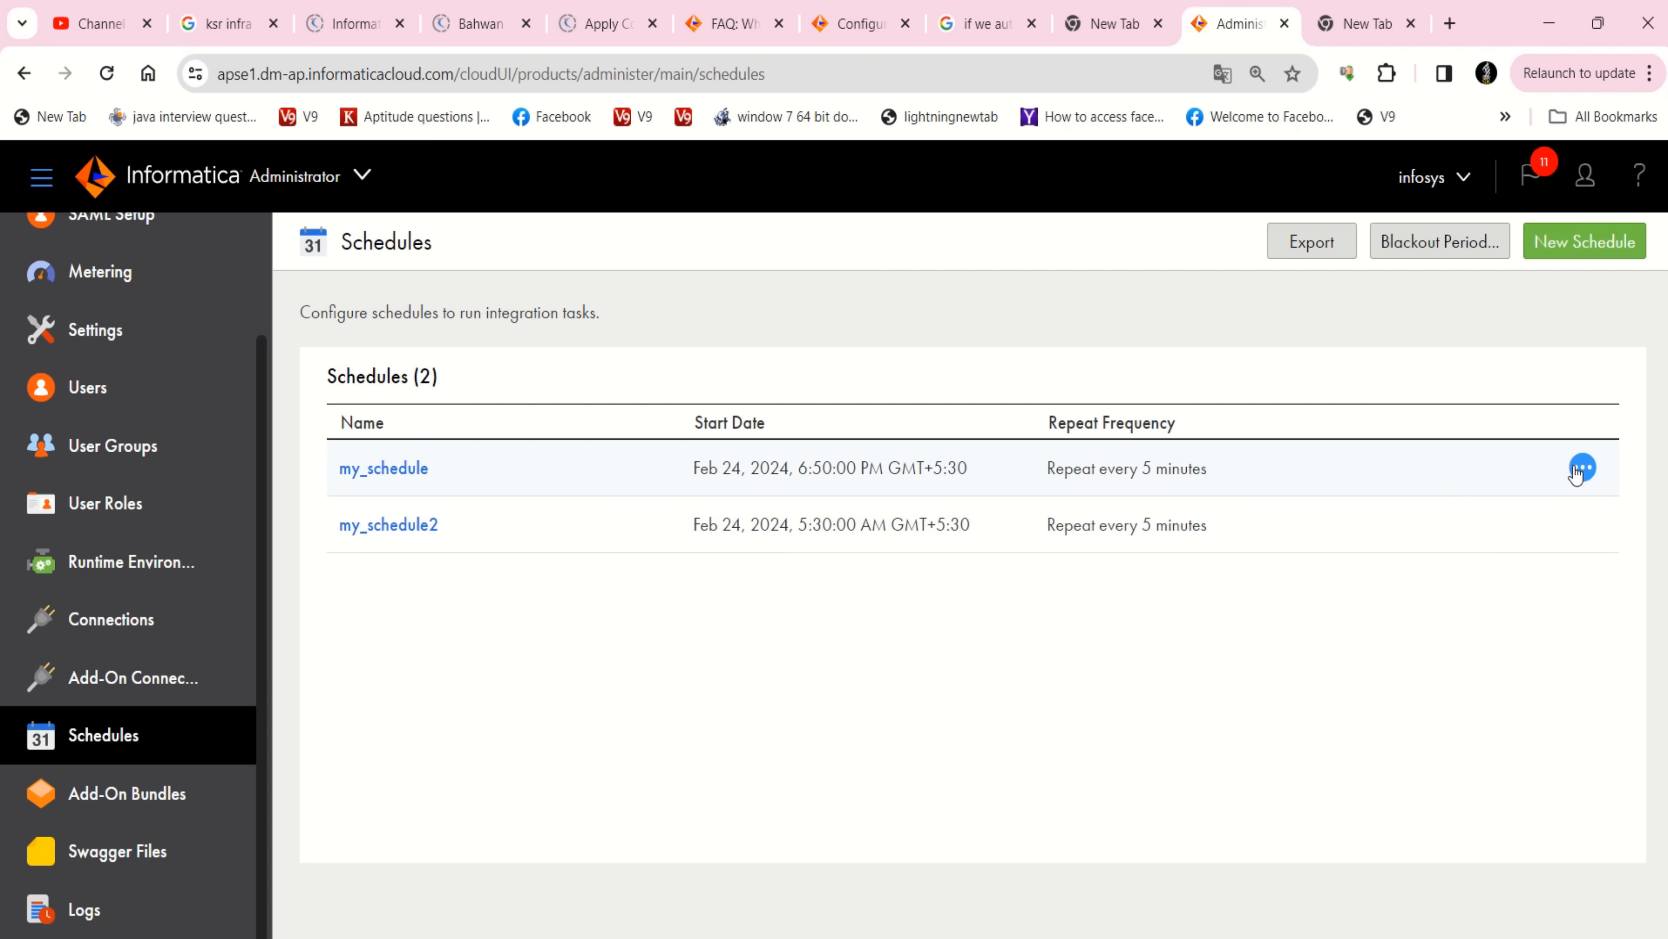
{"action": "left_click", "coordinate": [1581, 467]}
{"action": "left_click", "coordinate": [1539, 564]}
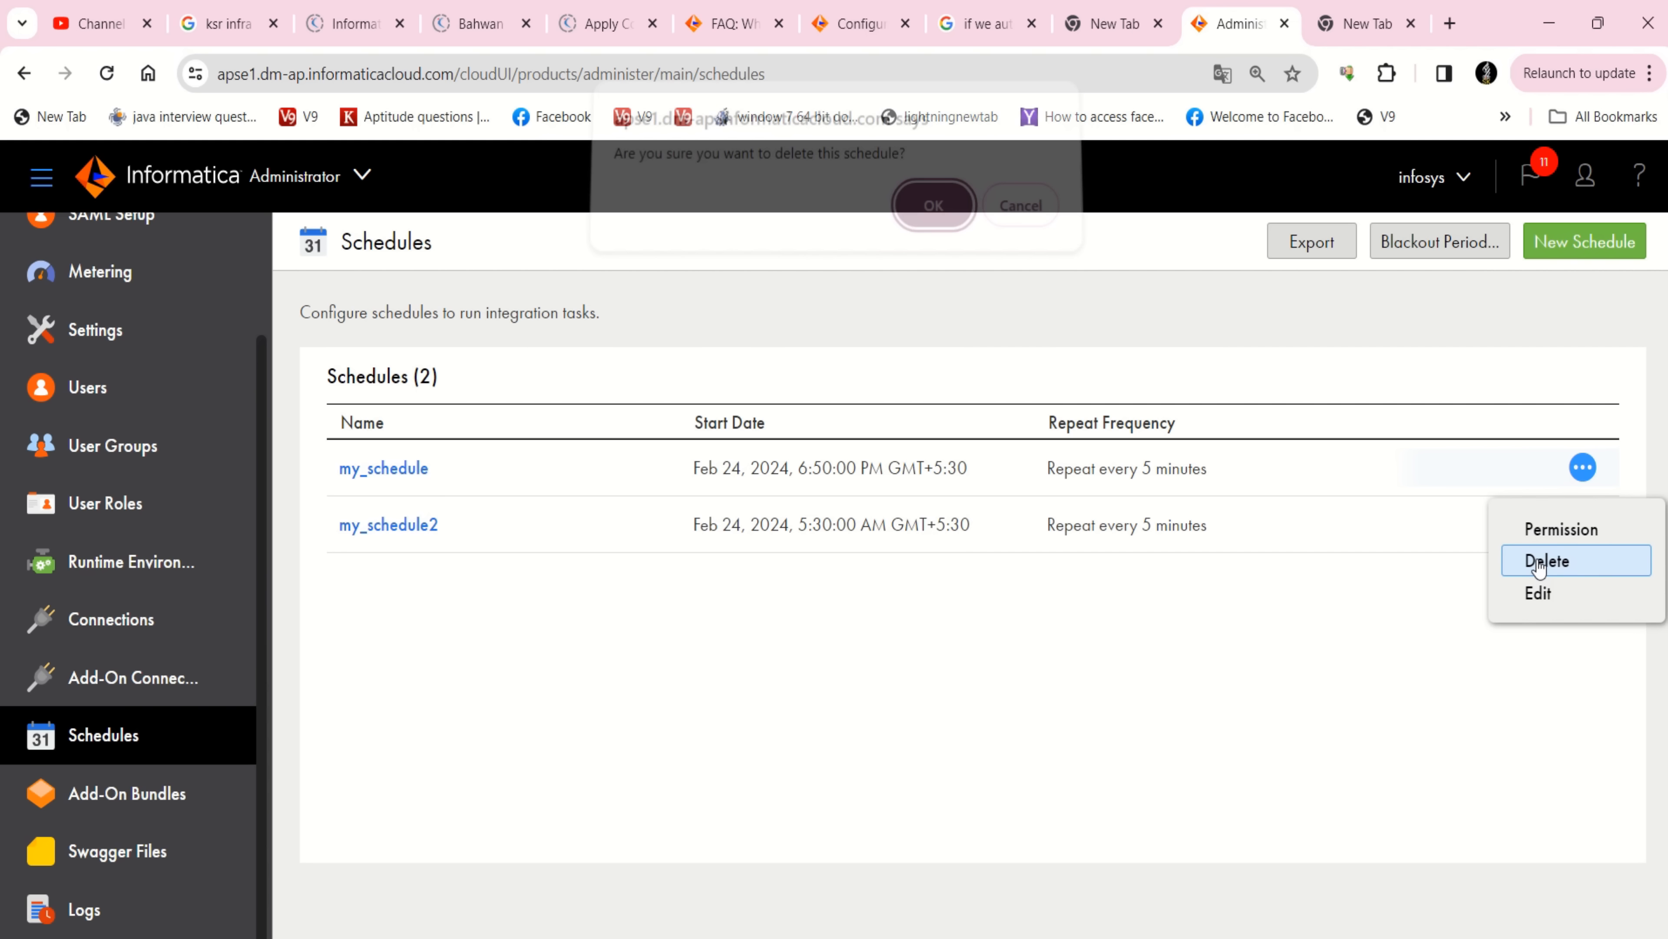
{"action": "left_click", "coordinate": [932, 223]}
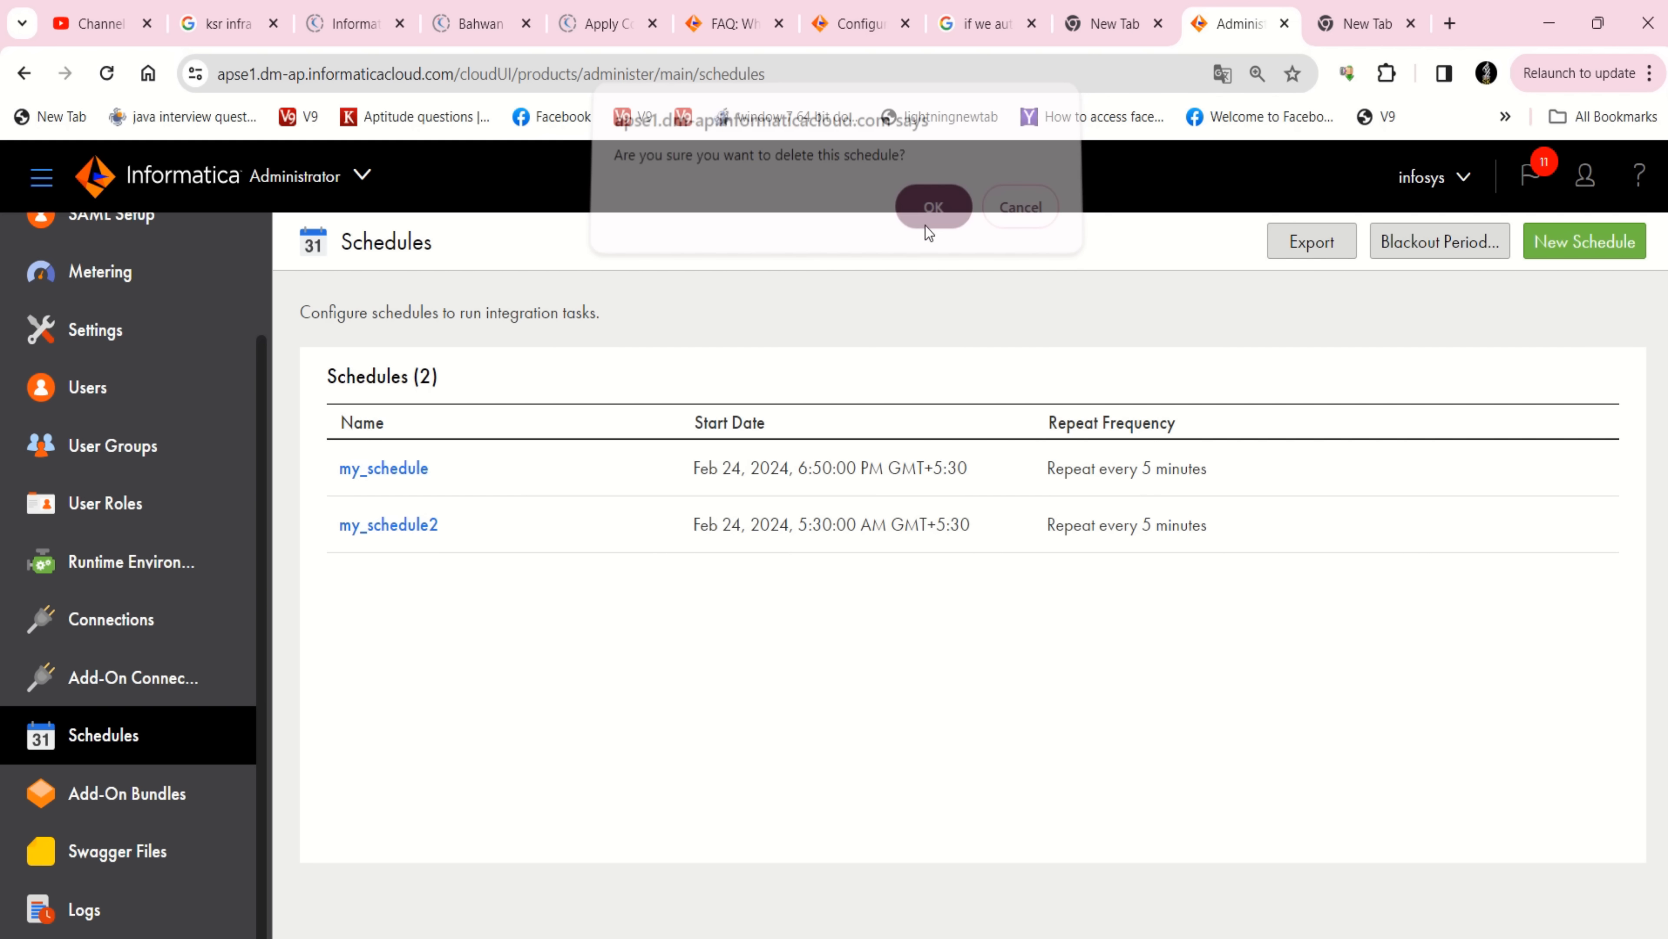
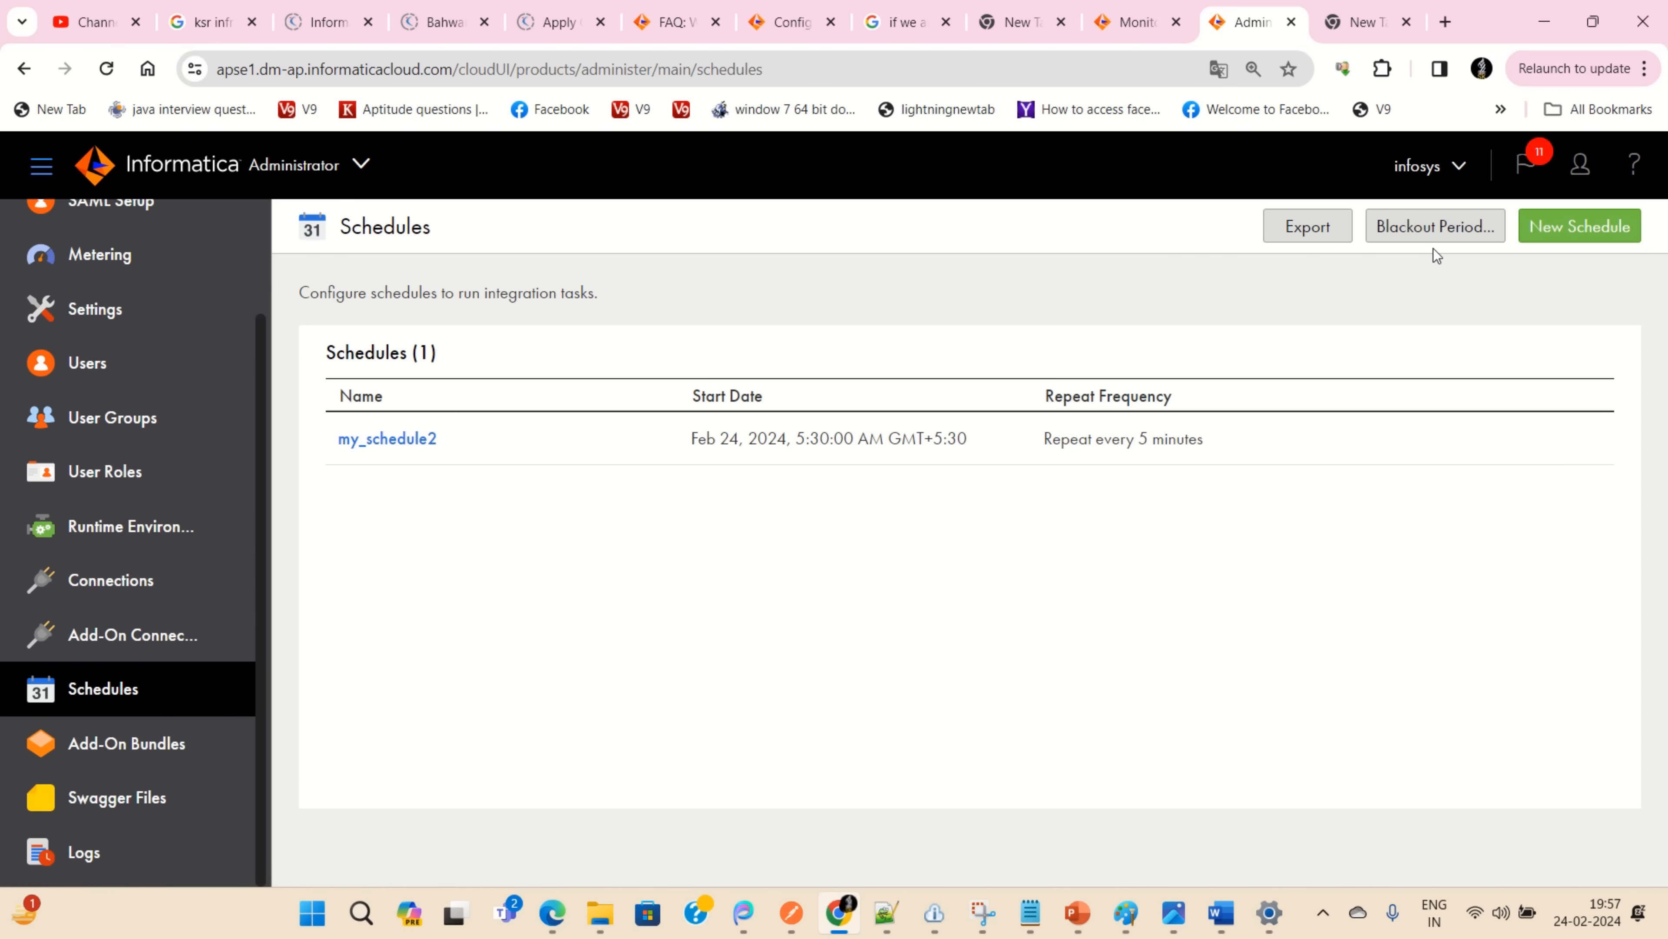
Open the blackout period settings for schedules, enable the blackout period and keep February 24, 2024 as its start date
{"action": "left_click", "coordinate": [1435, 234]}
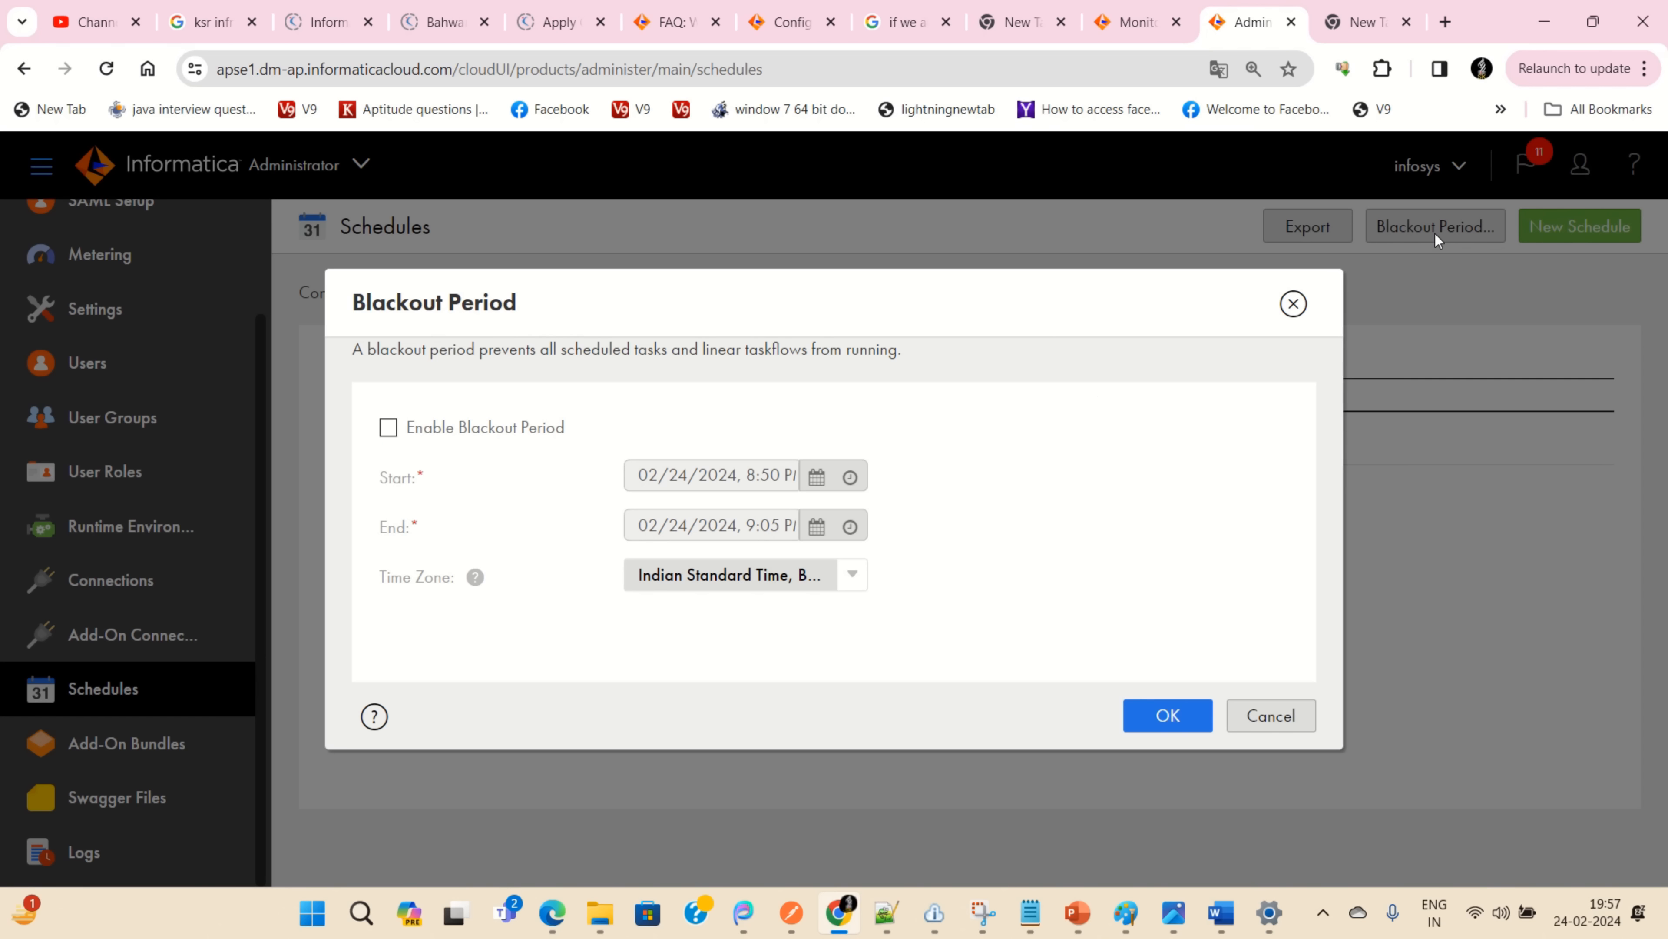
{"action": "left_click", "coordinate": [388, 429]}
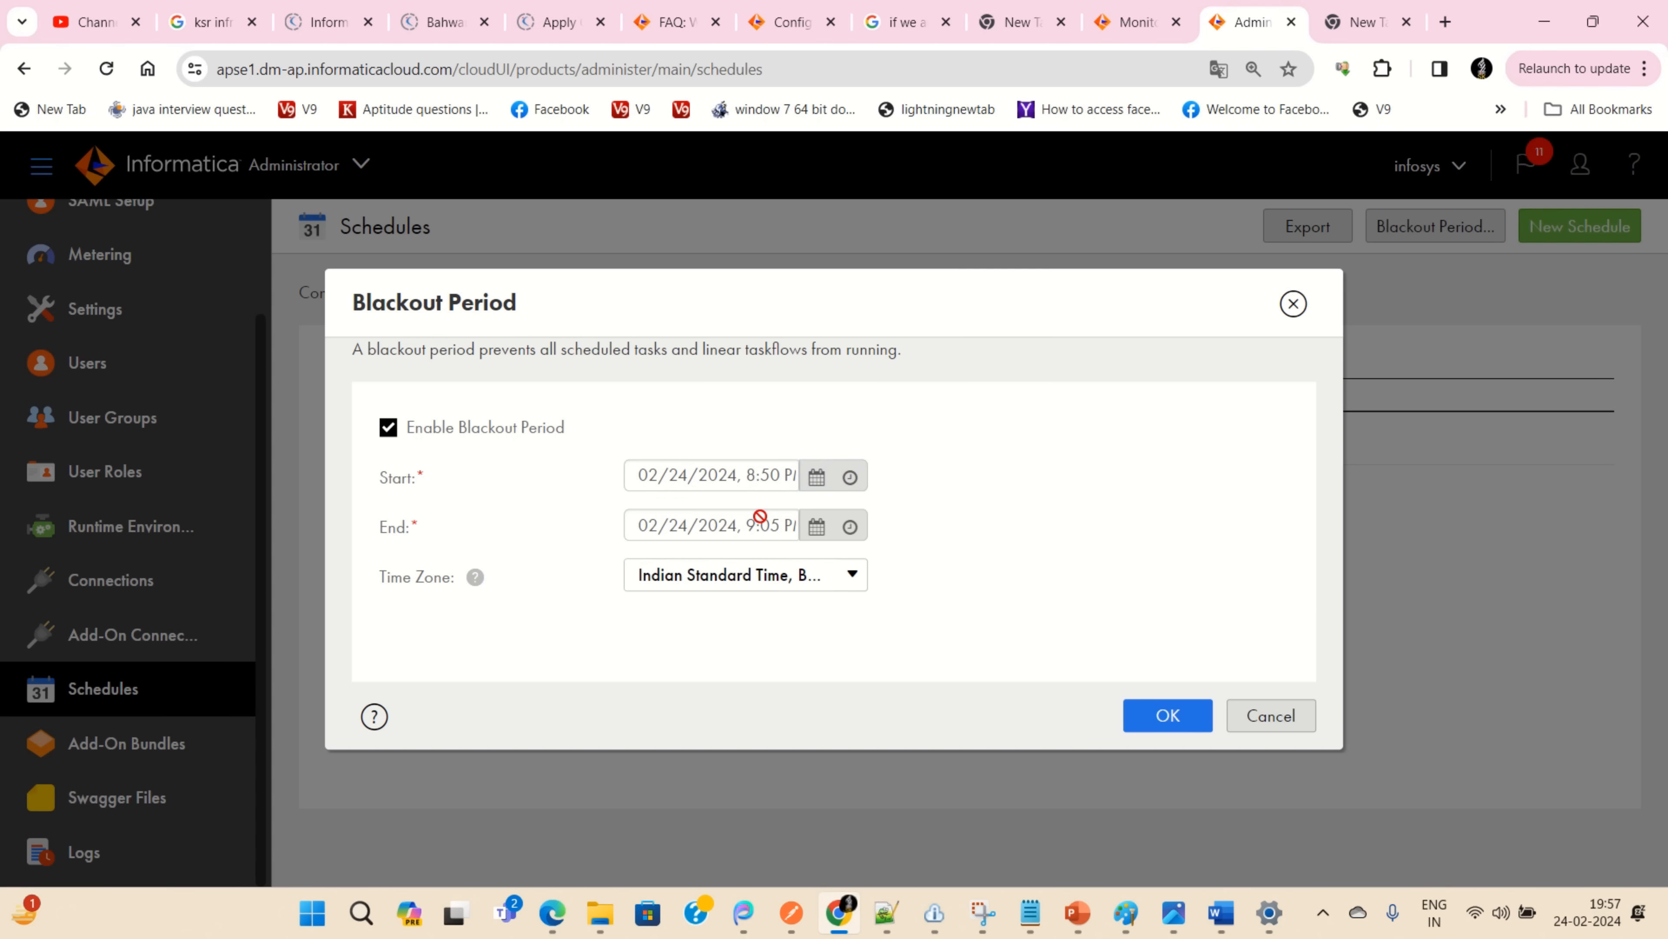
{"action": "left_click", "coordinate": [818, 483]}
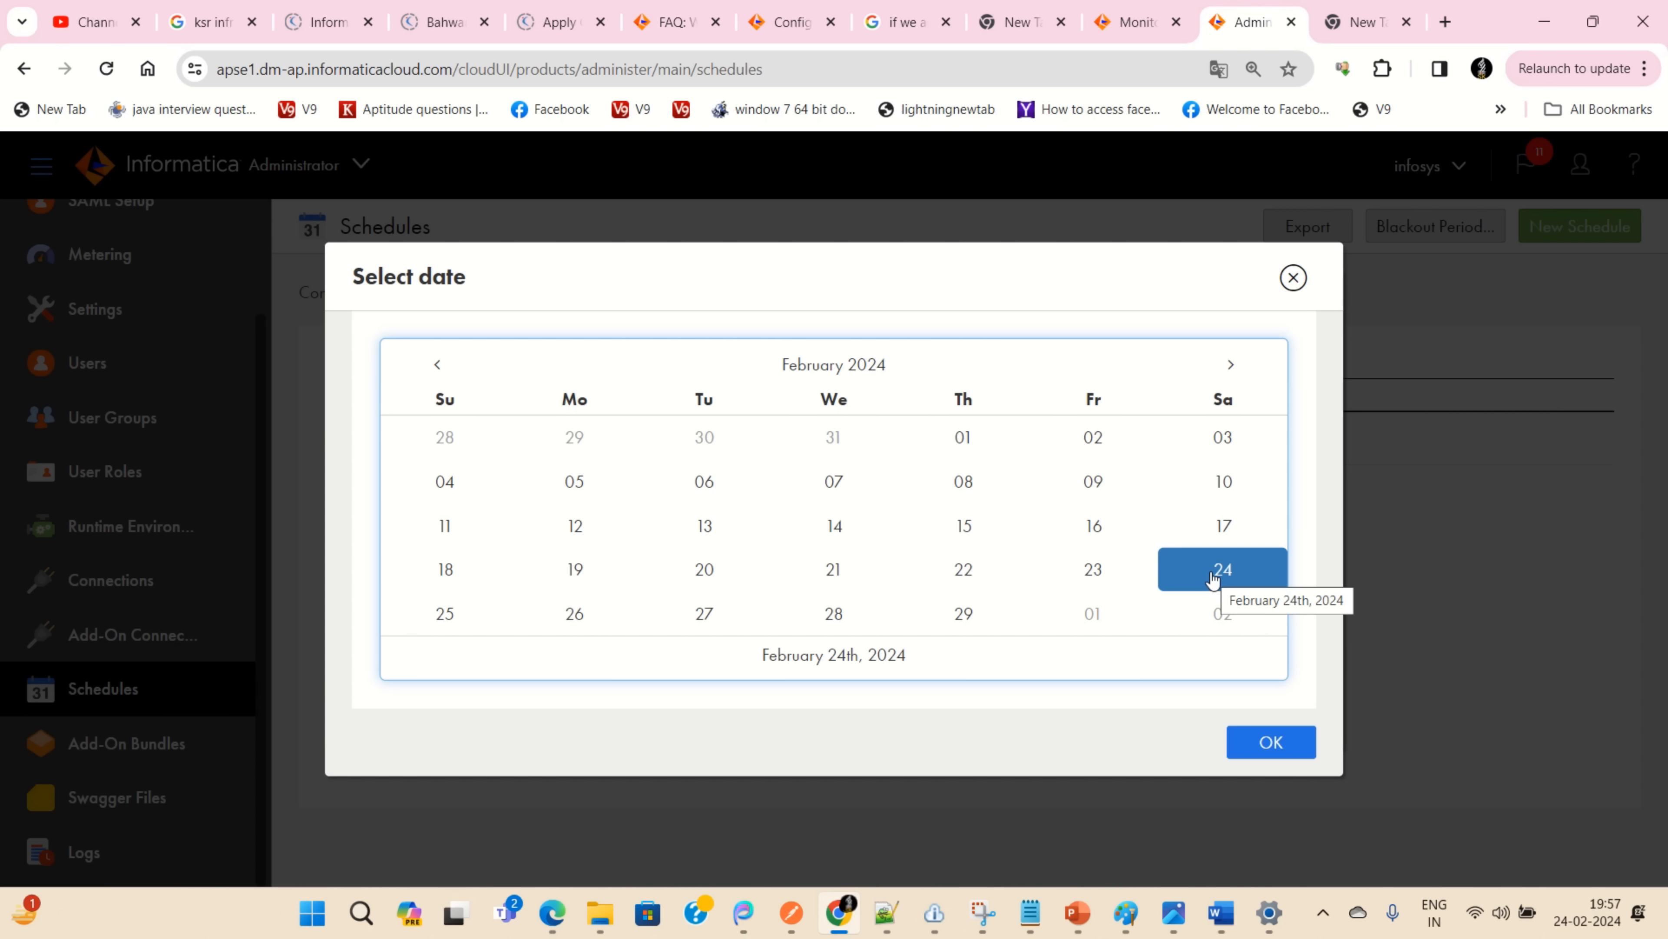
{"action": "left_click", "coordinate": [1267, 742]}
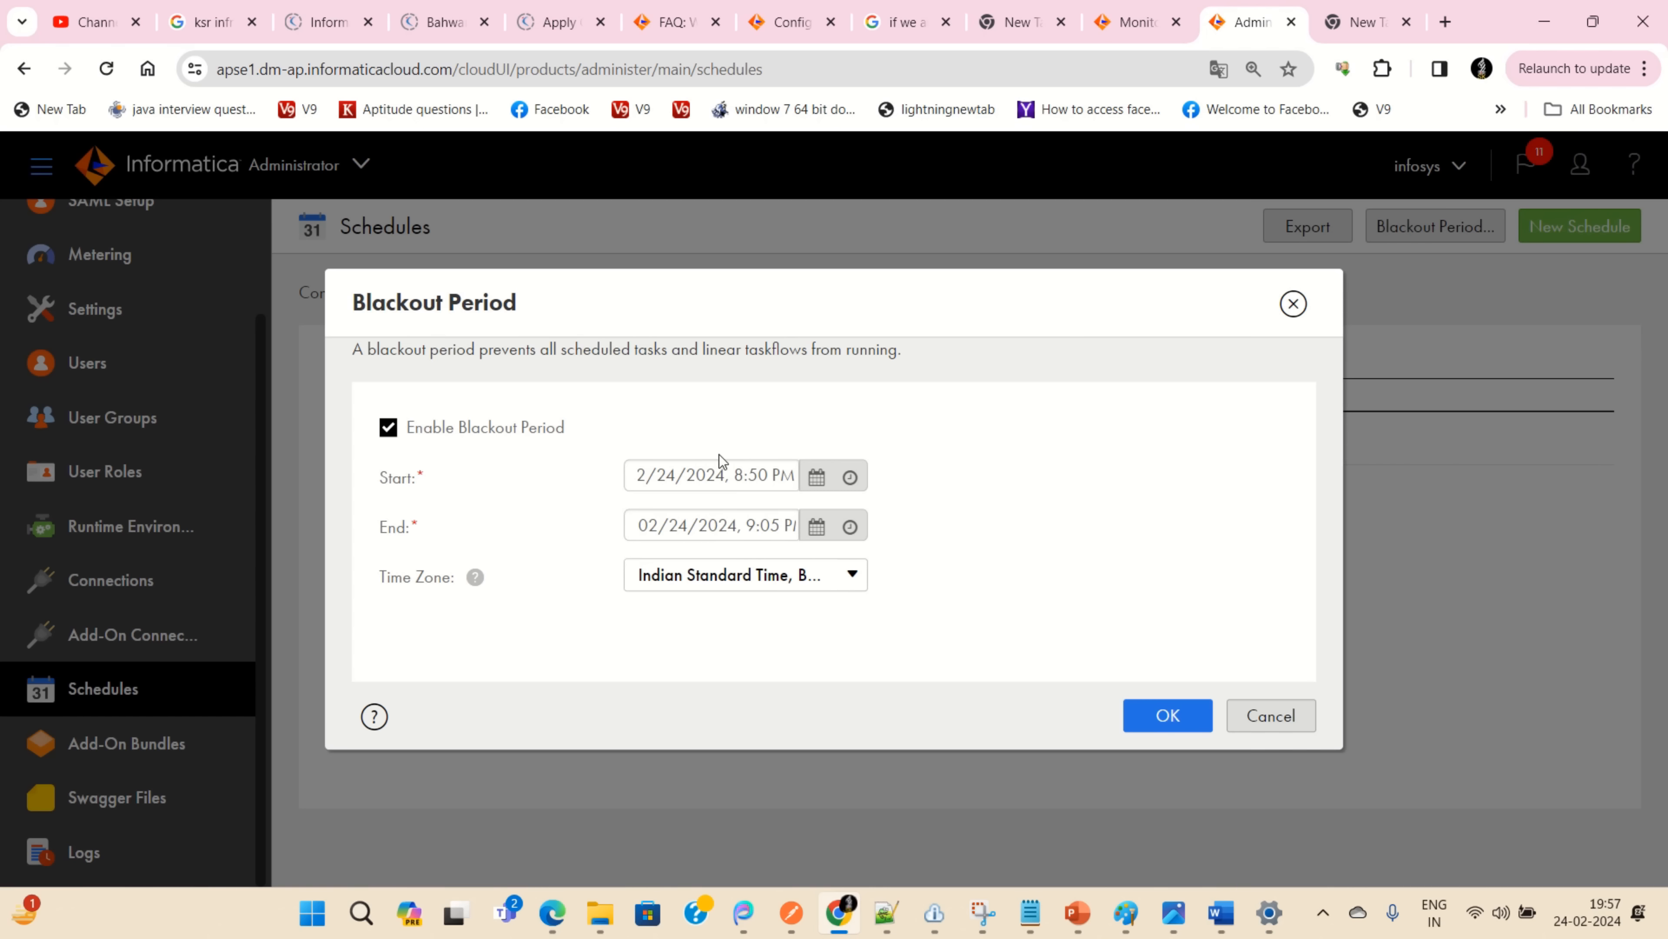
{"action": "left_click", "coordinate": [817, 478]}
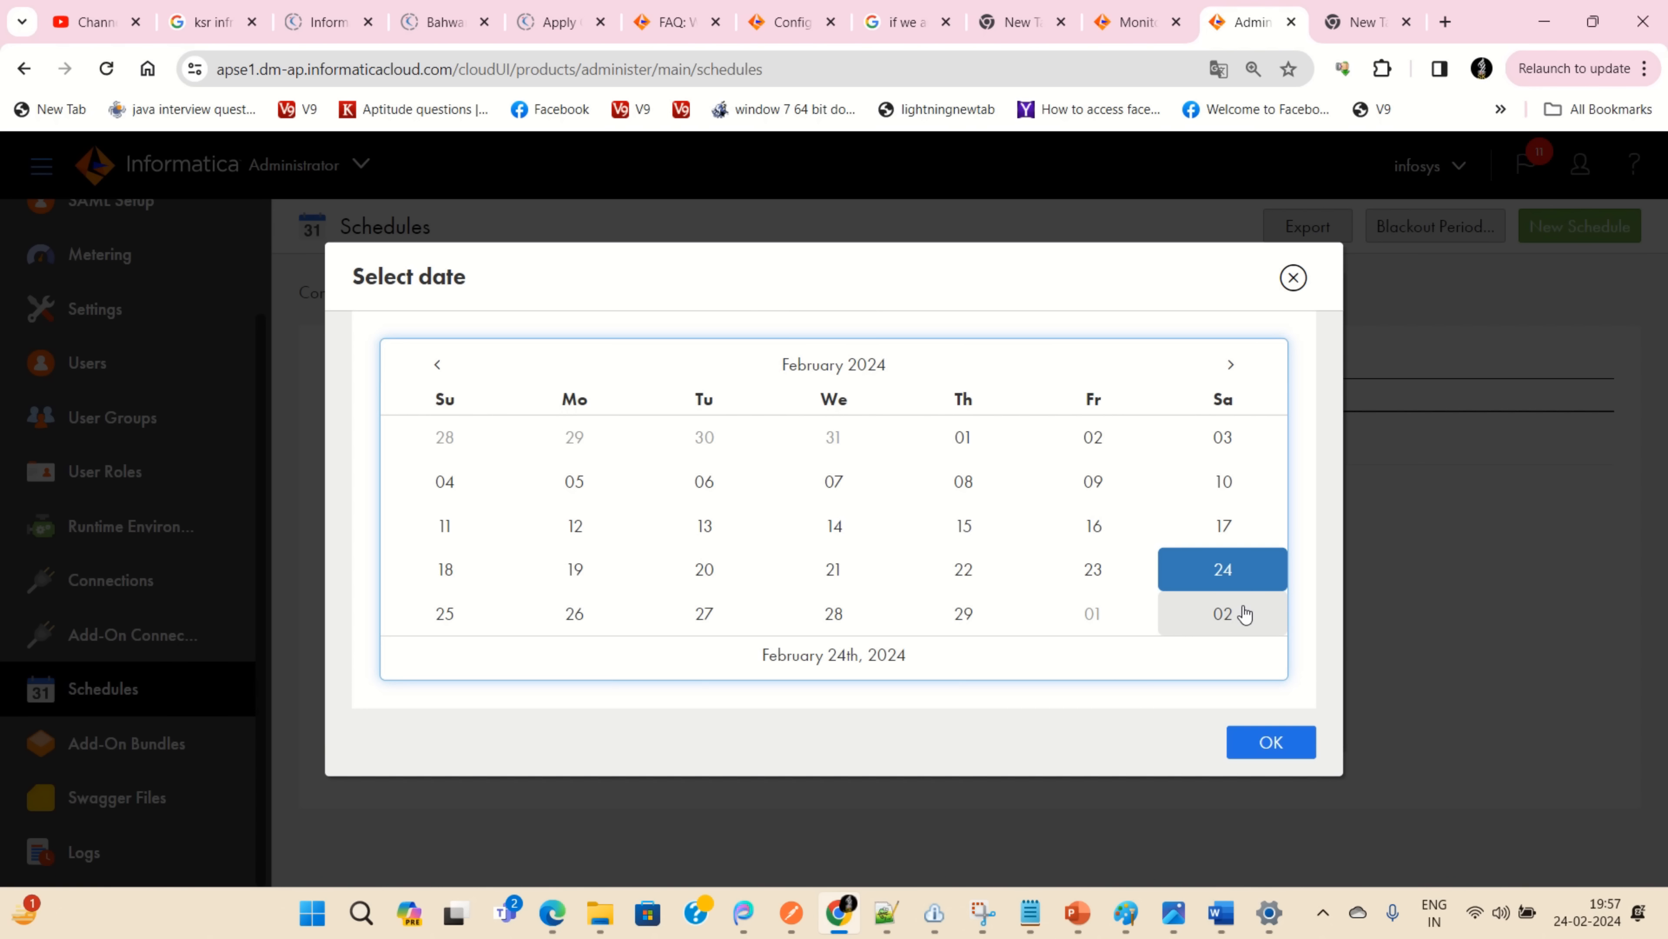
{"action": "left_click", "coordinate": [1292, 279]}
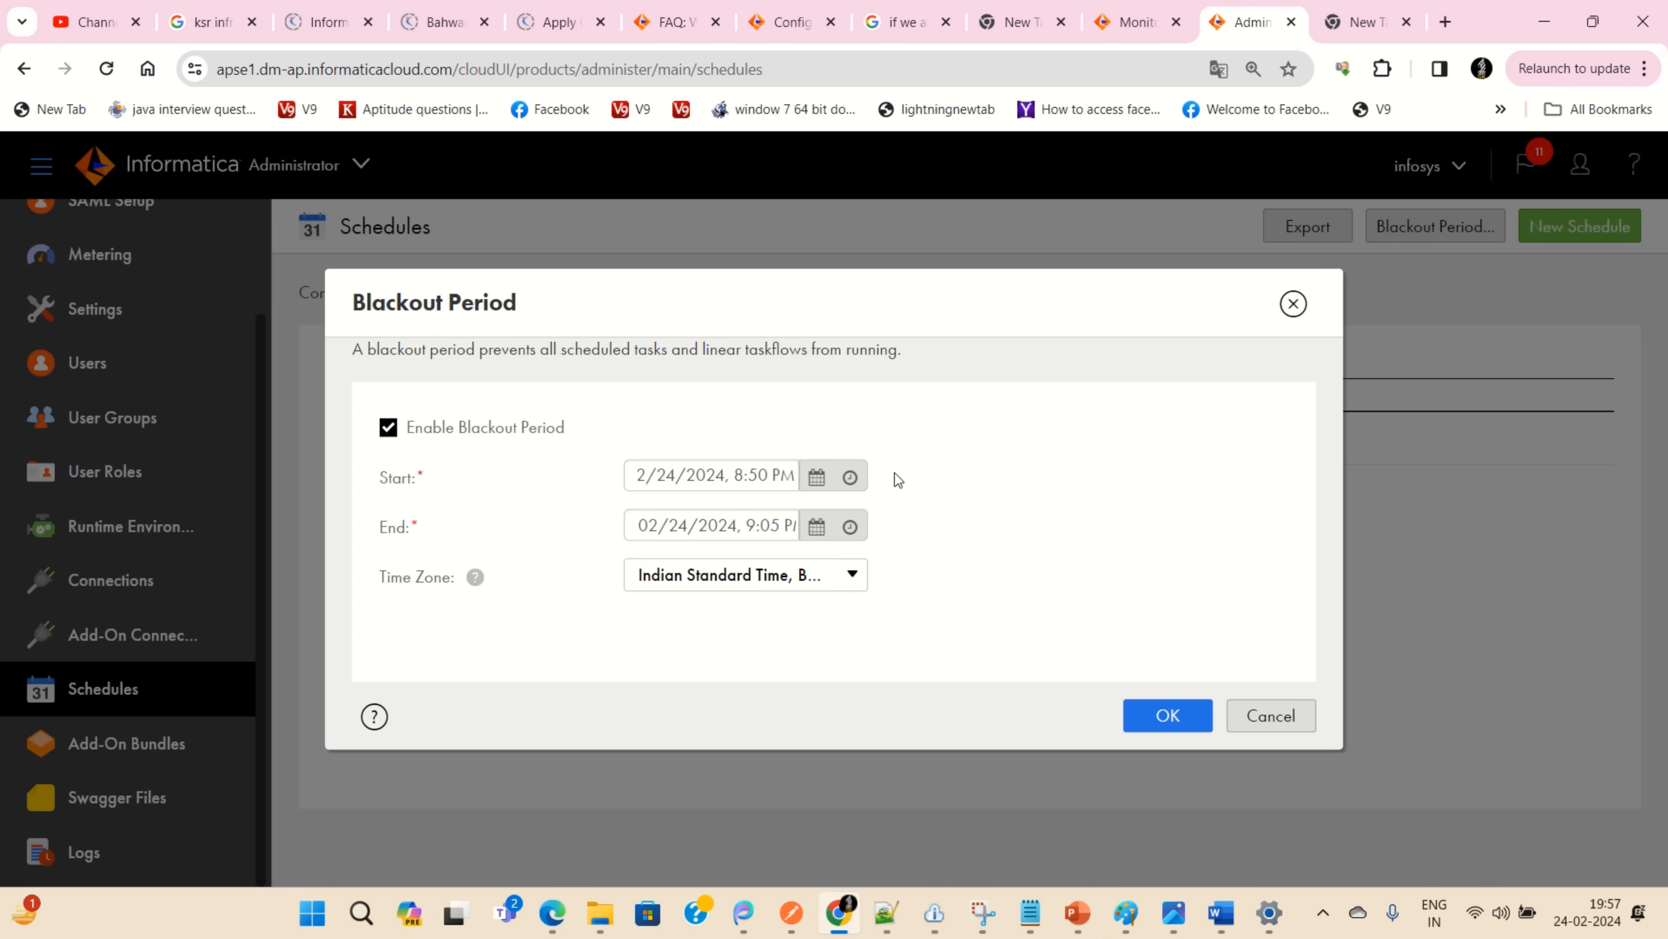
Set the blackout period's start time to 8:00 PM
{"action": "left_click", "coordinate": [852, 478]}
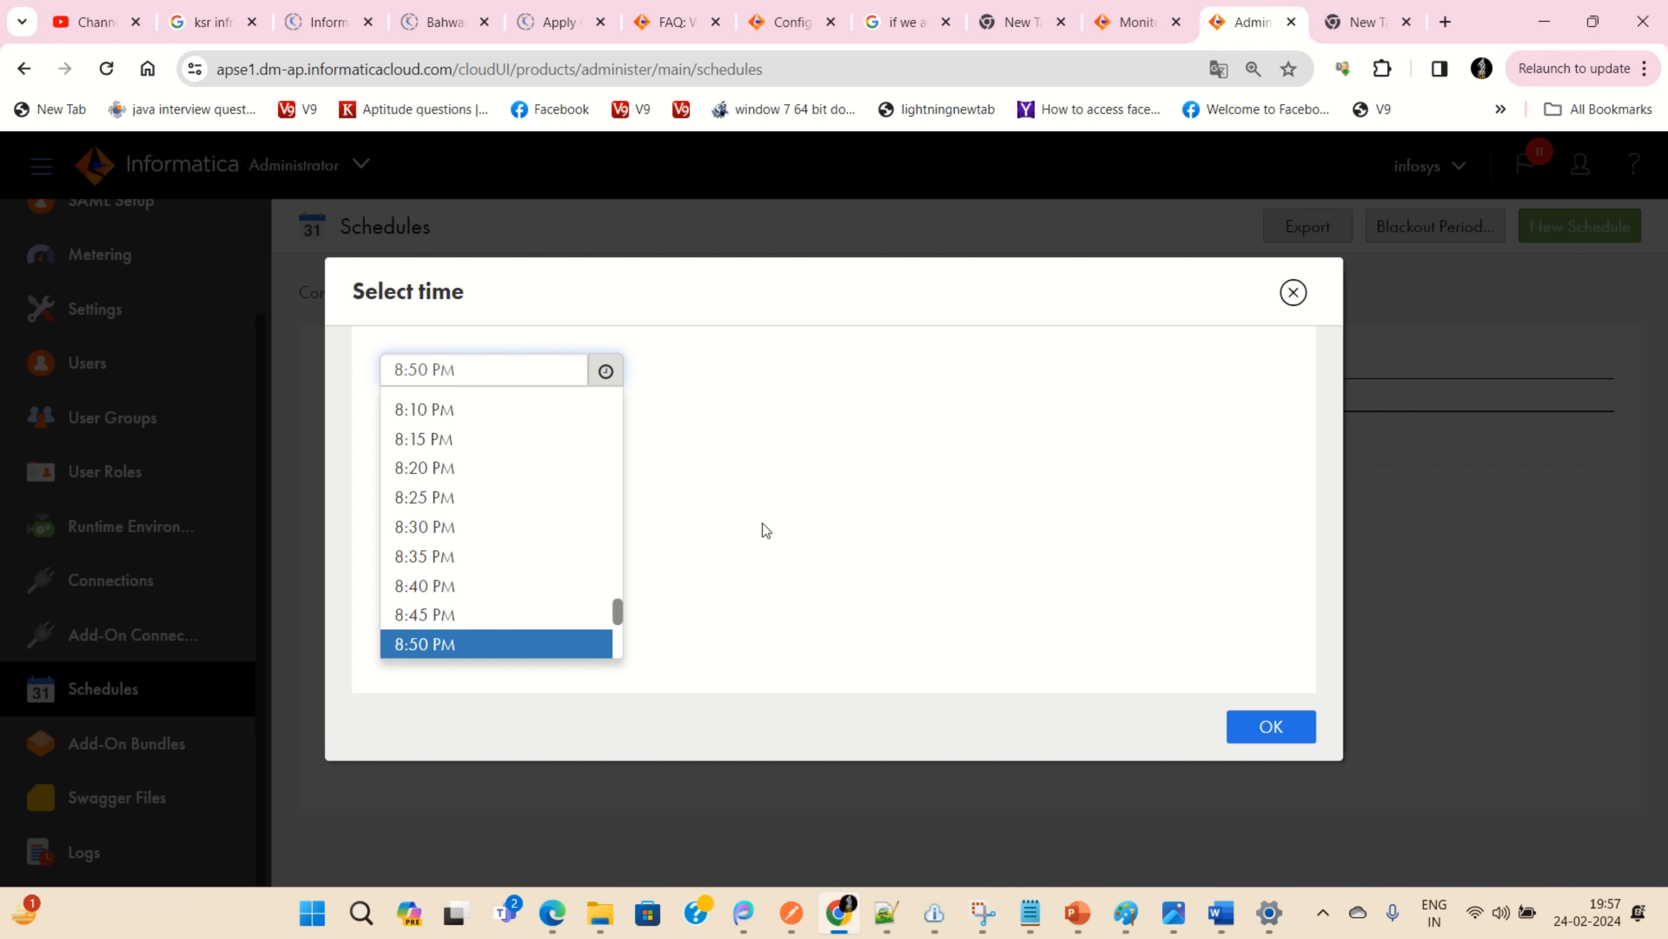
{"action": "scroll", "coordinate": [467, 631], "scroll_direction": "down", "scroll_amount": 2}
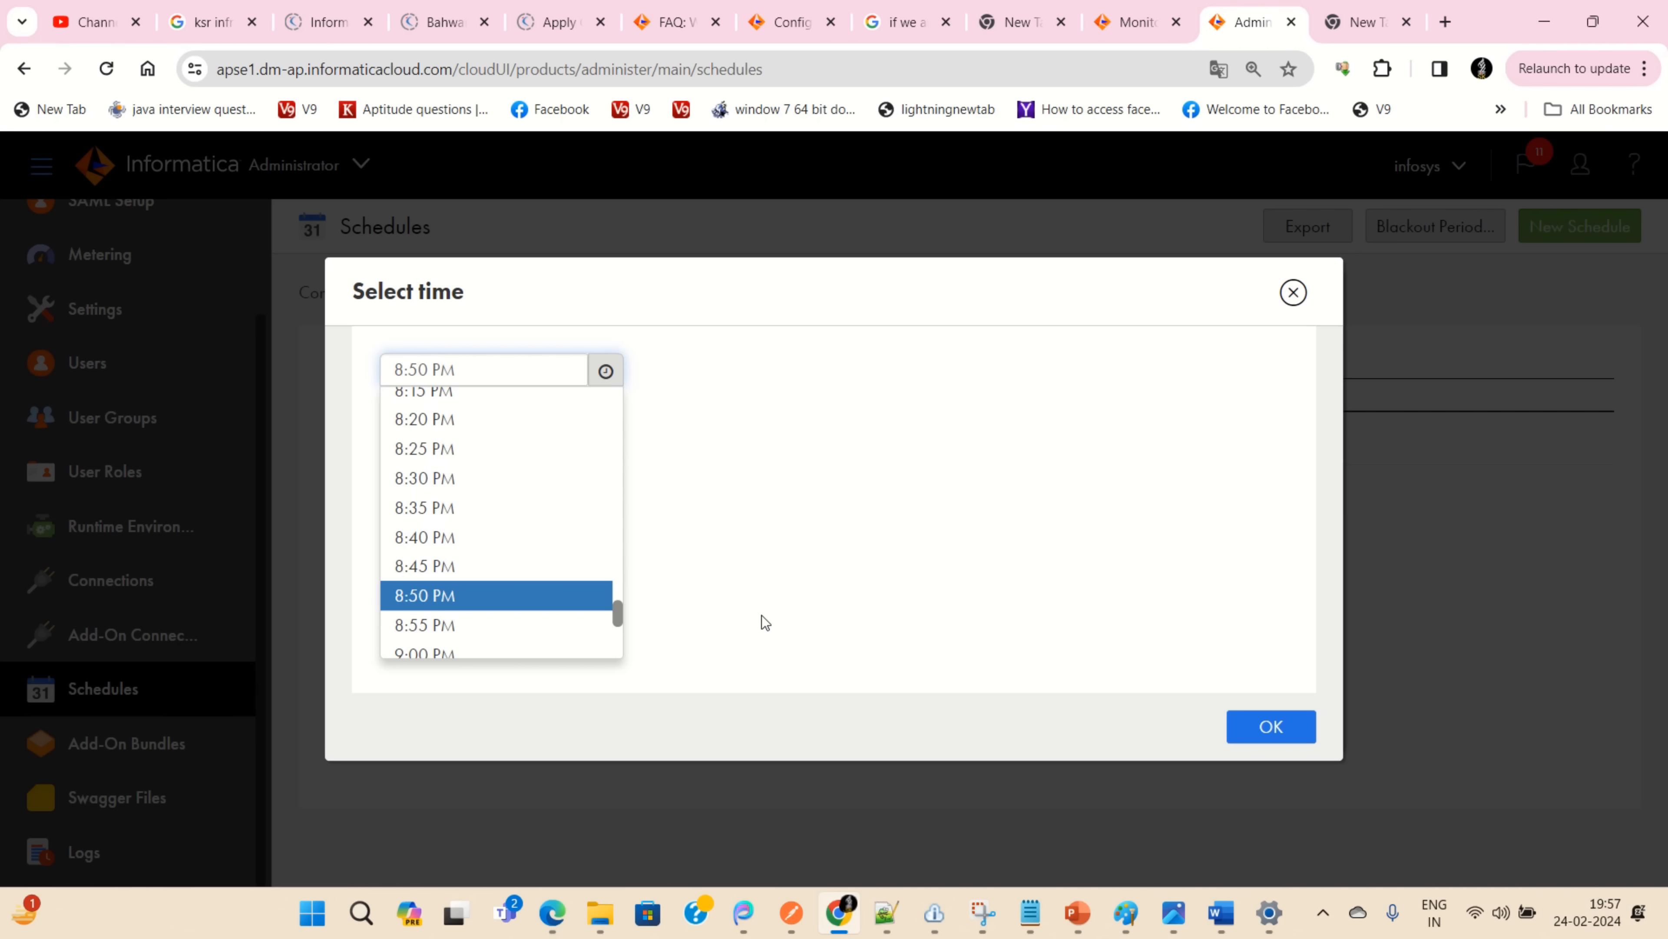
{"action": "scroll", "coordinate": [526, 642], "scroll_direction": "down", "scroll_amount": 3}
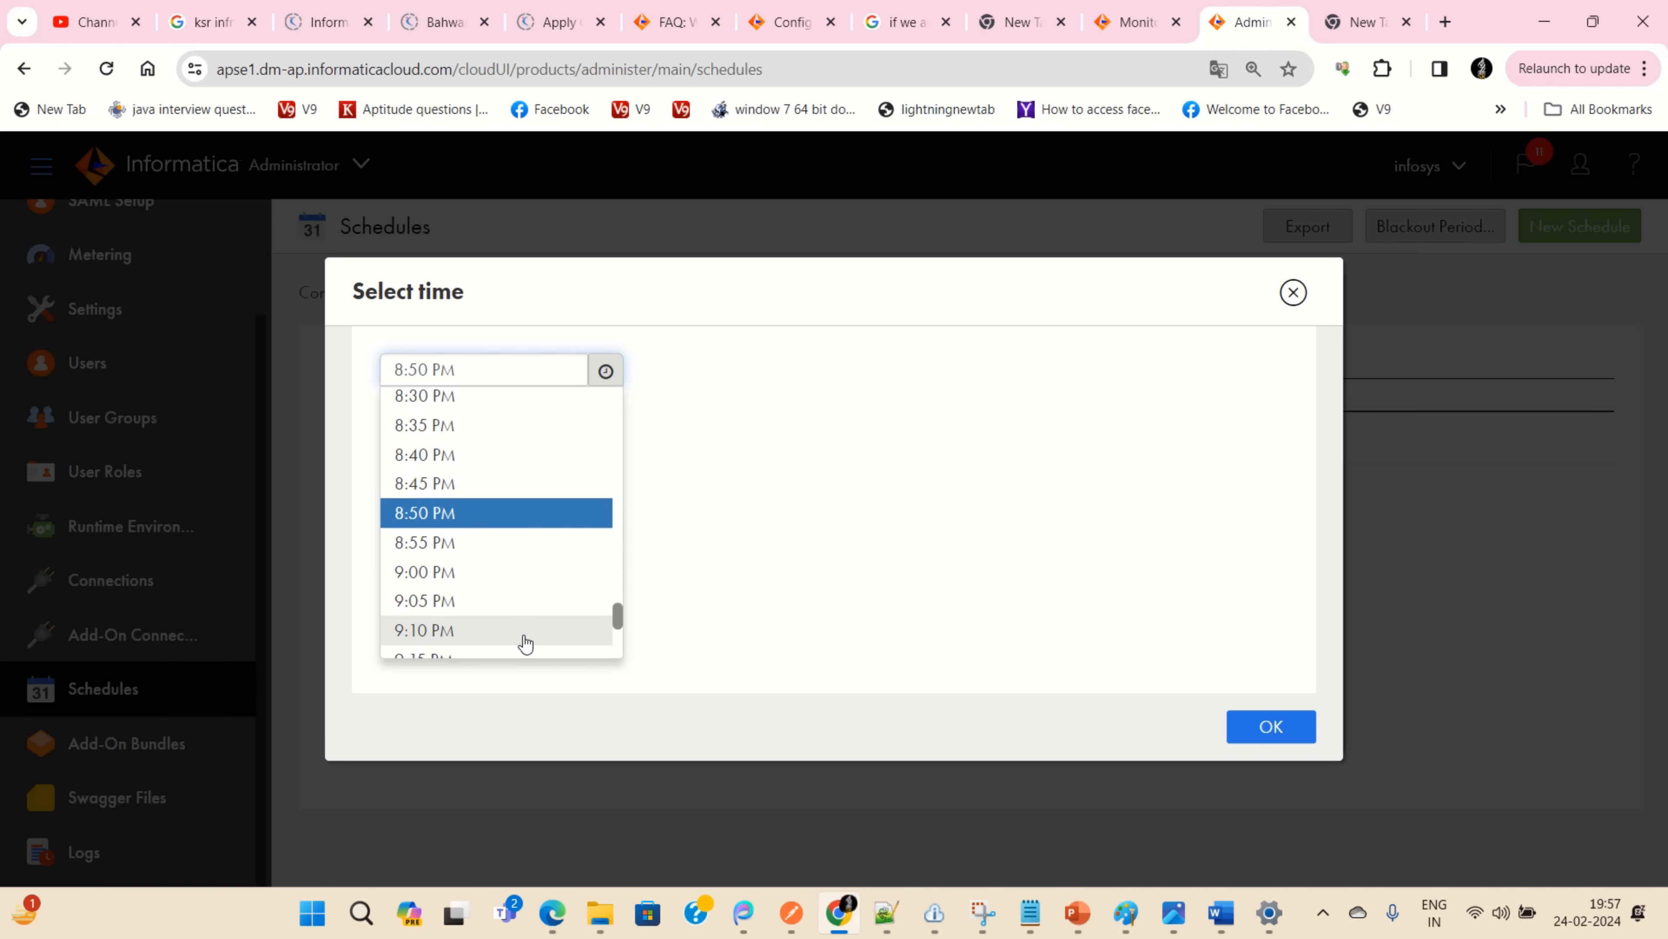
{"action": "scroll", "coordinate": [456, 474], "scroll_direction": "up", "scroll_amount": 2}
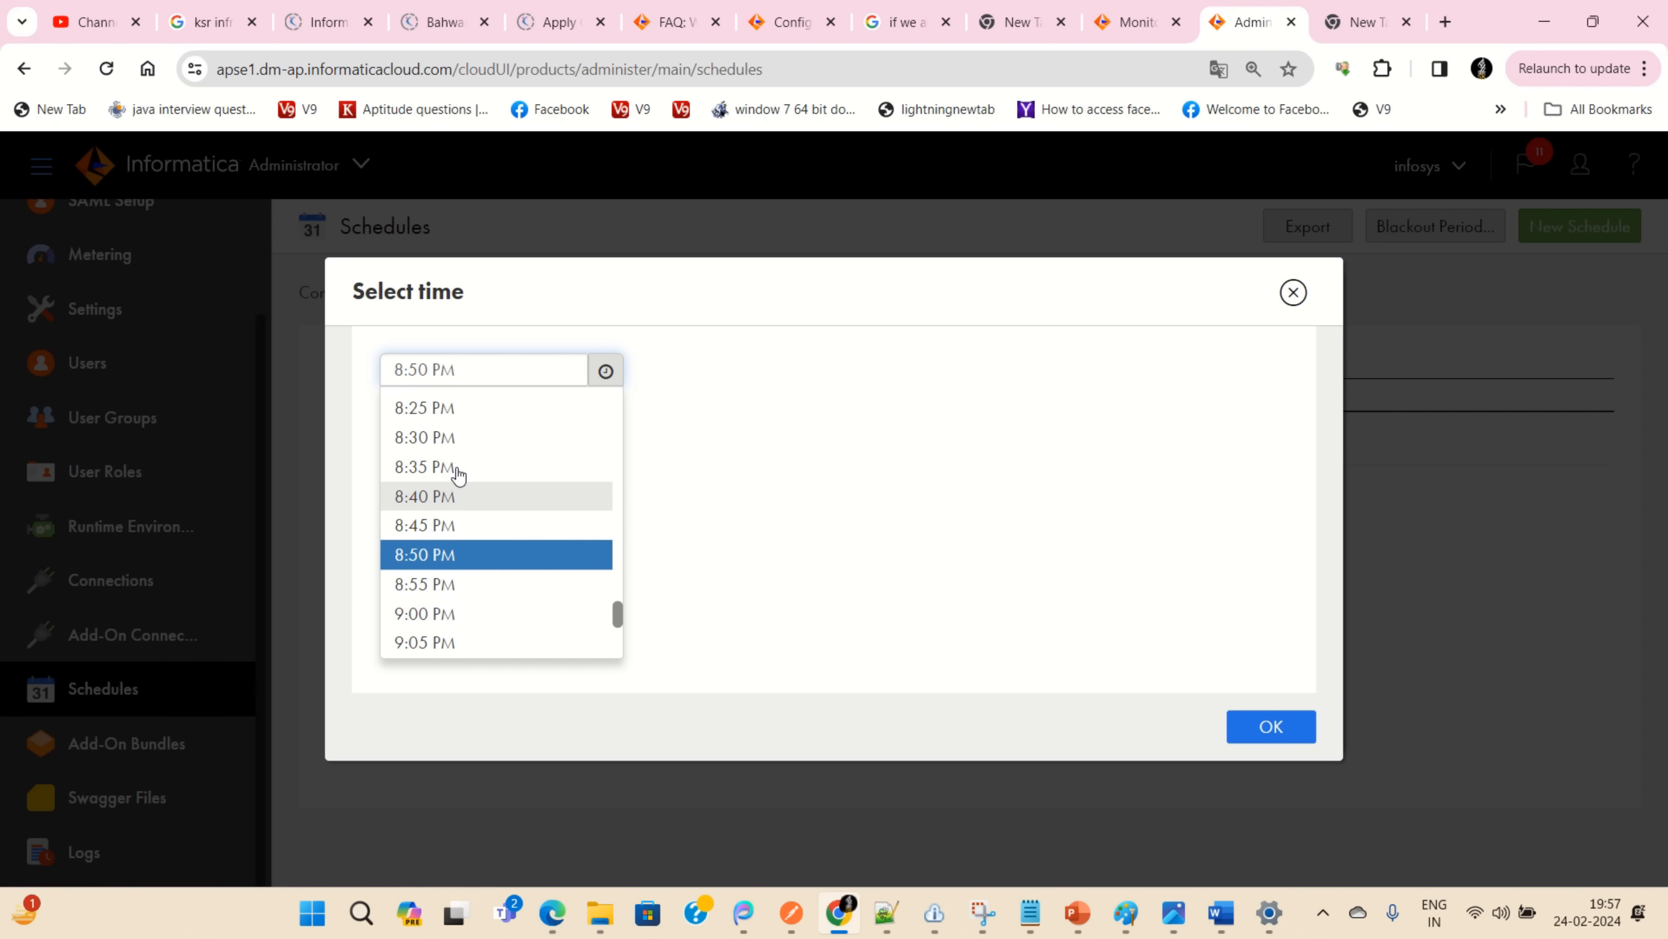
{"action": "scroll", "coordinate": [458, 474], "scroll_direction": "up", "scroll_amount": 3}
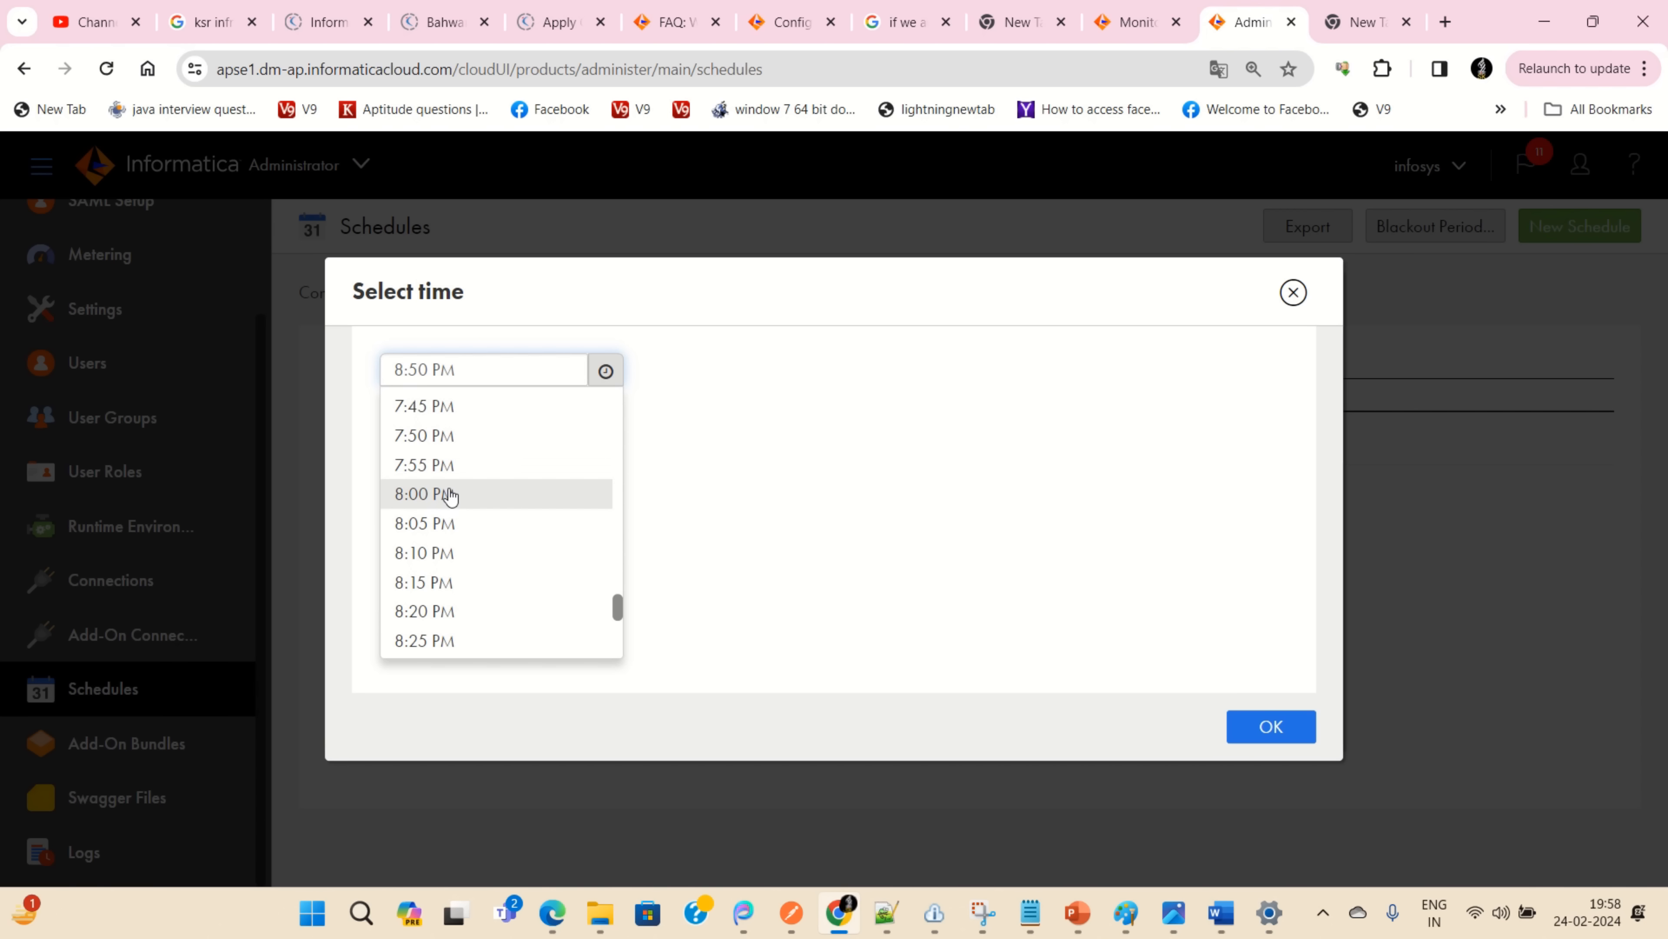
{"action": "left_click", "coordinate": [451, 494]}
{"action": "left_click", "coordinate": [1260, 735]}
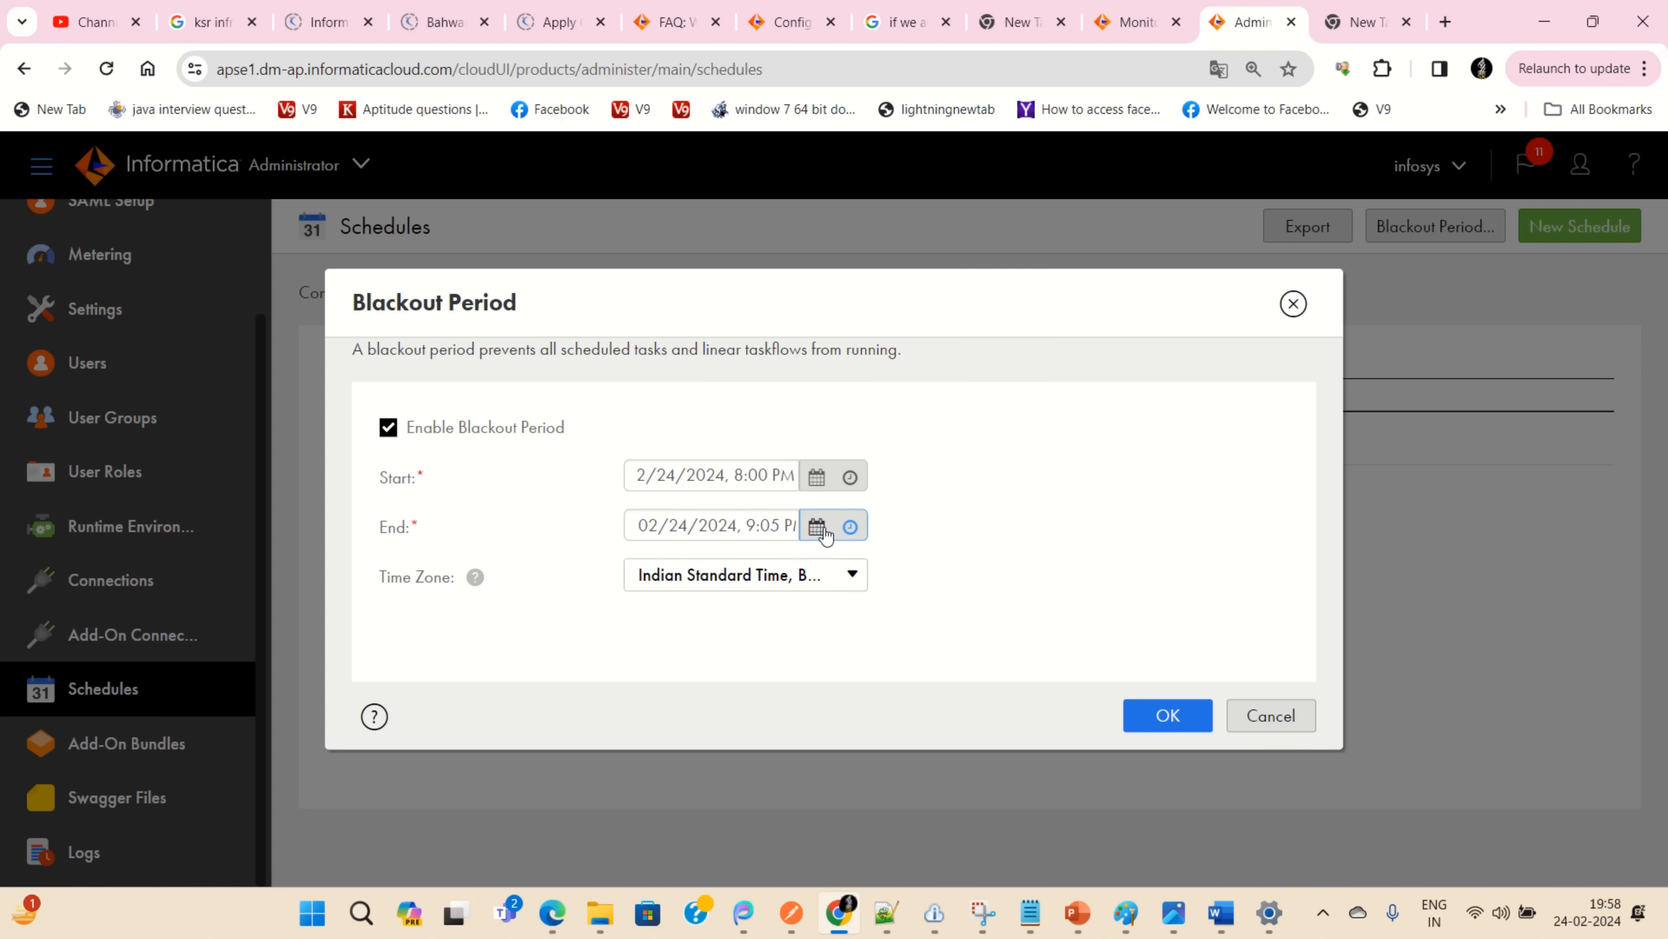
Set the blackout period's end time to 8:10 PM and save the blackout period
{"action": "left_click", "coordinate": [851, 529]}
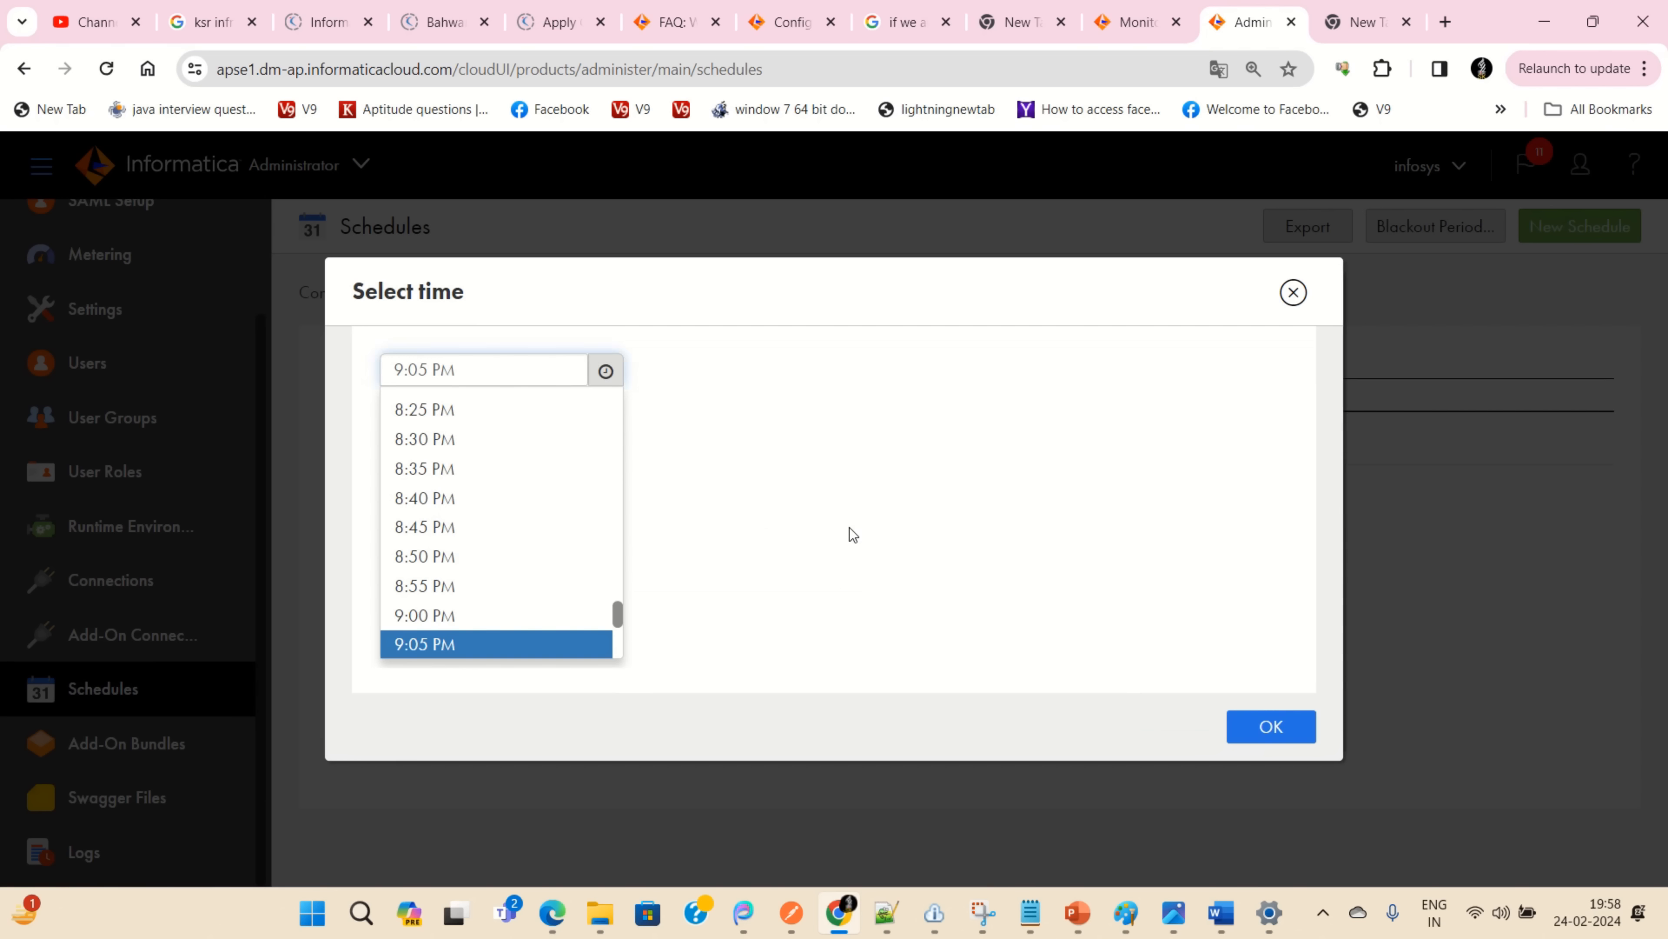
{"action": "scroll", "coordinate": [483, 596], "scroll_direction": "down", "scroll_amount": 2}
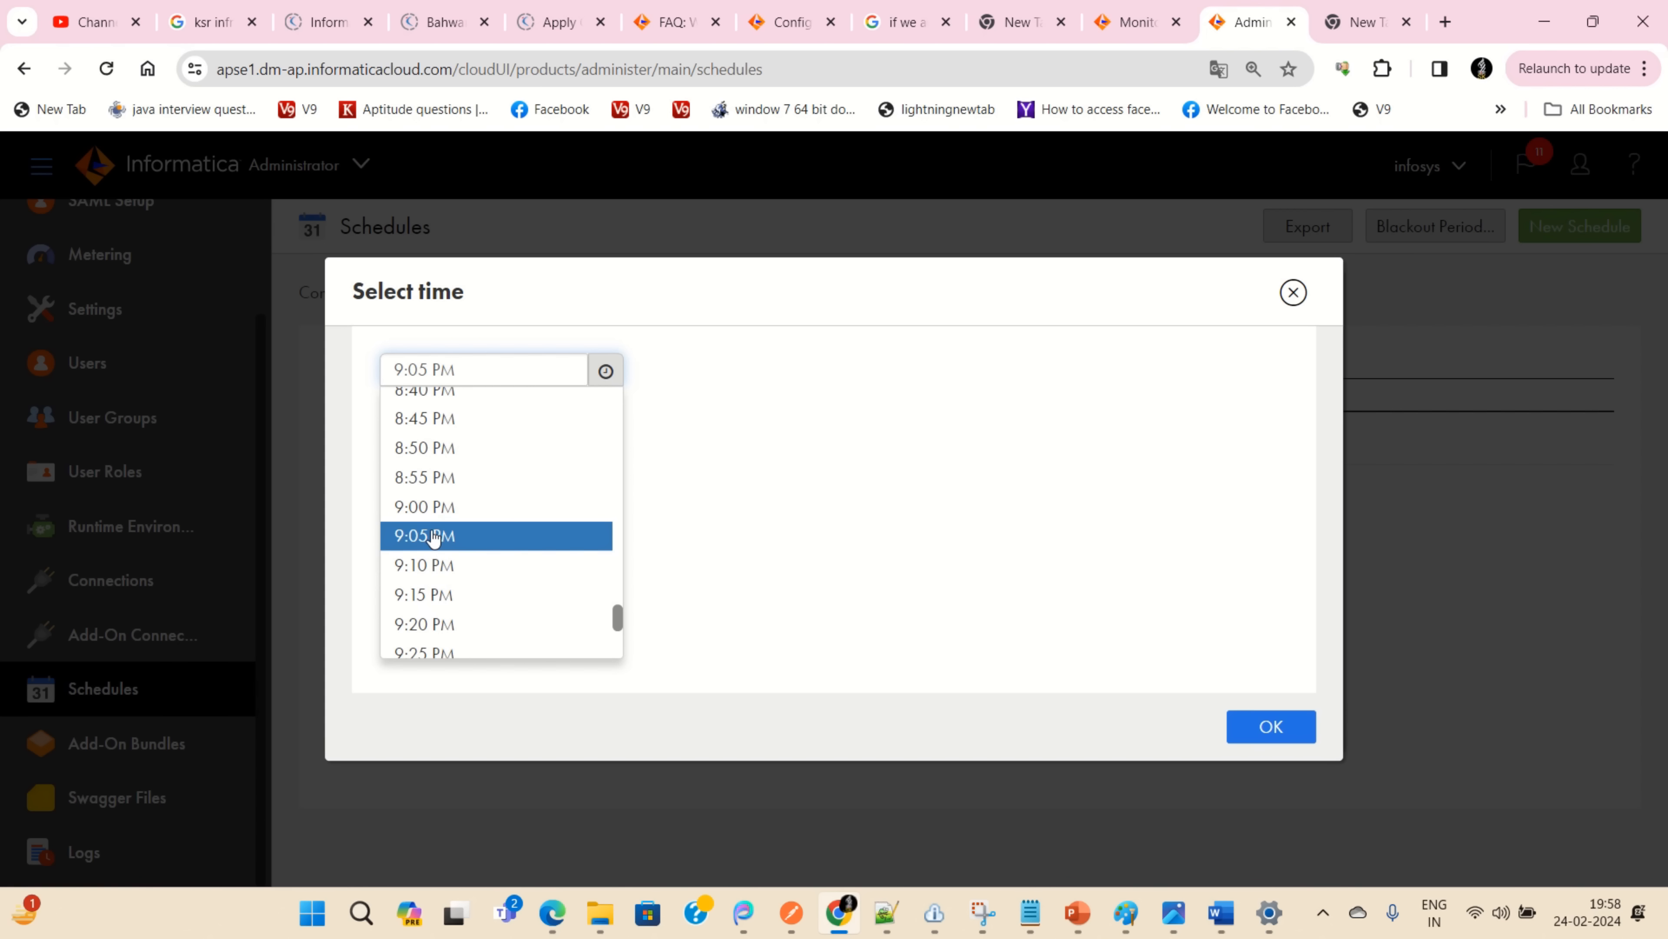
{"action": "scroll", "coordinate": [434, 480], "scroll_direction": "up", "scroll_amount": 5}
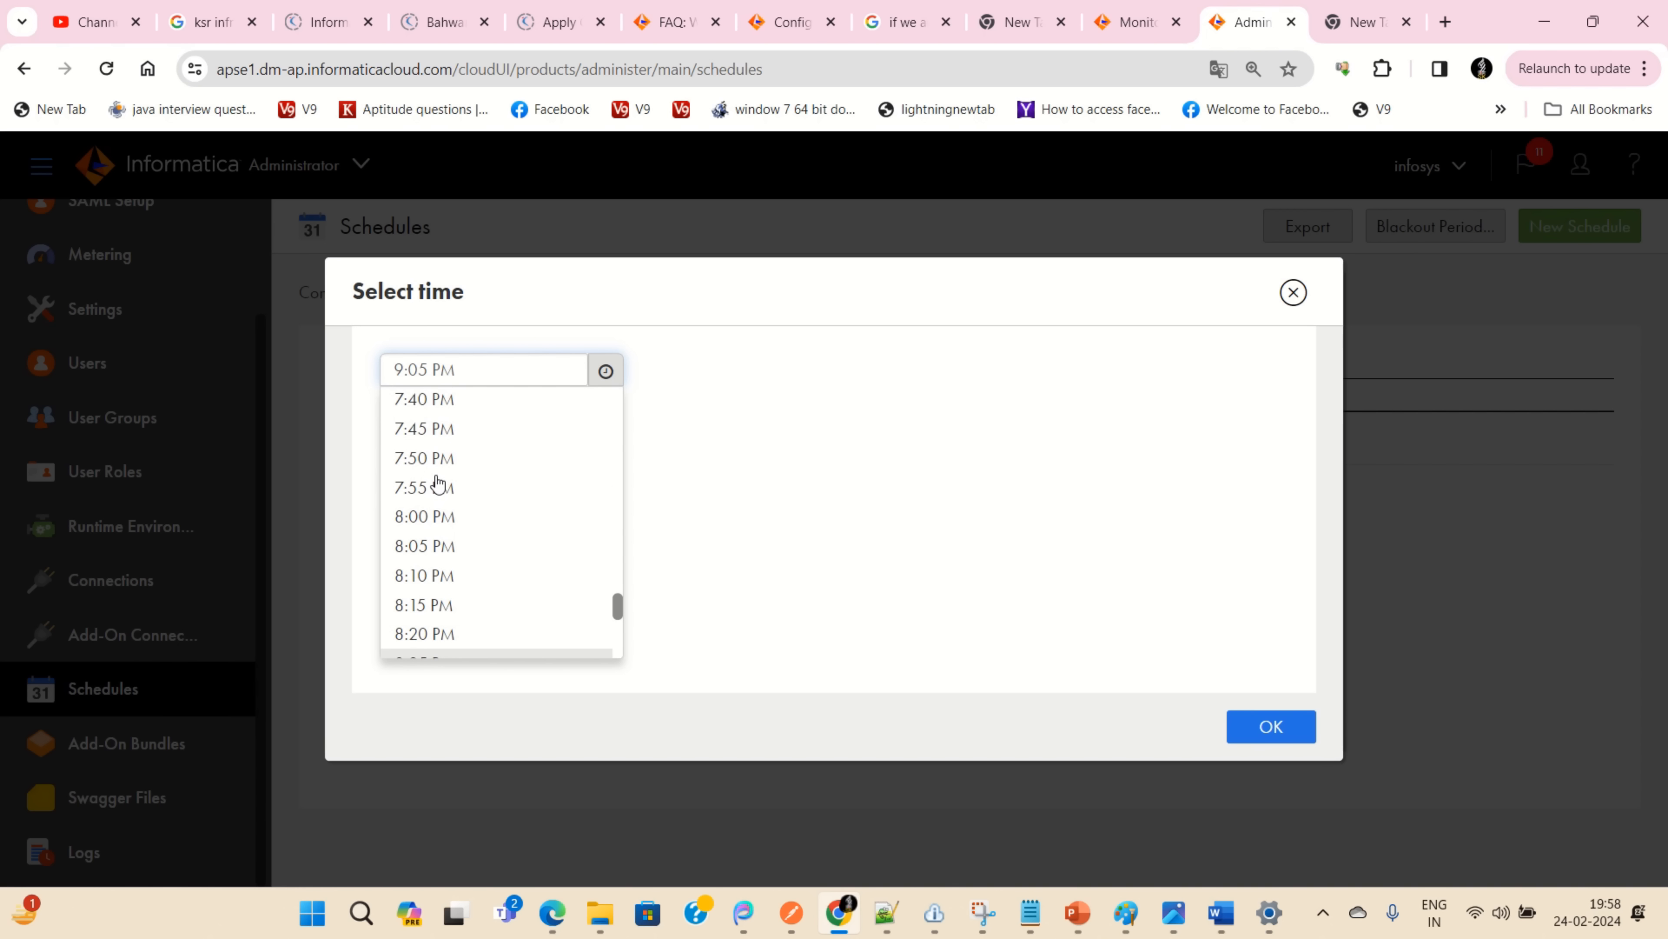
{"action": "left_click", "coordinate": [423, 587]}
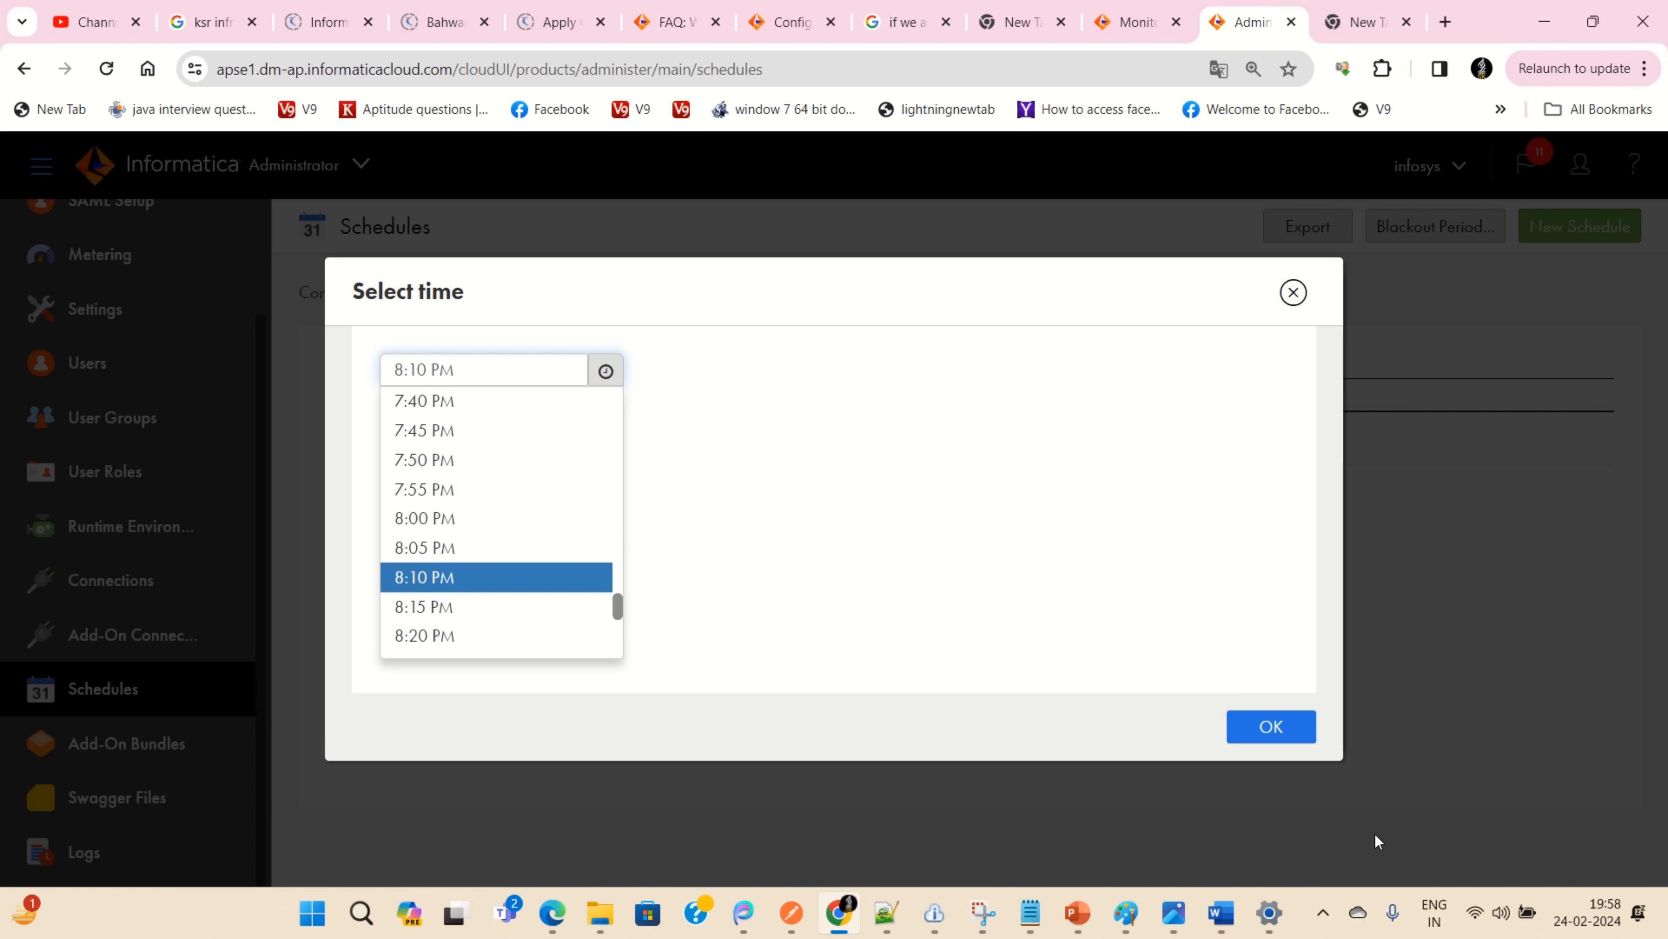
{"action": "left_click", "coordinate": [1273, 730]}
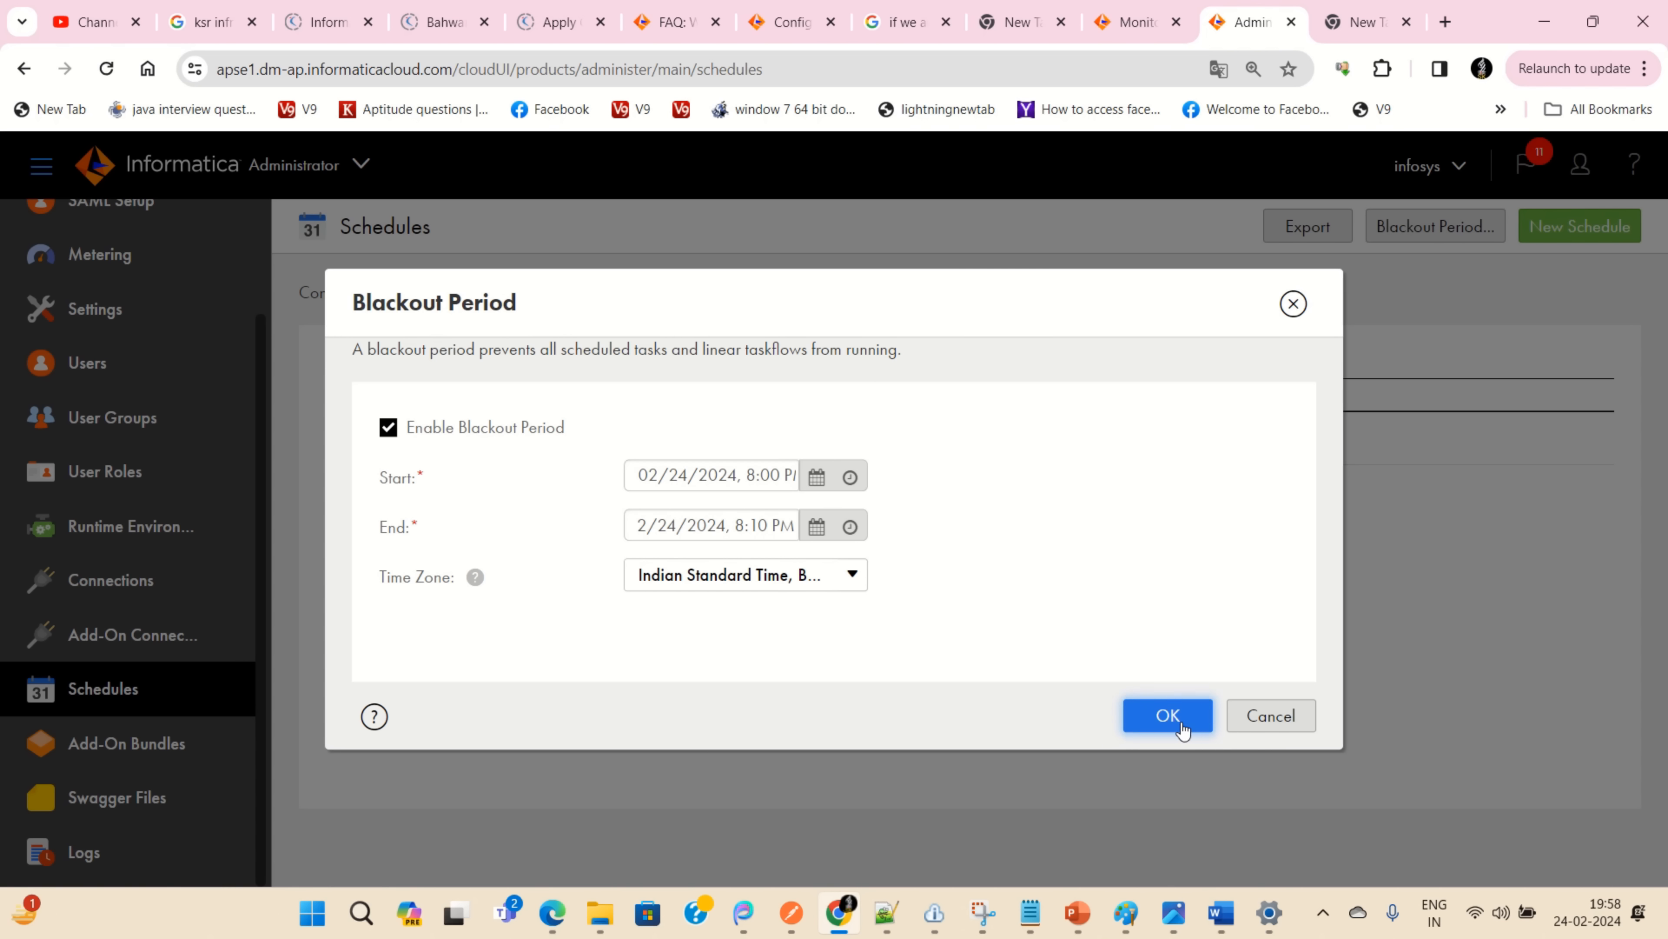
{"action": "left_click", "coordinate": [1168, 715]}
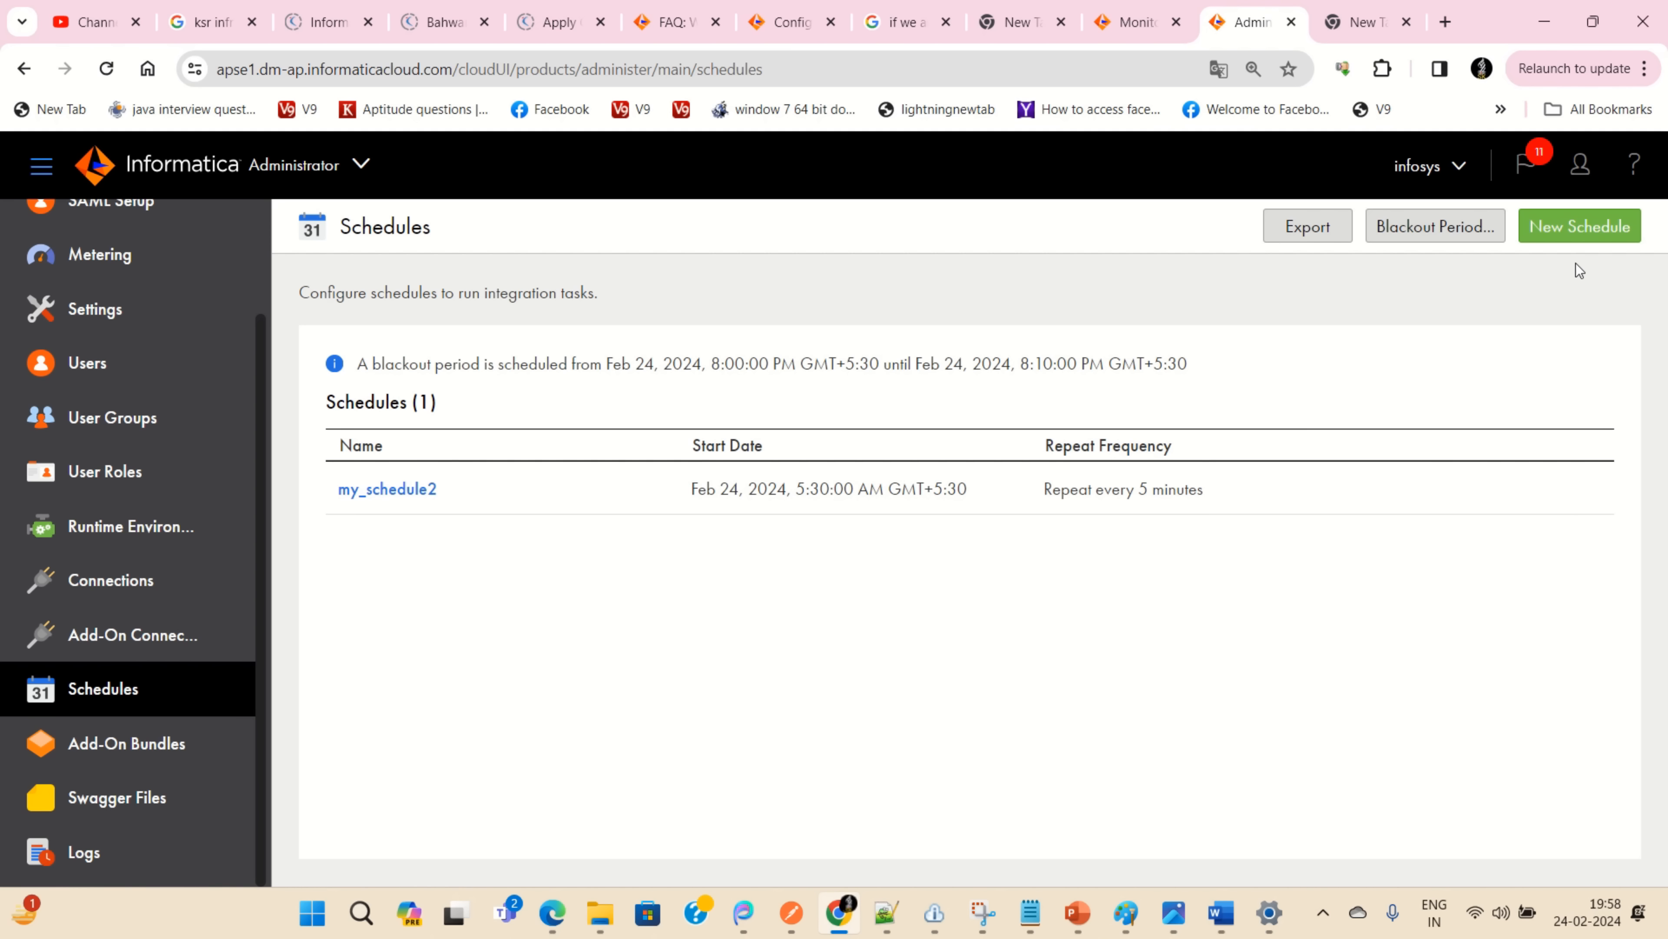
Go to the Monitor service, refresh the running jobs repeatedly until past 8:00 PM, and open the list of all jobs
{"action": "mouse_move", "coordinate": [432, 488]}
{"action": "left_click", "coordinate": [1131, 33]}
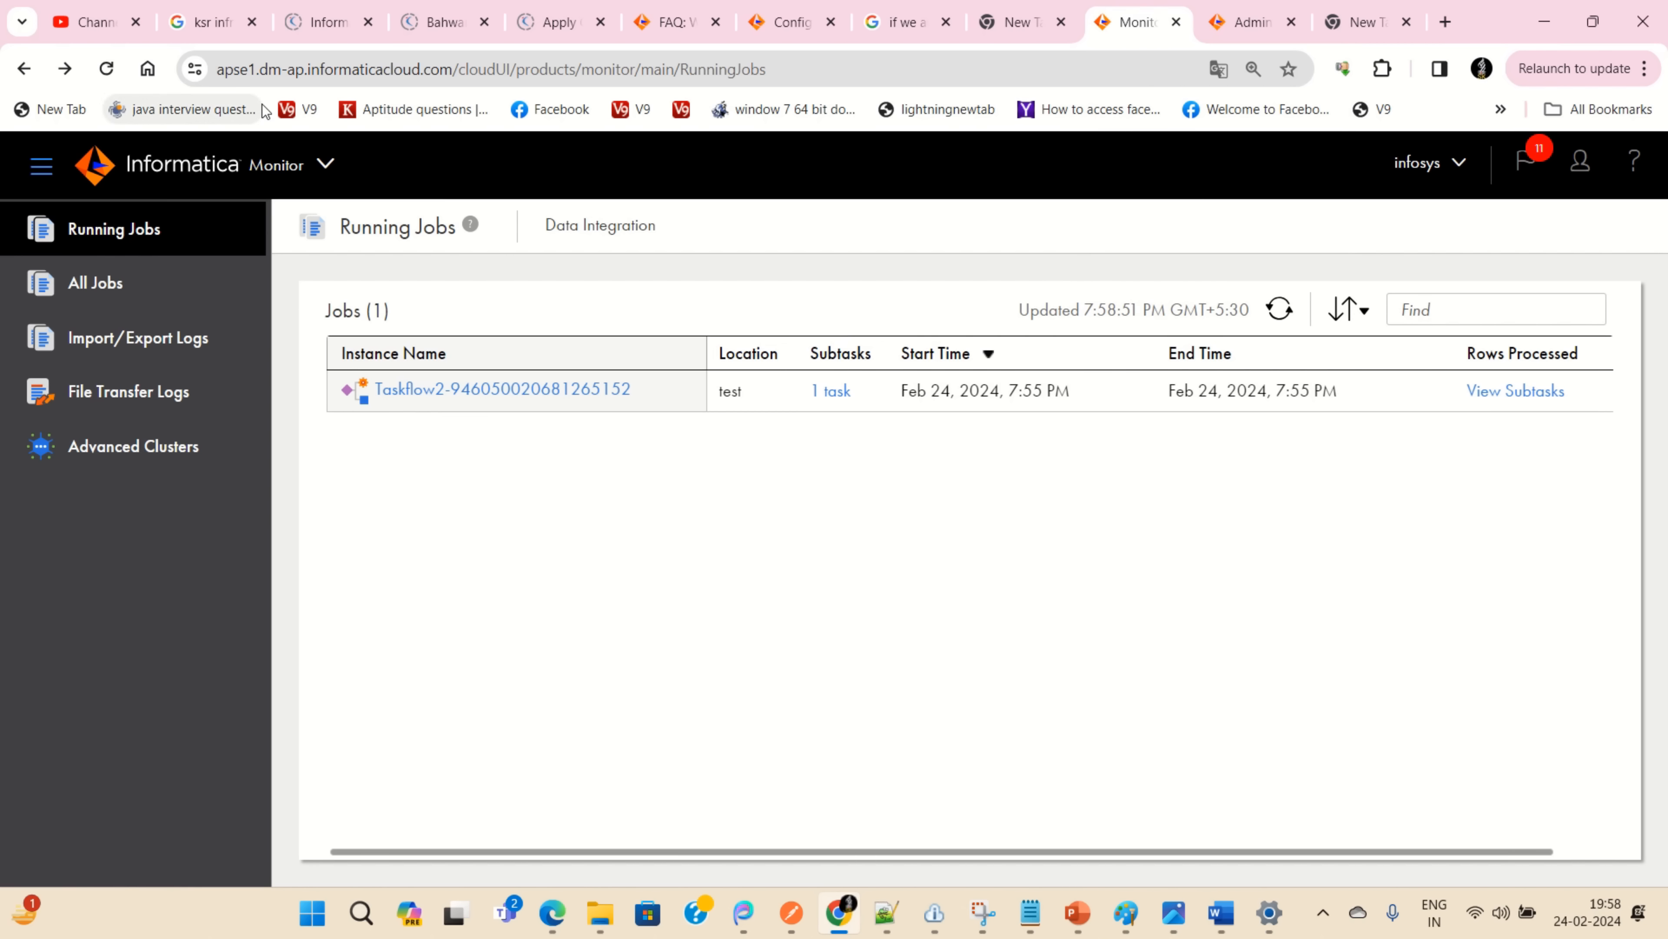
{"action": "left_click", "coordinate": [98, 72]}
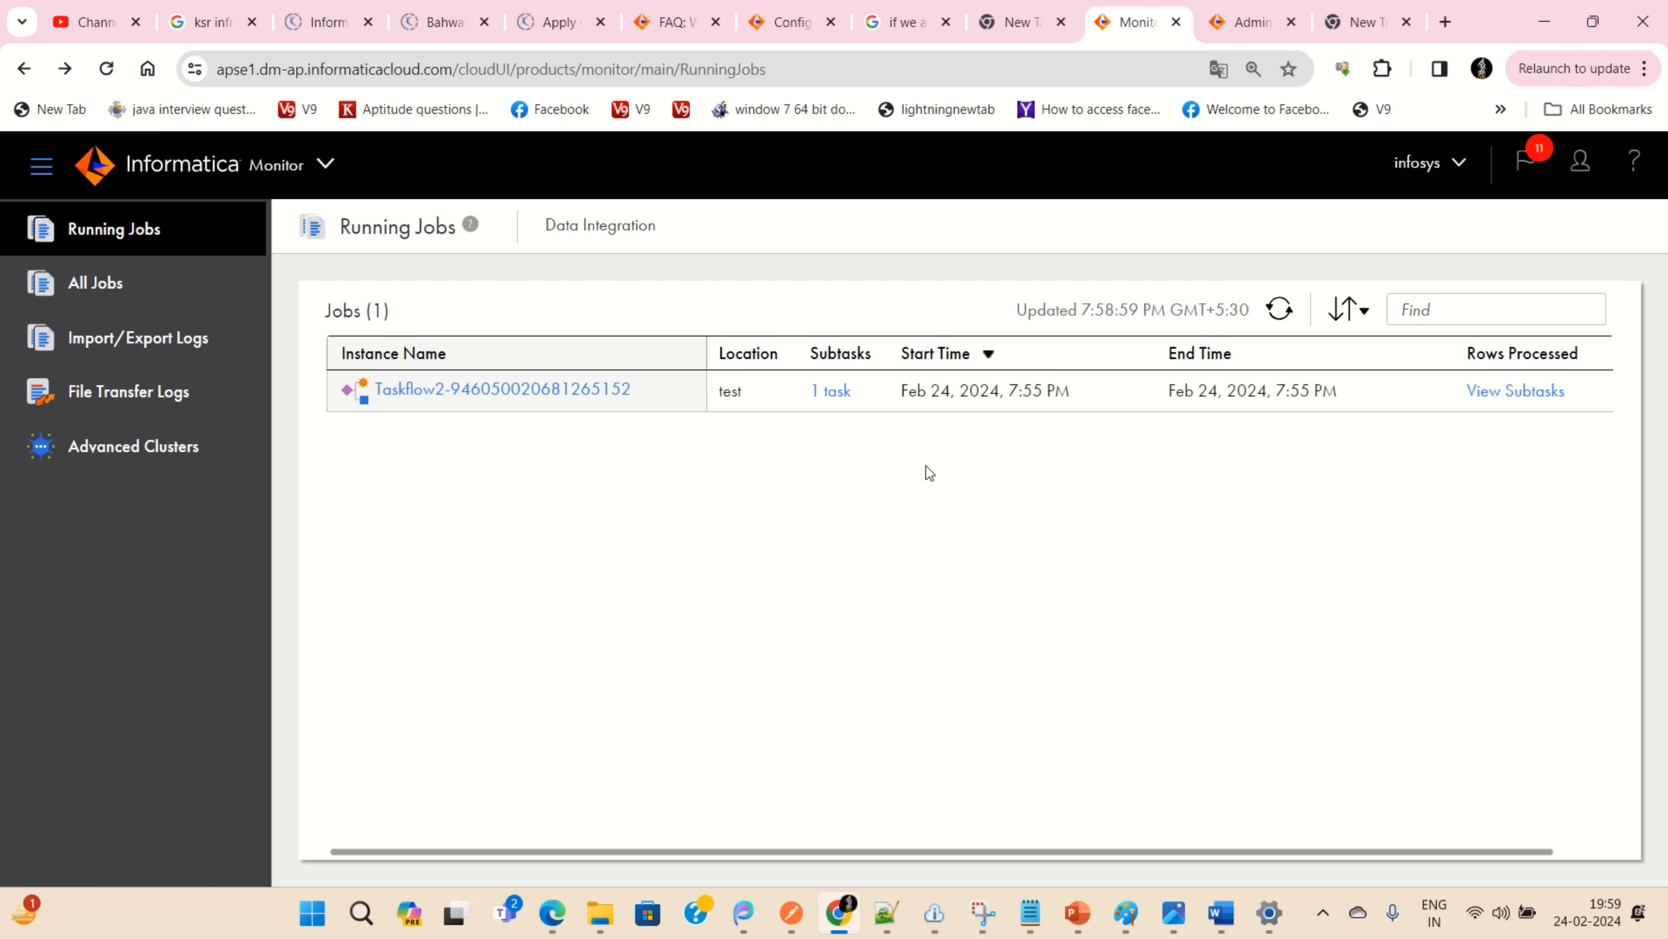
{"action": "left_click", "coordinate": [1284, 317]}
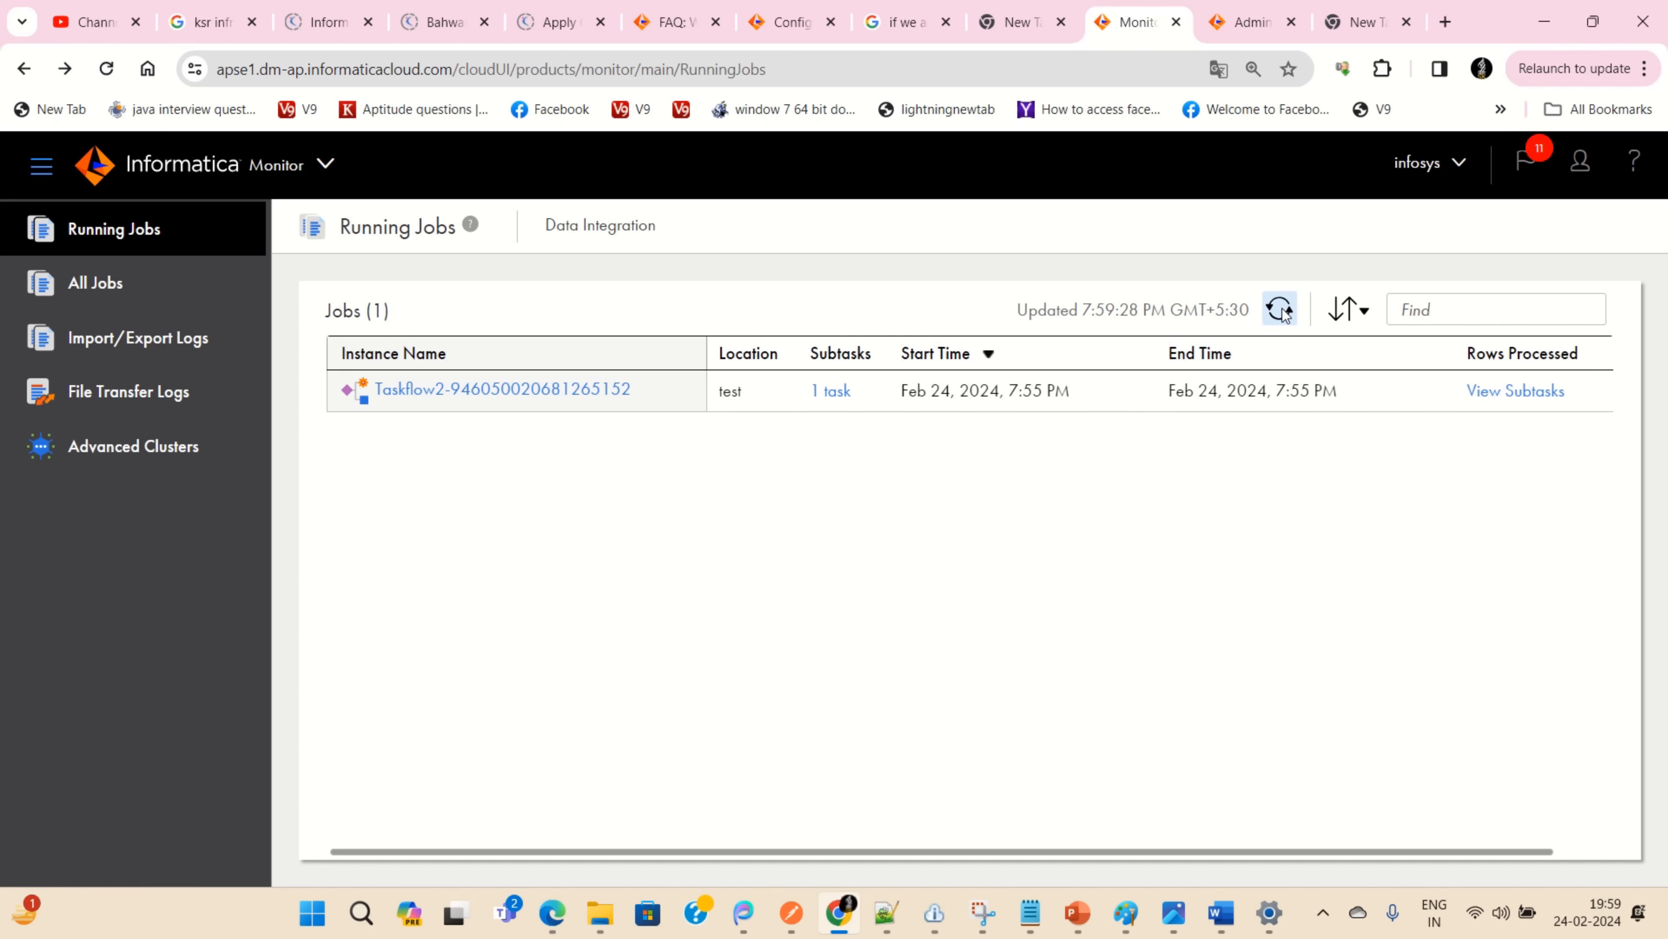
{"action": "left_click", "coordinate": [1285, 314]}
{"action": "left_click", "coordinate": [1284, 314]}
{"action": "left_click", "coordinate": [1279, 308]}
{"action": "left_click", "coordinate": [1279, 308]}
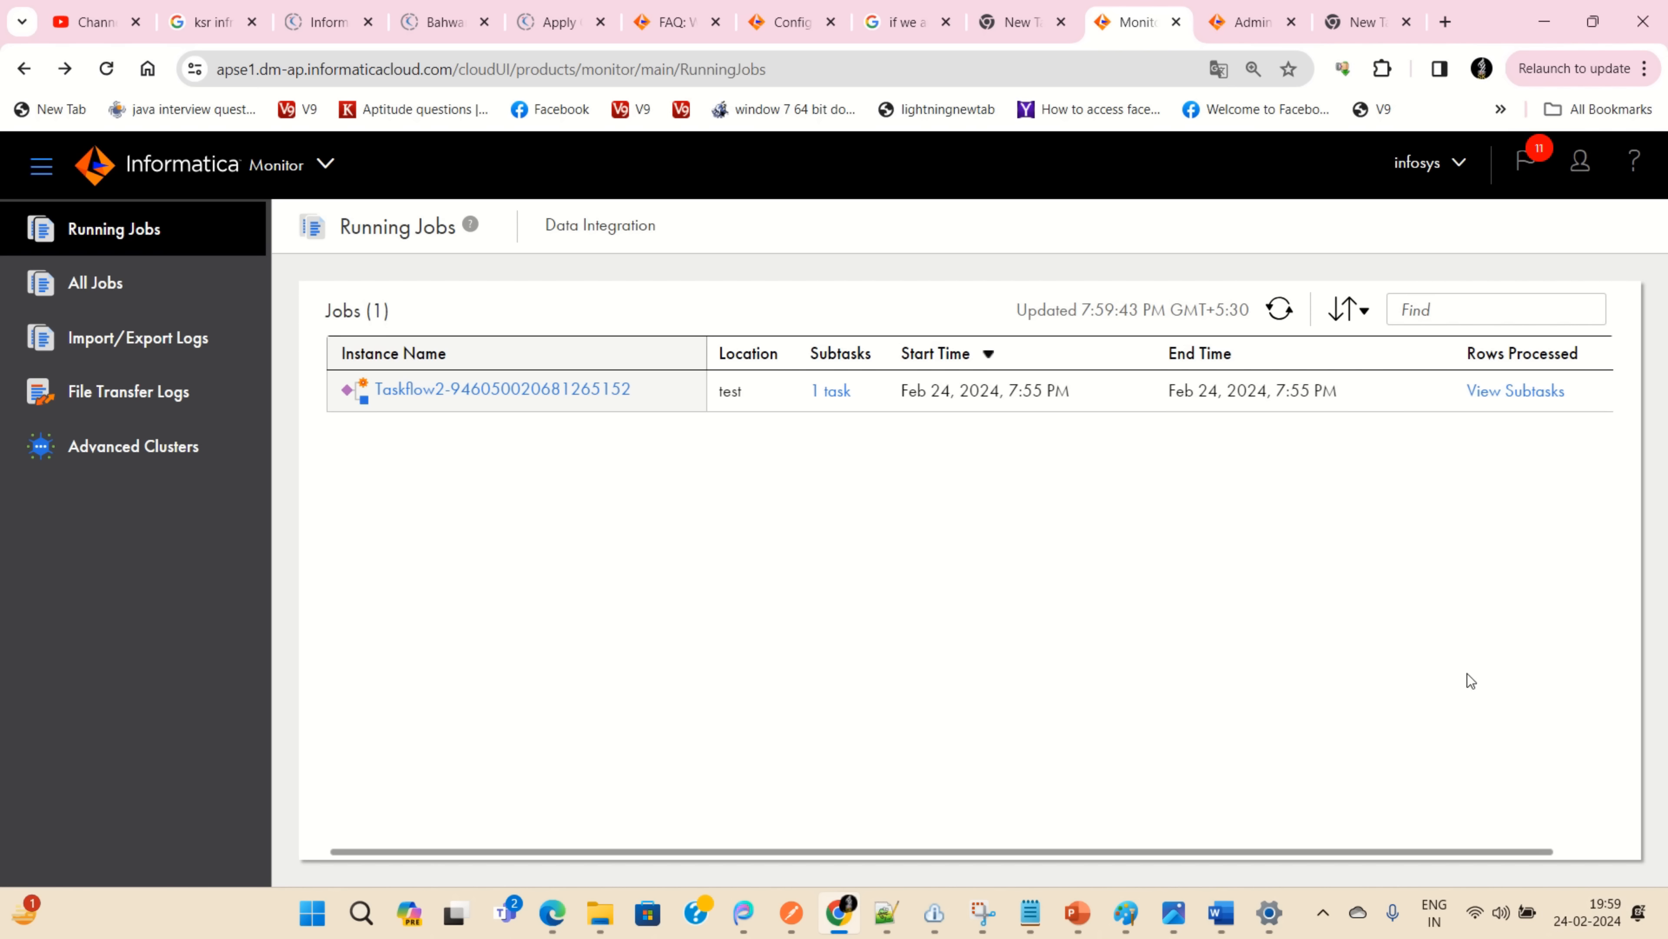
{"action": "left_click", "coordinate": [1282, 307]}
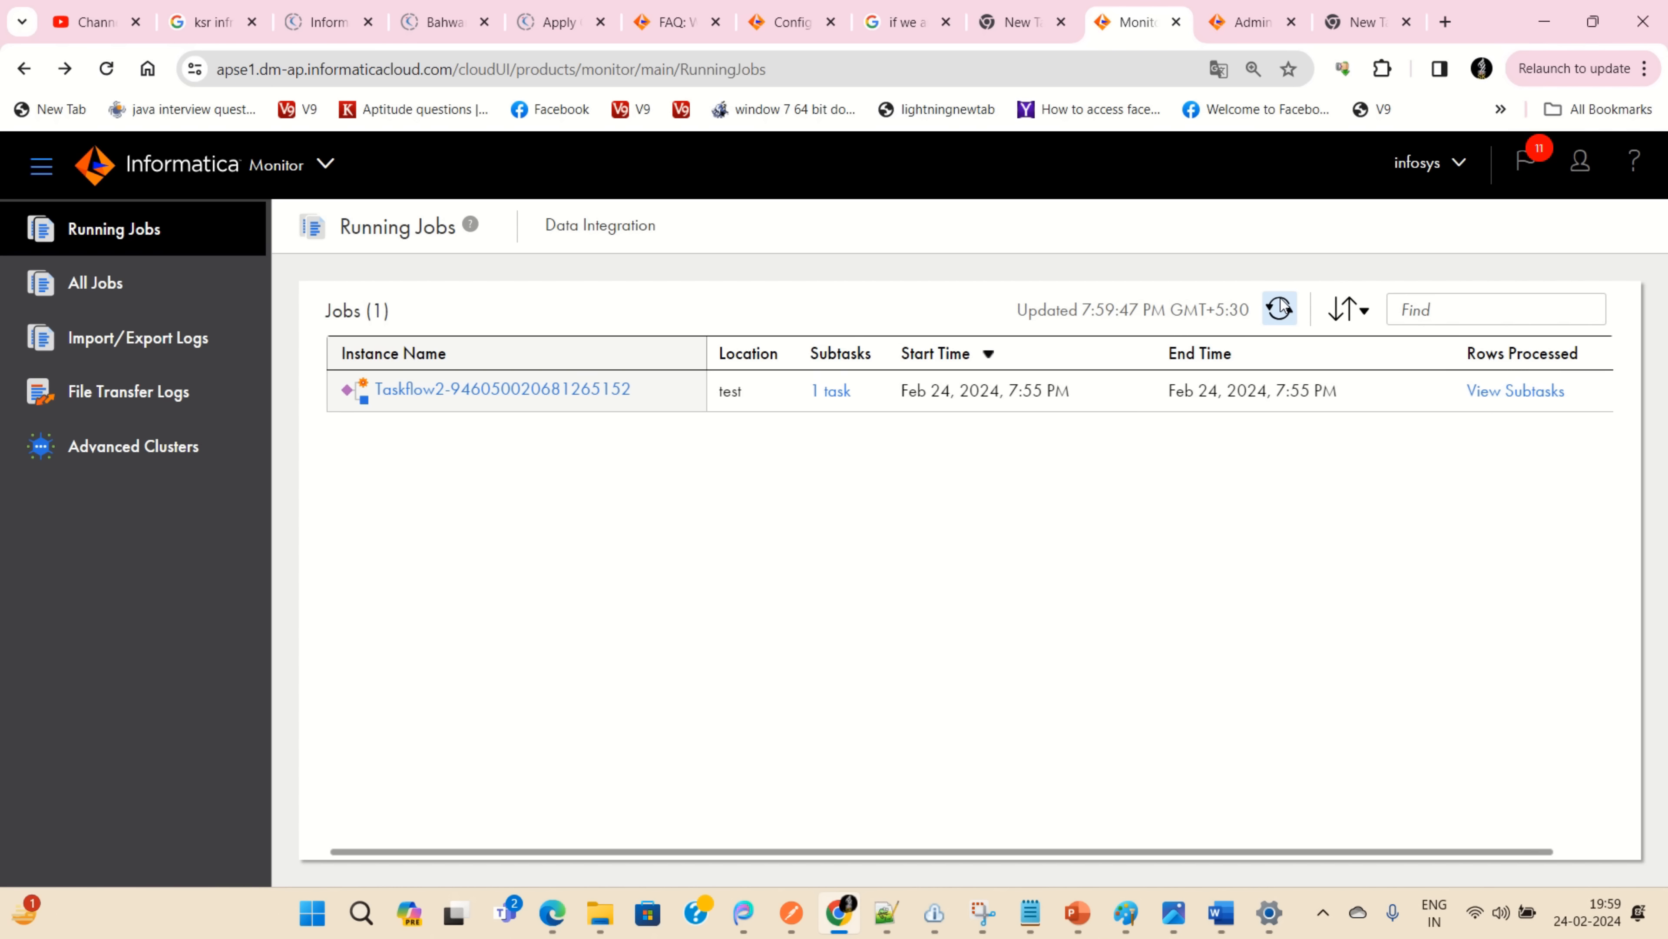
{"action": "left_click", "coordinate": [1281, 307]}
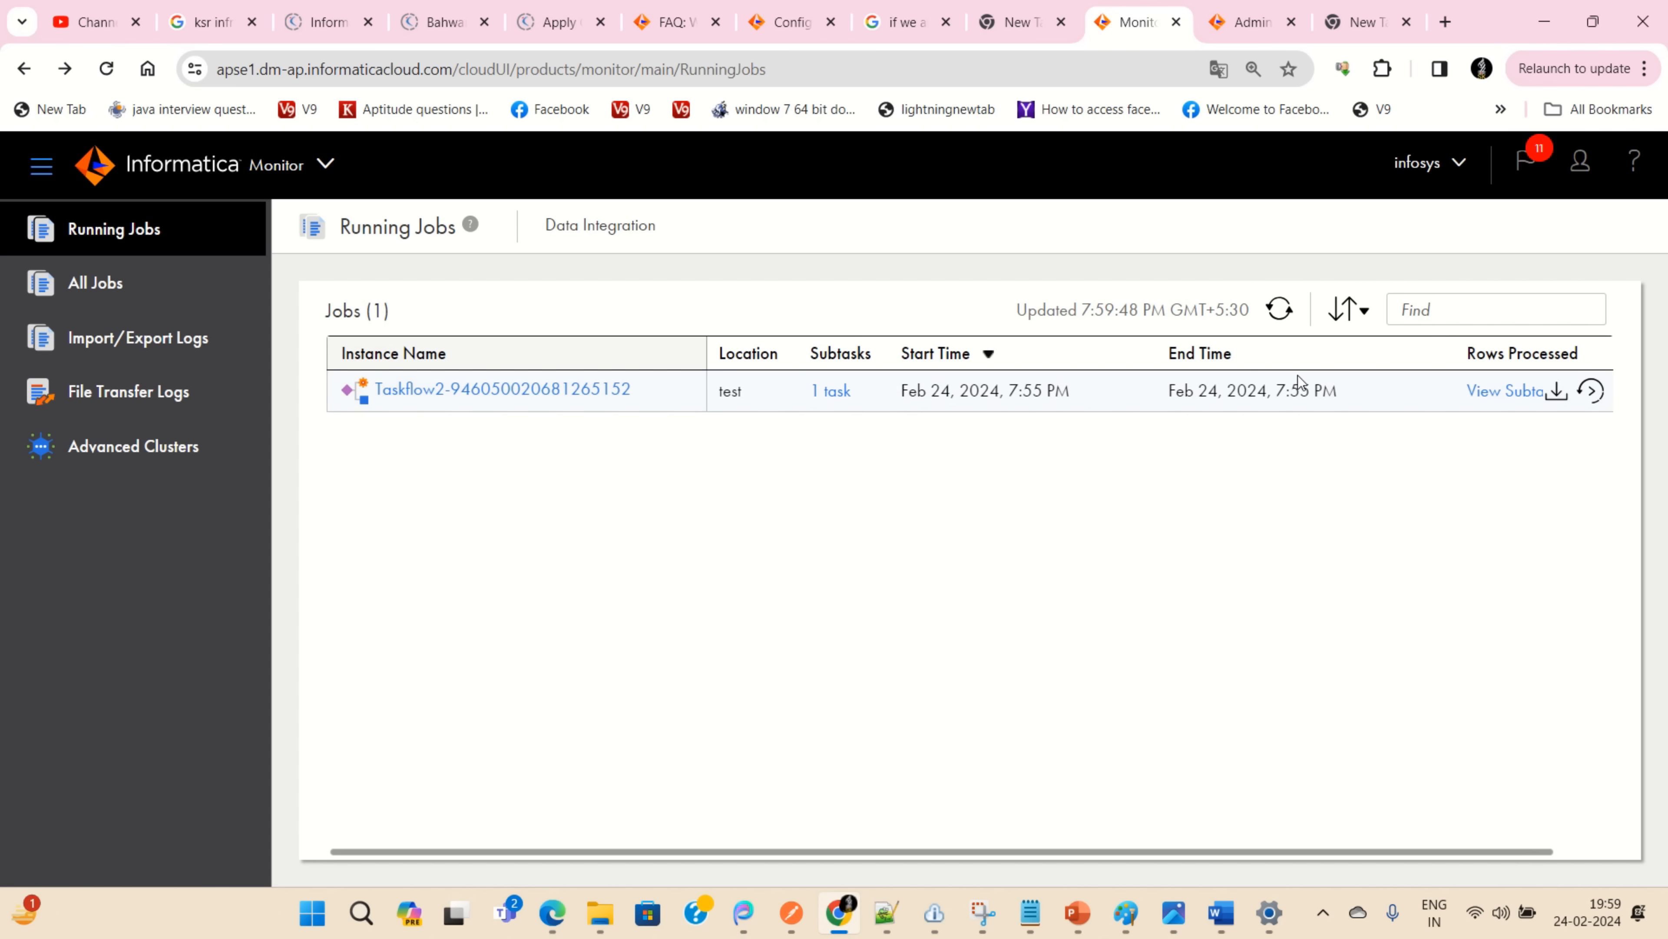
{"action": "left_click", "coordinate": [1283, 318]}
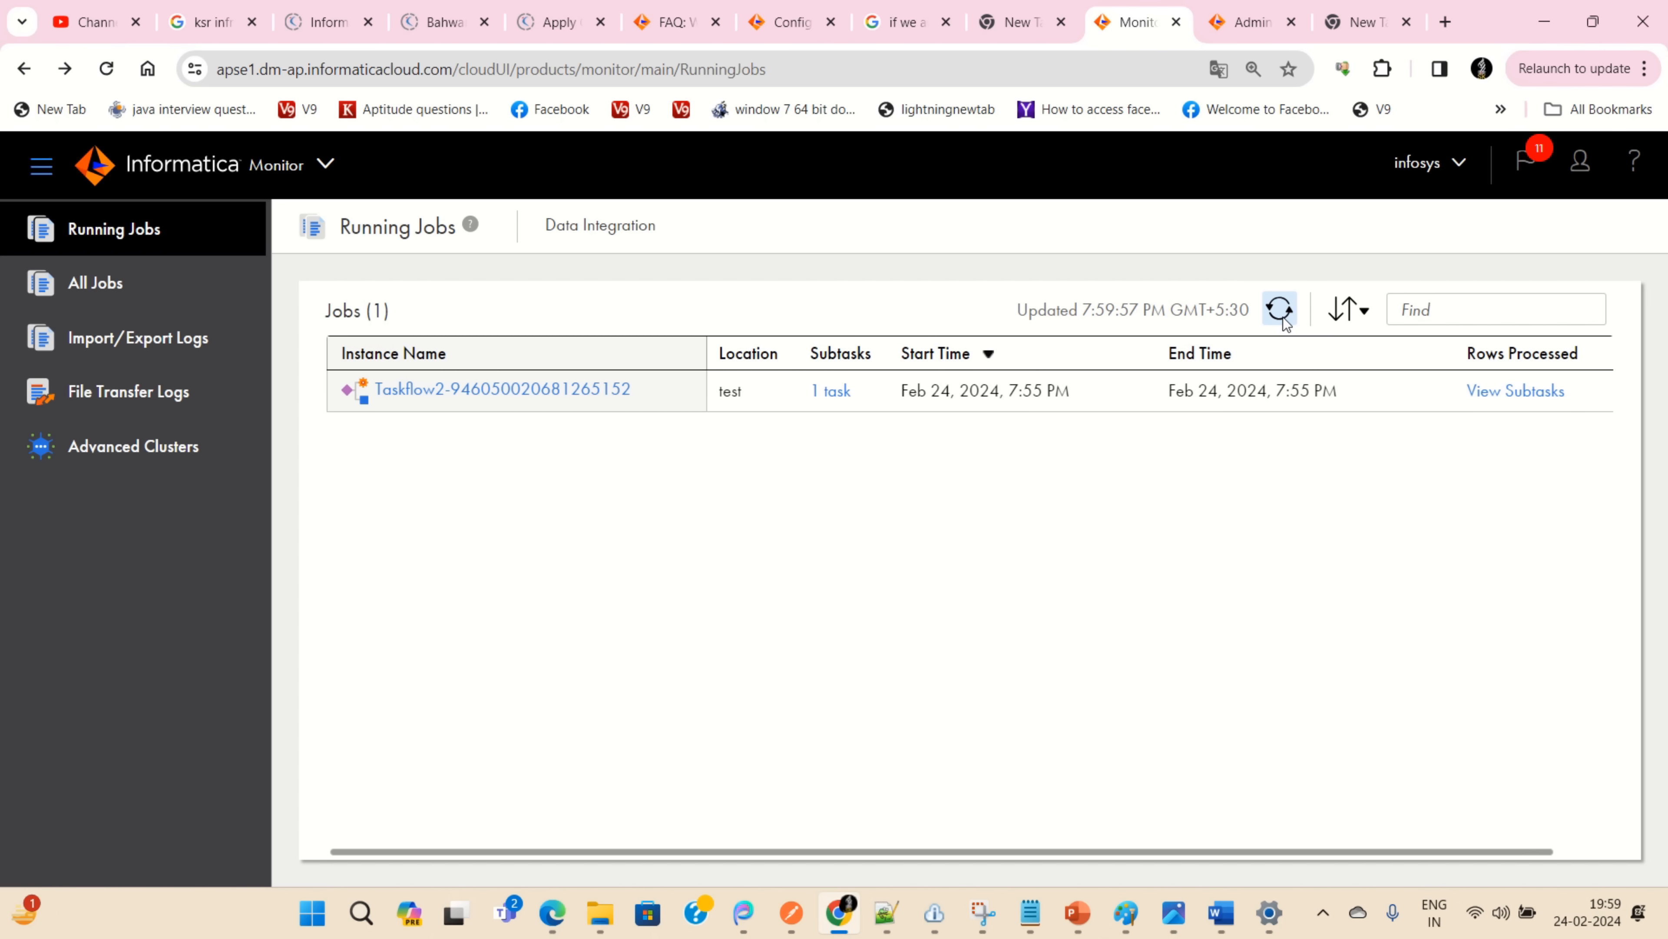
{"action": "left_click", "coordinate": [1283, 318]}
{"action": "left_click", "coordinate": [1283, 318]}
{"action": "left_click", "coordinate": [1283, 318]}
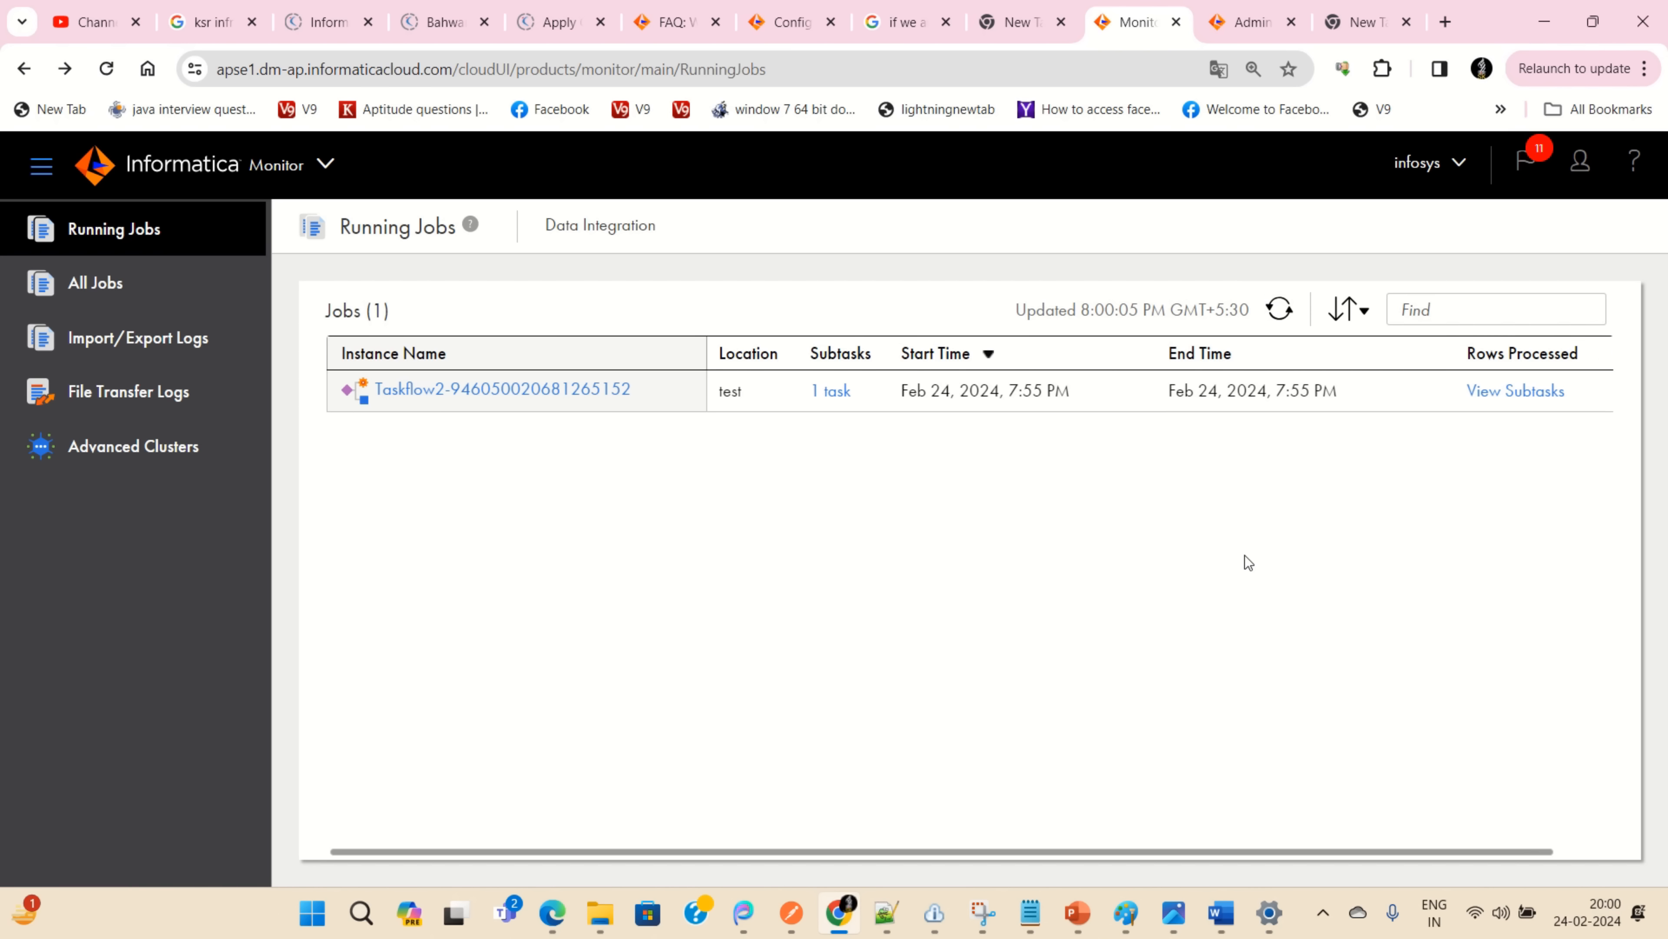
{"action": "left_click", "coordinate": [1281, 309]}
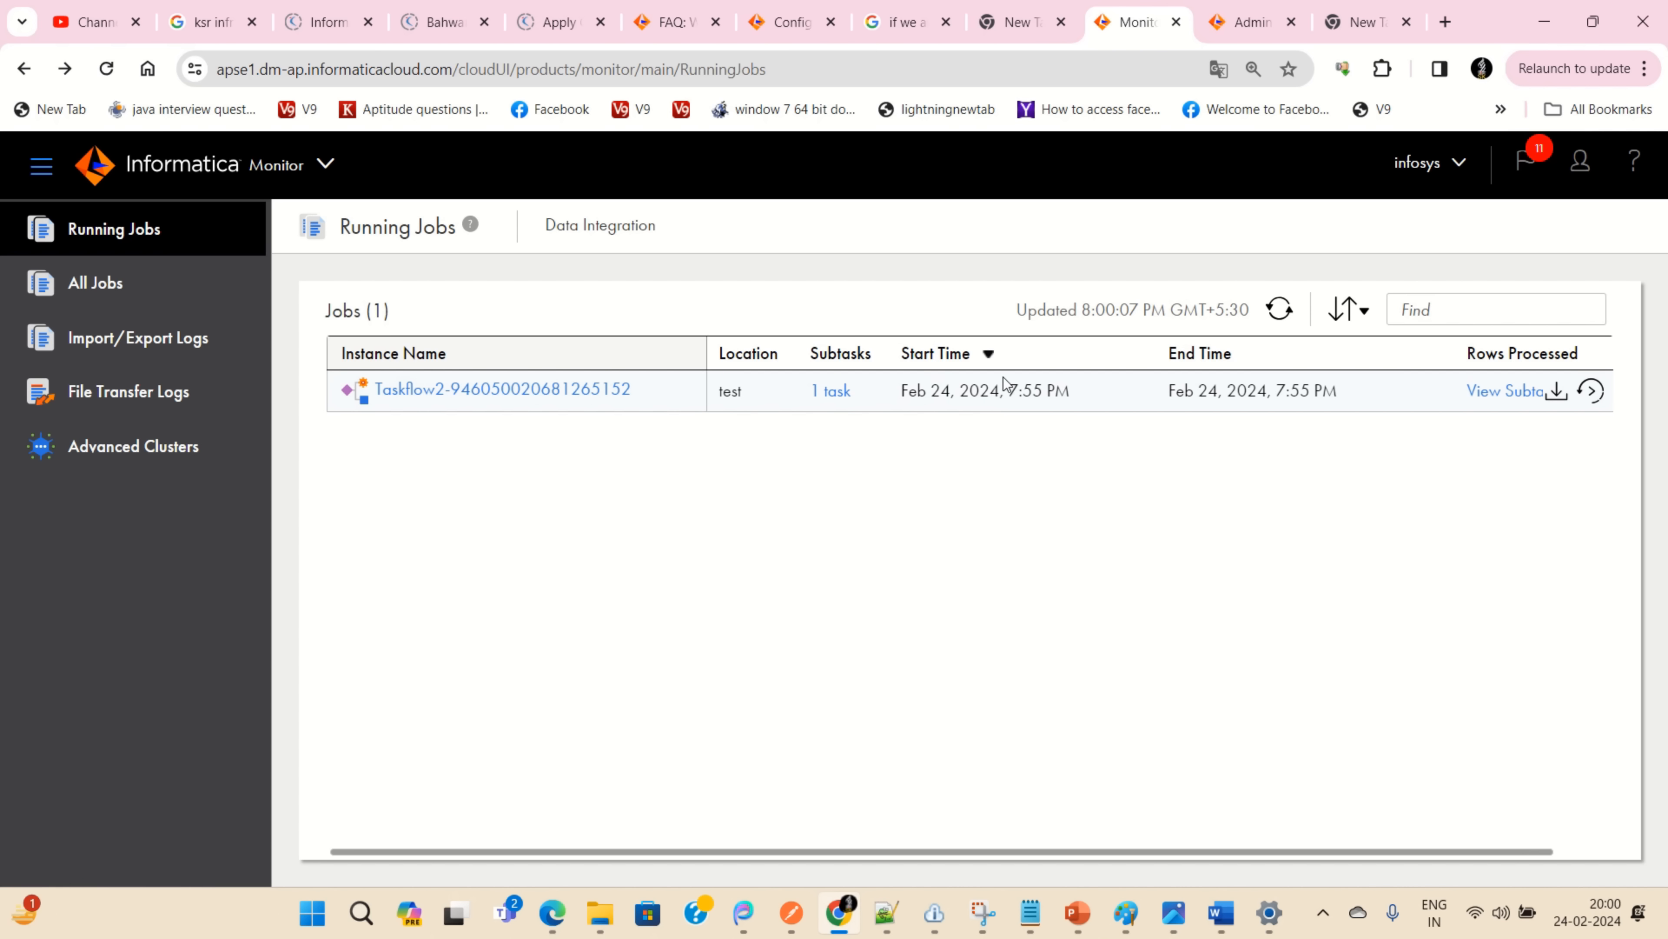
{"action": "left_click", "coordinate": [1280, 309]}
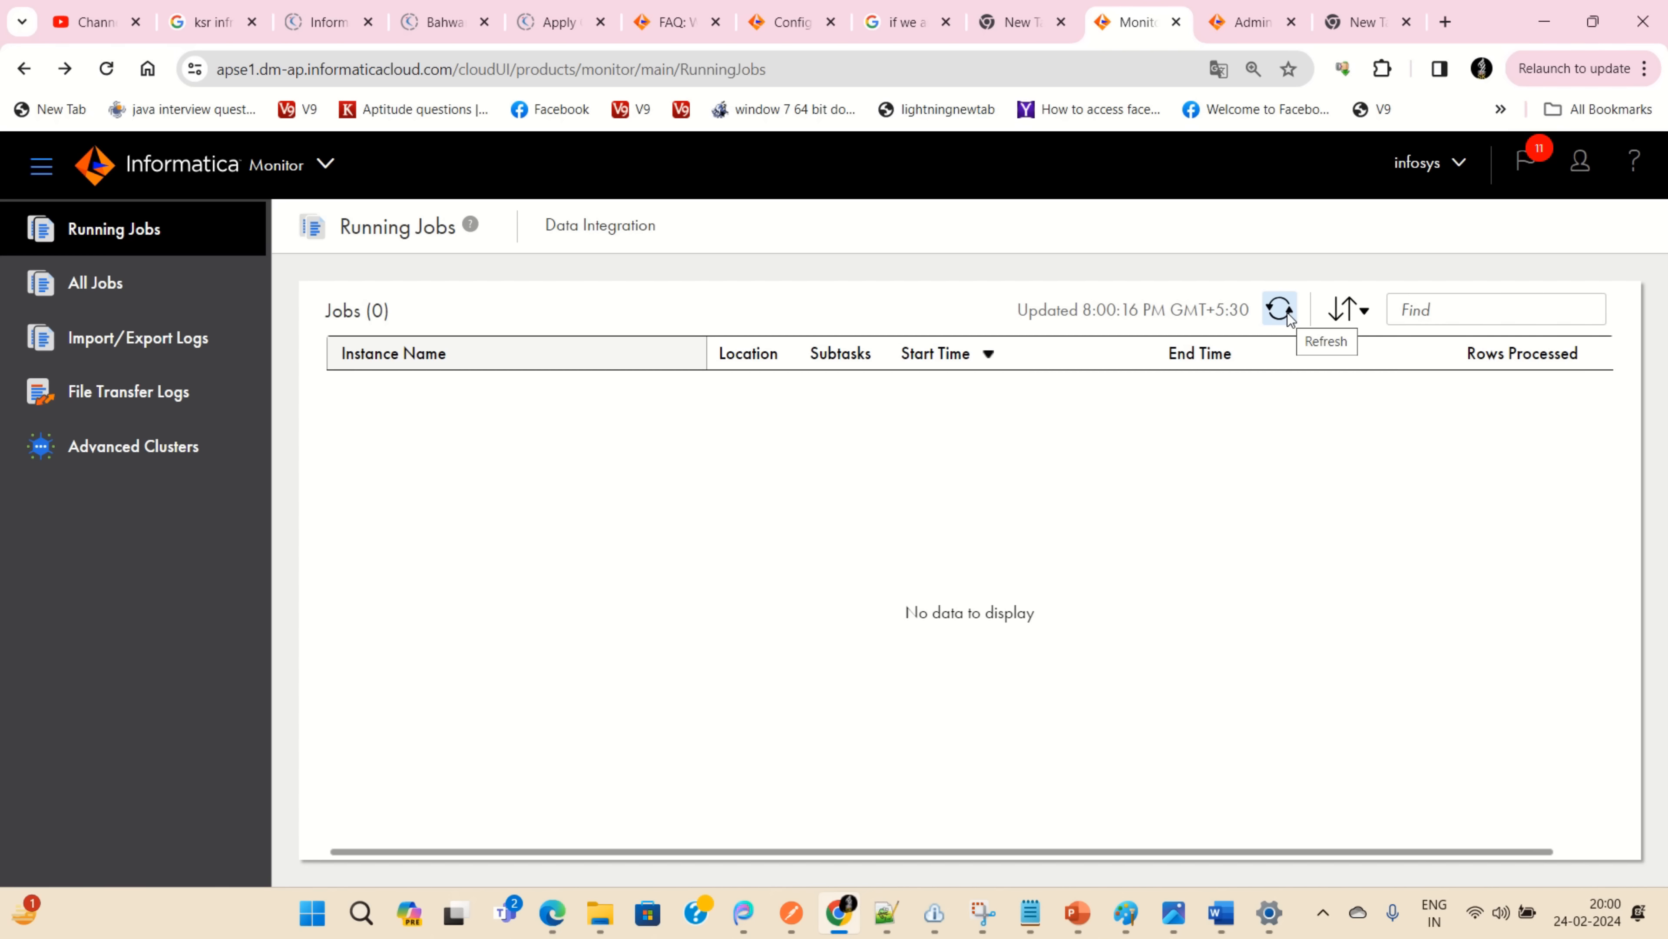
{"action": "left_click", "coordinate": [1279, 309]}
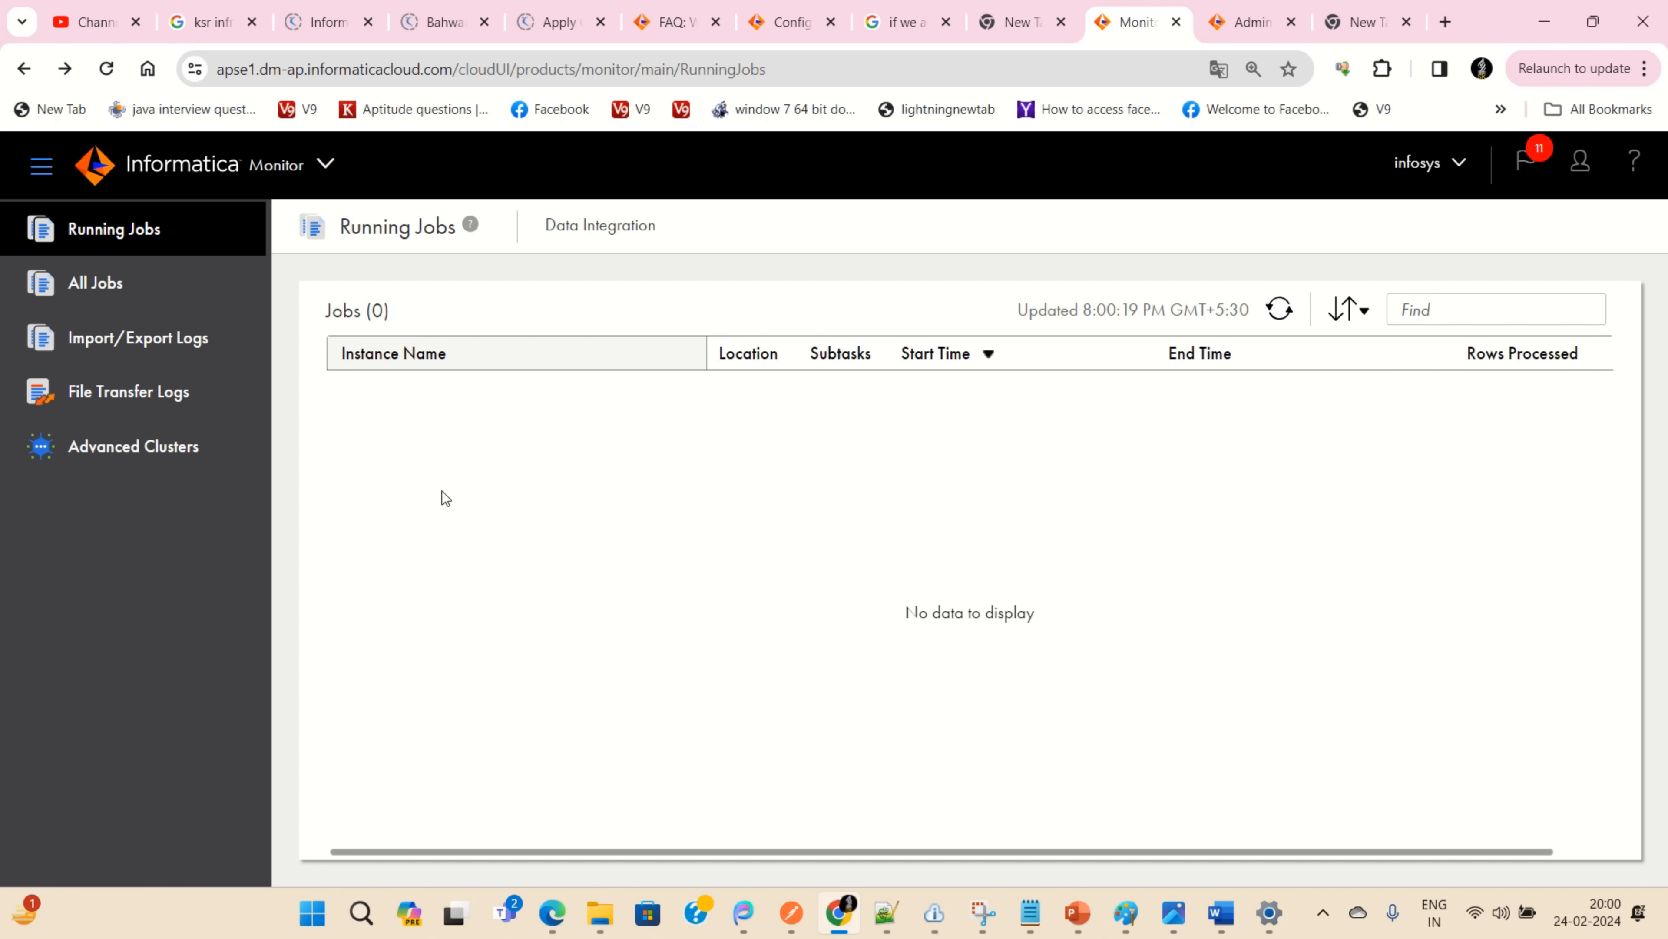
{"action": "left_click", "coordinate": [93, 283]}
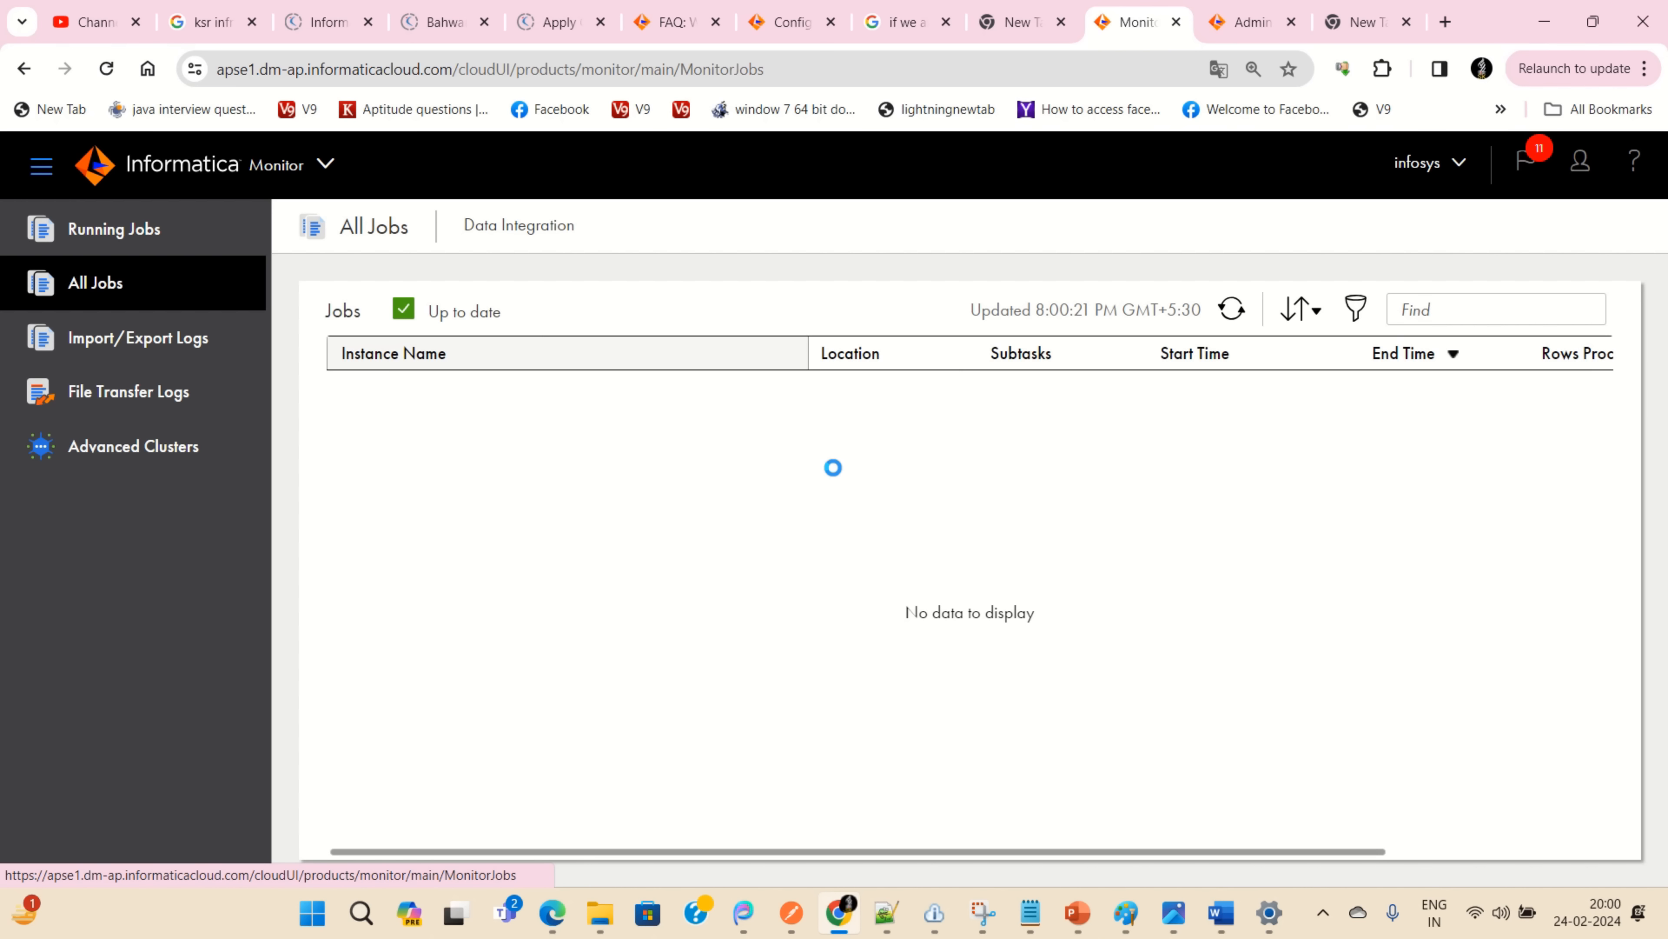